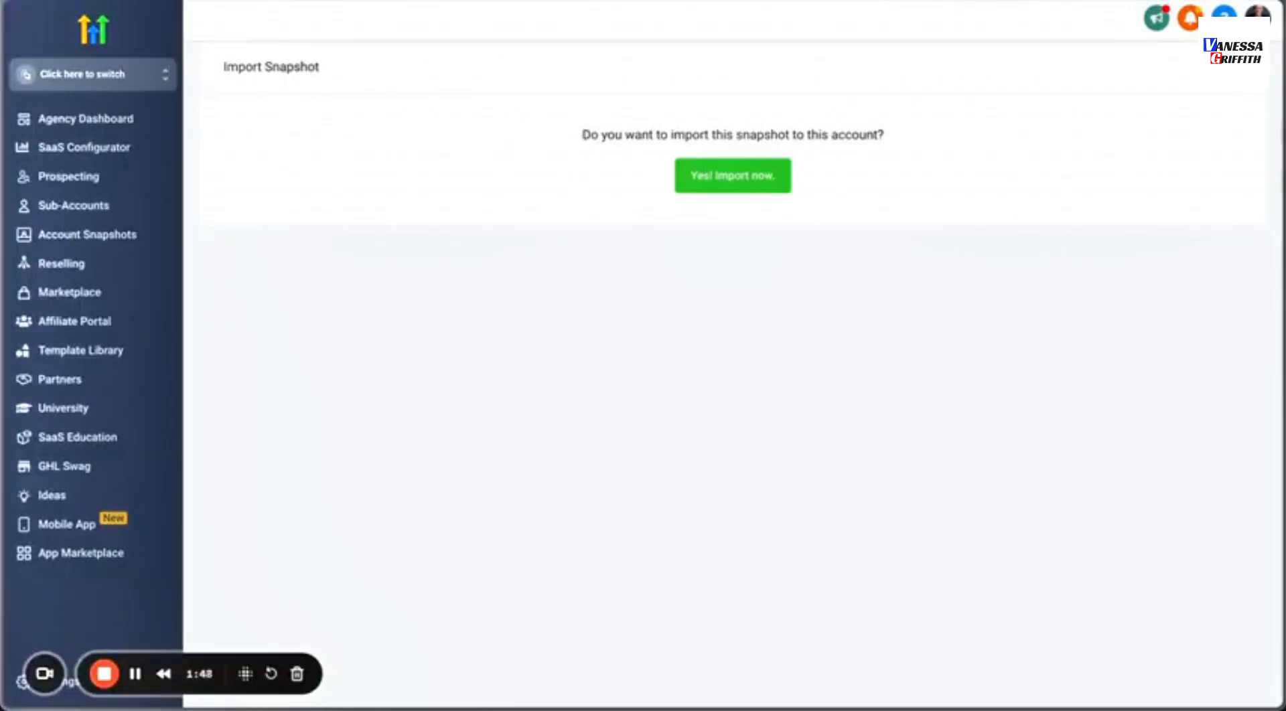
# Import the shared snapshot and start adding a sub-account manually from the imported E3 Event Snapshot V1.
pyautogui.click(698, 169)
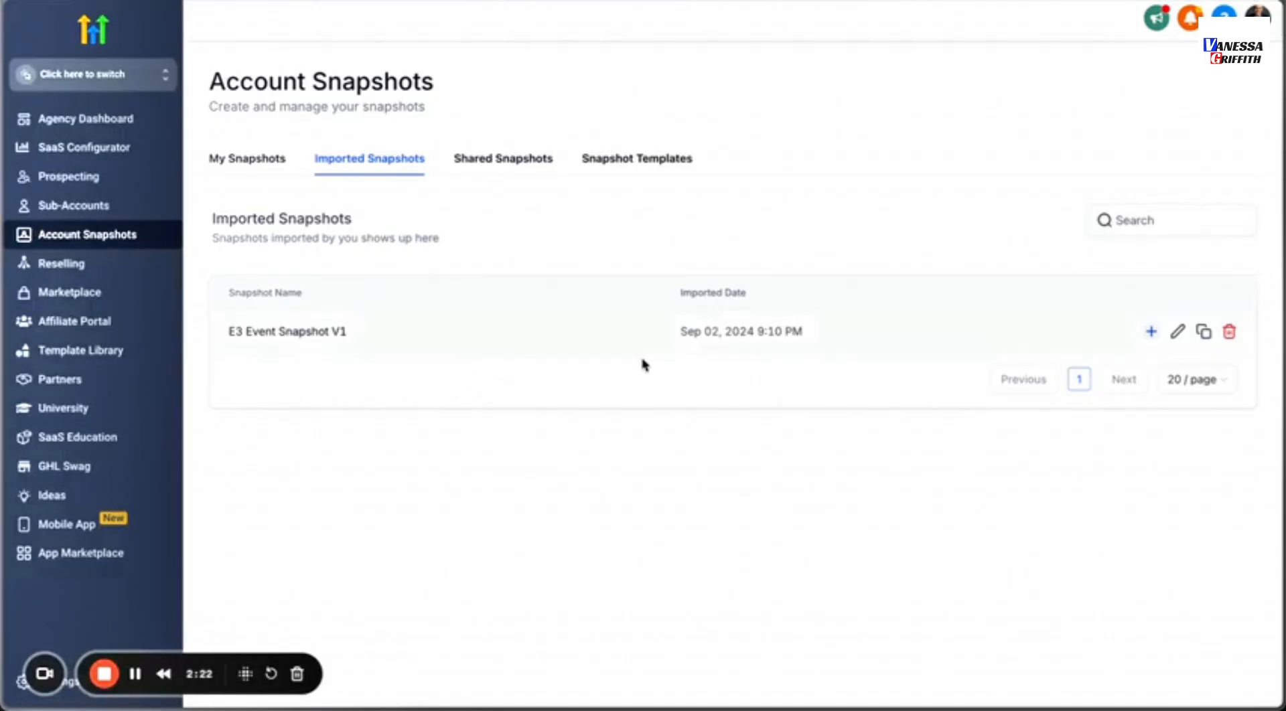
pyautogui.click(1147, 334)
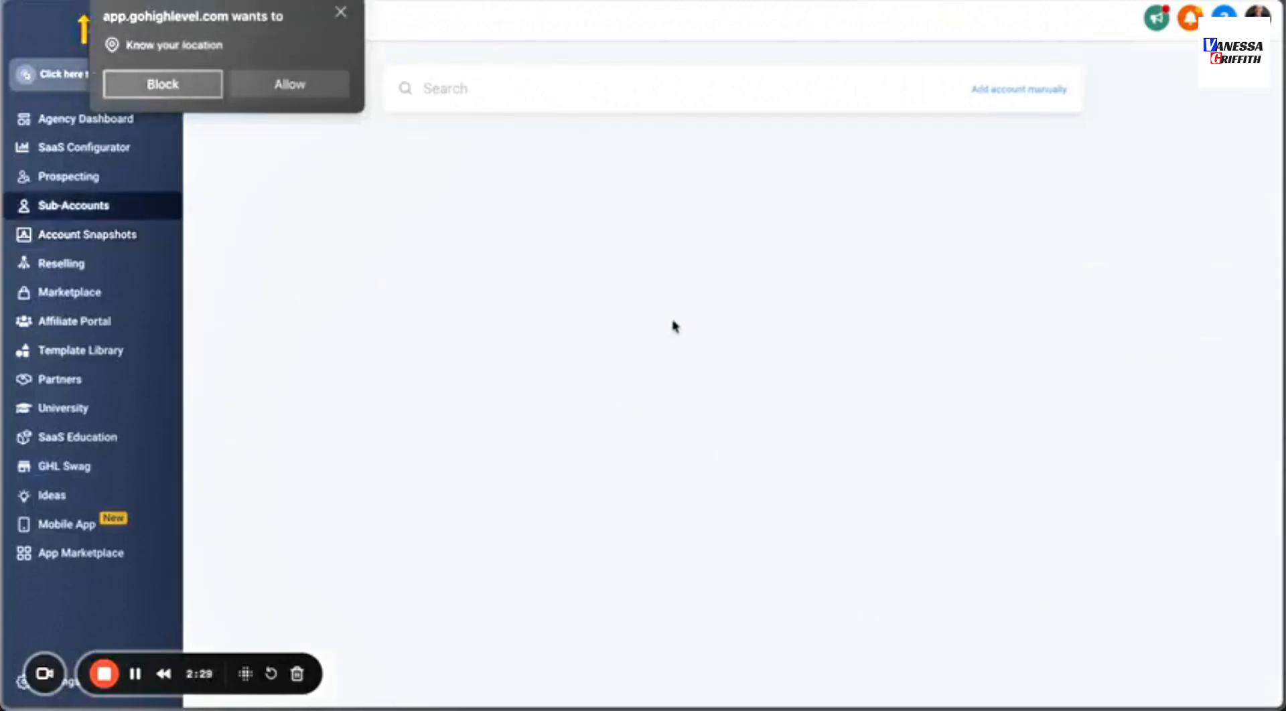
pyautogui.click(341, 12)
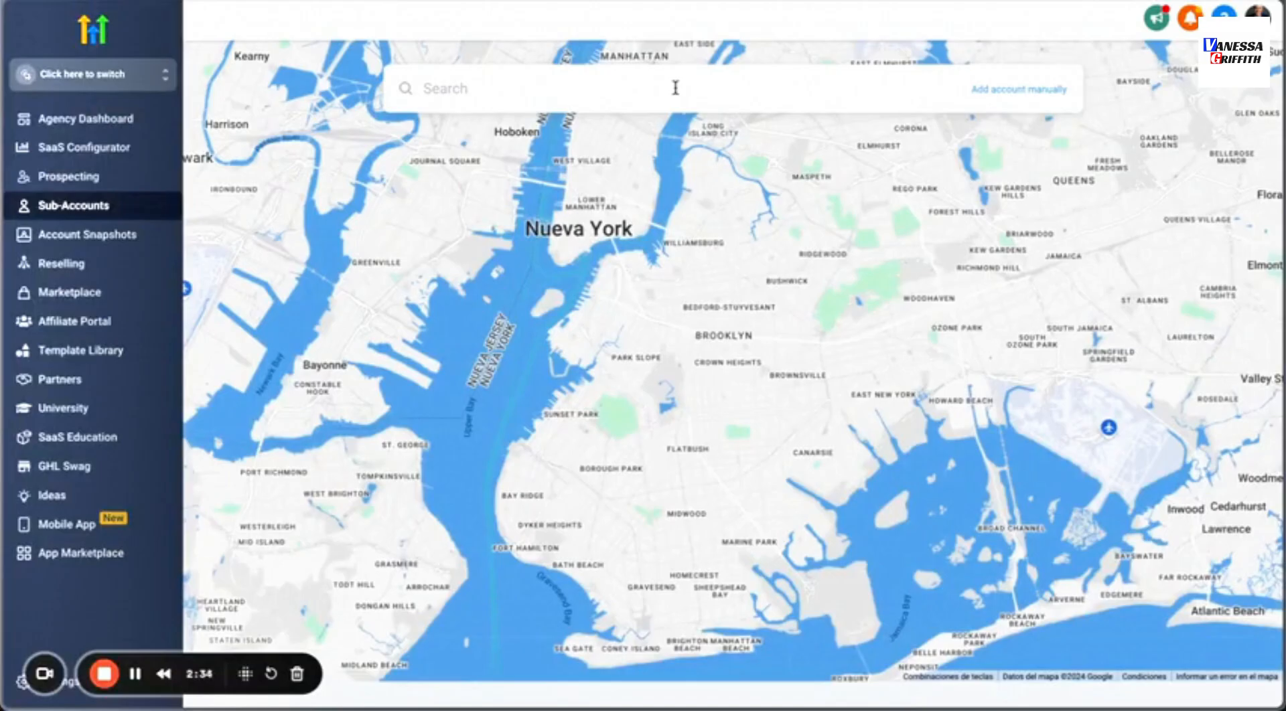
pyautogui.click(675, 88)
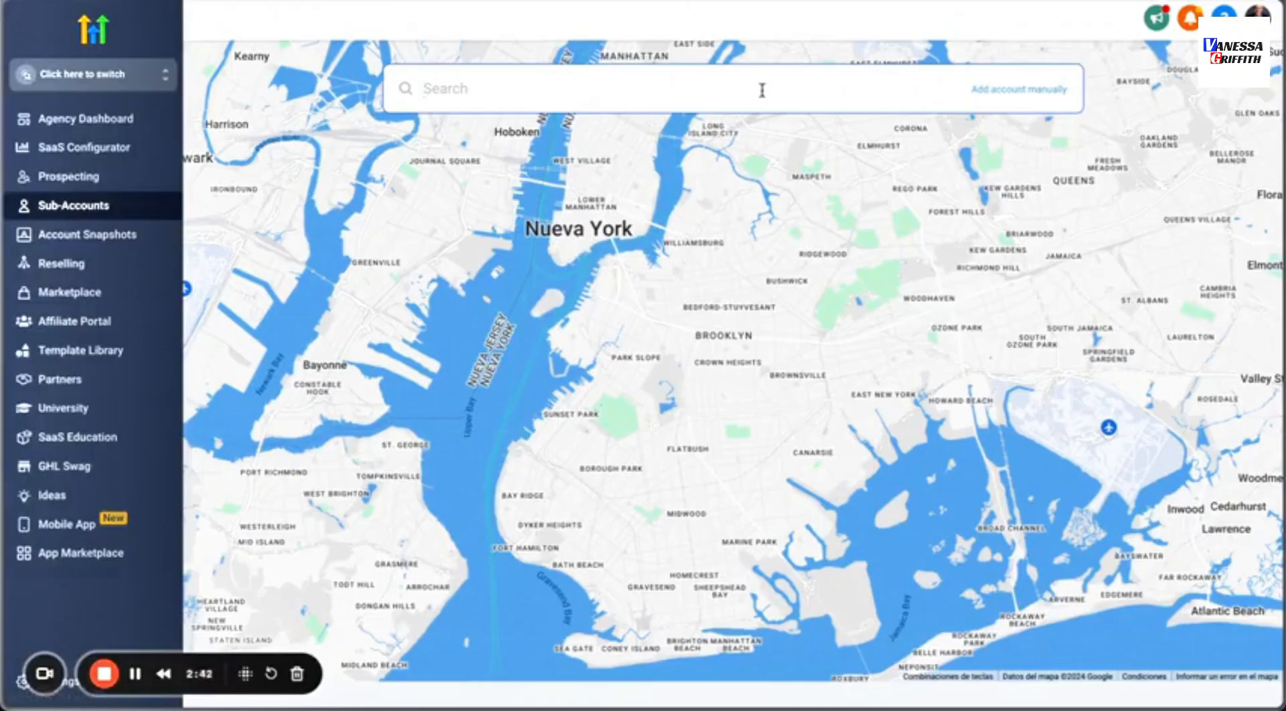
pyautogui.click(1040, 98)
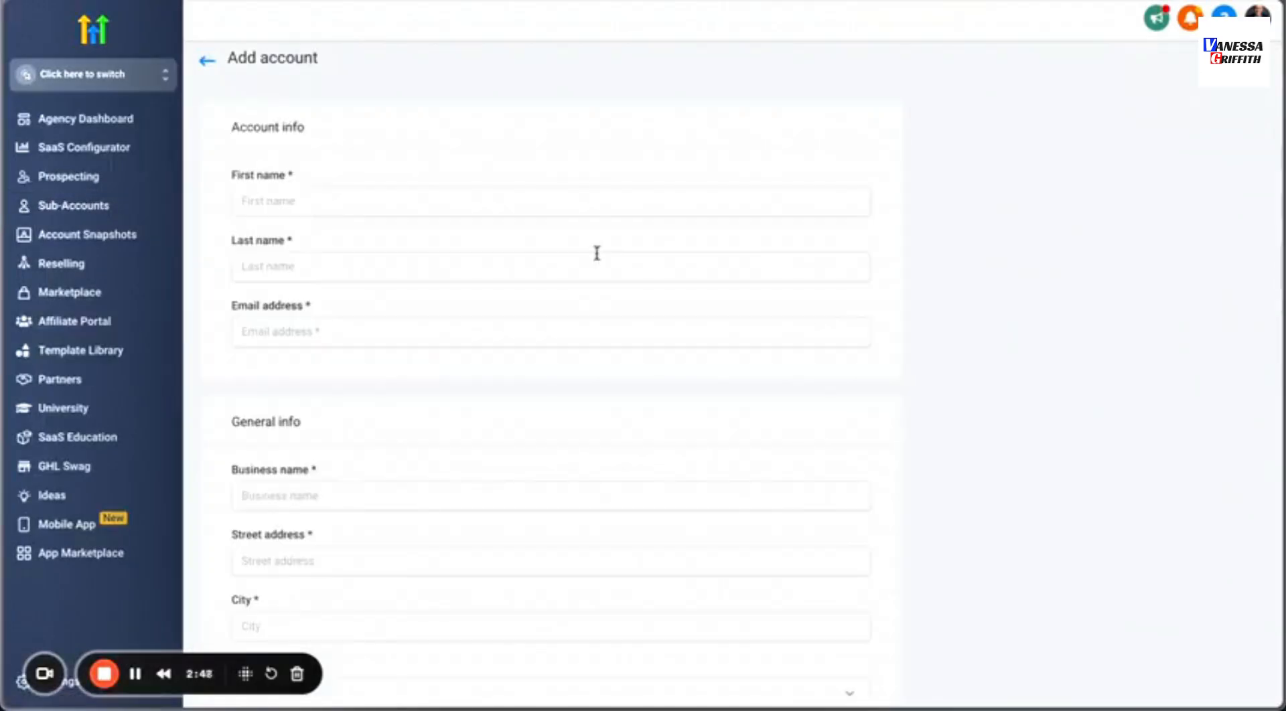
pyautogui.click(511, 209)
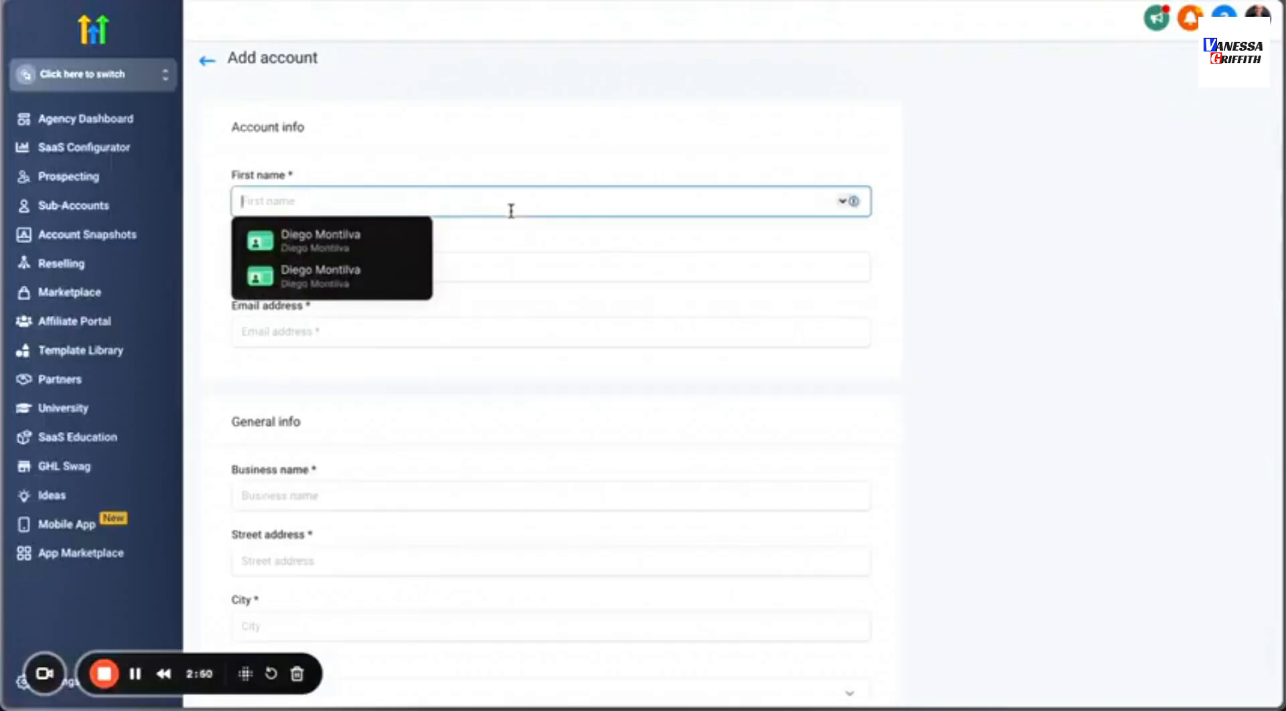
pyautogui.write('tes')
pyautogui.press('BackSpace')
pyautogui.press('BackSpace')
pyautogui.press('BackSpace')
pyautogui.press('Escape')
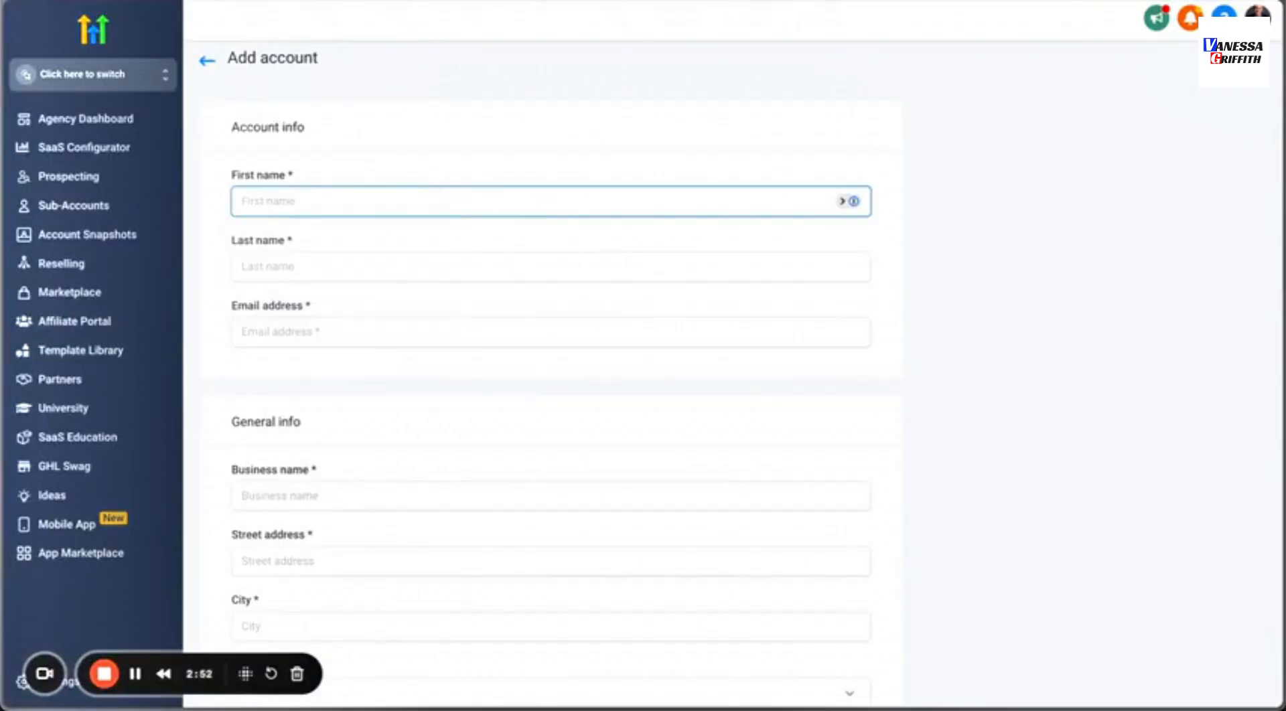
# Complete the account form with the contact's details, business name TEST limited LLC and niche Alsace Restaurant, save it, and switch to that sub-account.
pyautogui.click(459, 208)
pyautogui.click(388, 238)
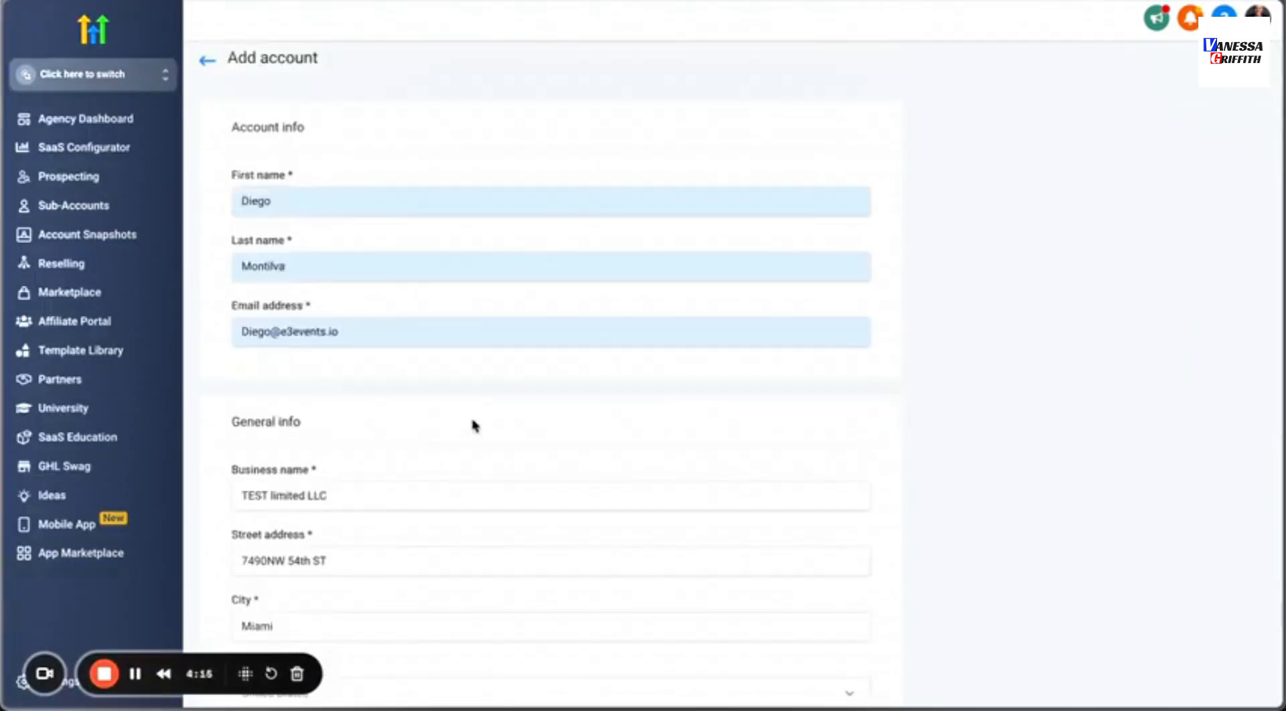
pyautogui.scroll(-7, 473, 424)
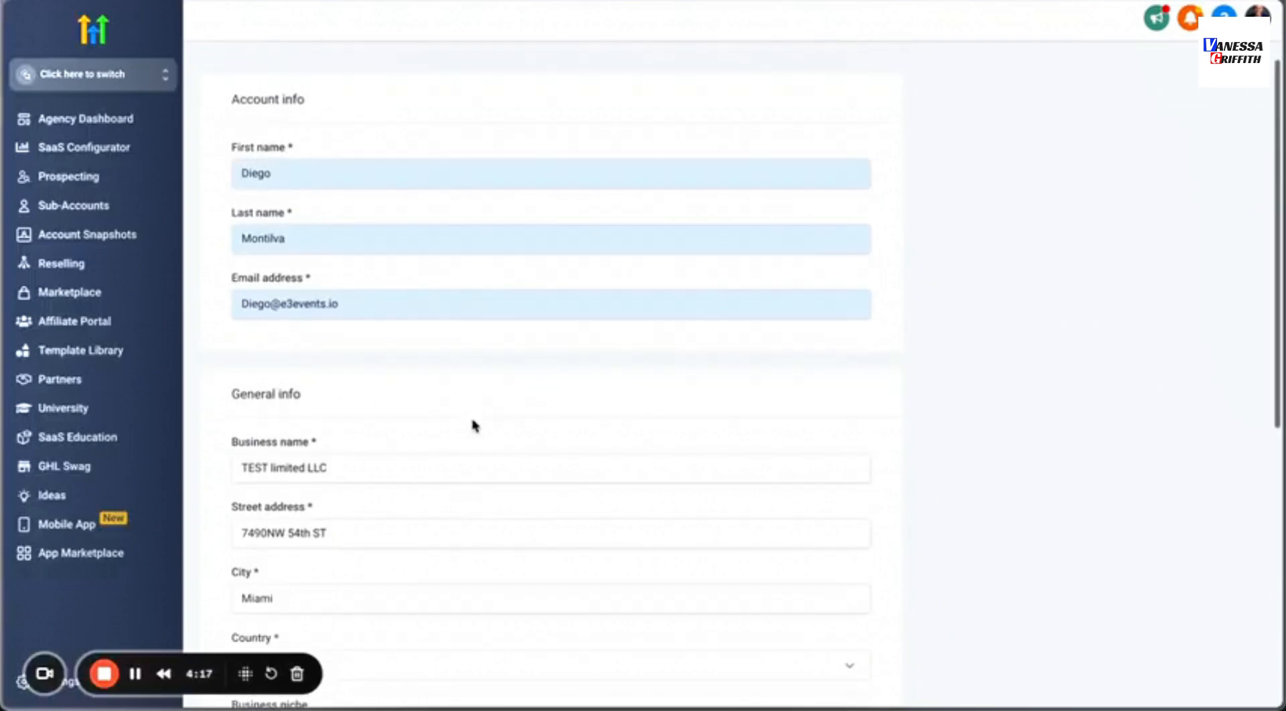
pyautogui.scroll(-1, 473, 424)
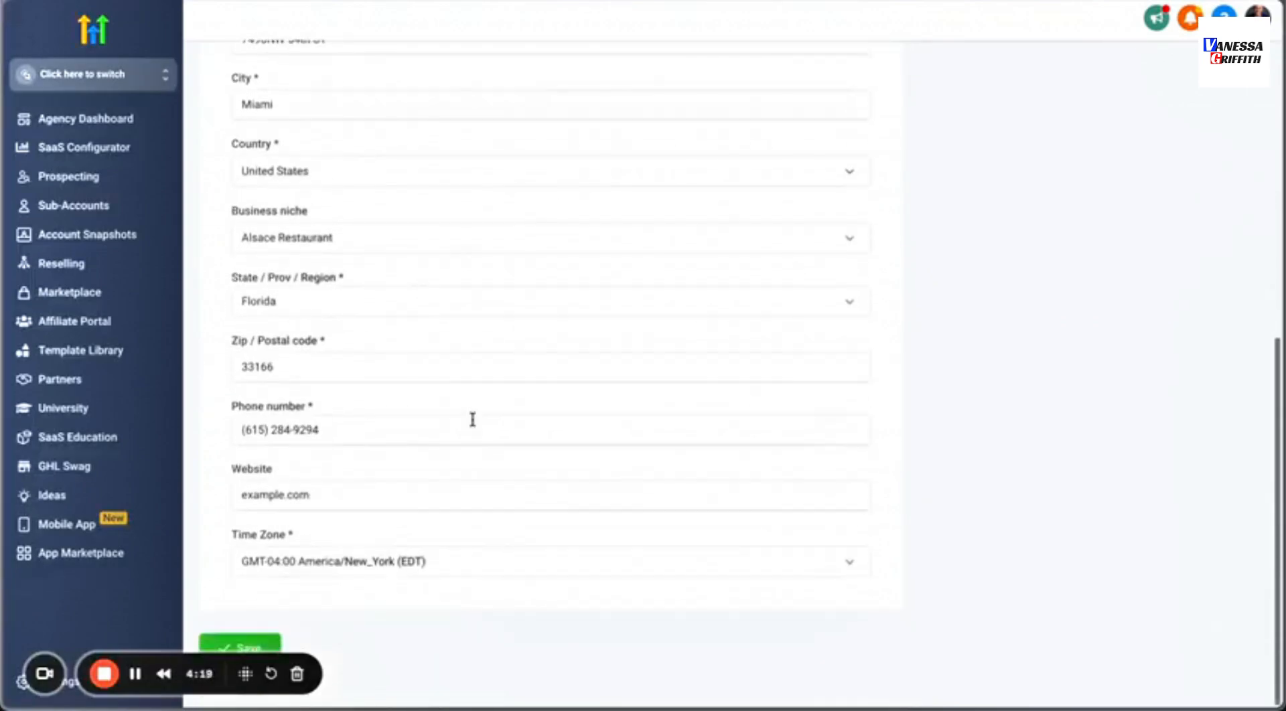
pyautogui.click(243, 646)
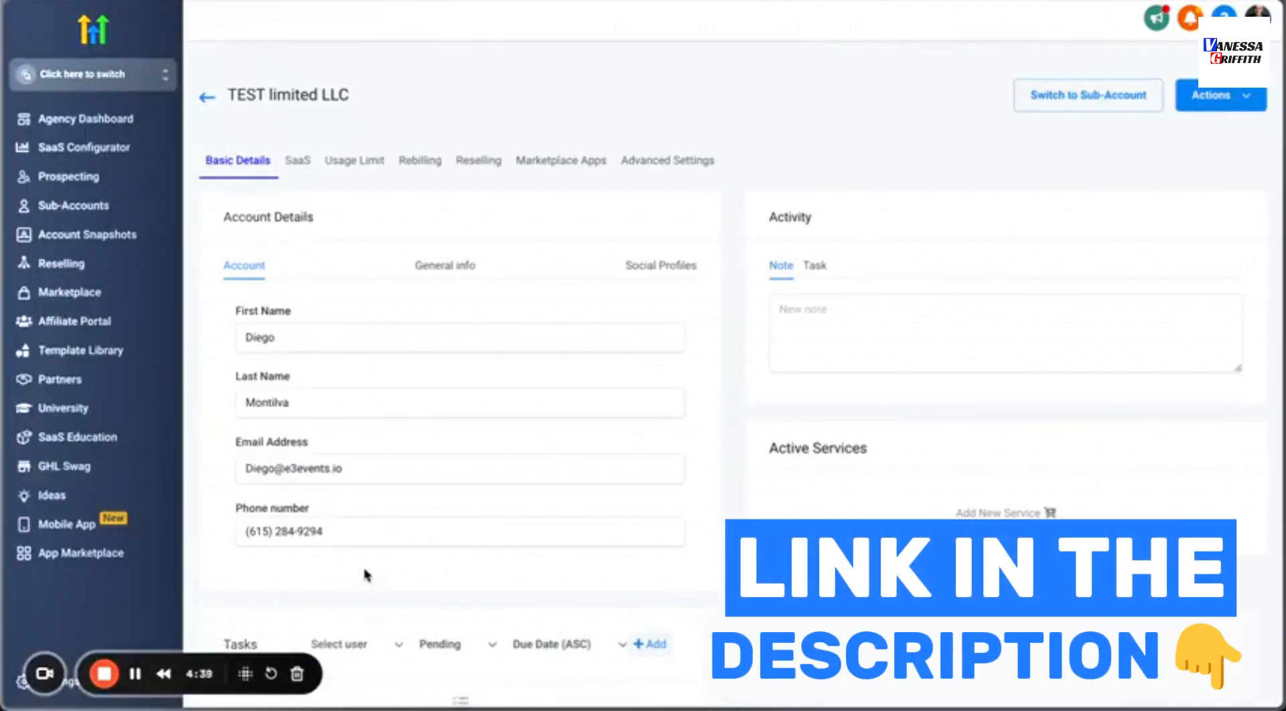
pyautogui.click(1123, 106)
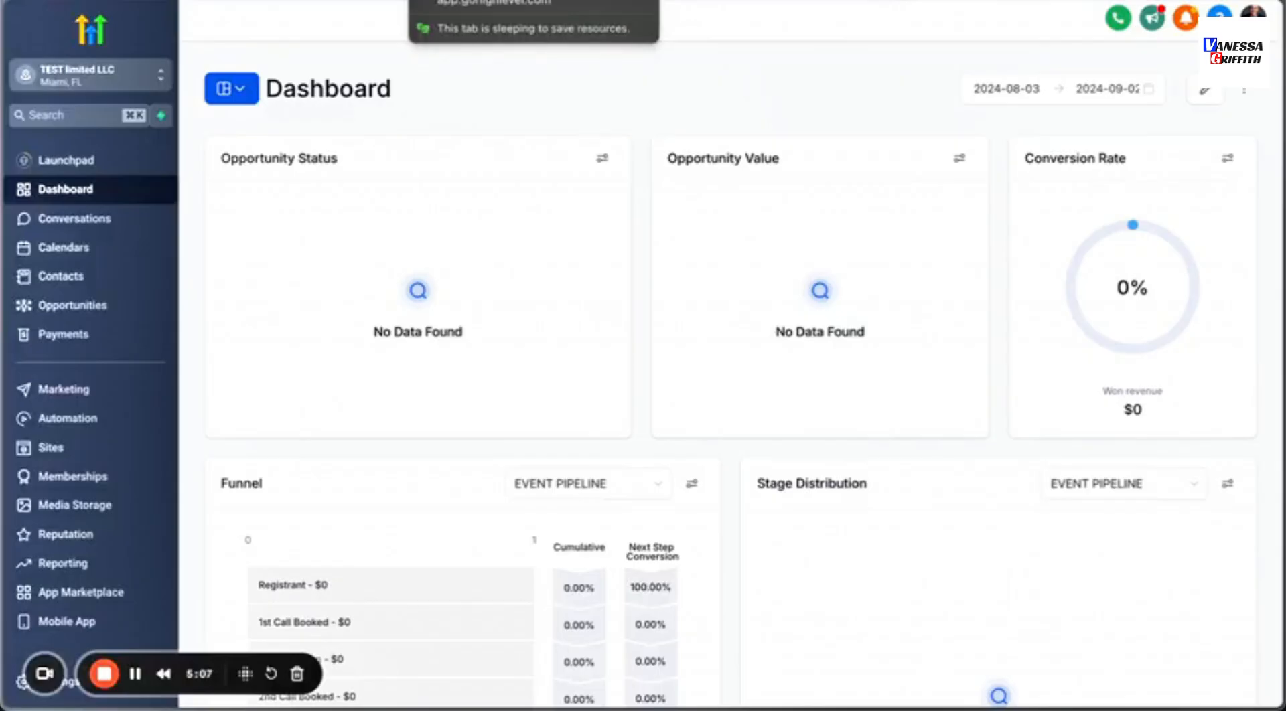
# Return to the agency view and open the client management page of the TEST limited LLC sub-account.
pyautogui.click(469, 0)
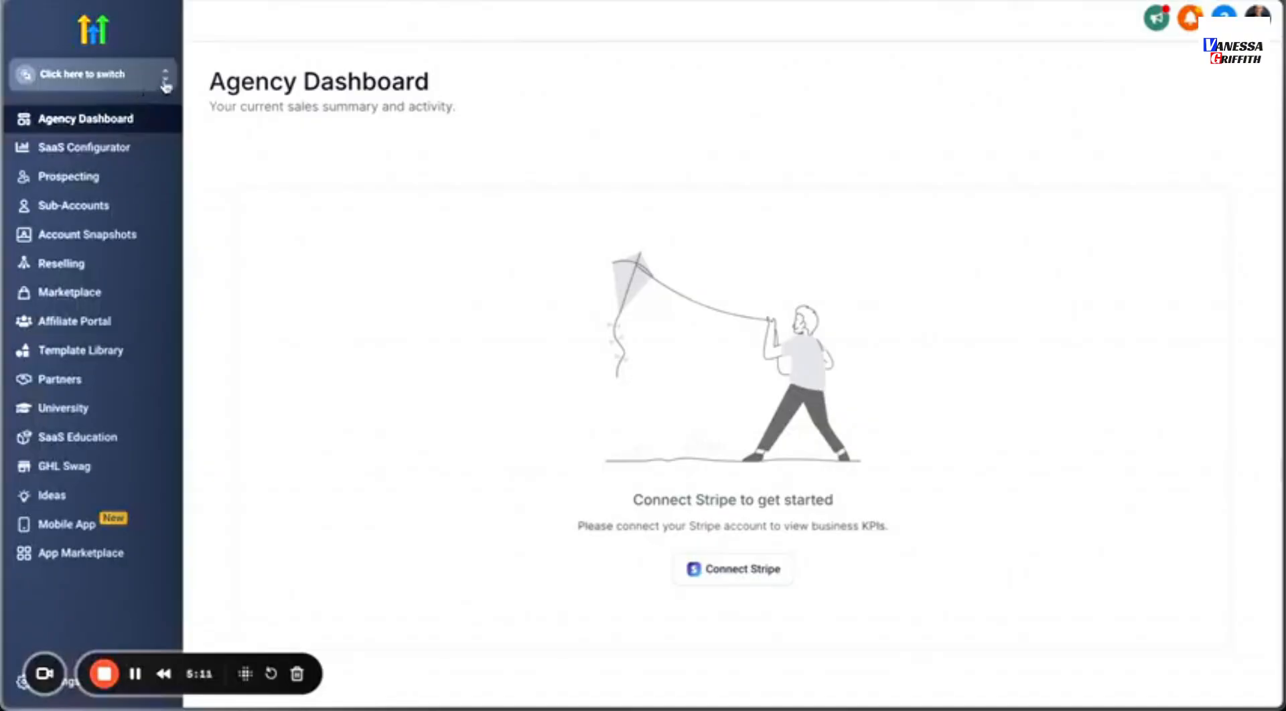
pyautogui.click(82, 213)
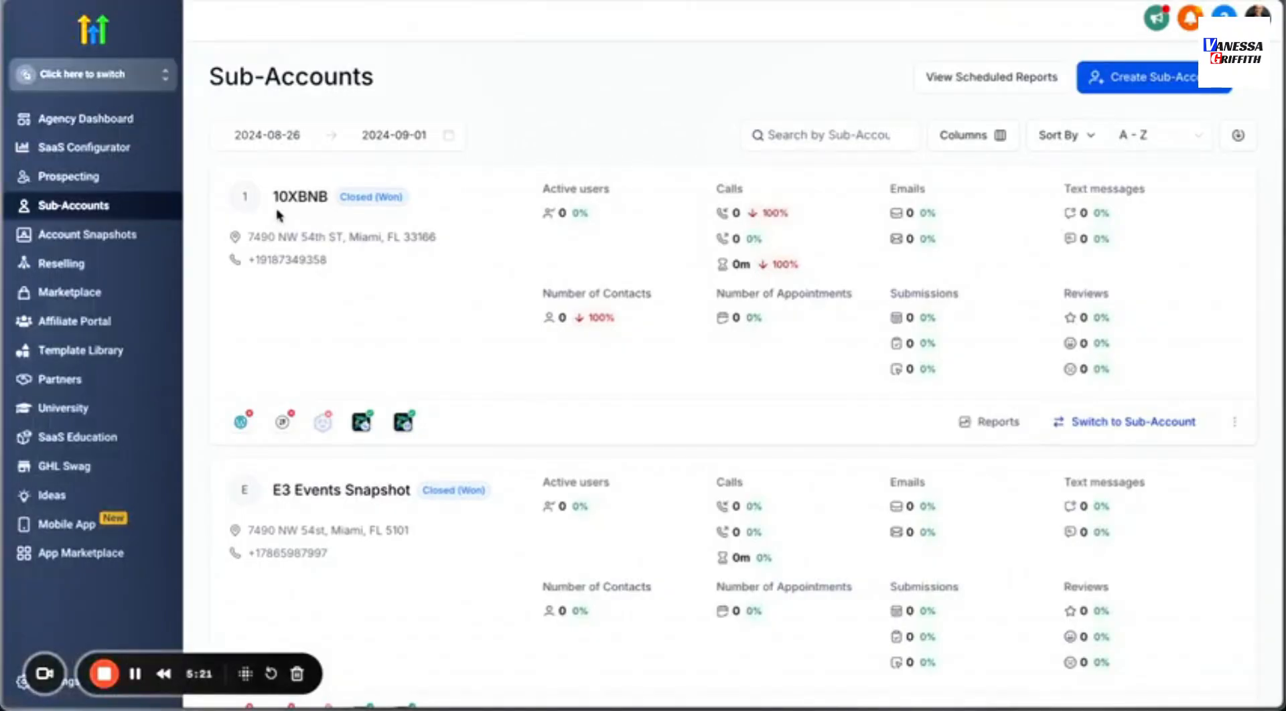
pyautogui.scroll(-15, 279, 215)
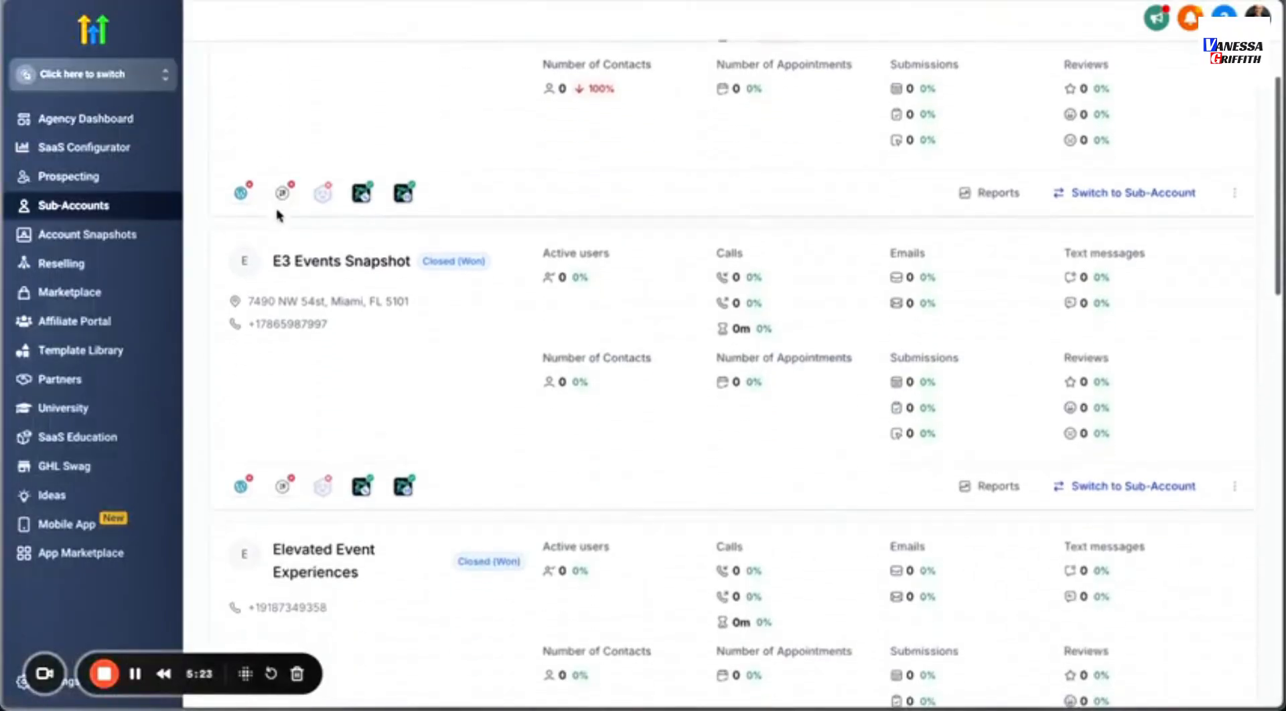
pyautogui.scroll(-5, 279, 215)
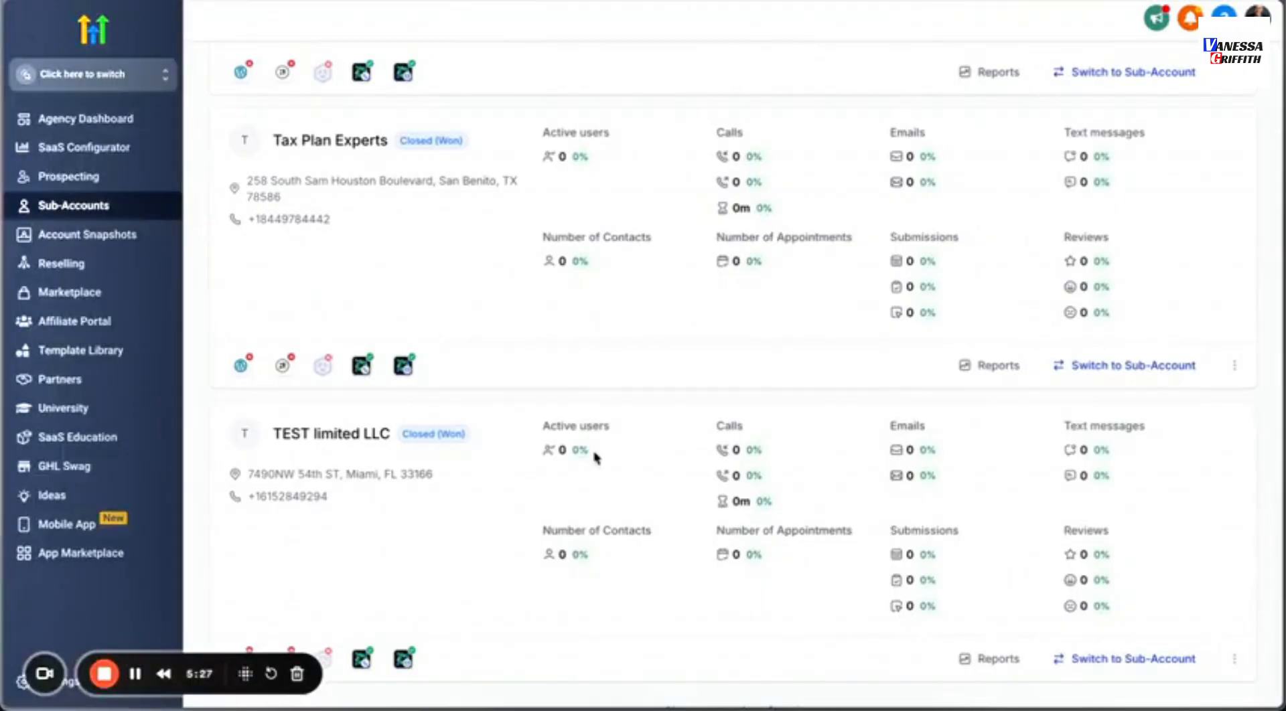
pyautogui.click(1239, 660)
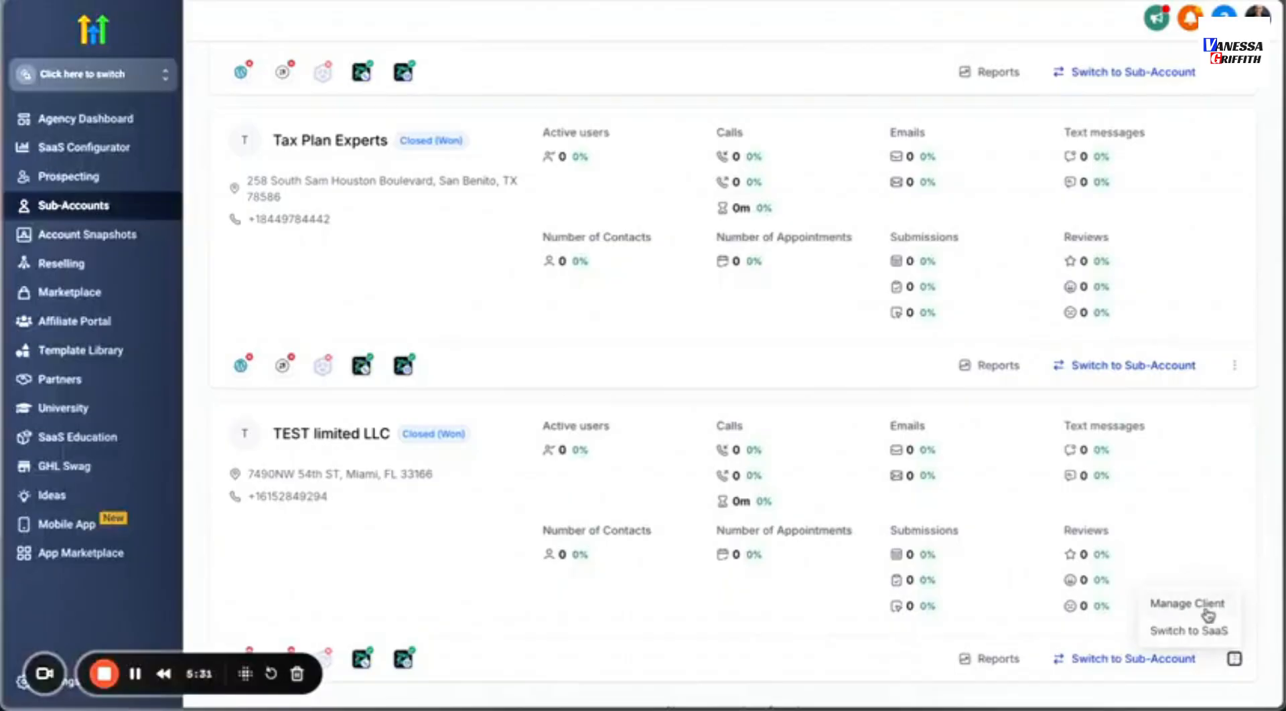
pyautogui.click(1206, 608)
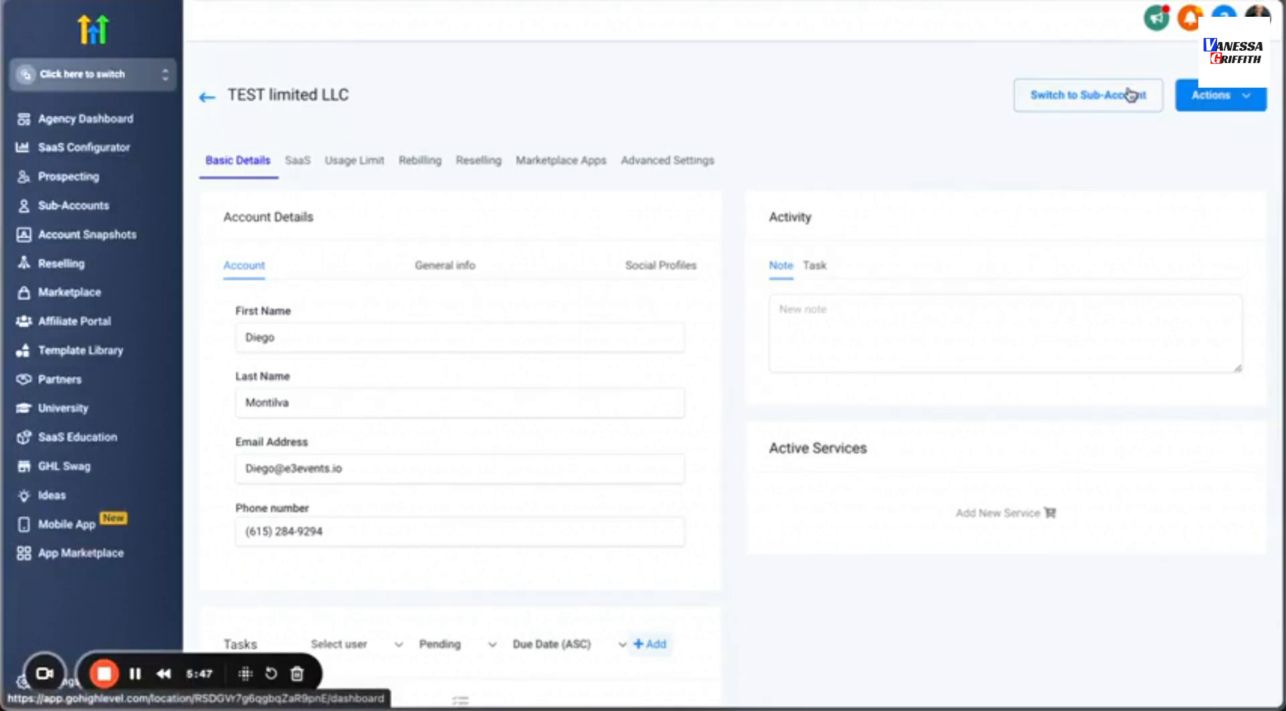
# Start loading the imported E3 Event Snapshot V1 into the TEST limited LLC sub-account and proceed to the asset selection.
pyautogui.click(1212, 106)
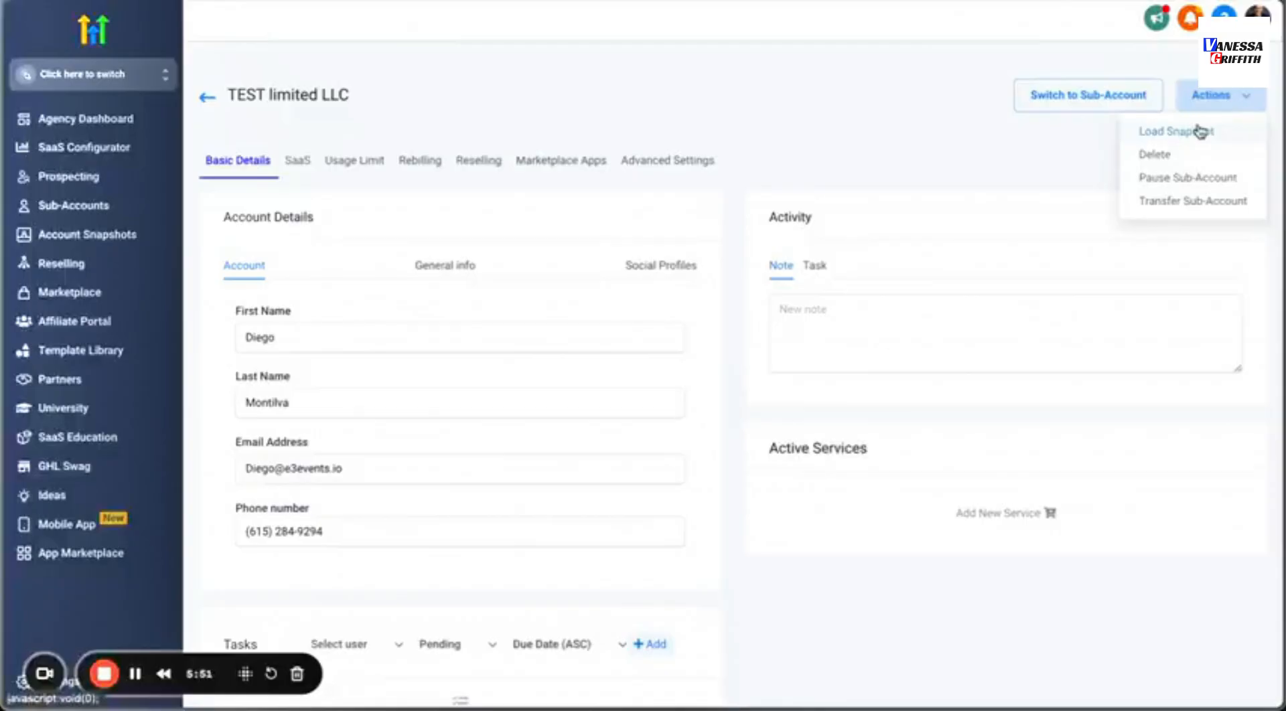
pyautogui.click(1200, 131)
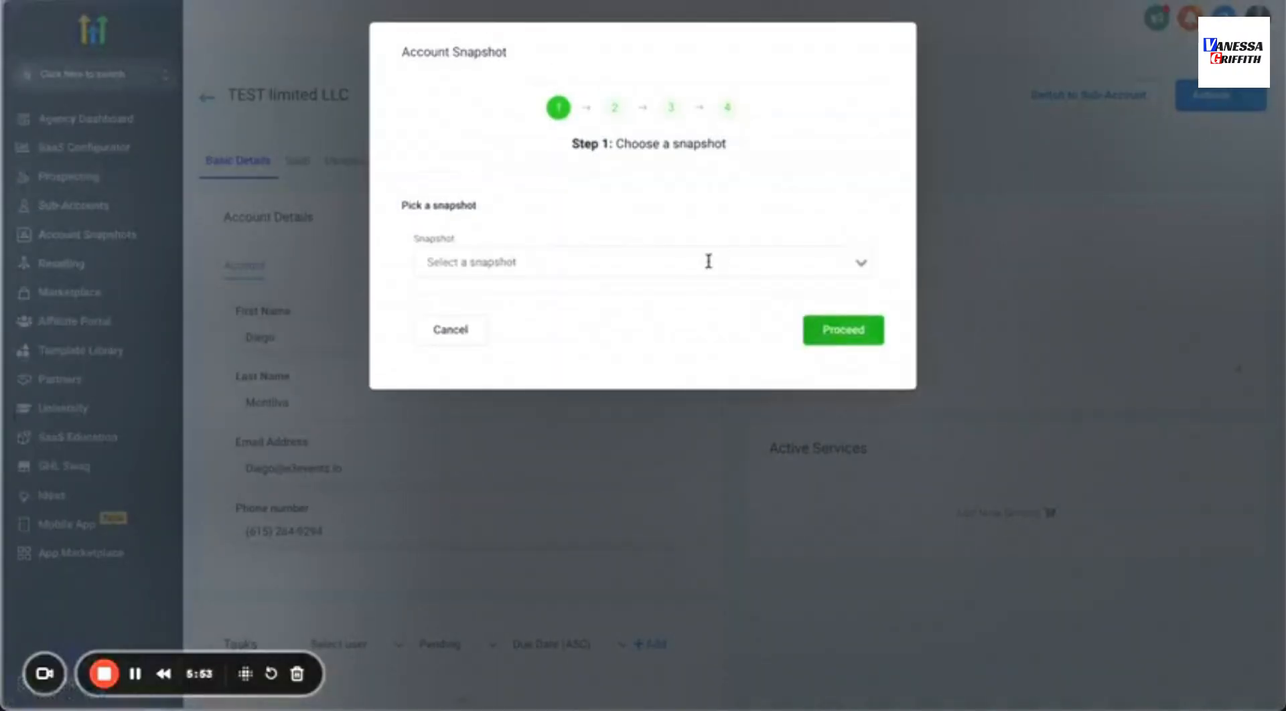
pyautogui.click(709, 261)
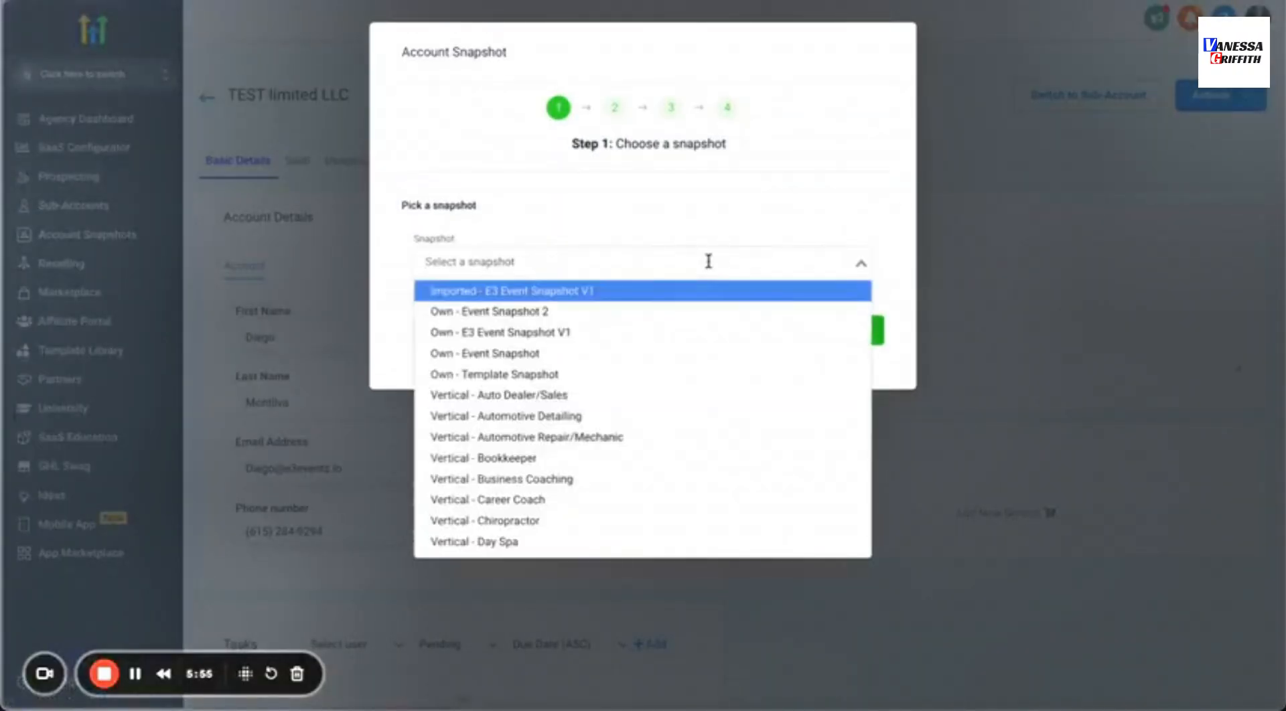
pyautogui.click(576, 294)
pyautogui.click(821, 345)
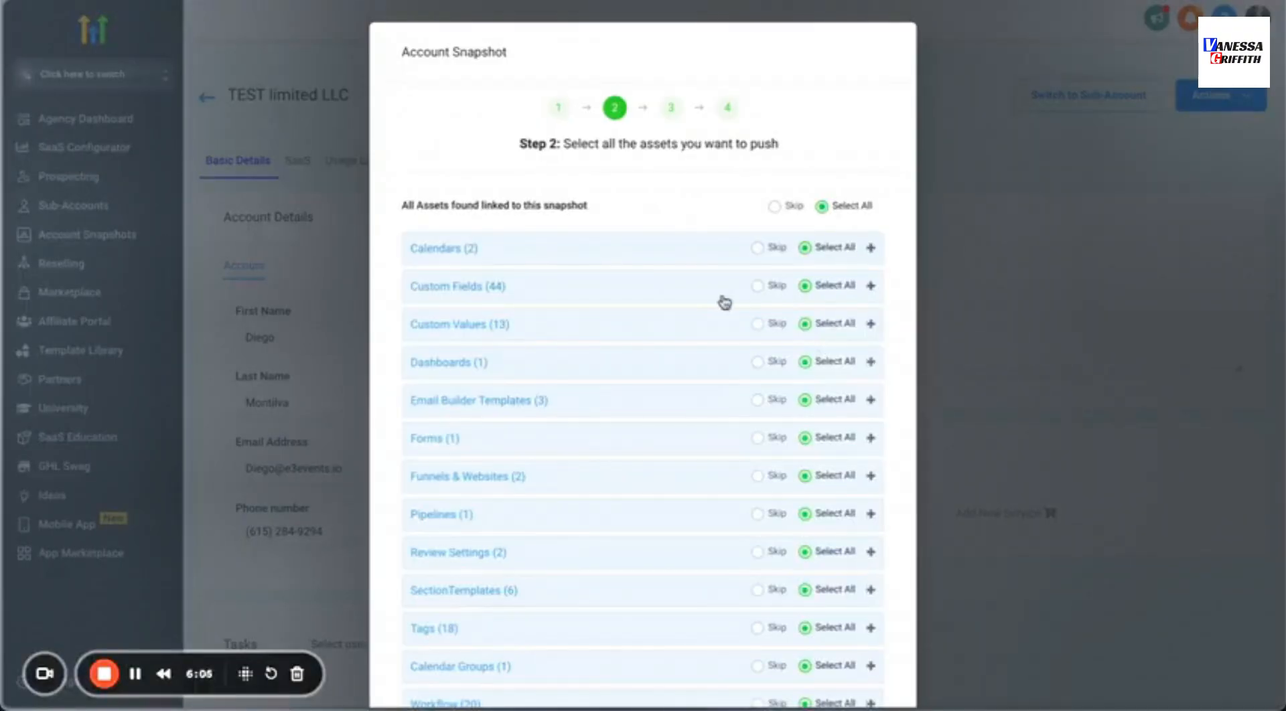
# Examine the snapshot's asset categories, including the individual calendars, custom fields and custom values.
pyautogui.scroll(-3, 725, 303)
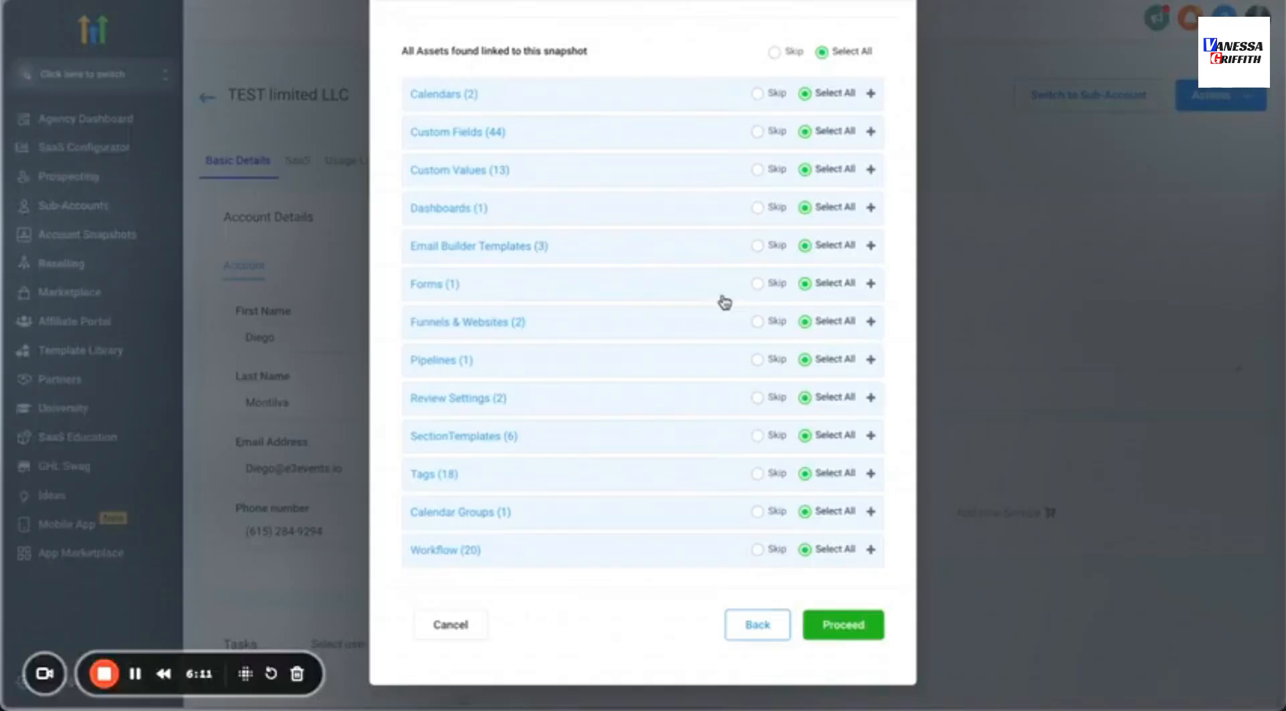
pyautogui.click(871, 94)
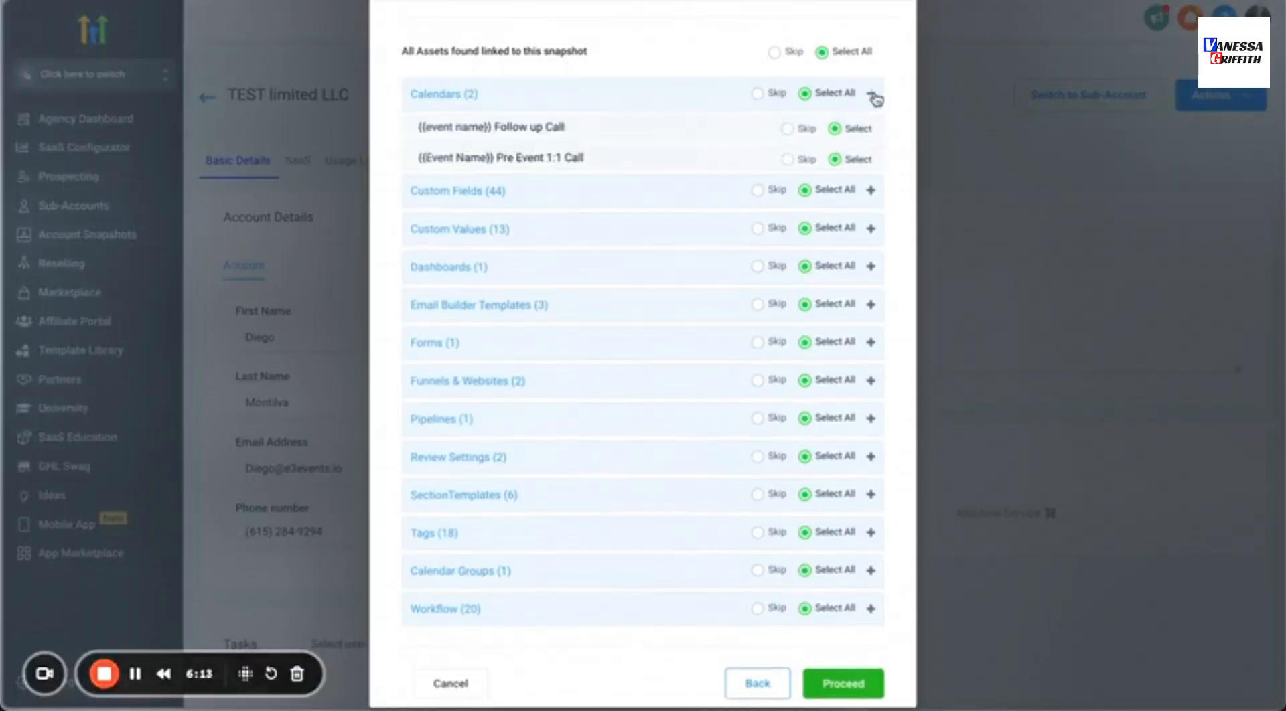
pyautogui.click(871, 93)
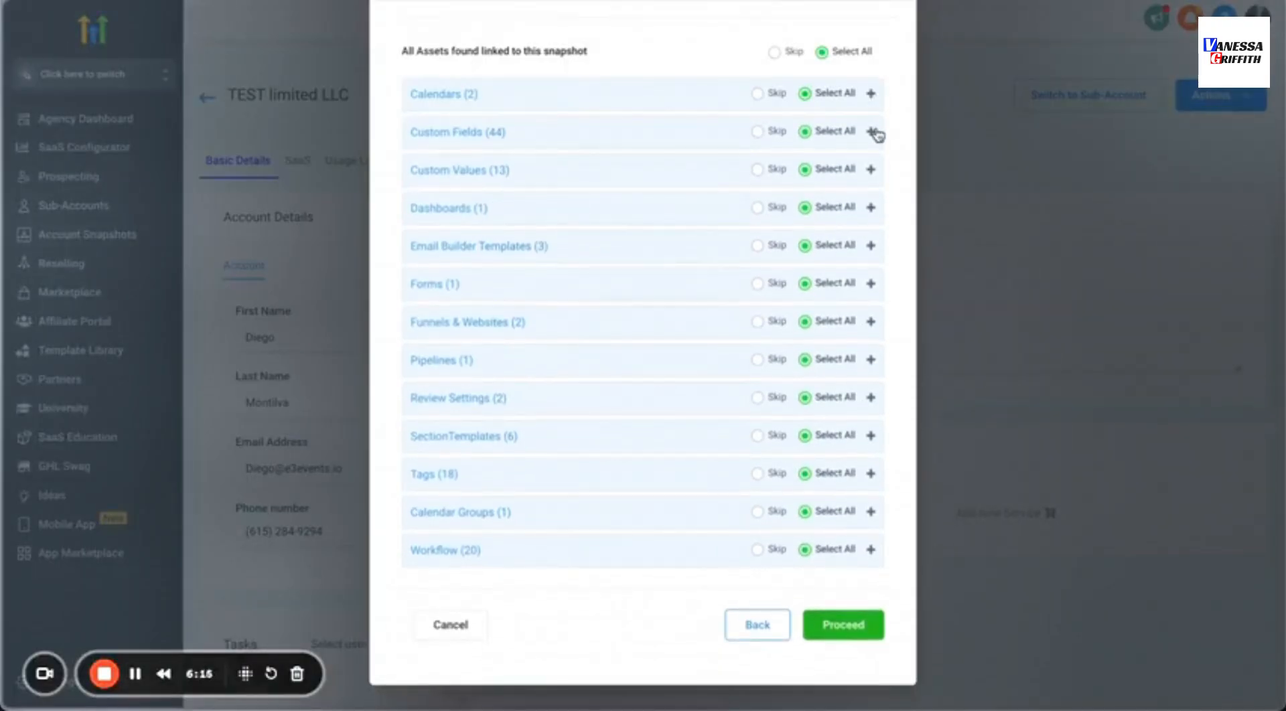
pyautogui.click(870, 132)
pyautogui.click(874, 133)
pyautogui.click(872, 170)
pyautogui.click(872, 171)
# Try skipping the snapshot's calendars, reselect all of them and review the individual calendar entries.
pyautogui.click(762, 93)
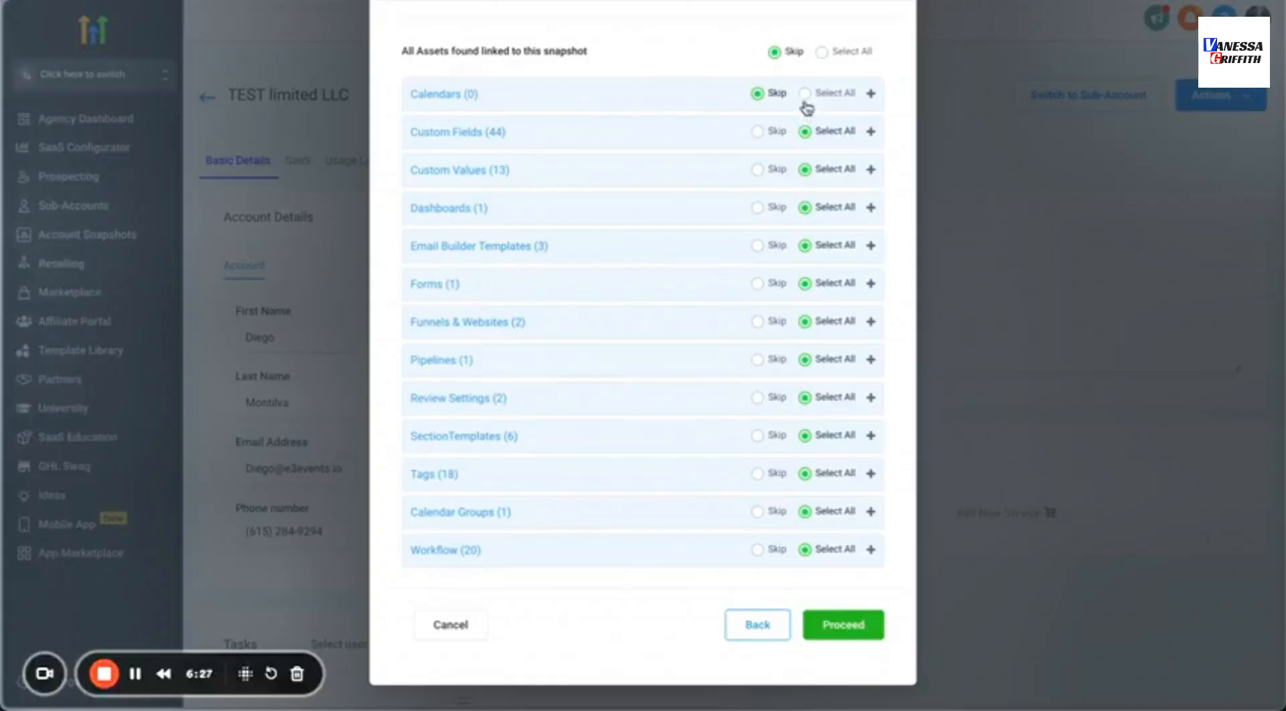
pyautogui.click(831, 95)
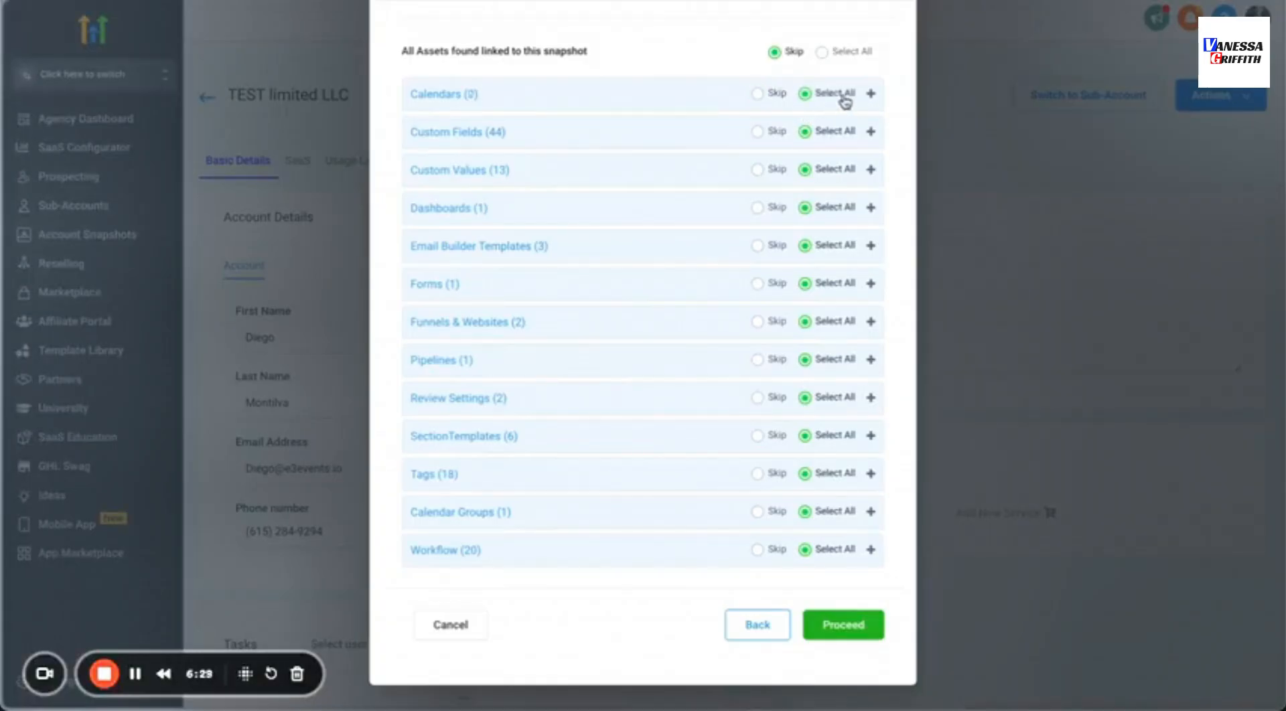
pyautogui.click(870, 95)
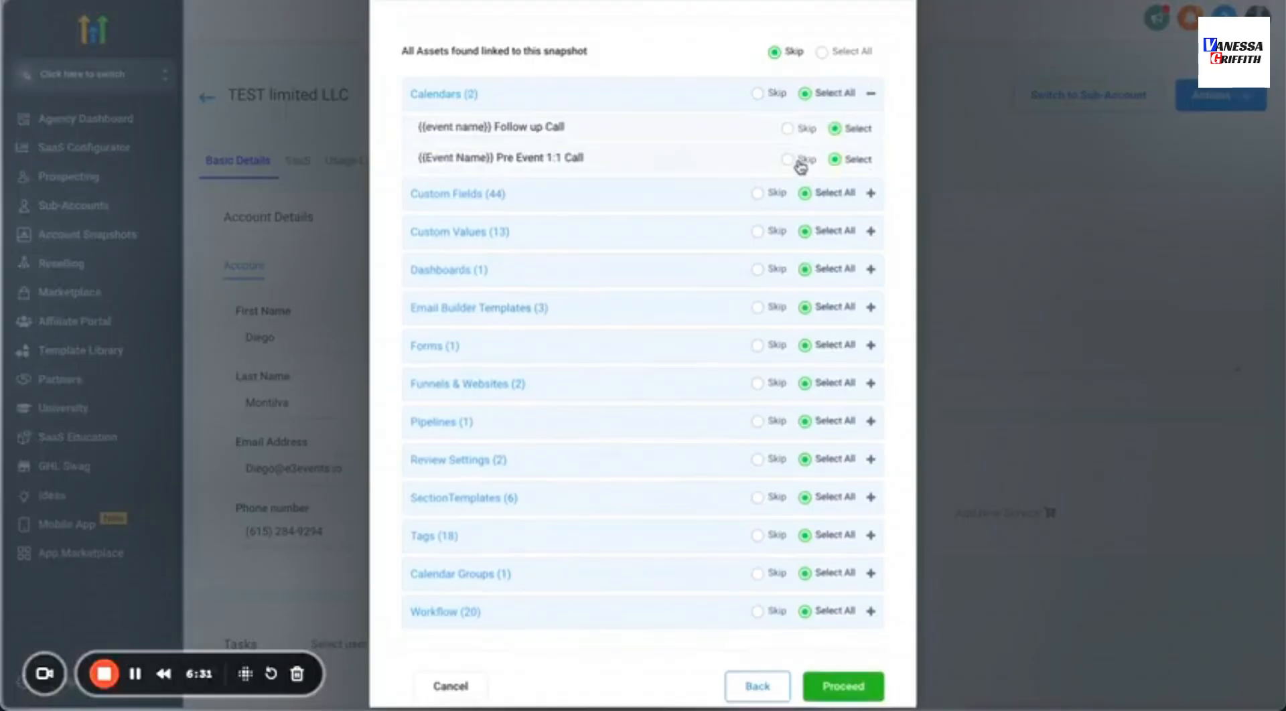
pyautogui.click(871, 95)
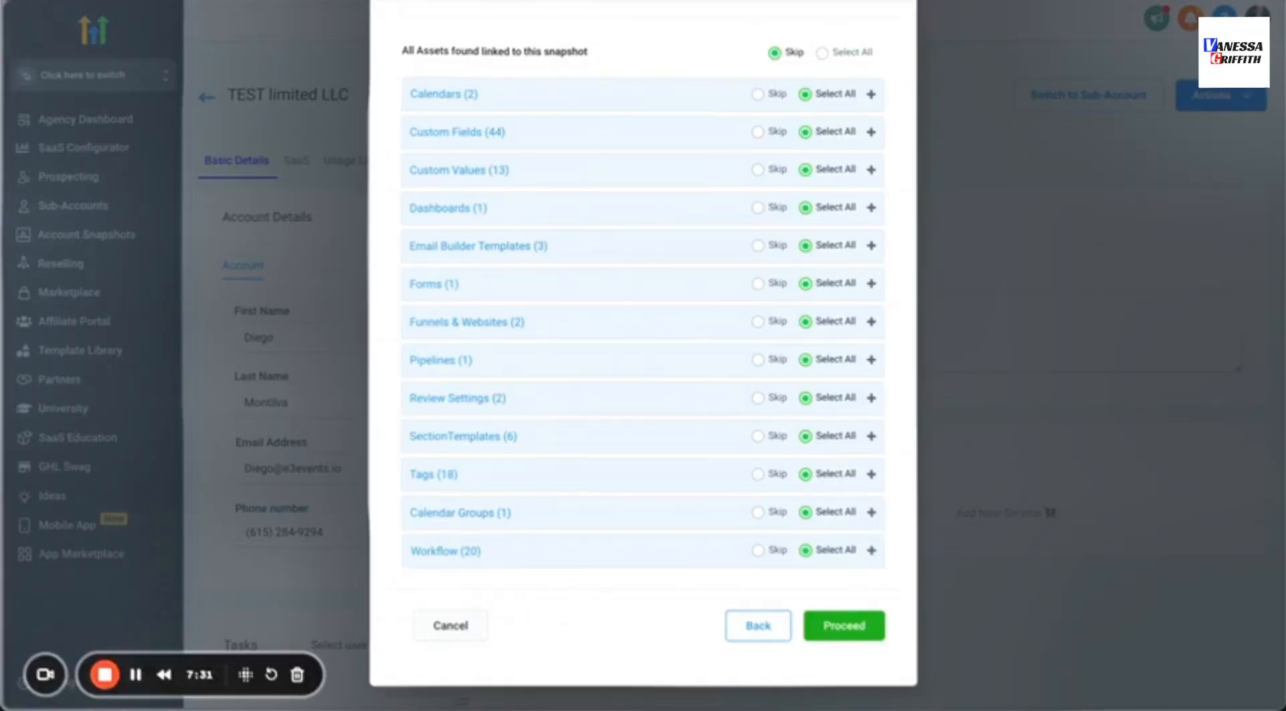
# Check the outline "Setting up Your Event CRM System" and return to the TEST limited LLC dashboard.
pyautogui.click(573, 1)
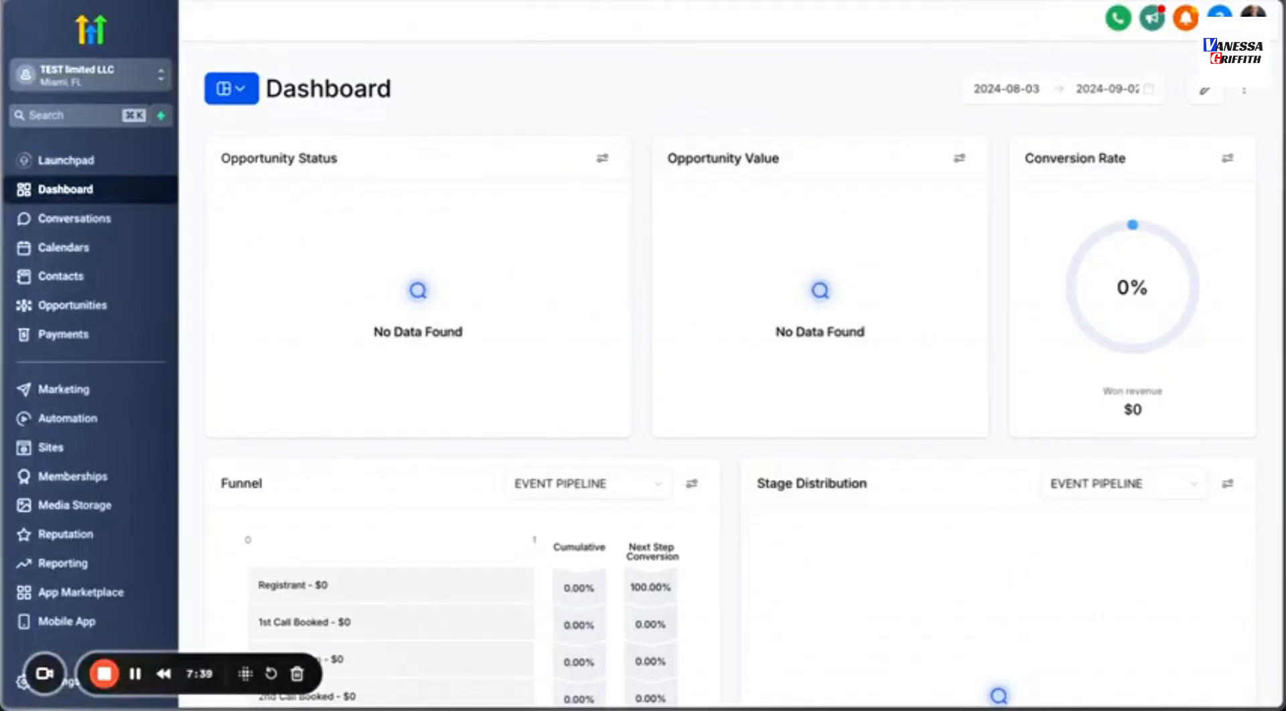
pyautogui.hotkey('ctrl', 'Tab')
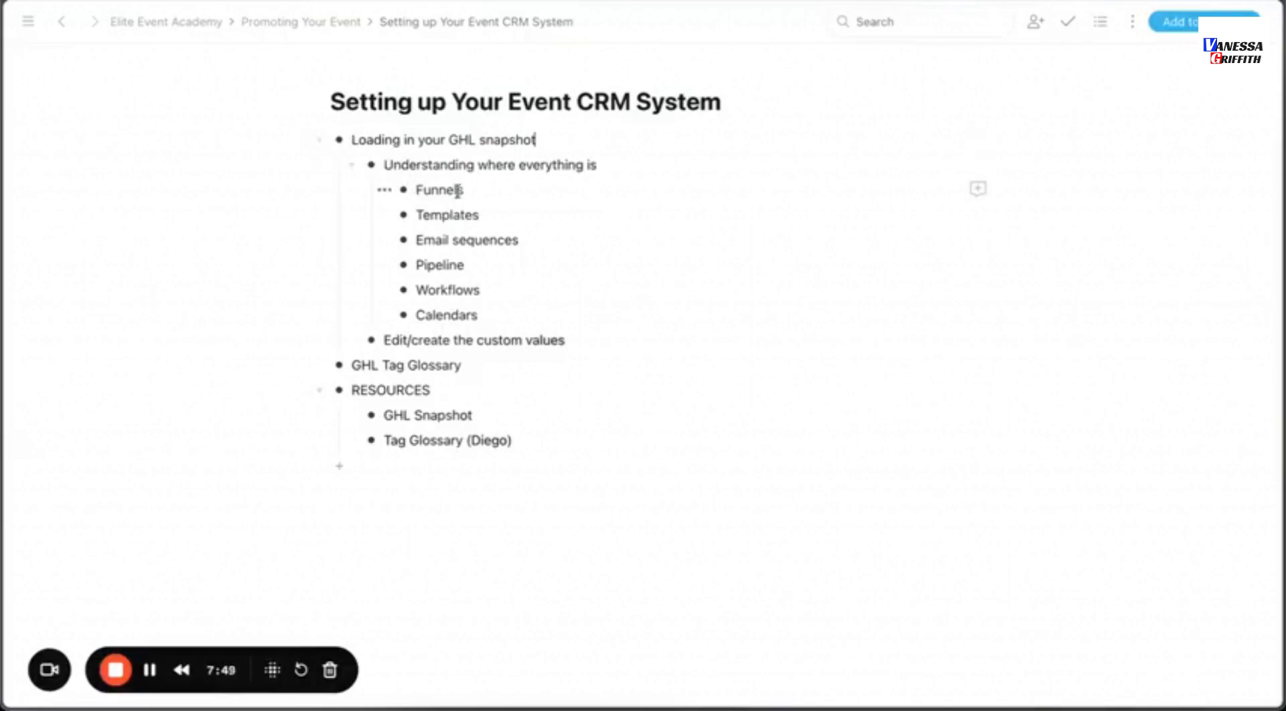
pyautogui.click(501, 1)
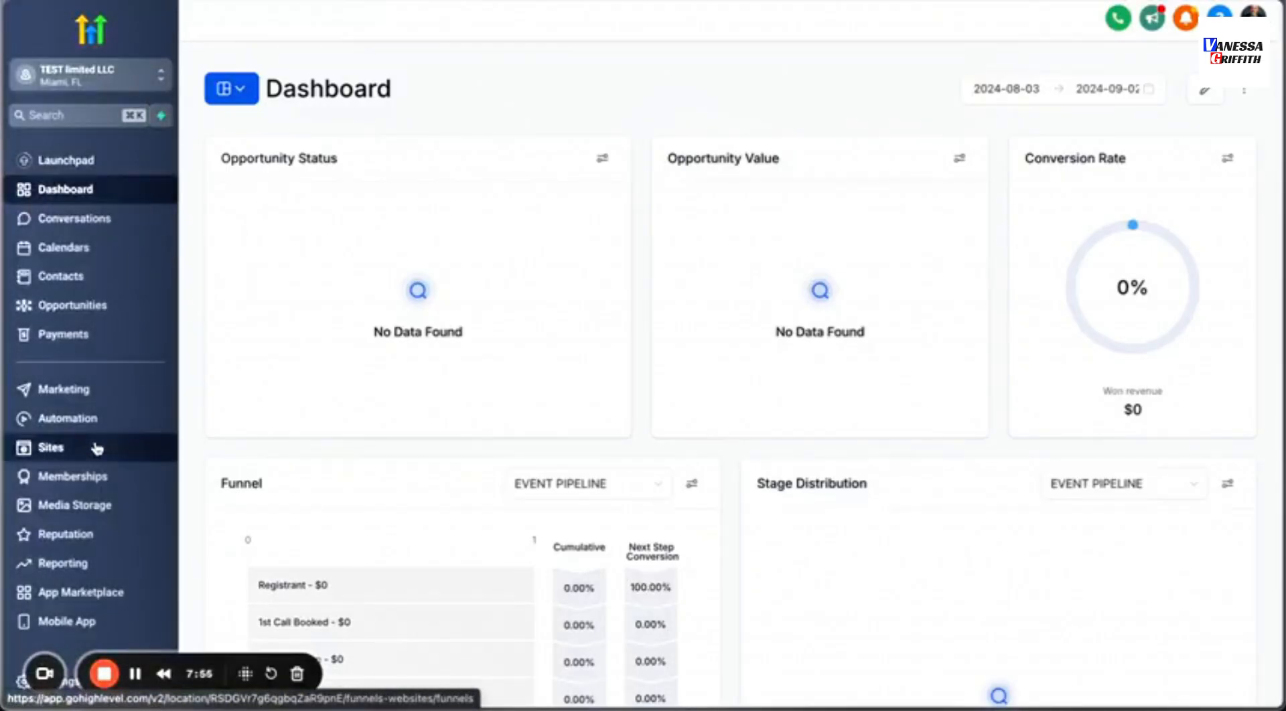
# View the sub-account's funnels under Sites, revisit the dashboard, and return to the funnels list.
pyautogui.click(97, 449)
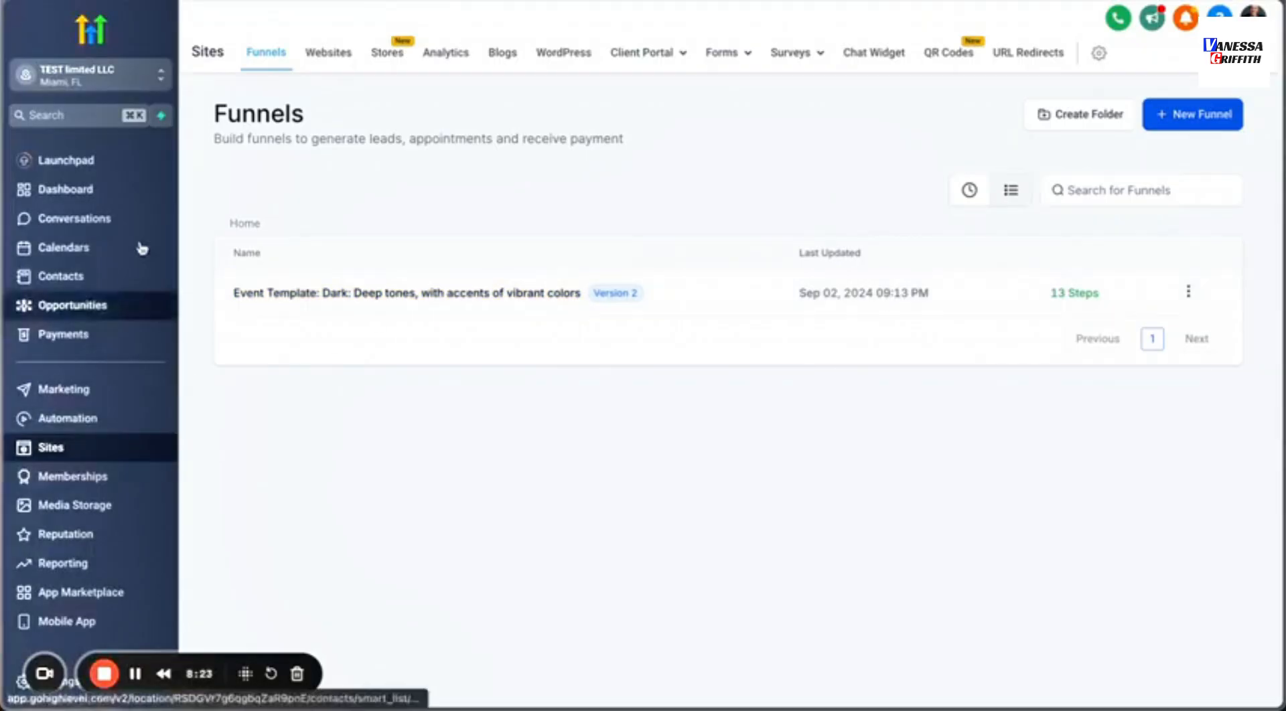
pyautogui.click(64, 191)
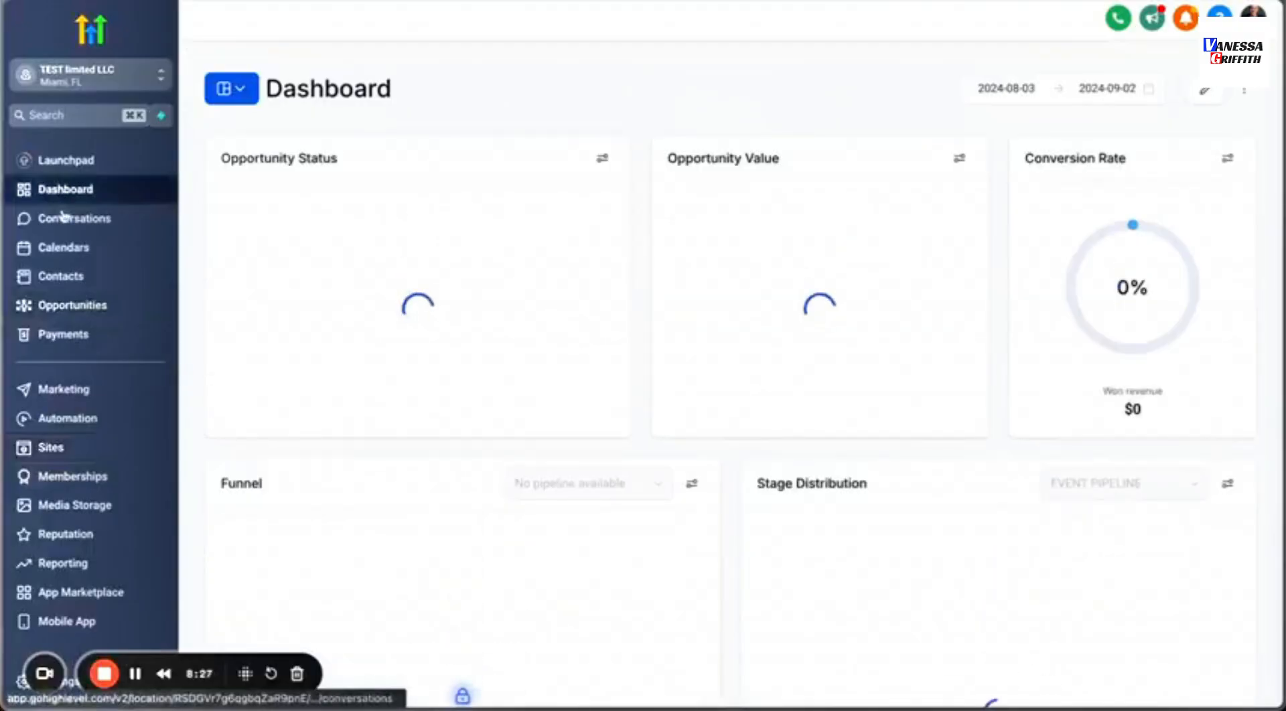
pyautogui.click(56, 449)
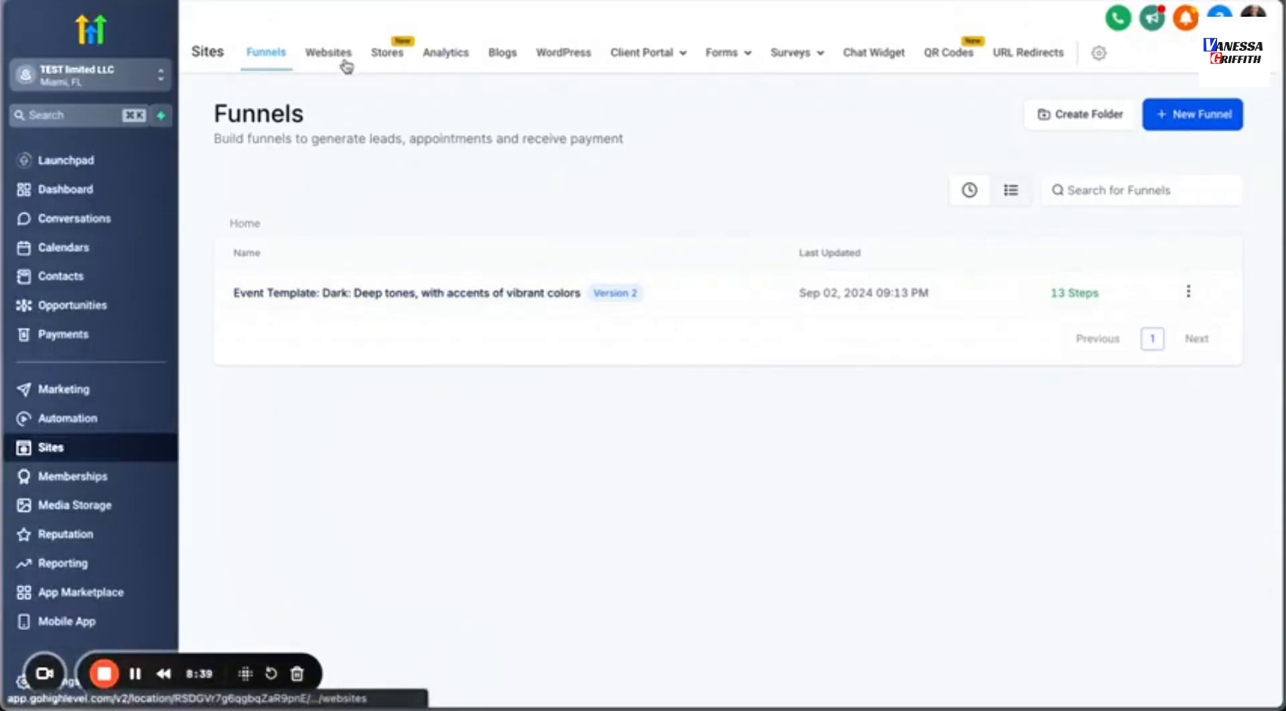
# Open the funnel "Event Template: Dark: Deep tones, with accents of vibrant colors" and view its Registration and Order (Optional) steps.
pyautogui.moveTo(715, 72)
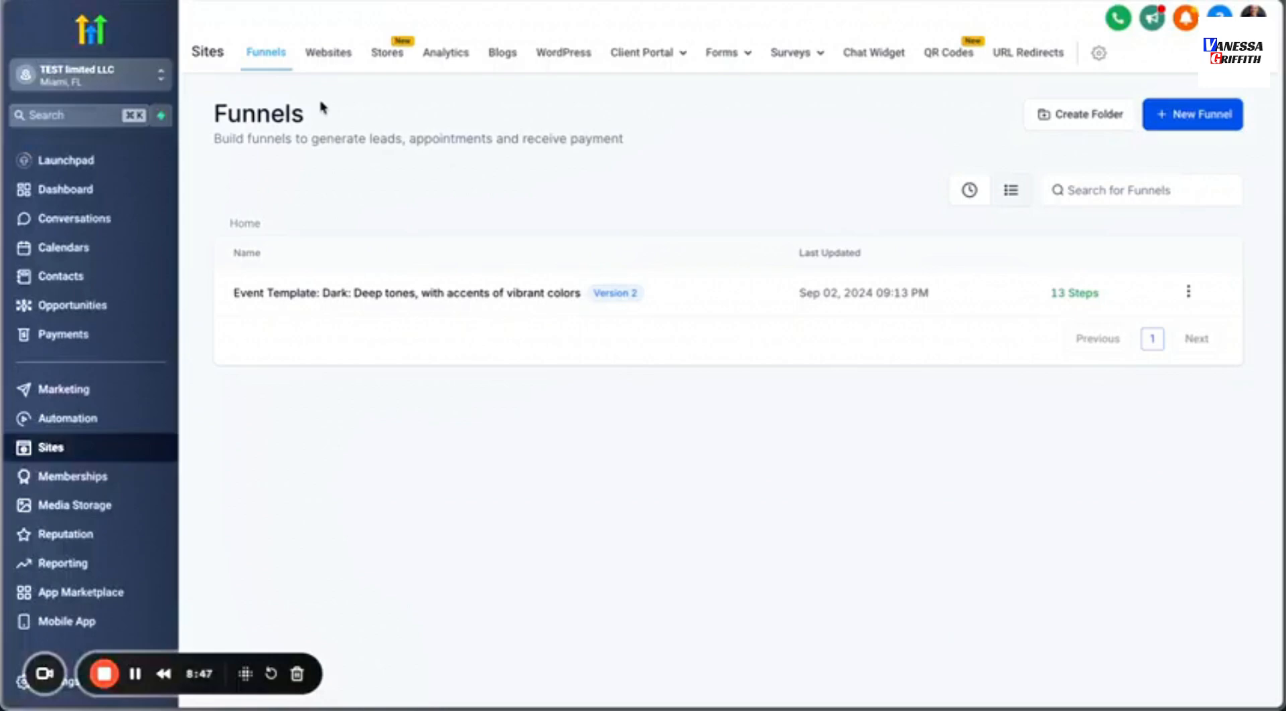
pyautogui.click(543, 291)
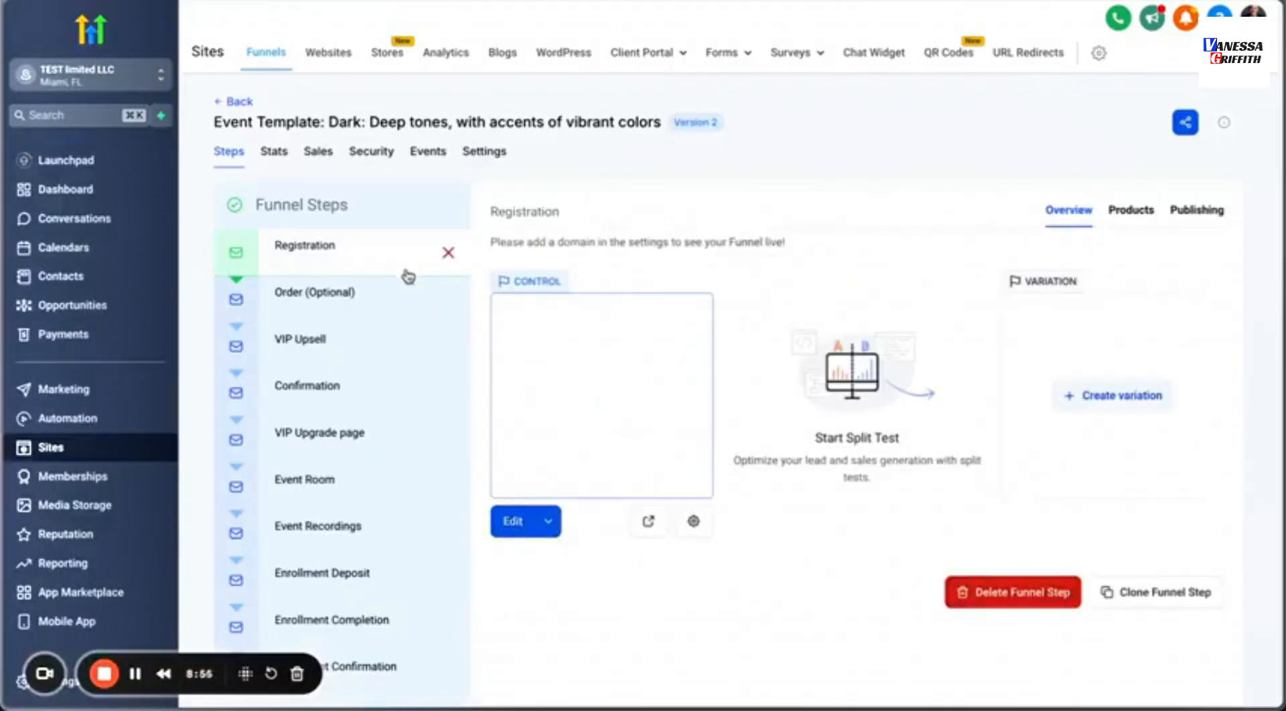
pyautogui.scroll(-1, 395, 322)
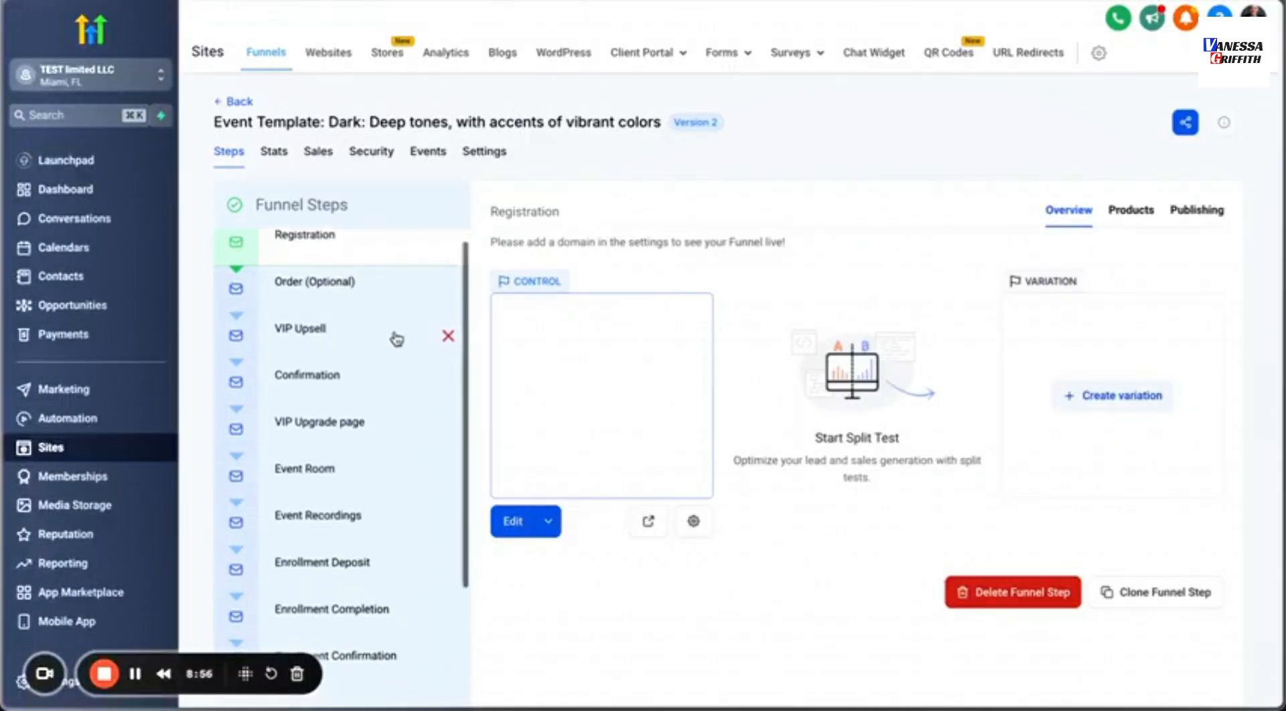
pyautogui.click(392, 298)
pyautogui.scroll(1, 388, 284)
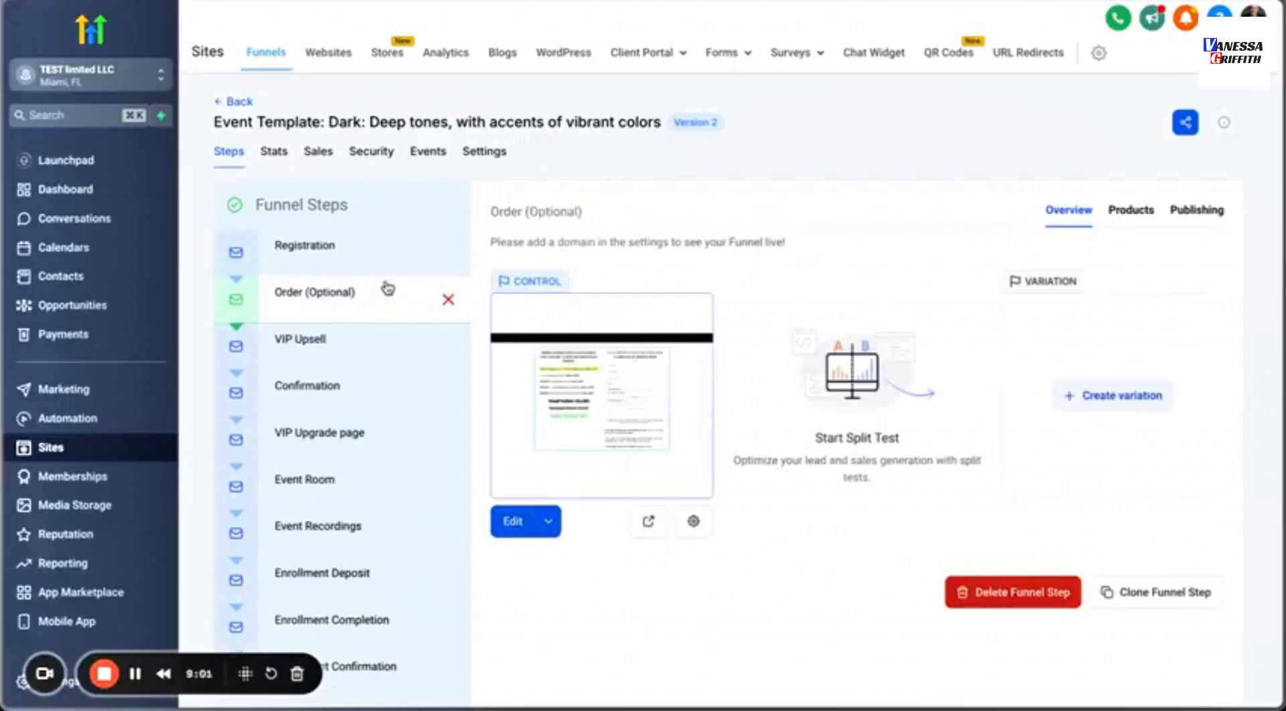
pyautogui.click(387, 279)
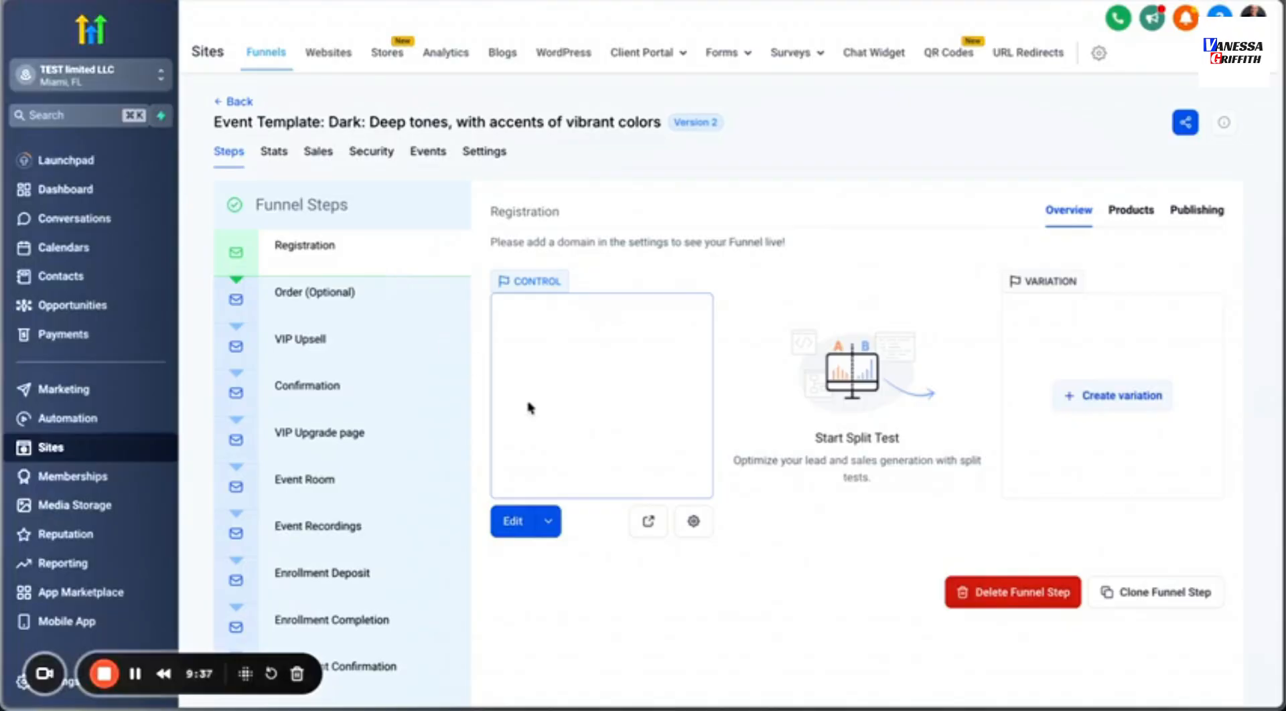
# Open page previews for the Registration and Order (Optional) funnel steps.
pyautogui.click(646, 522)
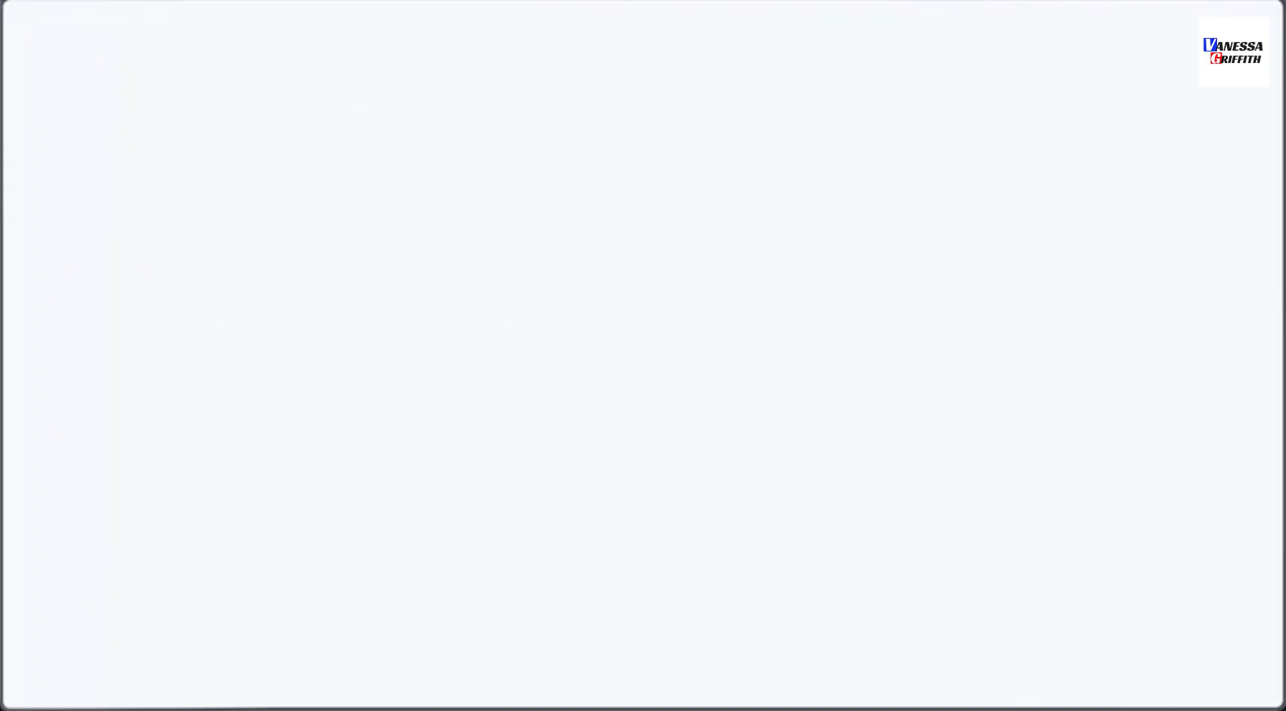
pyautogui.click(348, 296)
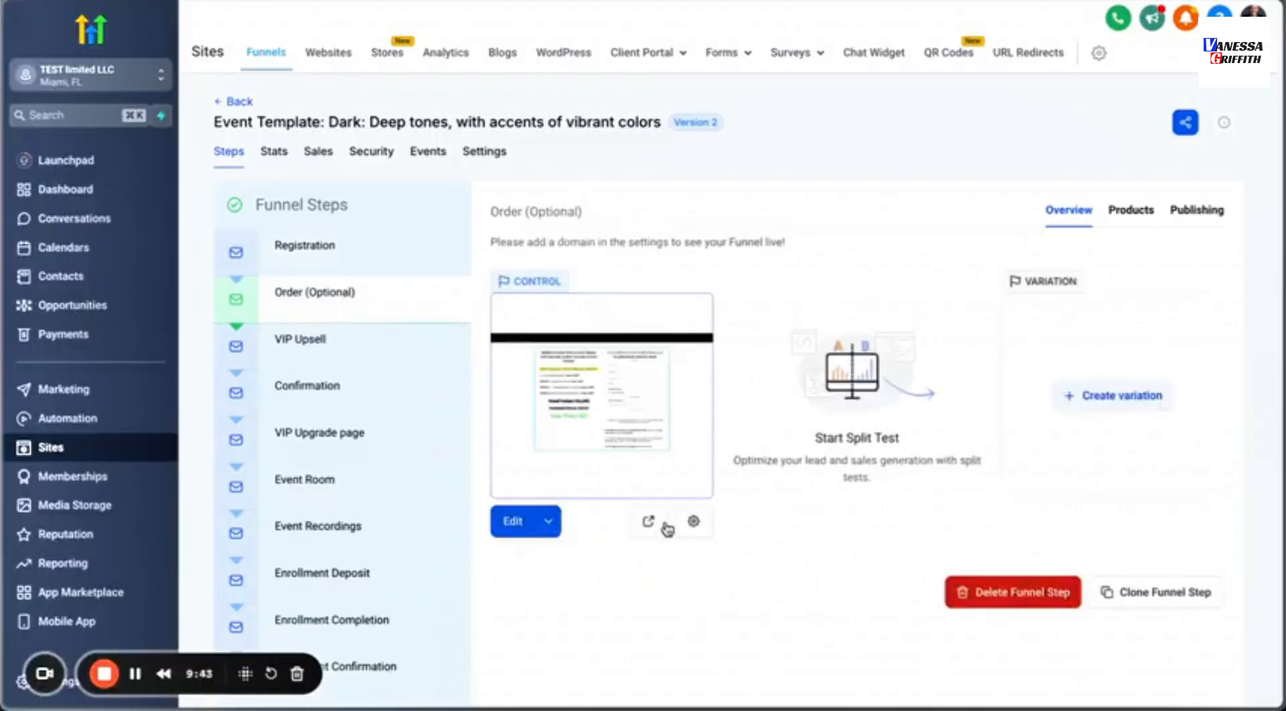
pyautogui.click(647, 522)
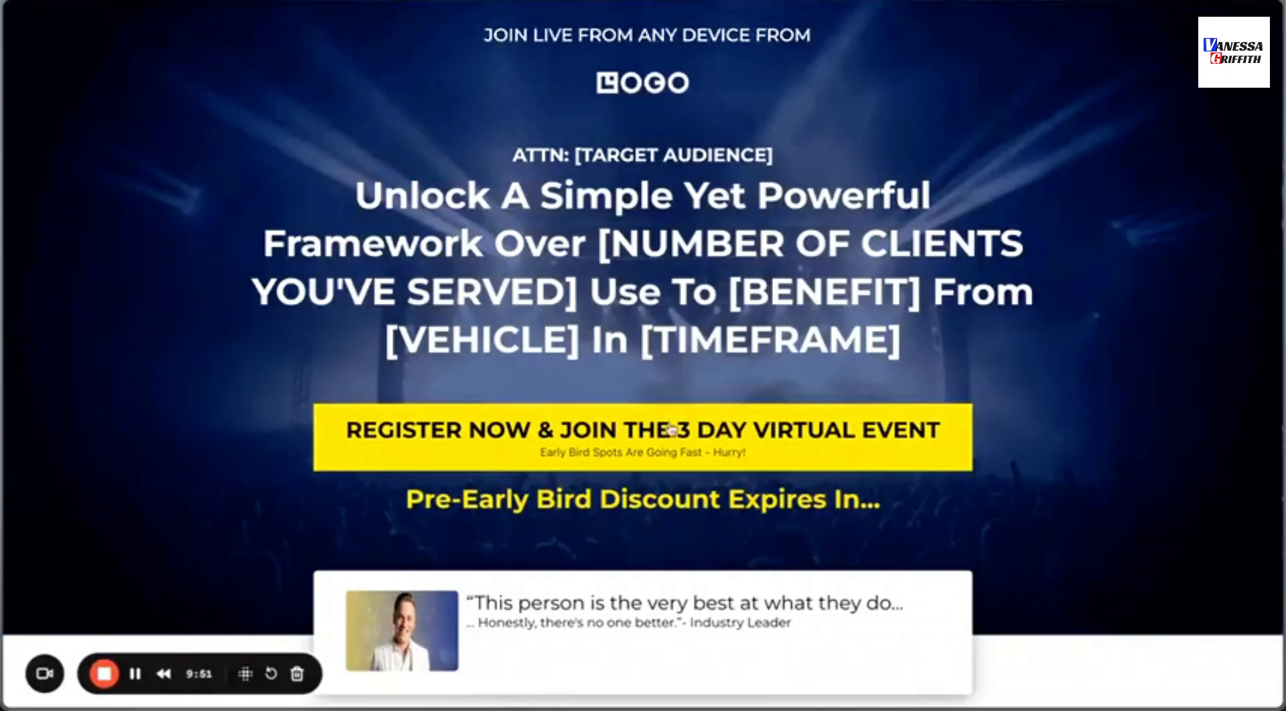
# Examine the registration page from its headline to the final call to action, and try its register link through the human verification check.
pyautogui.scroll(-6, 677, 388)
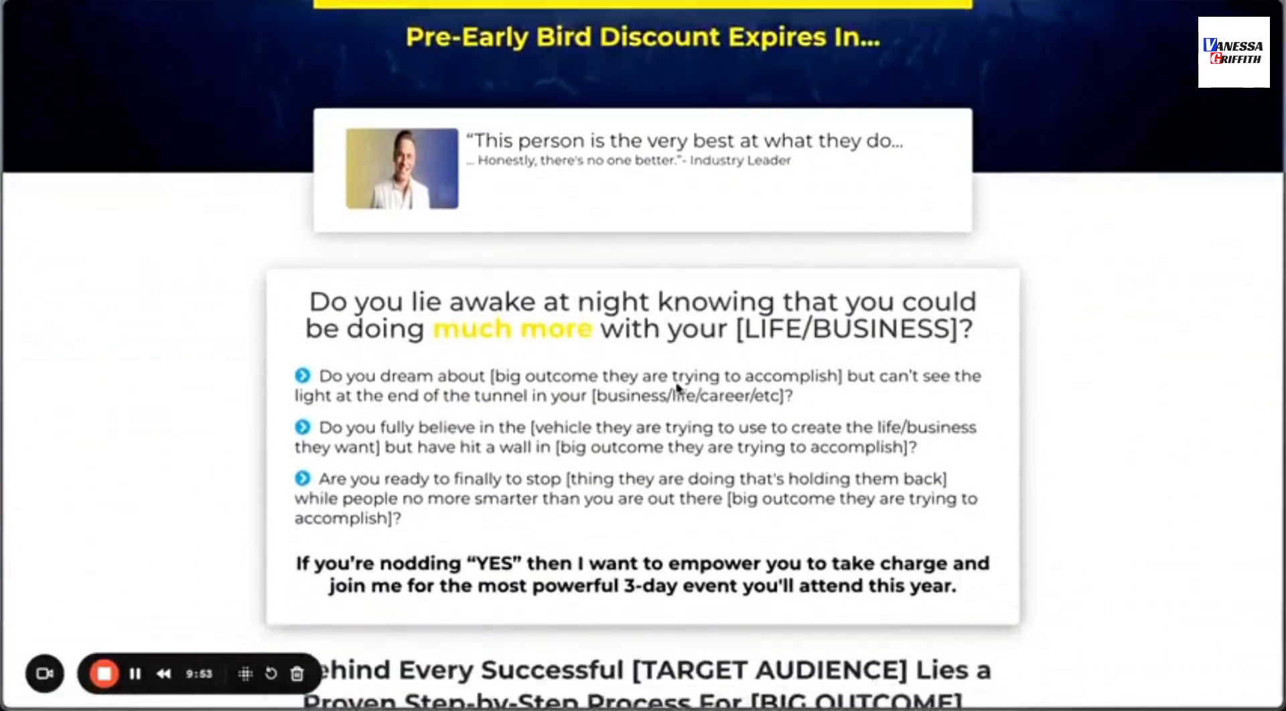
pyautogui.scroll(-11, 677, 388)
pyautogui.scroll(17, 675, 383)
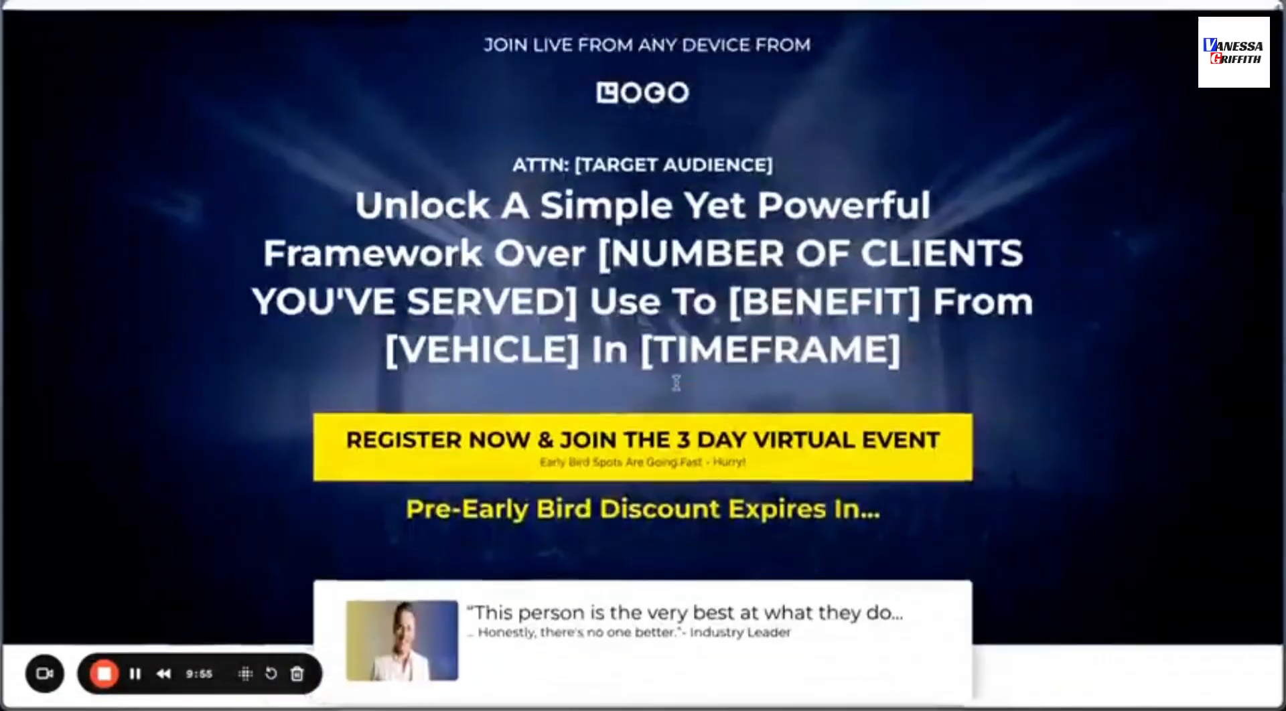
pyautogui.scroll(-20, 677, 382)
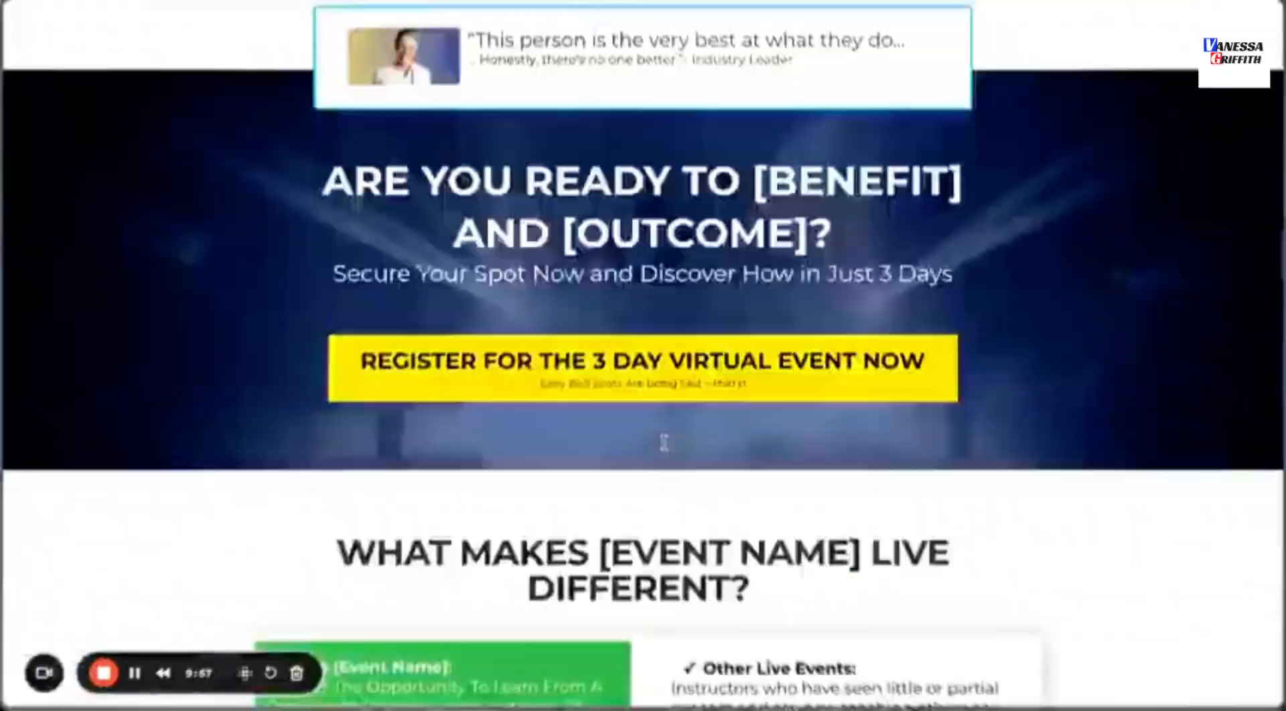
pyautogui.scroll(-20, 663, 443)
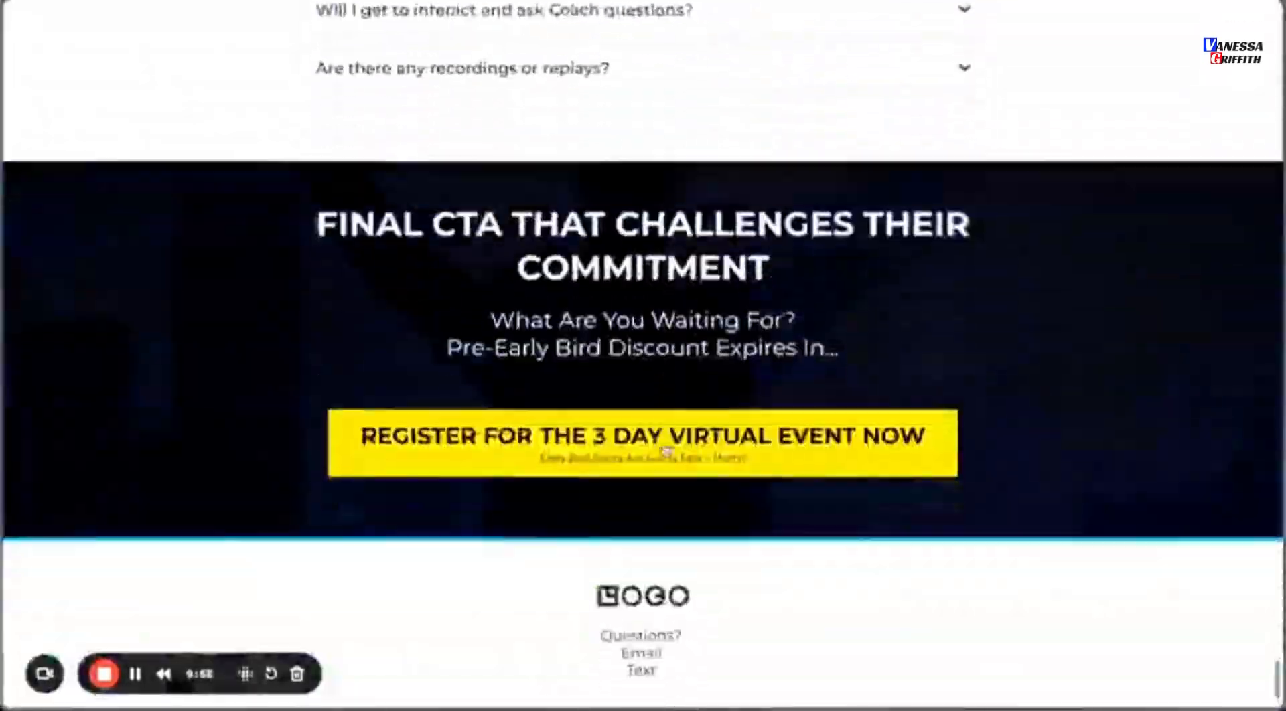
pyautogui.scroll(15, 667, 453)
pyautogui.scroll(-5, 664, 445)
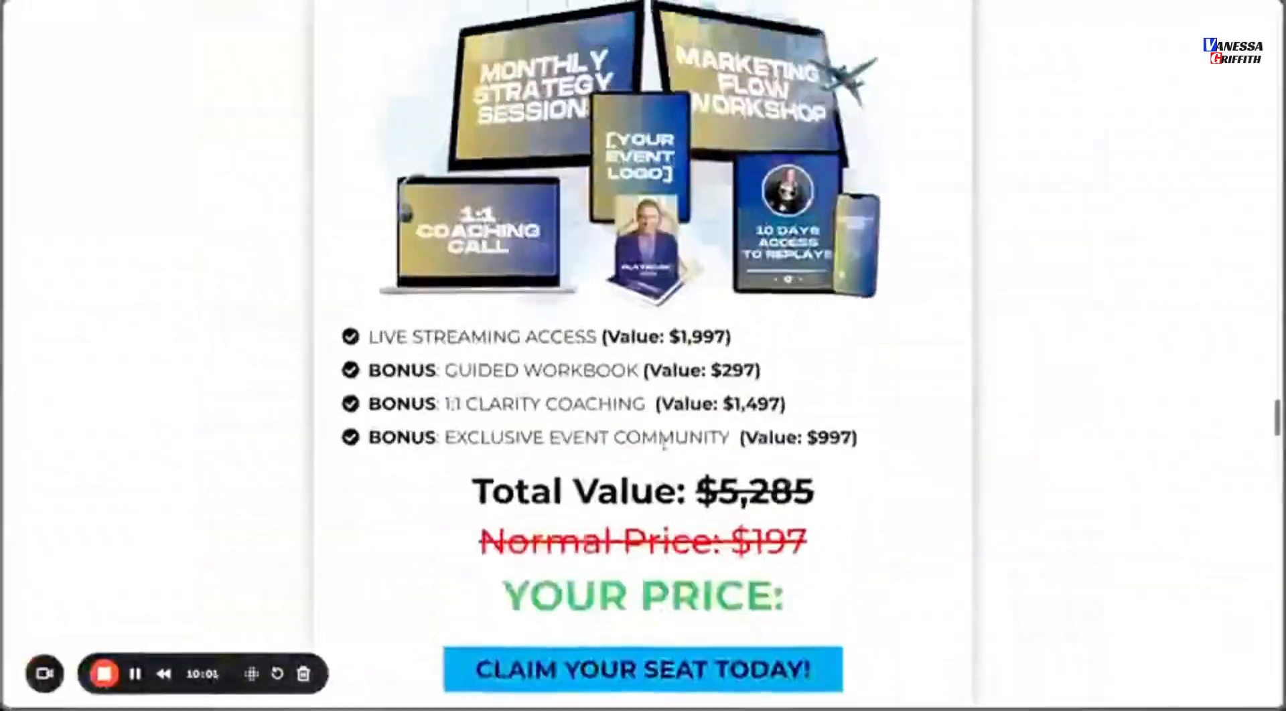
pyautogui.scroll(20, 663, 442)
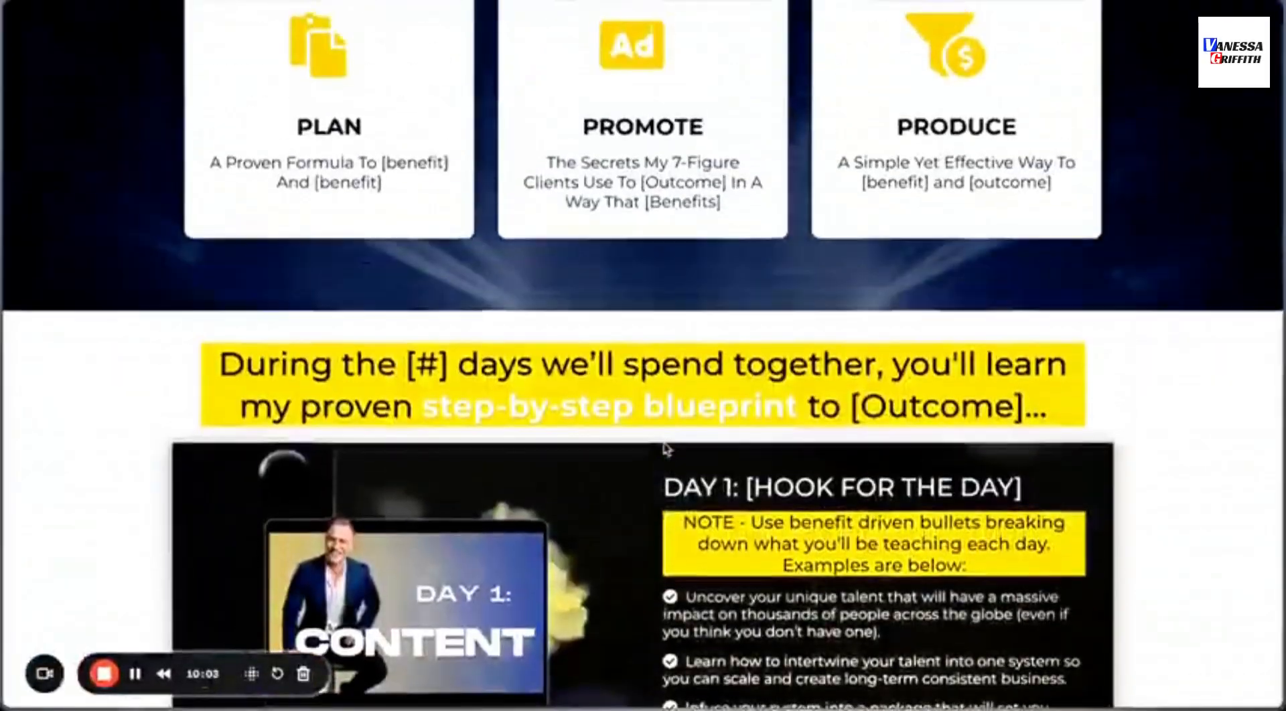
pyautogui.scroll(10, 666, 450)
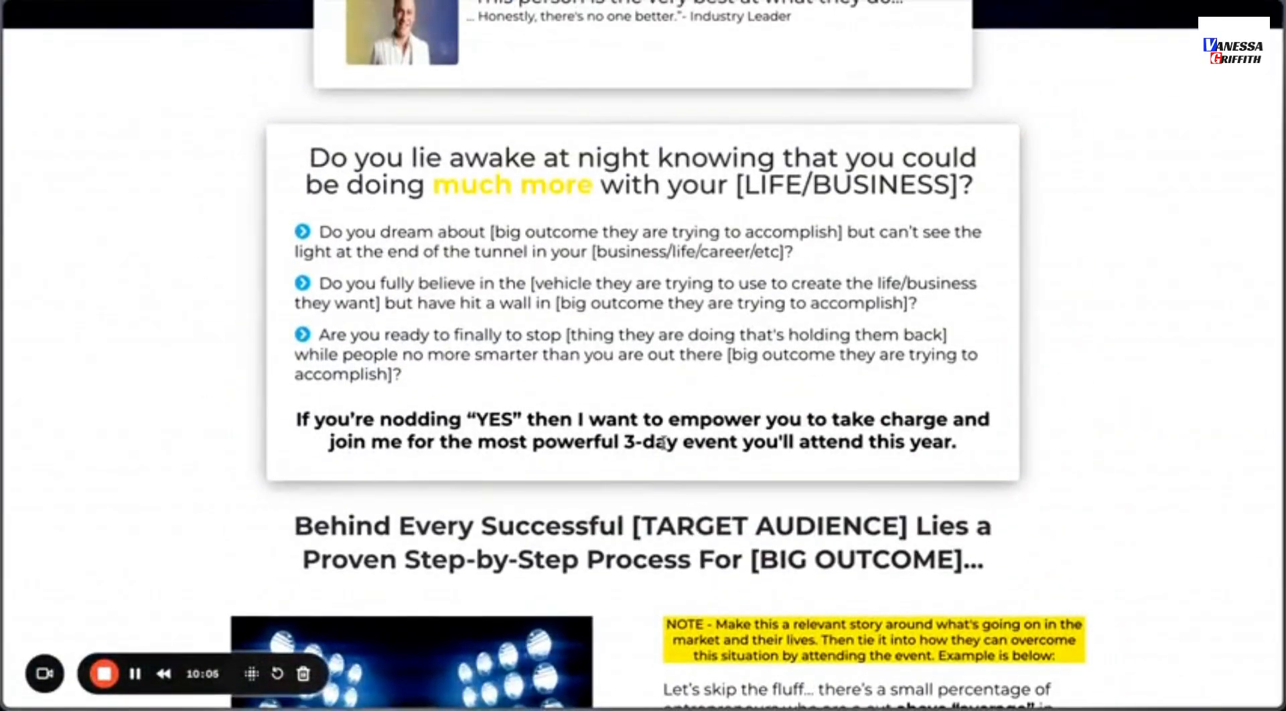
pyautogui.scroll(8, 664, 444)
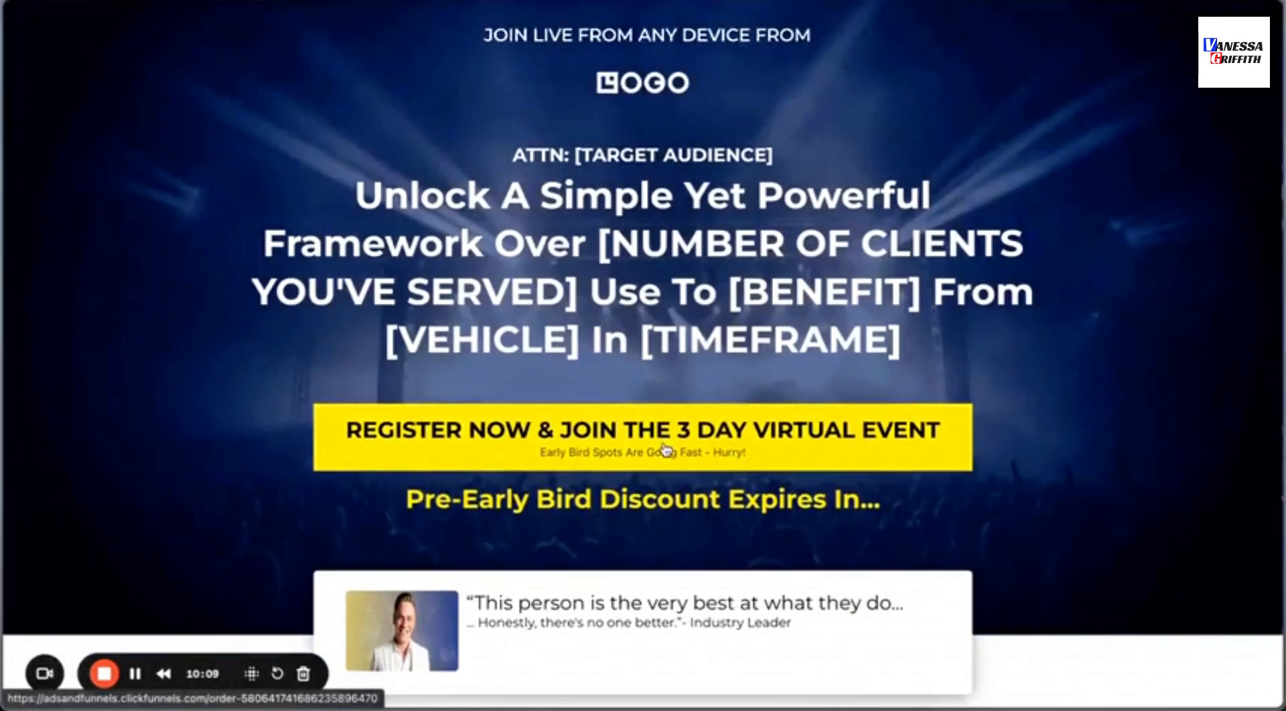
pyautogui.click(622, 449)
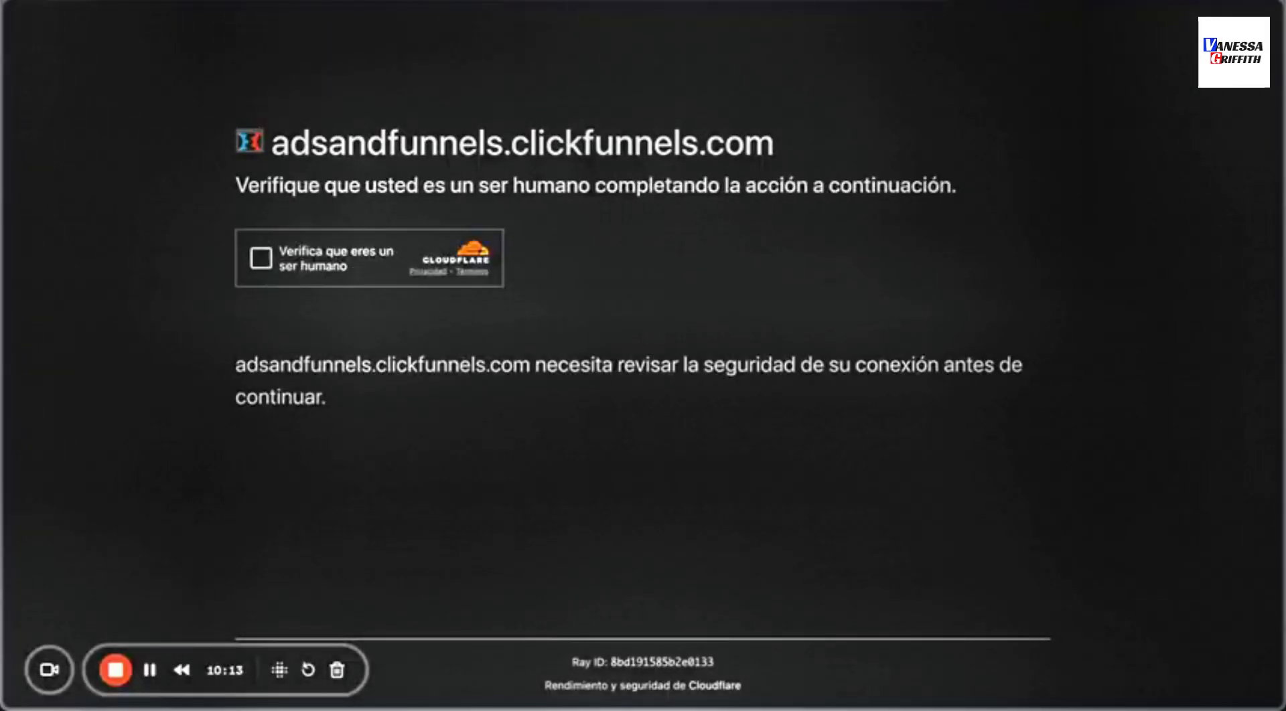
pyautogui.click(261, 258)
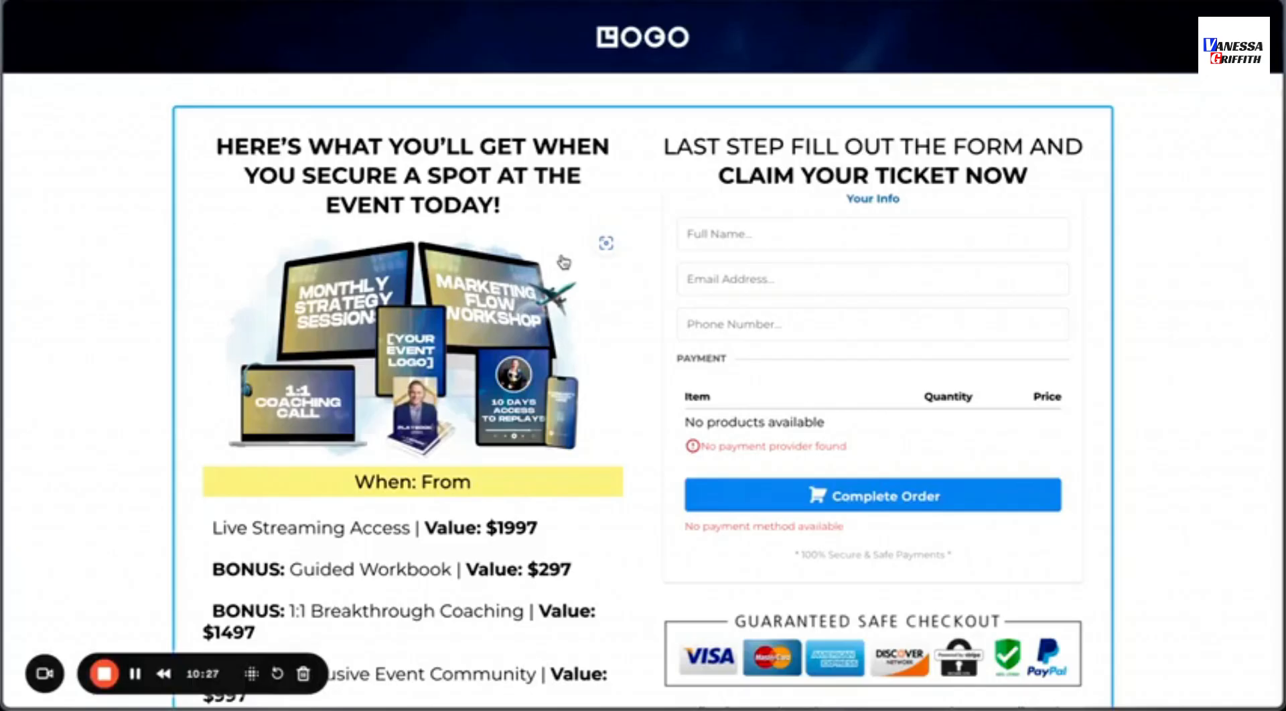
# Review the order page's offer, order form and testimonials, and return to the funnel's step list.
pyautogui.click(561, 1)
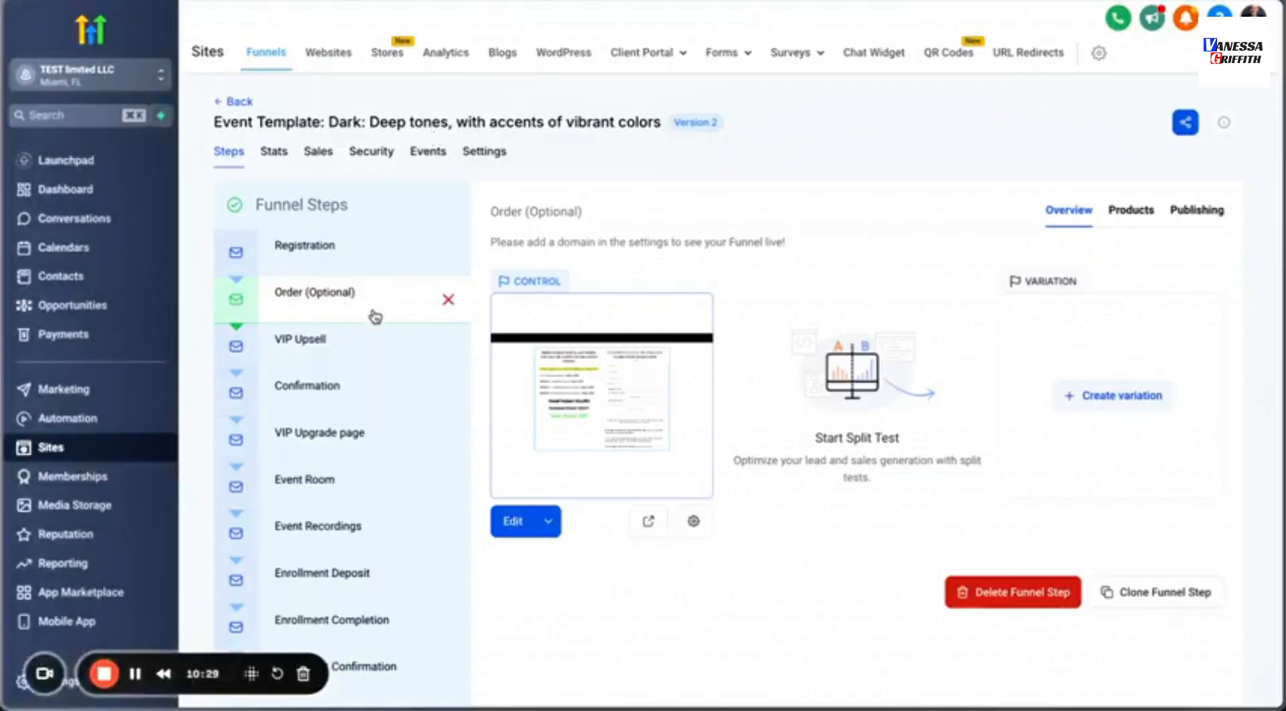
pyautogui.click(620, 2)
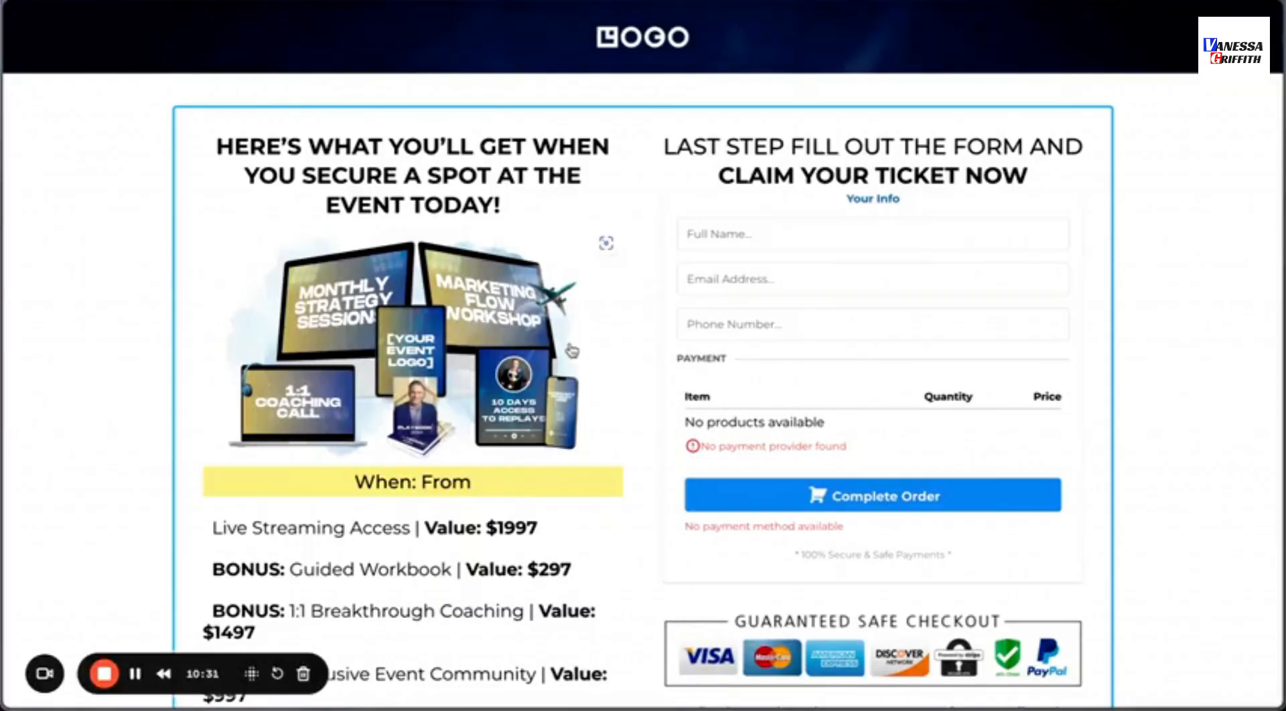
pyautogui.scroll(-10, 573, 355)
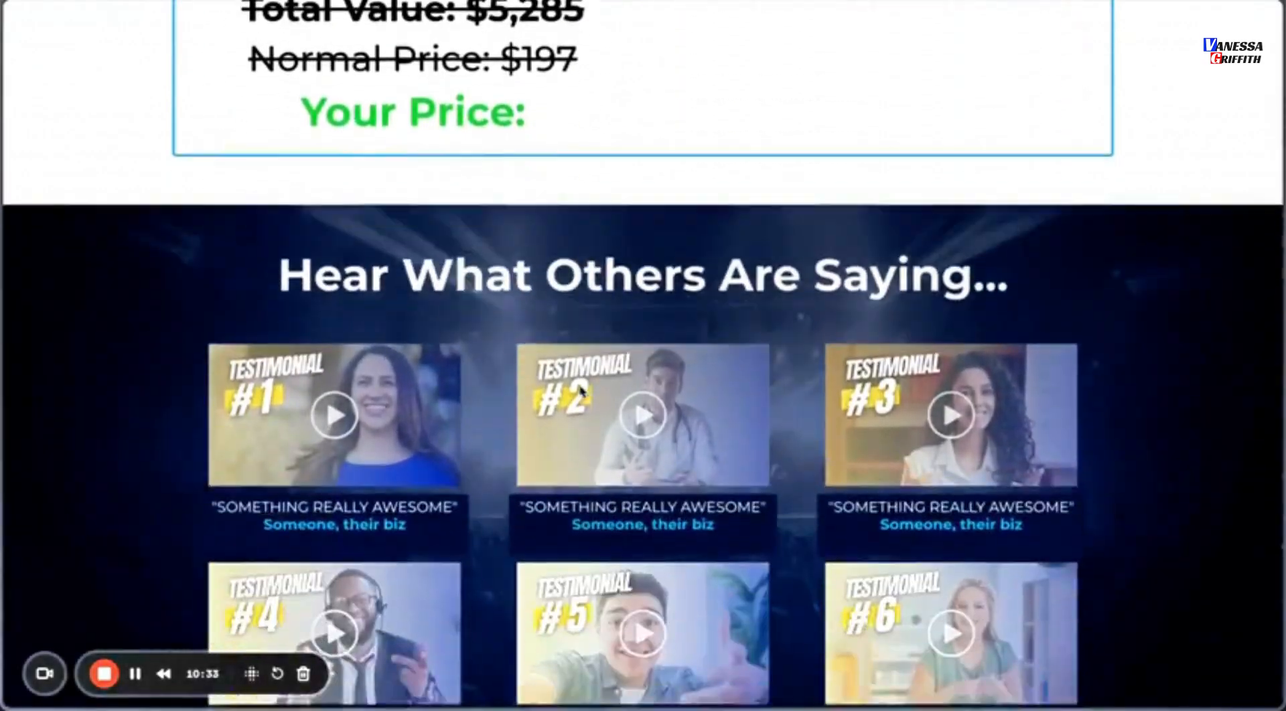
pyautogui.scroll(-5, 580, 392)
pyautogui.scroll(20, 581, 392)
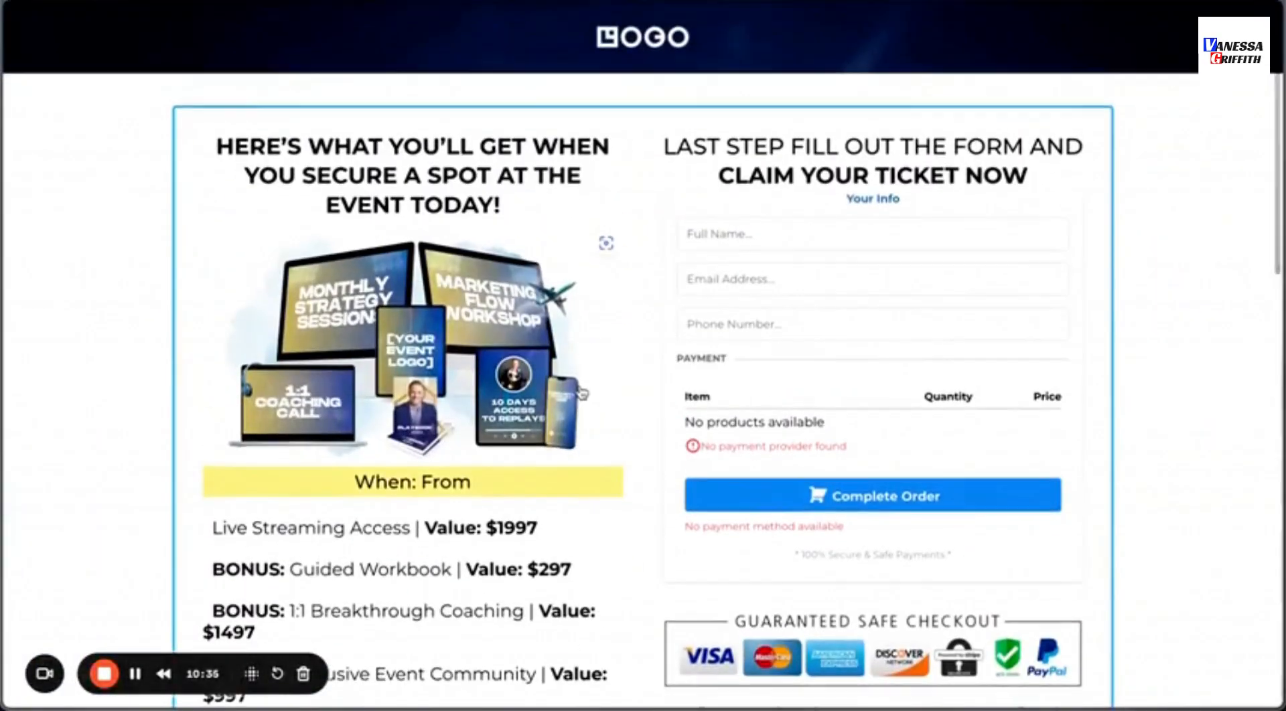
pyautogui.click(478, 2)
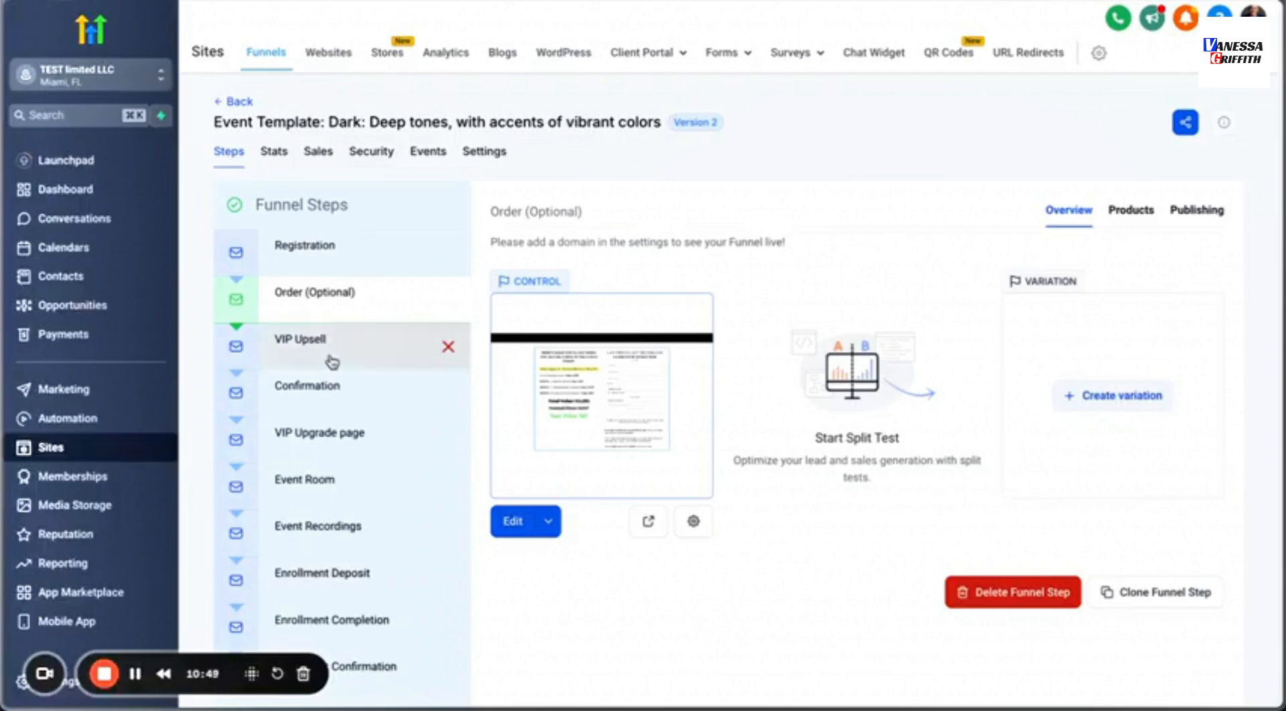
# Preview the VIP Upsell step and examine its headline, video and VIP upgrade sections.
pyautogui.click(332, 362)
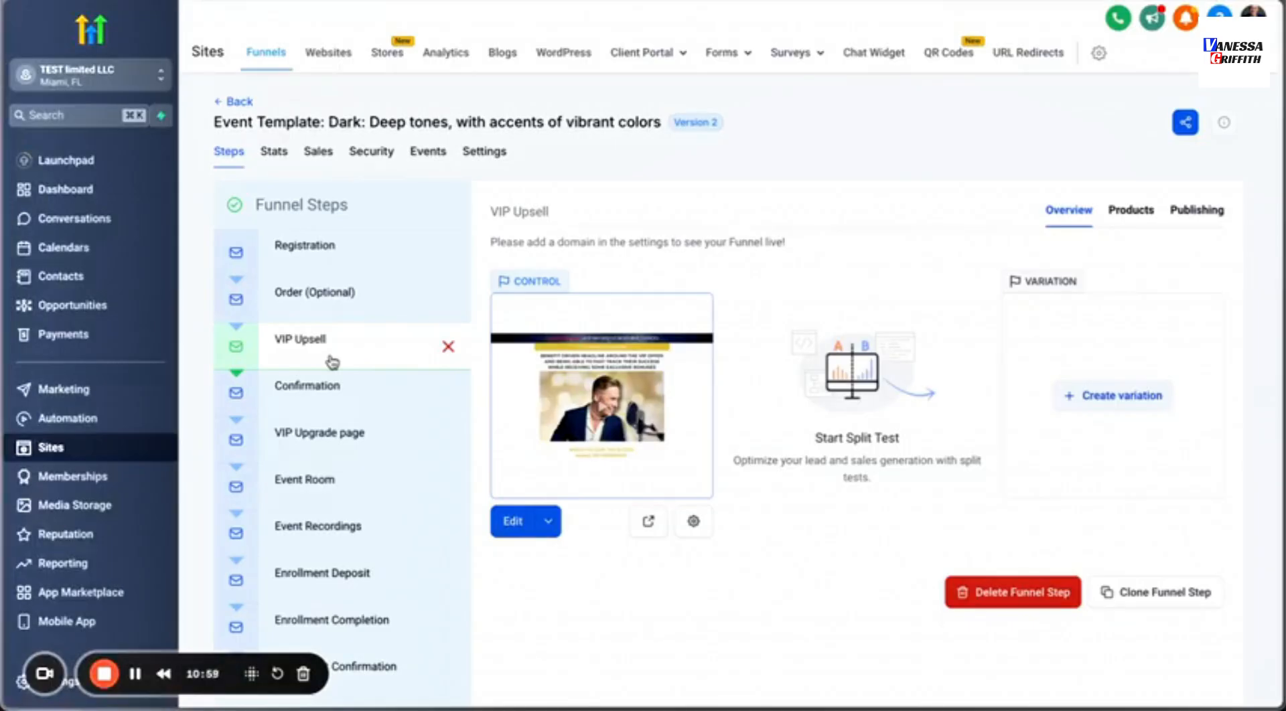
pyautogui.click(651, 524)
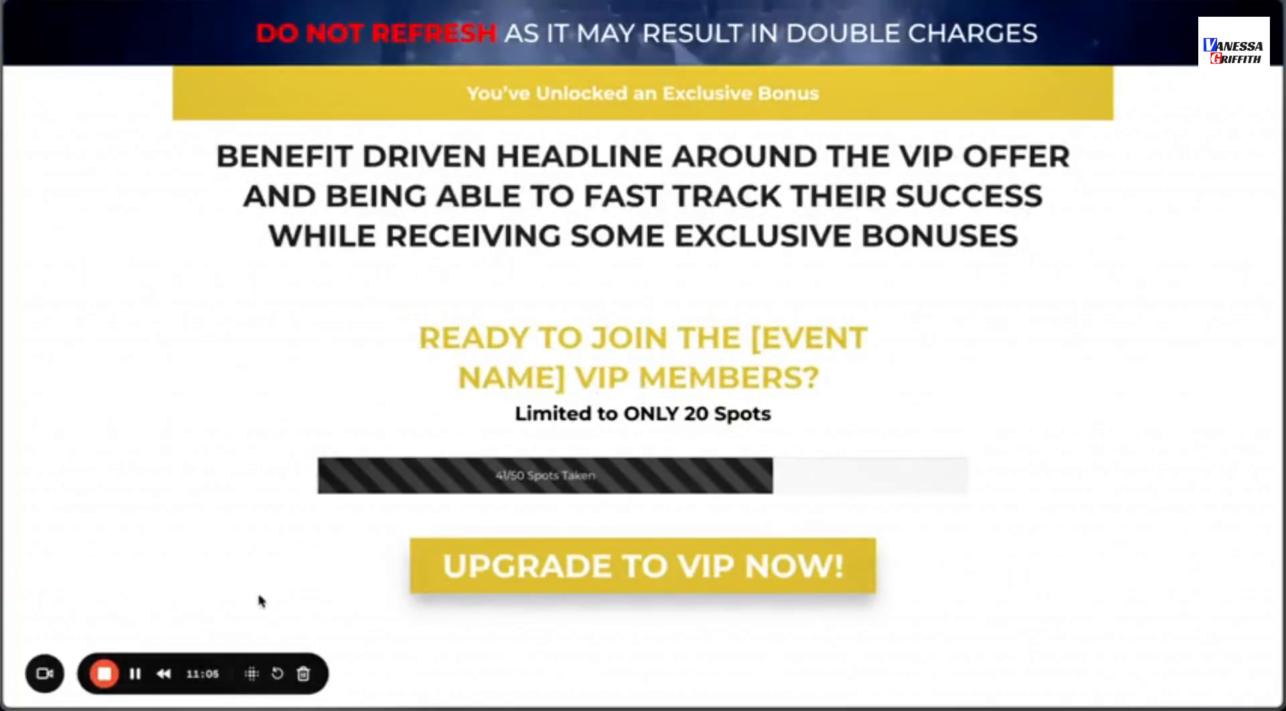
pyautogui.scroll(-3, 265, 576)
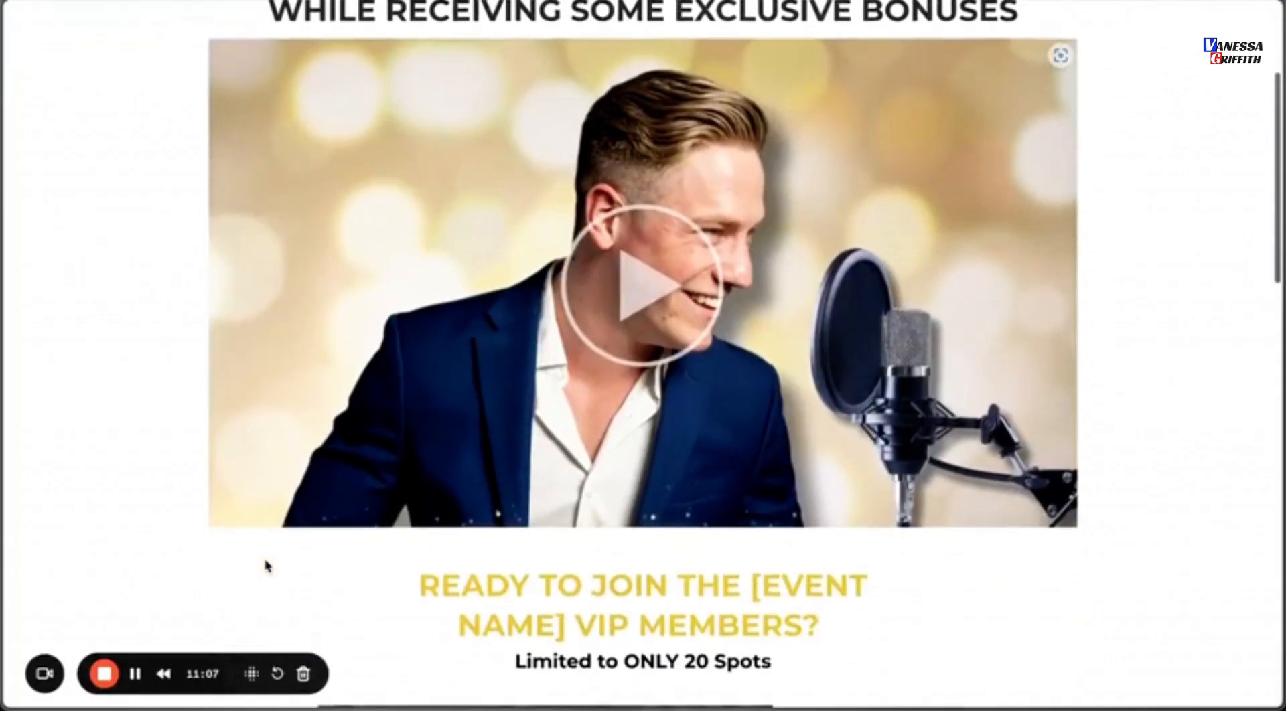
pyautogui.scroll(-6, 265, 565)
pyautogui.scroll(10, 265, 566)
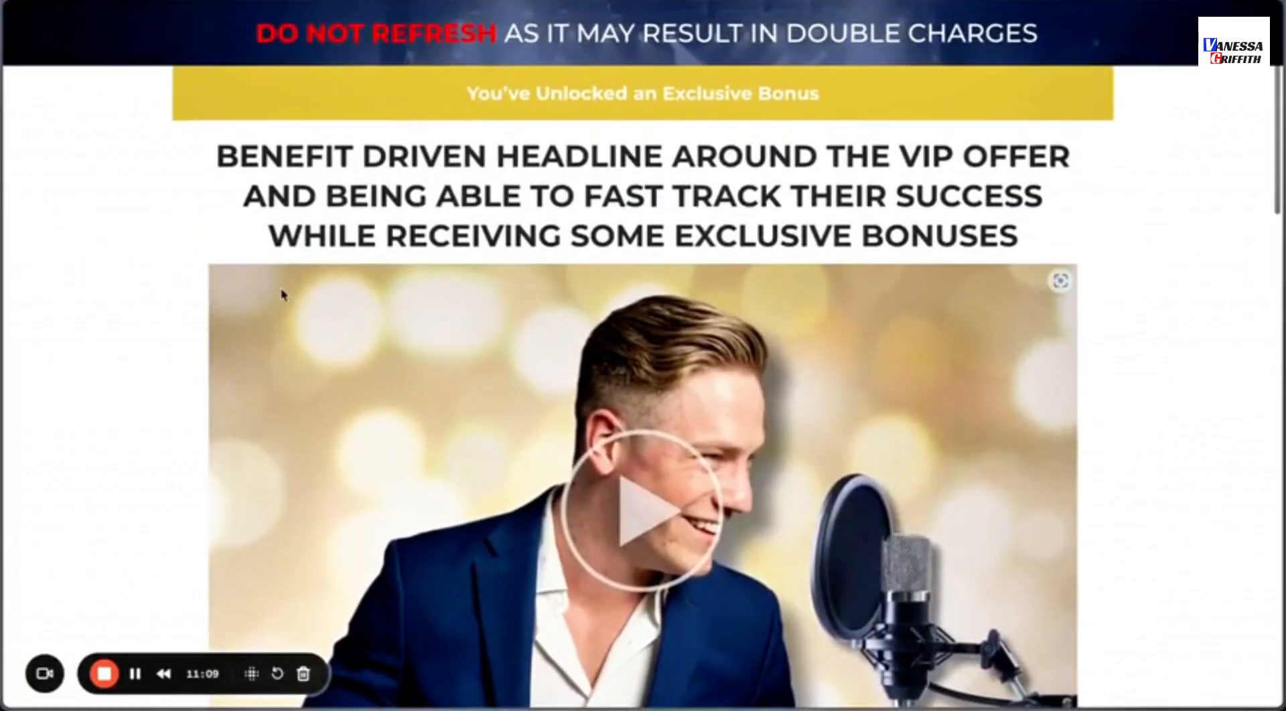
pyautogui.scroll(-12, 282, 294)
pyautogui.scroll(6, 362, 313)
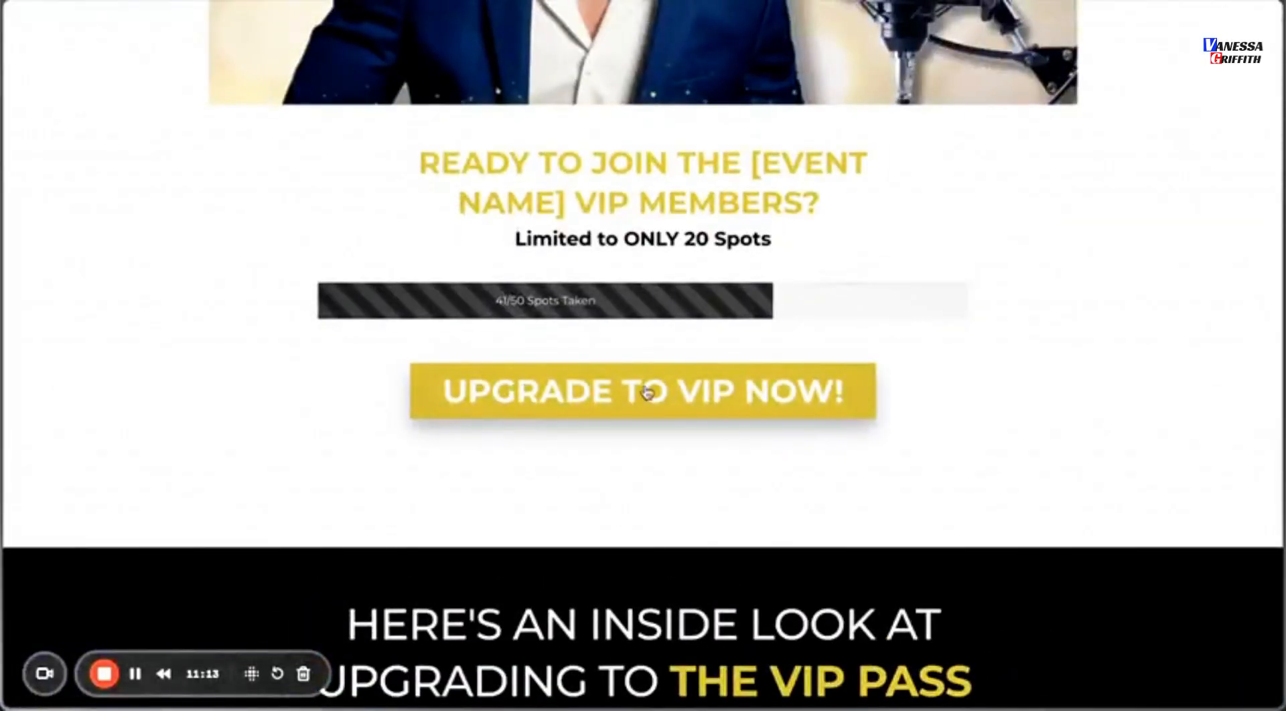
# Try the "Upgrade to VIP Now!" button, recheck the upsell page, and close its preview.
pyautogui.click(707, 418)
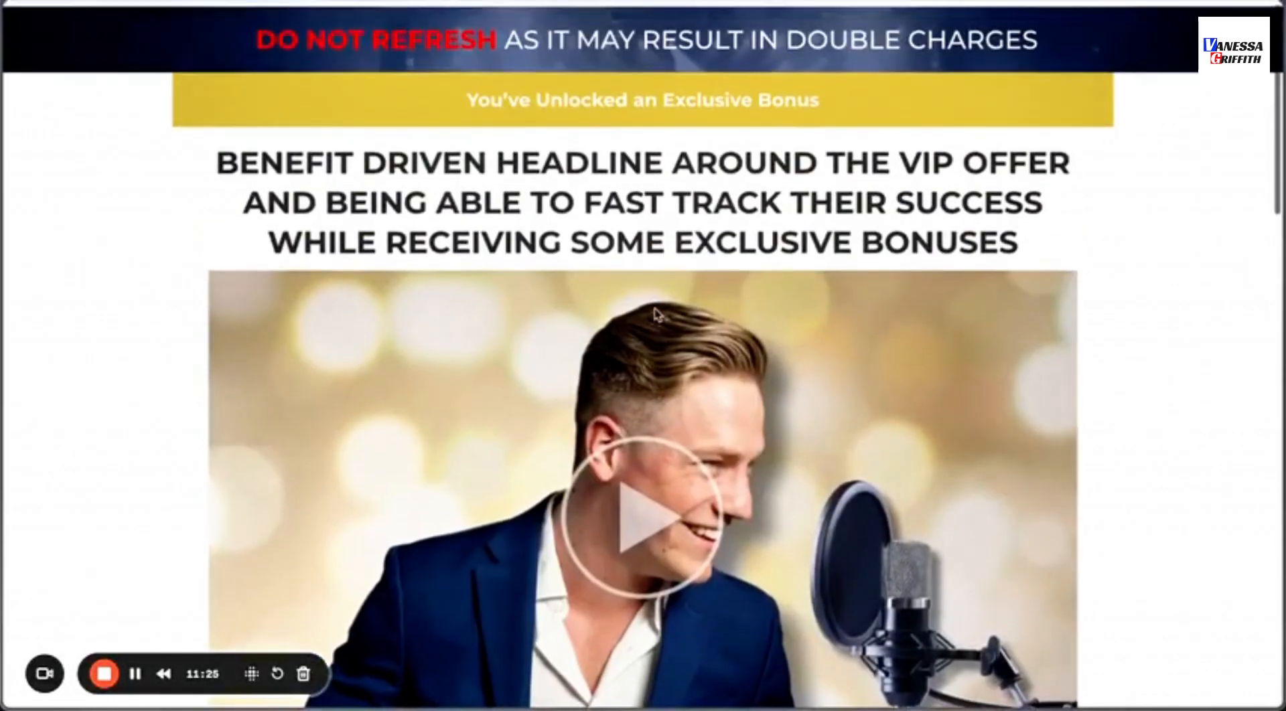
pyautogui.scroll(-7, 656, 314)
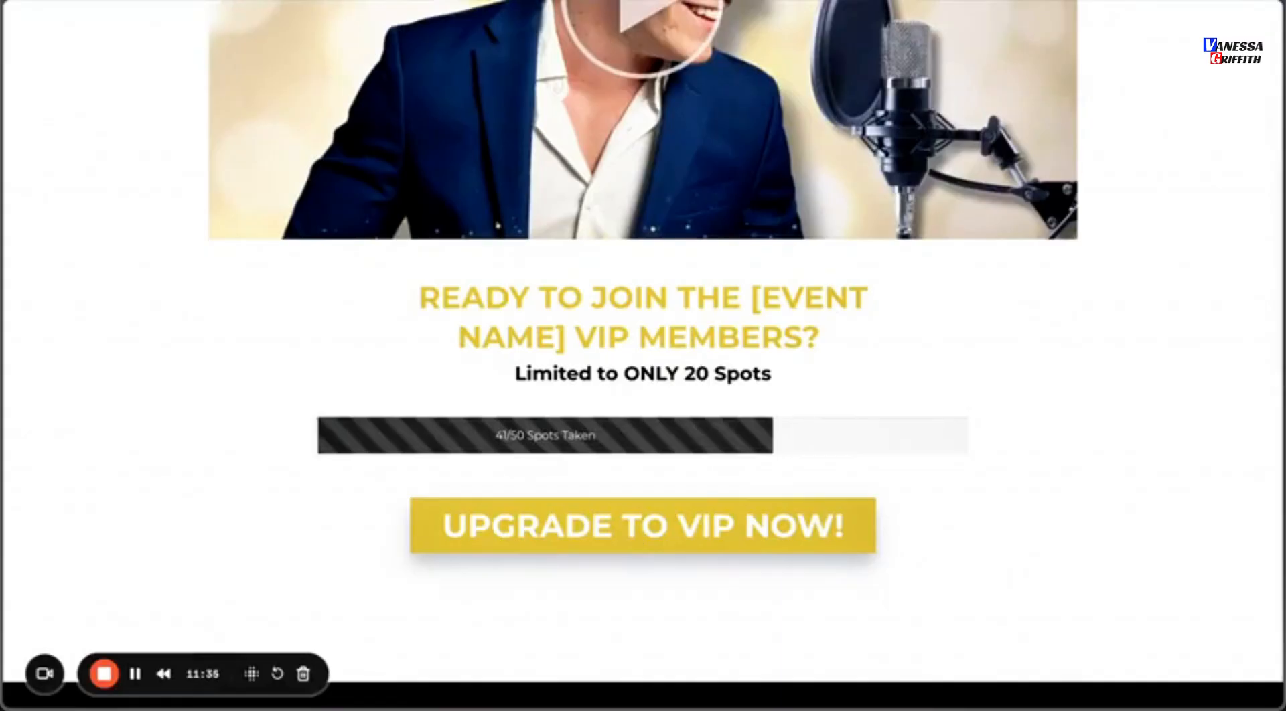
pyautogui.press('super+w')
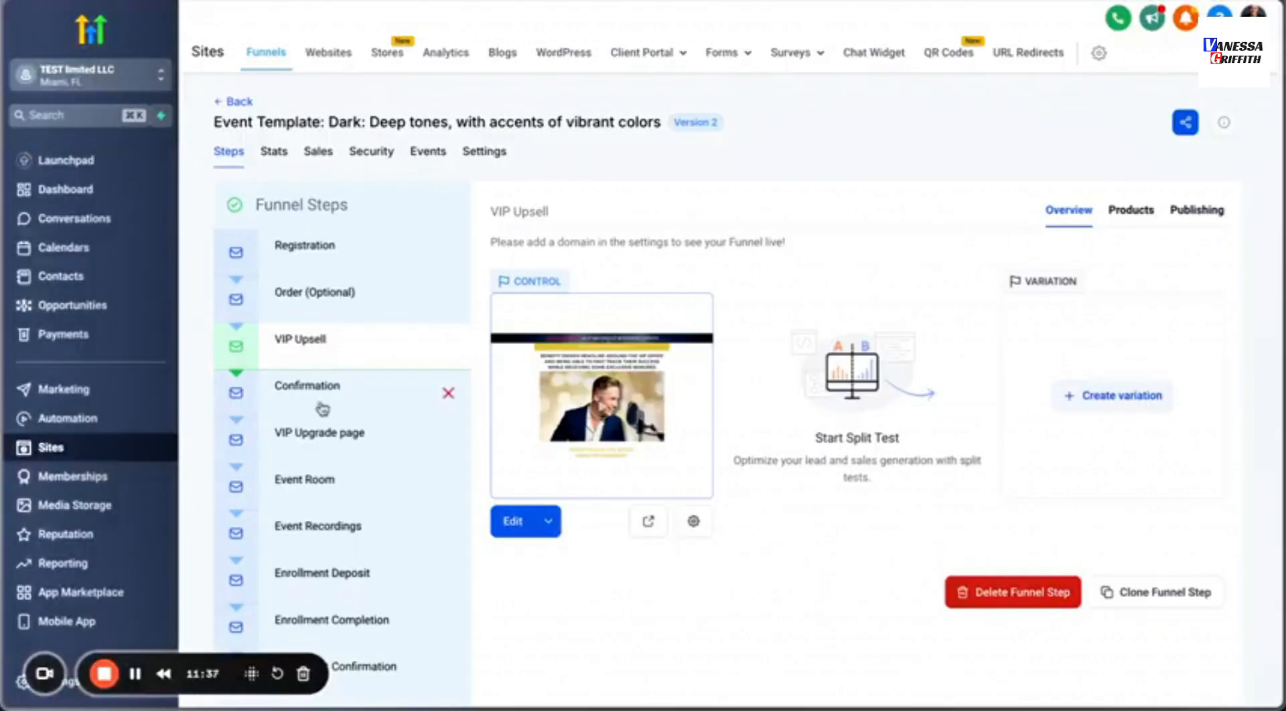
# Preview the Confirmation step and review its congratulations video and Step 1 pre-event assessment section.
pyautogui.click(322, 409)
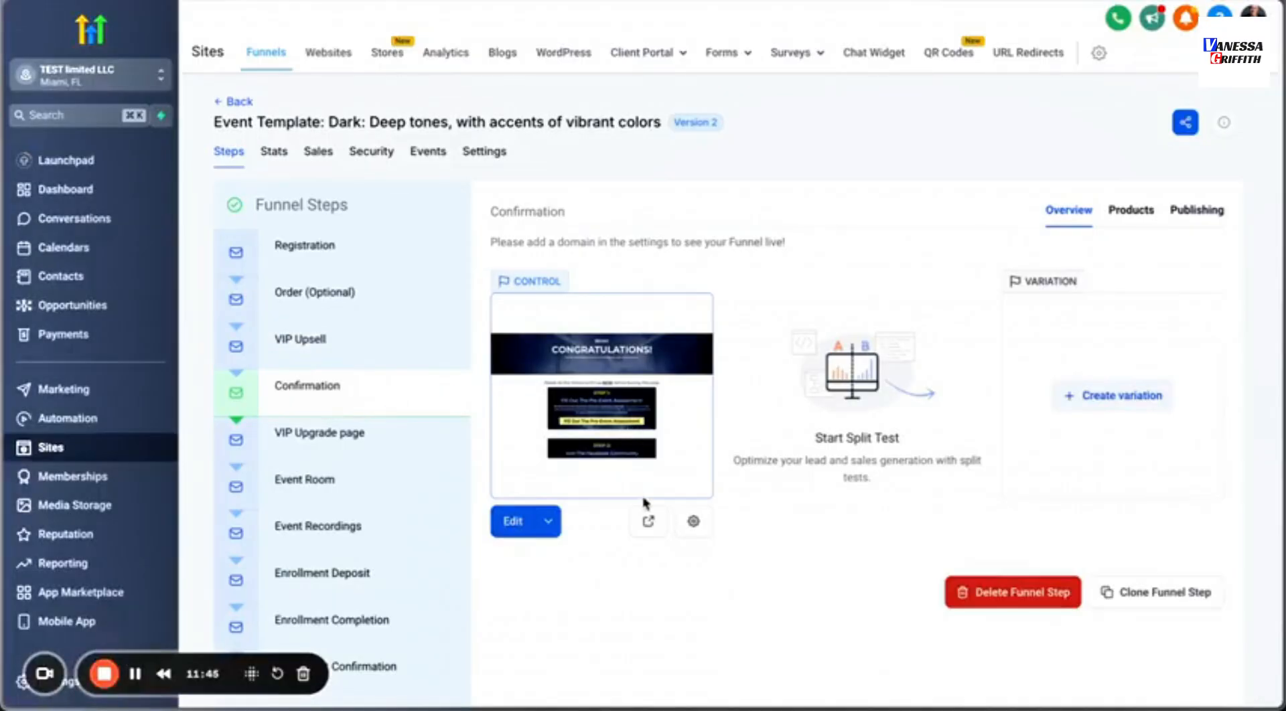
pyautogui.click(648, 521)
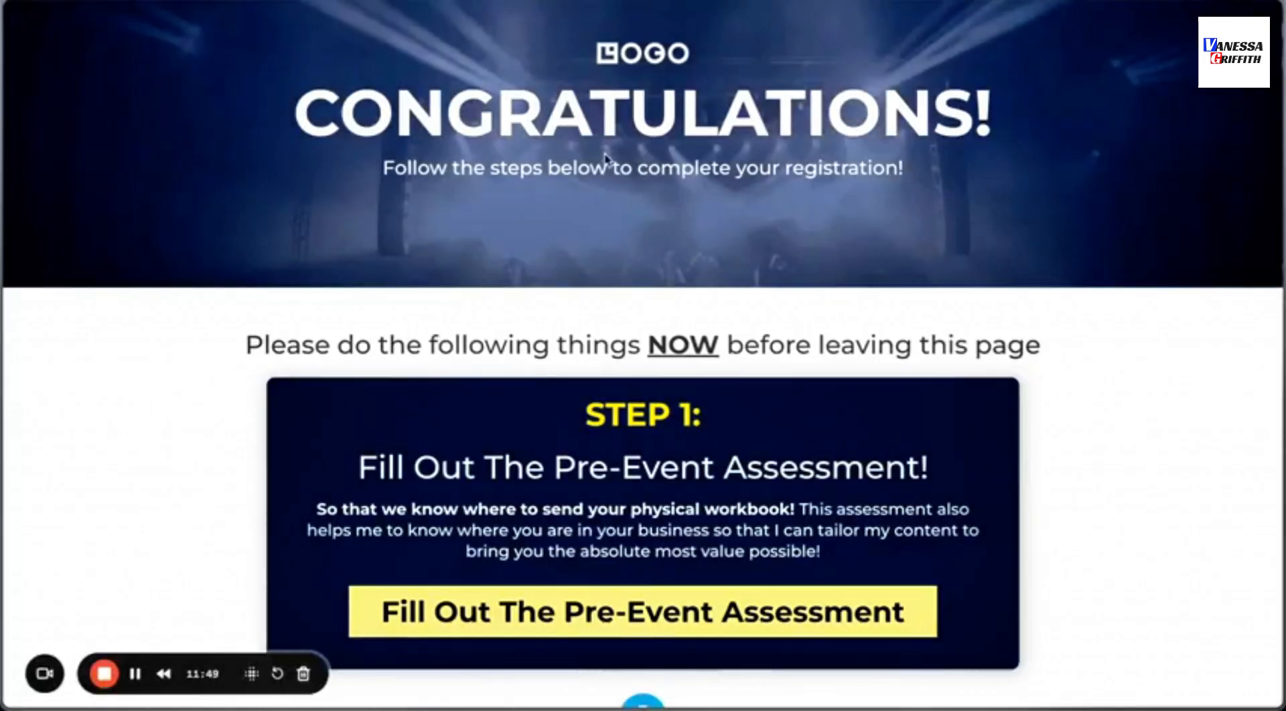
pyautogui.scroll(-7, 379, 324)
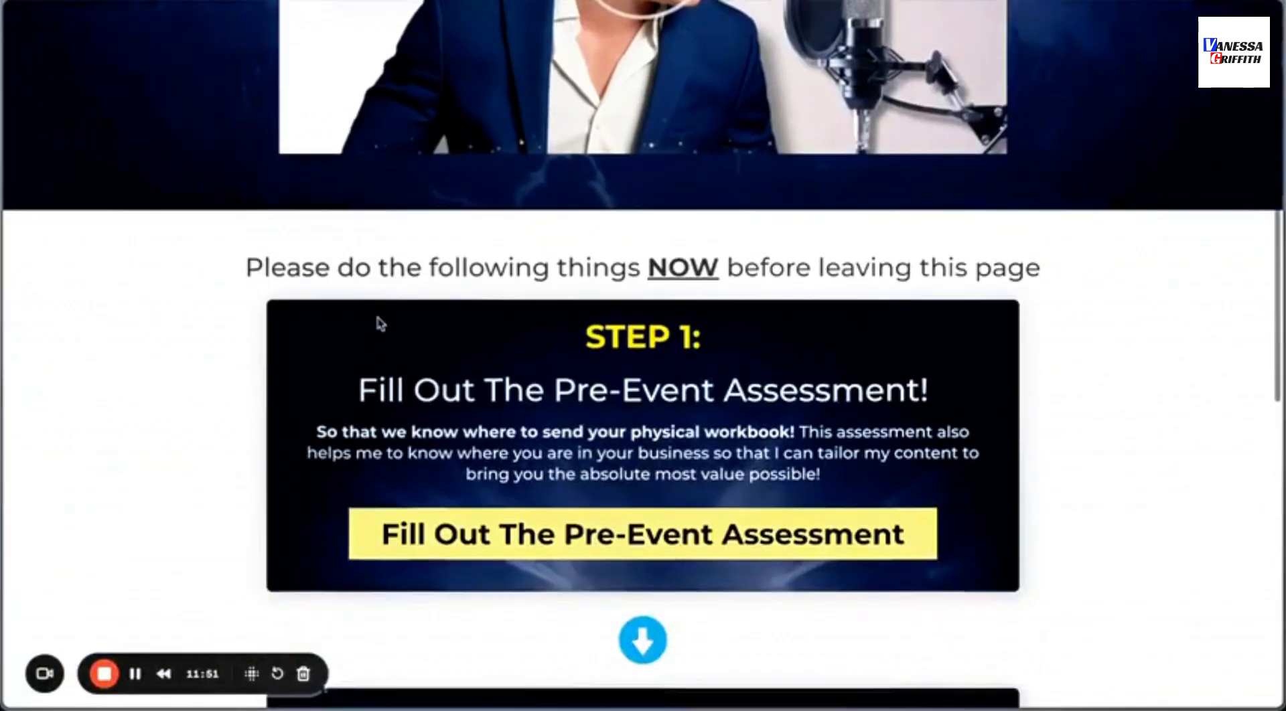
pyautogui.scroll(7, 307, 359)
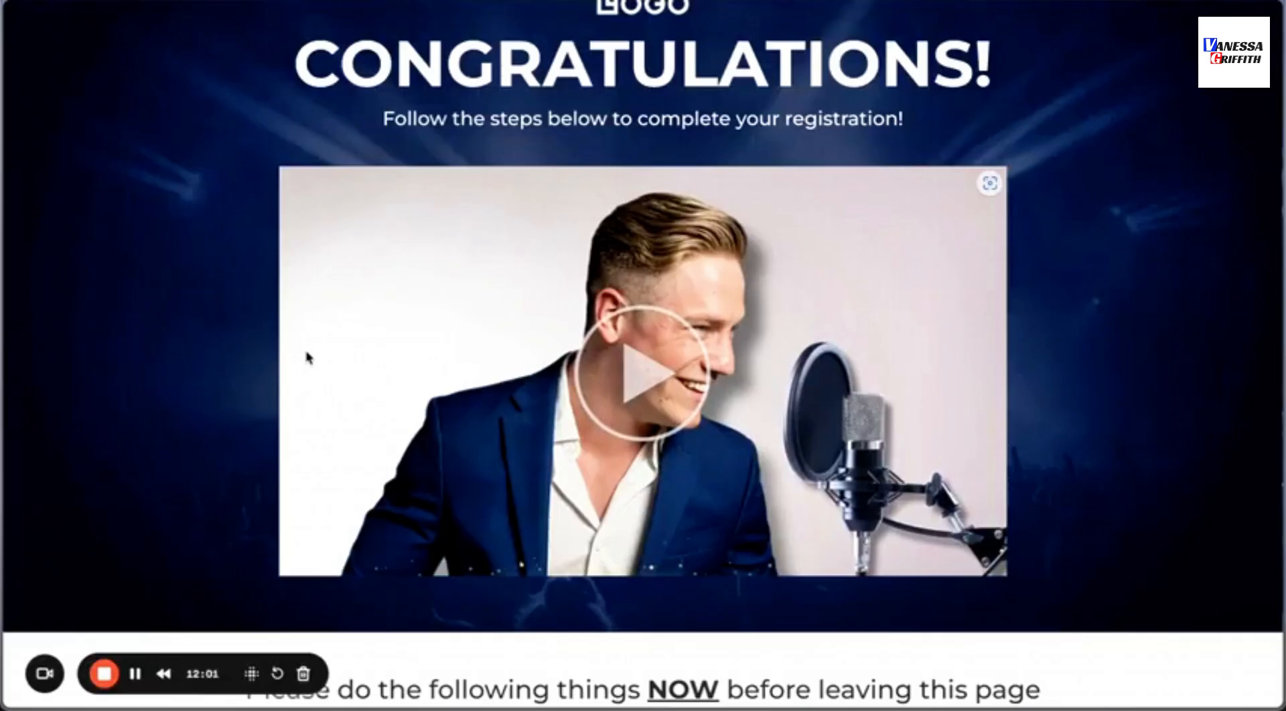
# Review the Confirmation page's congratulations video, pre-event assessment, Facebook community and Google Calendar invite sections.
pyautogui.scroll(1, 307, 358)
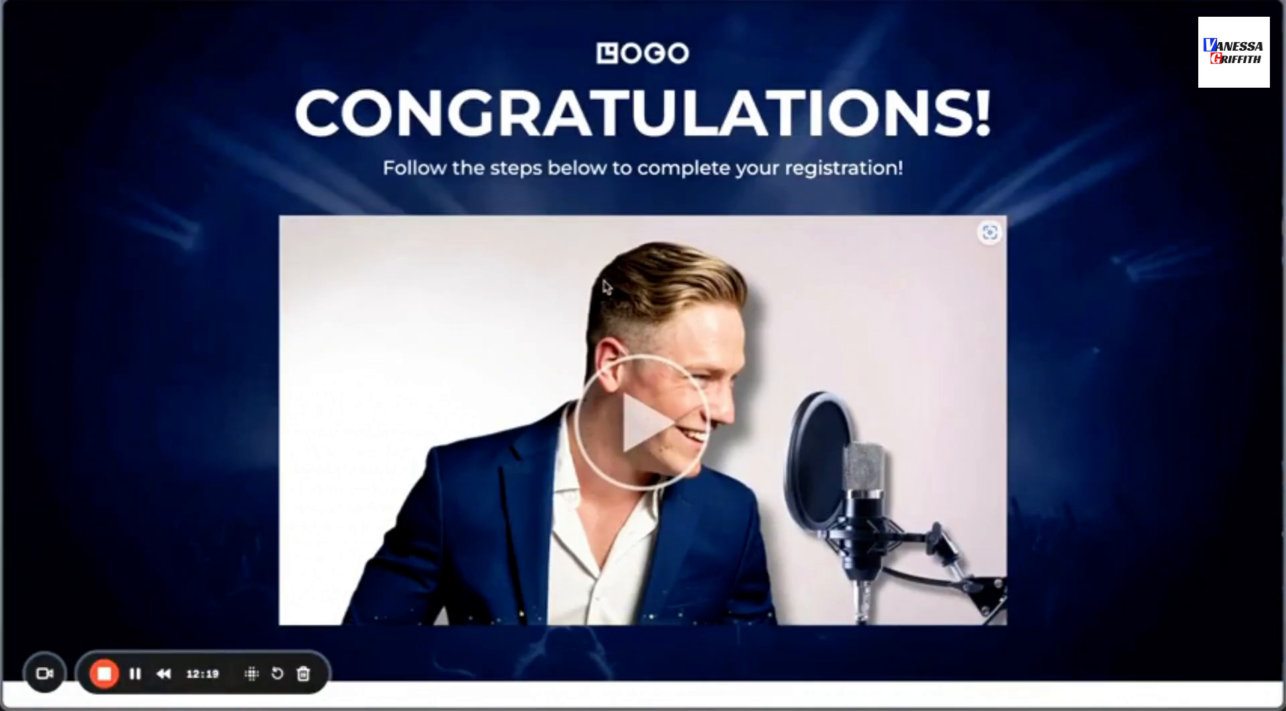
pyautogui.scroll(-10, 606, 286)
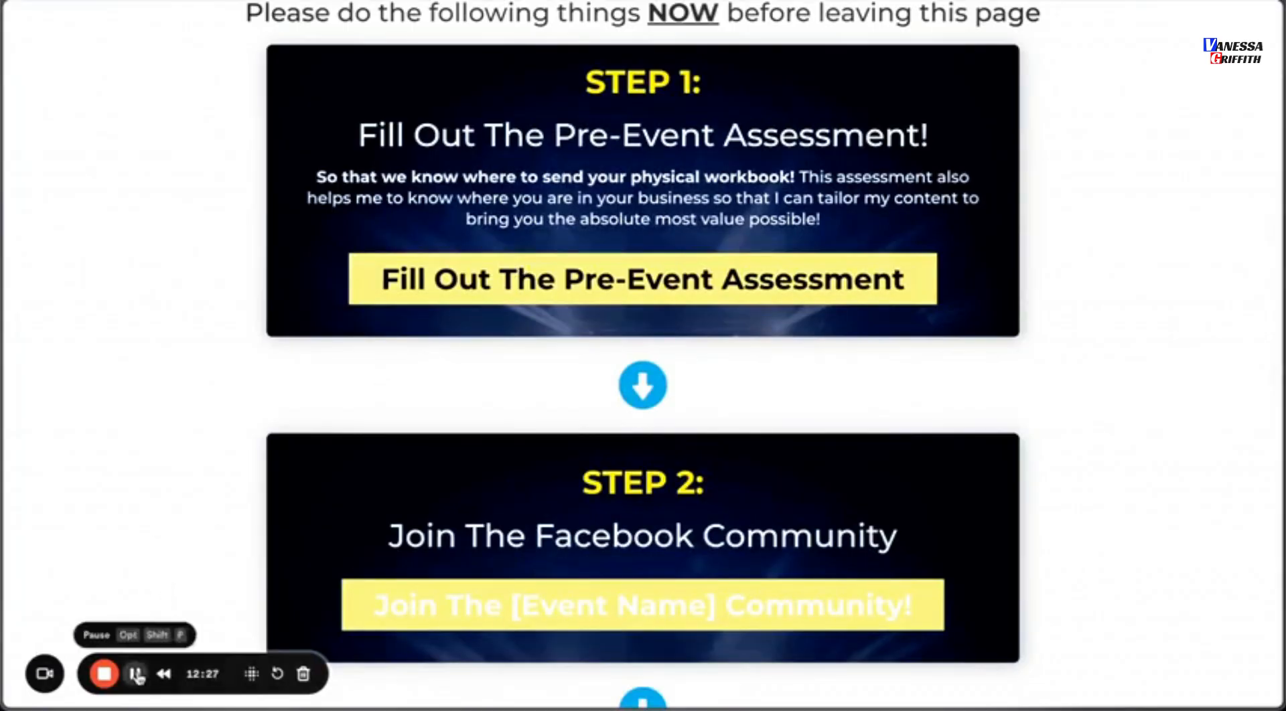
pyautogui.scroll(-4, 301, 529)
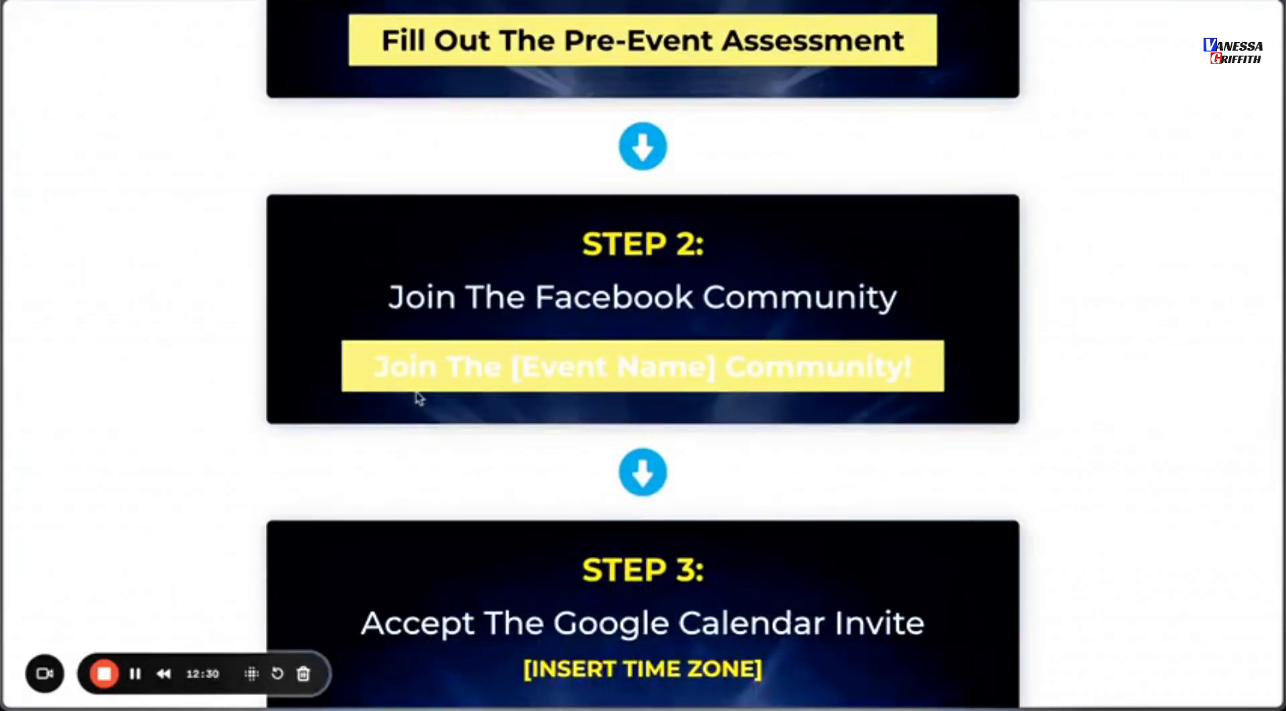
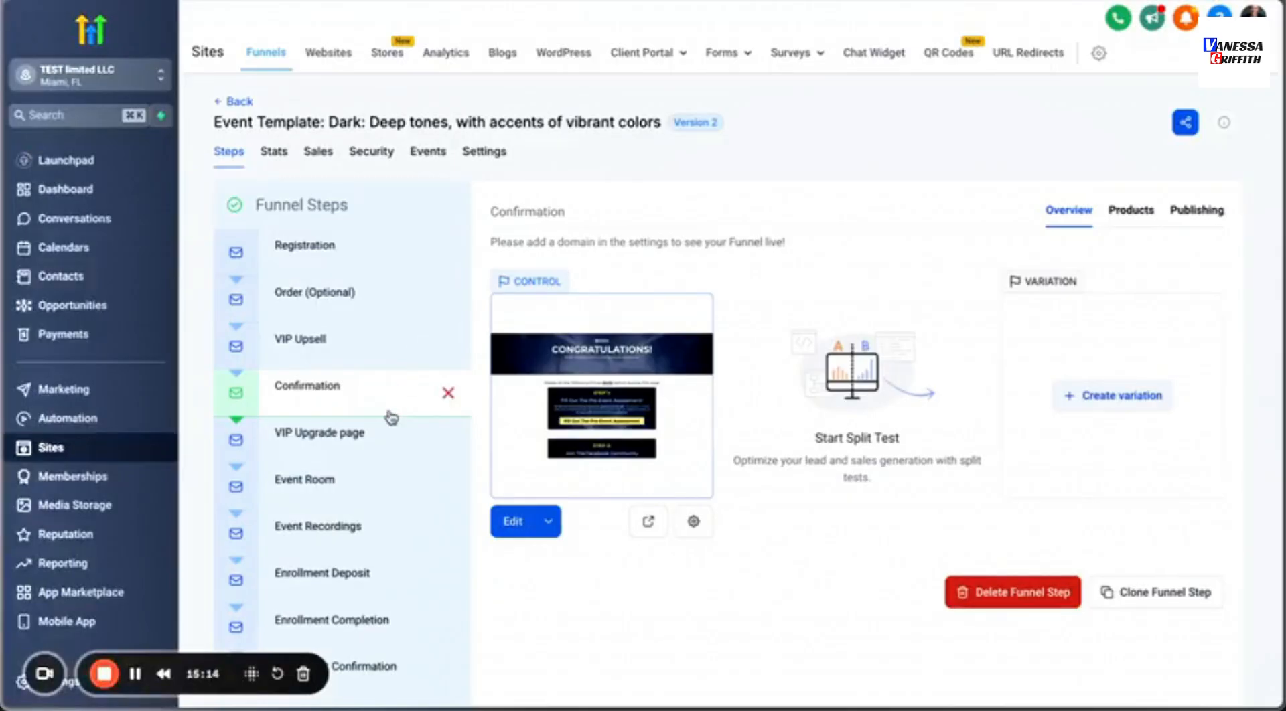
# Select the VIP Upgrade page funnel step and look through the remaining funnel steps down to Webinar Order.
pyautogui.click(386, 432)
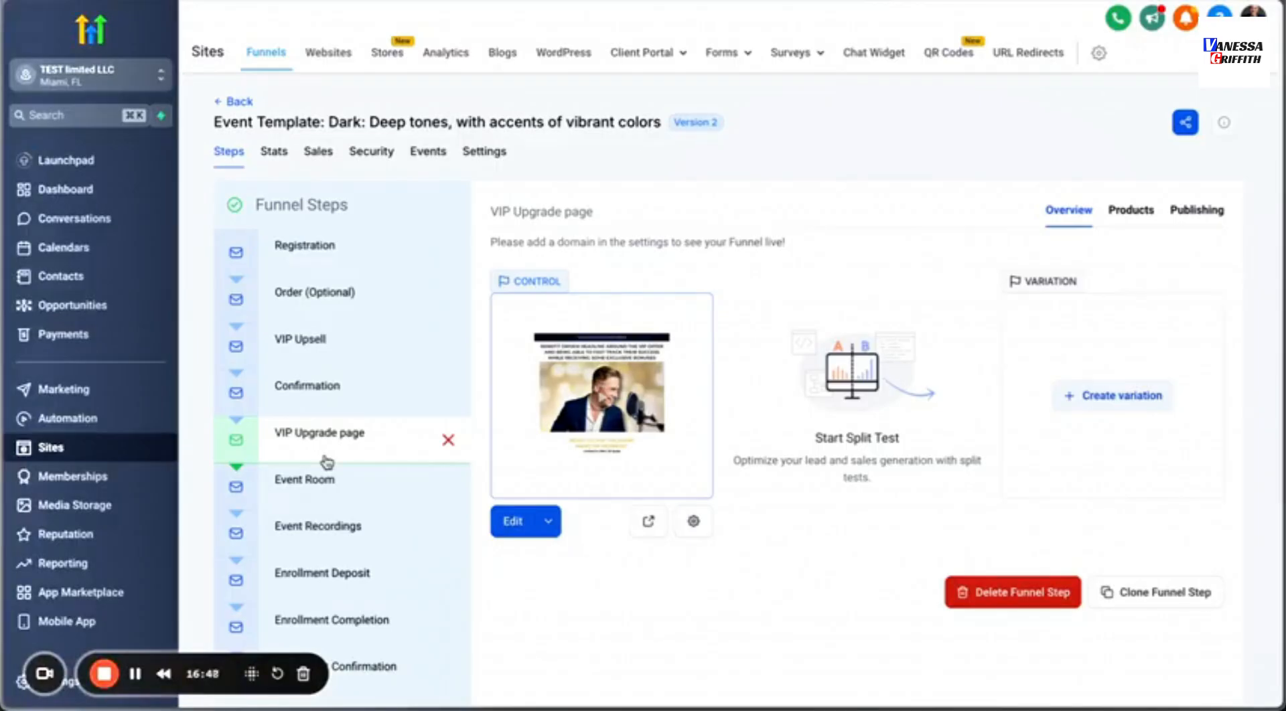
pyautogui.scroll(-4, 325, 479)
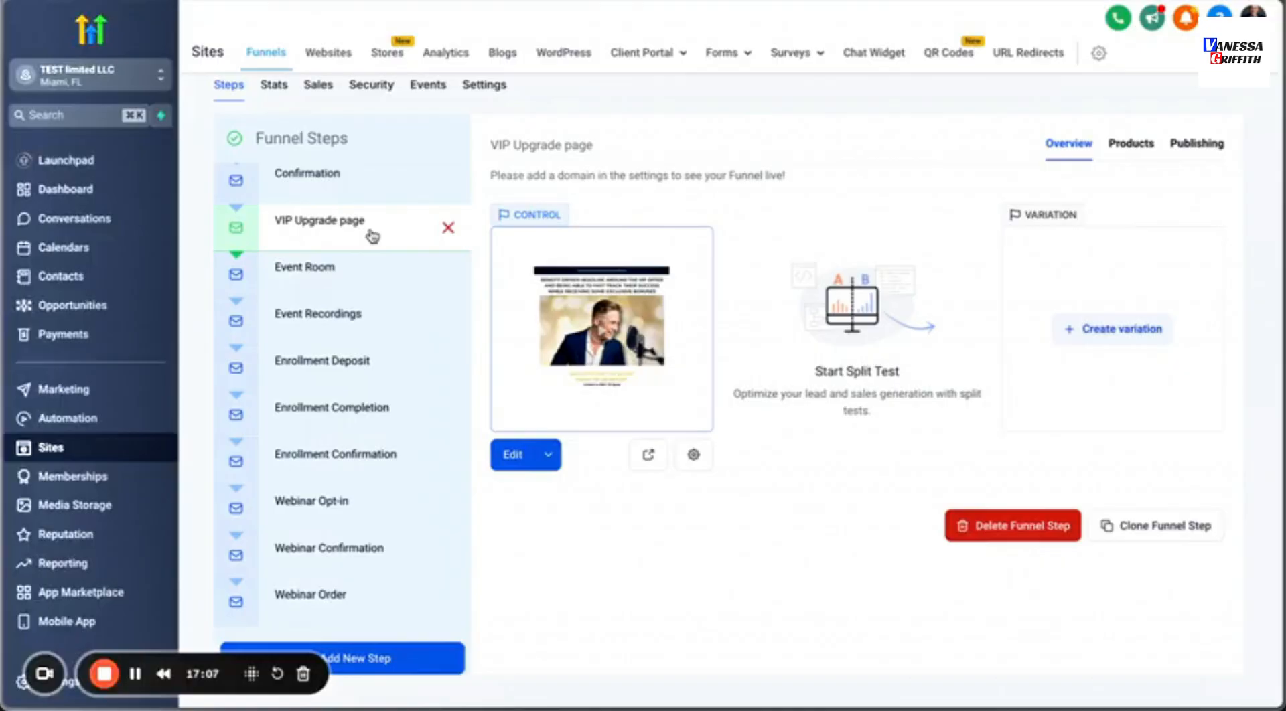
pyautogui.scroll(3, 373, 236)
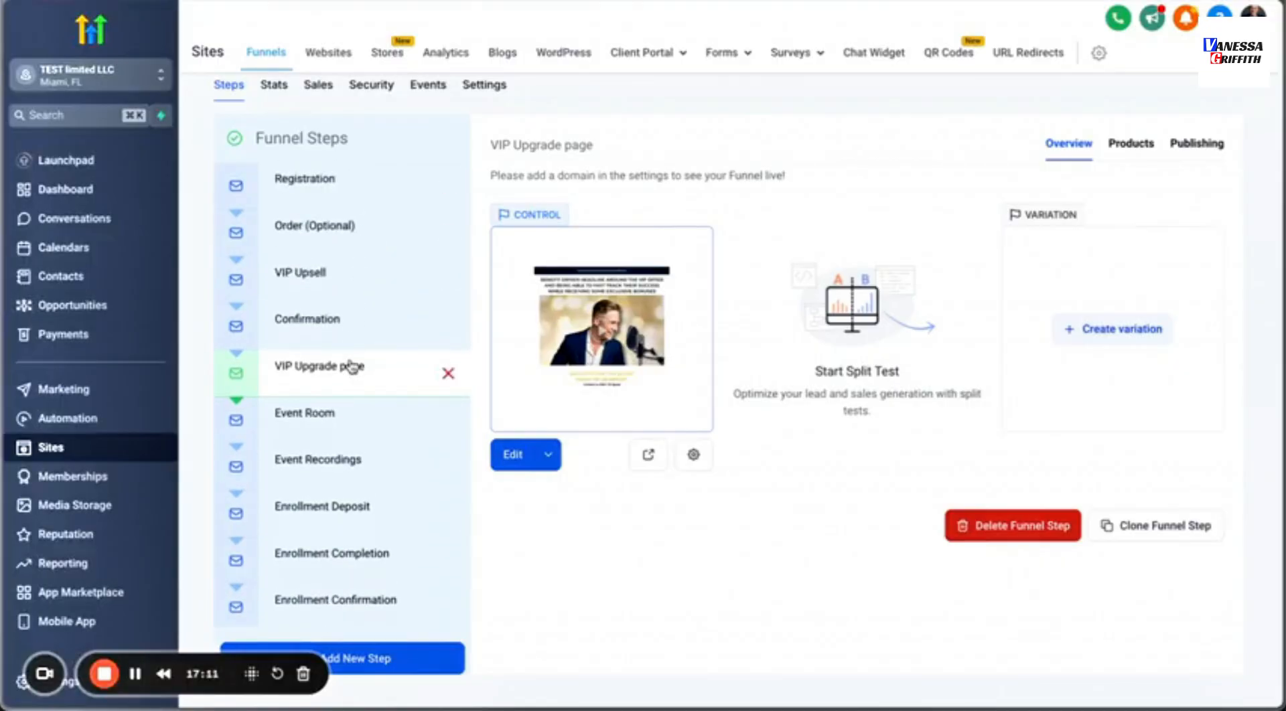
pyautogui.scroll(-3, 348, 366)
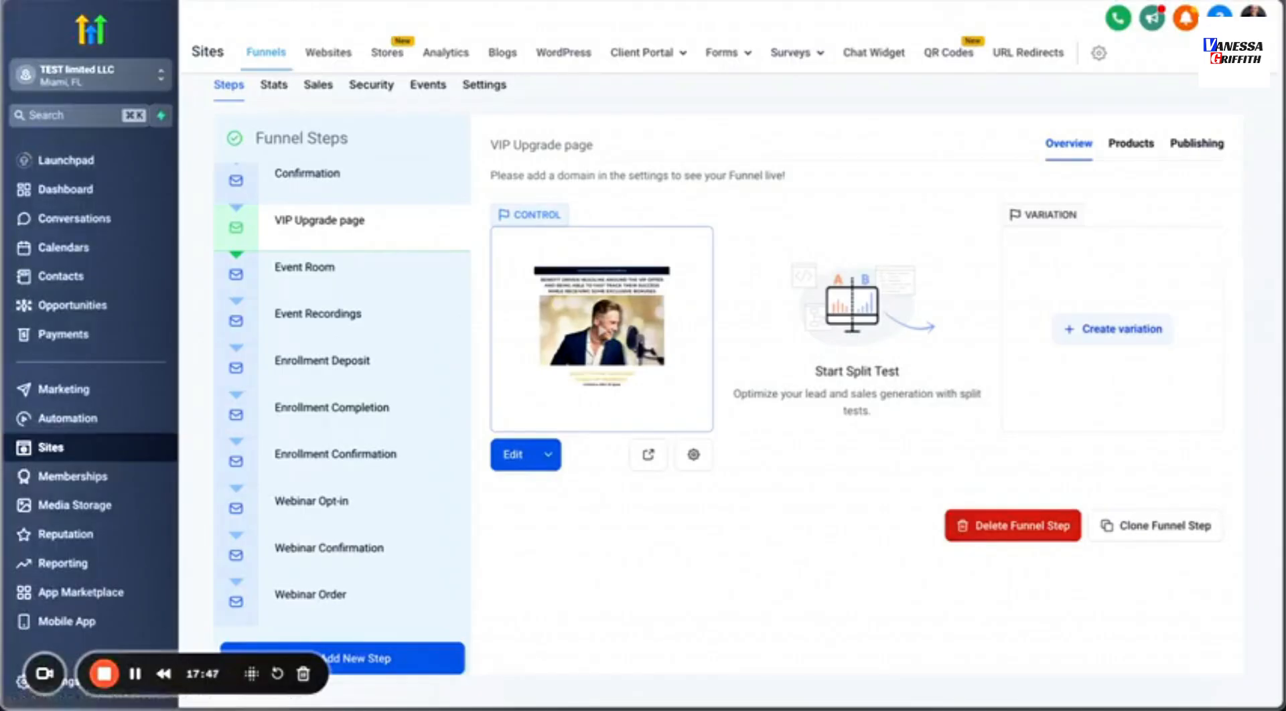
pyautogui.click(359, 1)
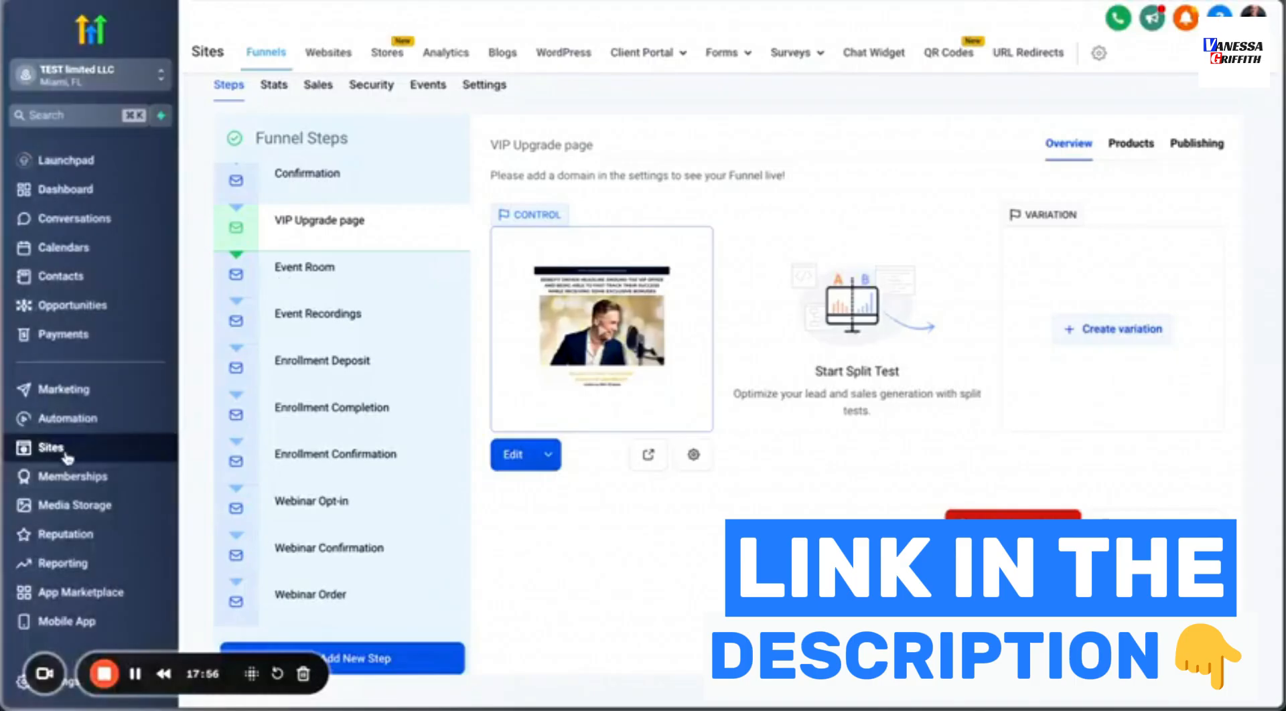
# Review the Coaches Automations and Email Sequence Automations workflow folders, and return to the workflow list.
pyautogui.click(95, 419)
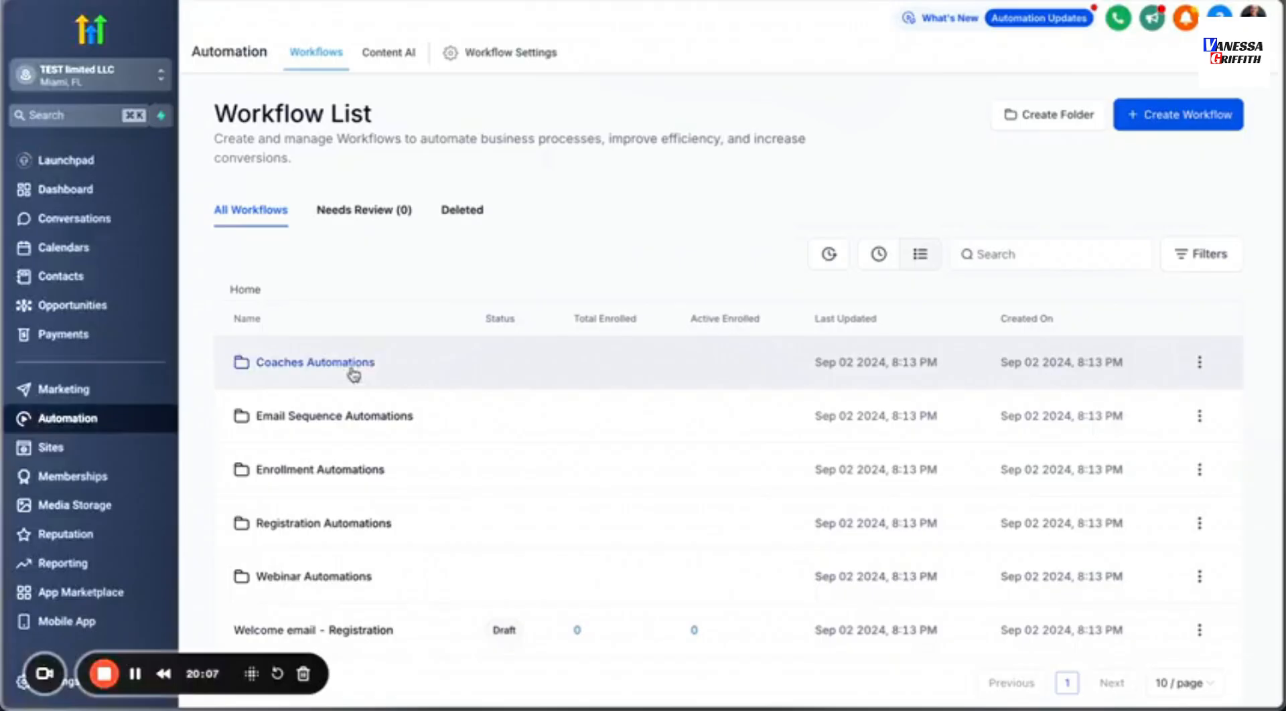
pyautogui.click(353, 372)
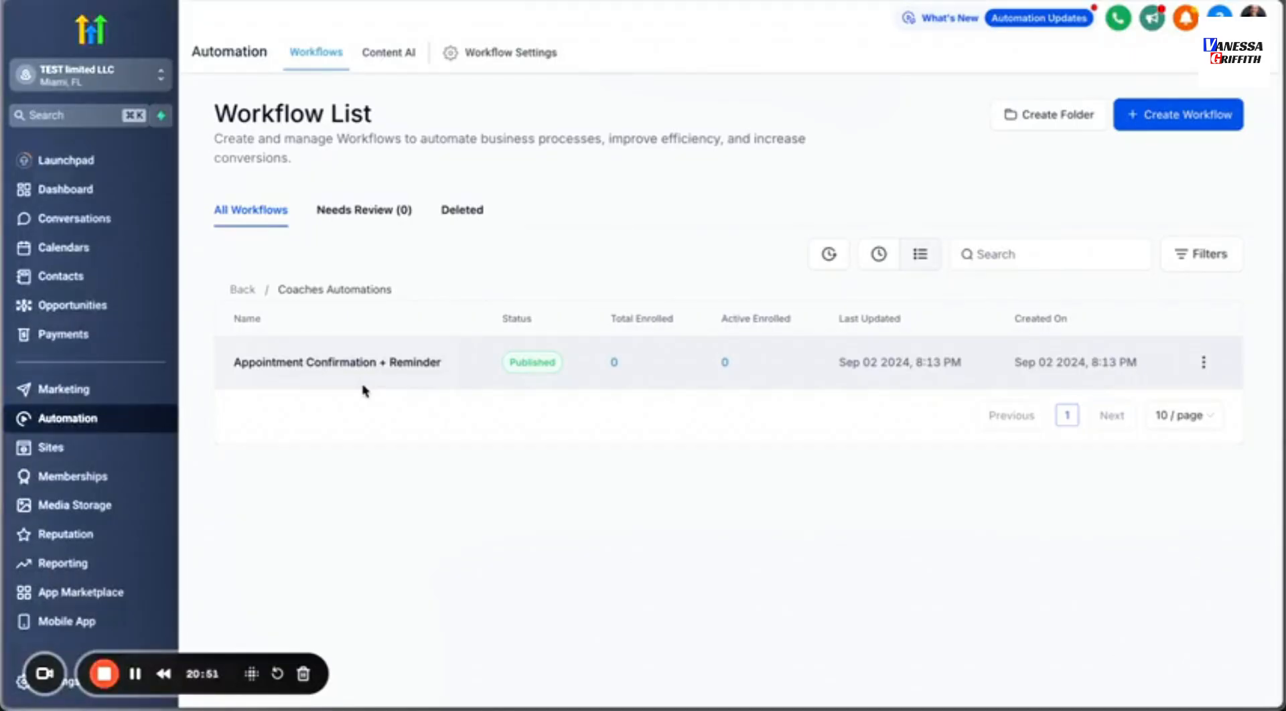
pyautogui.click(245, 290)
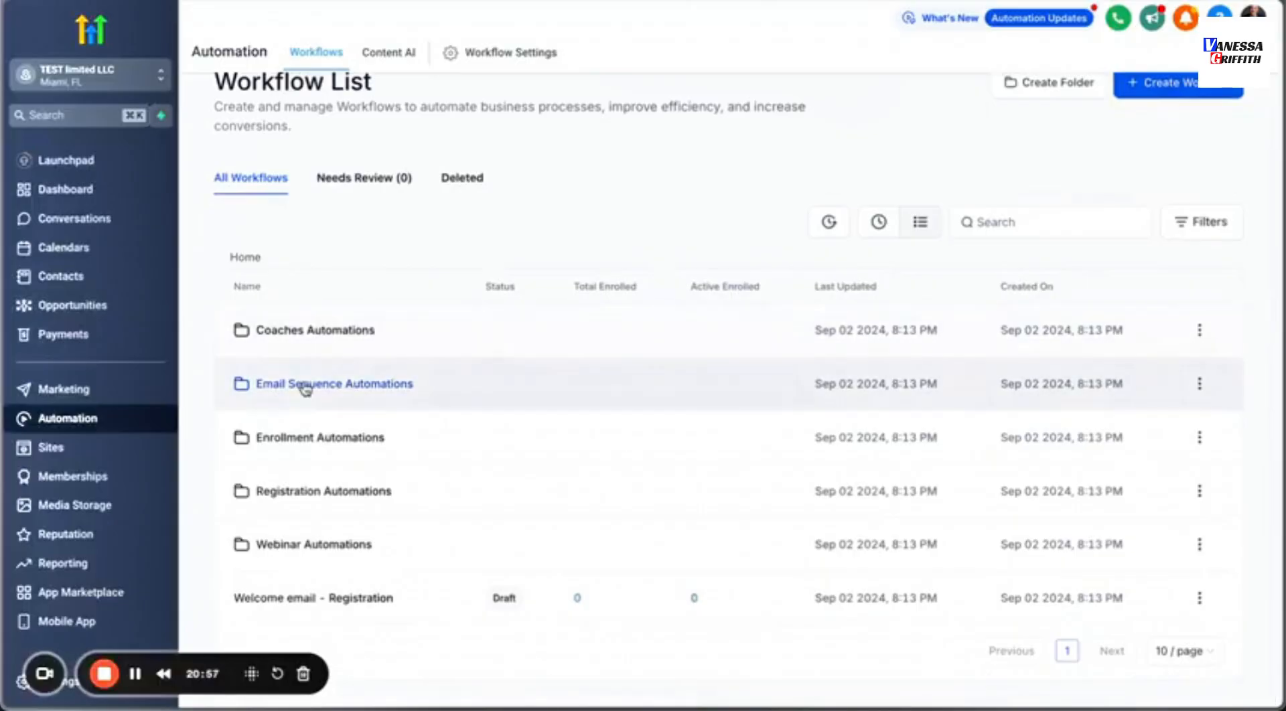
pyautogui.click(301, 387)
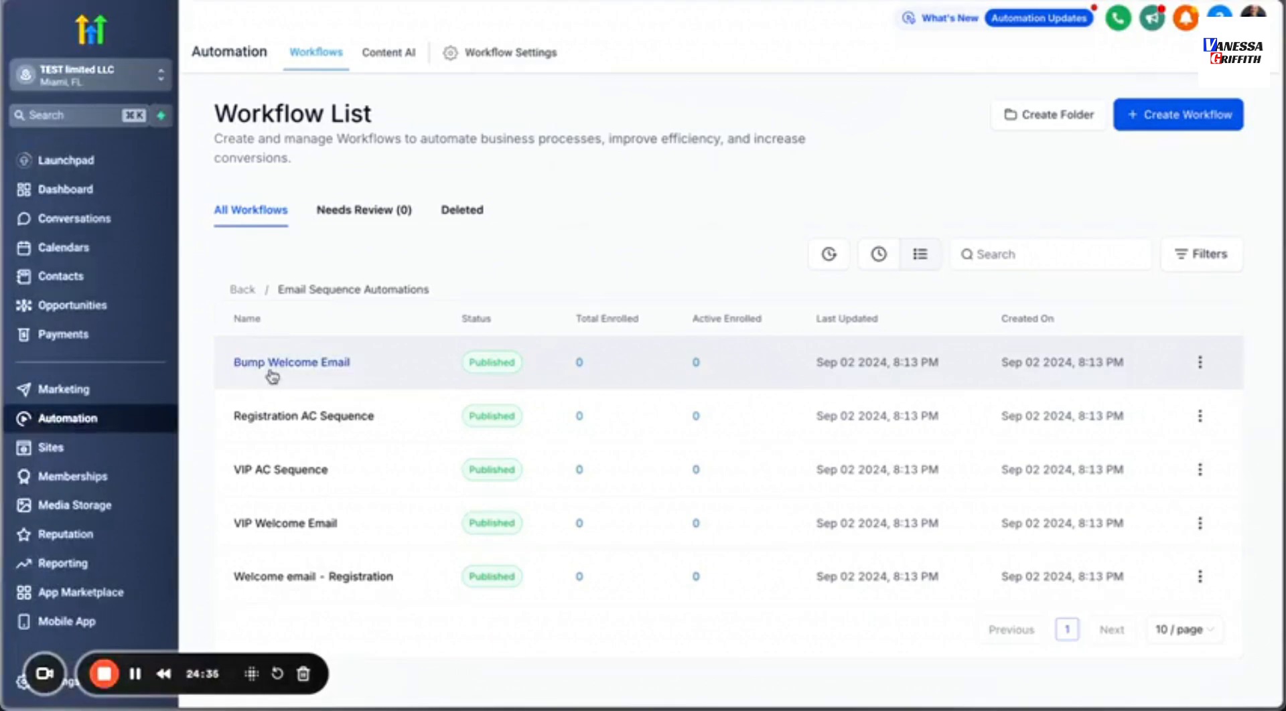
pyautogui.click(238, 289)
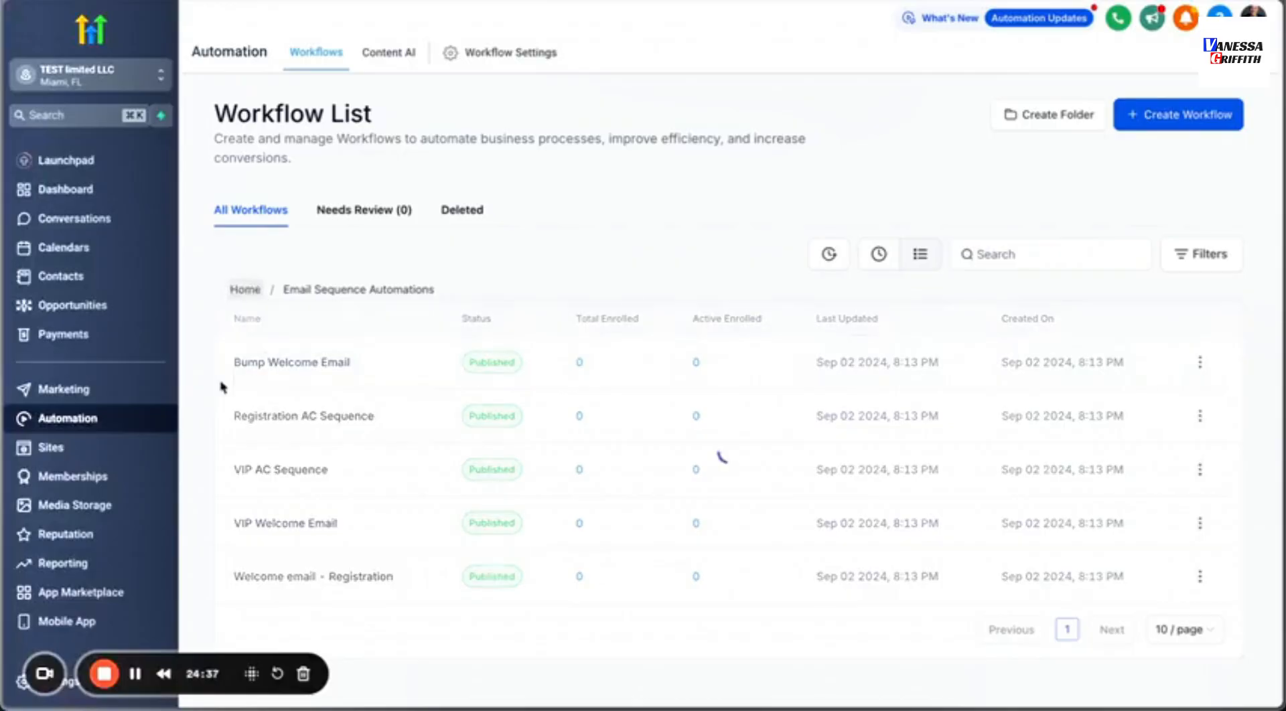
pyautogui.scroll(-1, 229, 509)
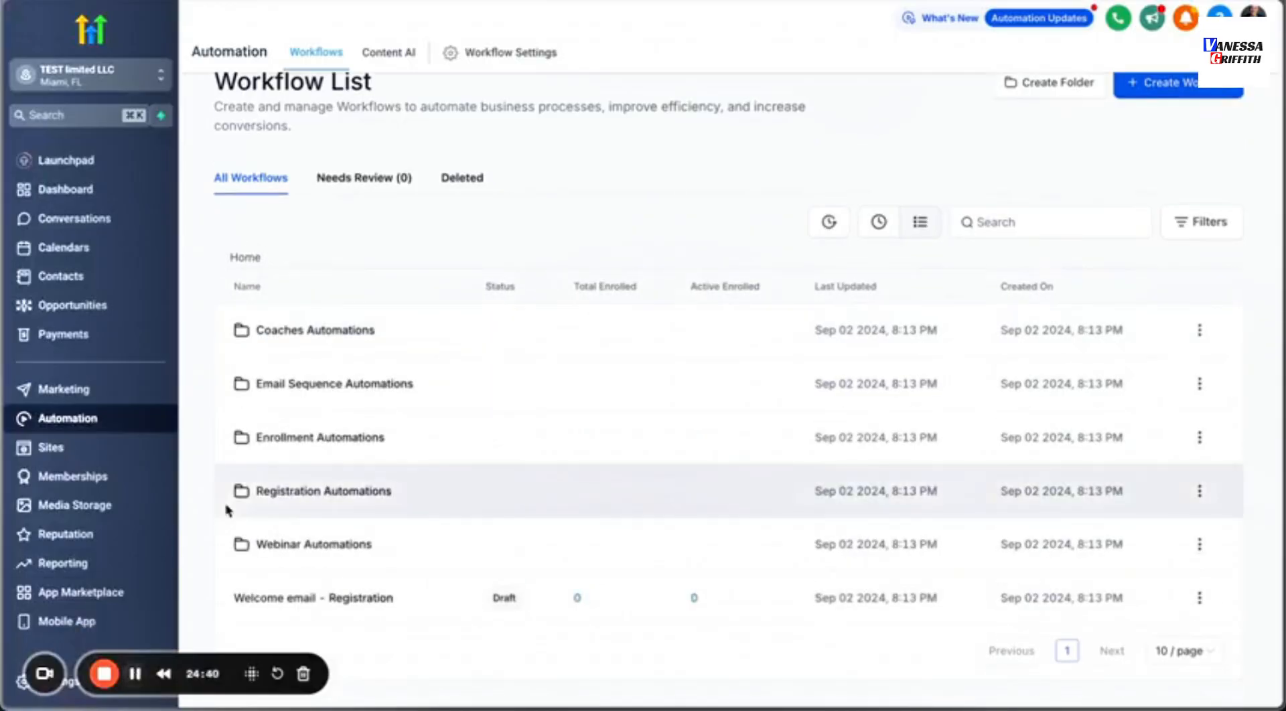
# Review the workflows in the Enrollment Automations and Registration Automations folders, and return to the workflow list.
pyautogui.click(288, 442)
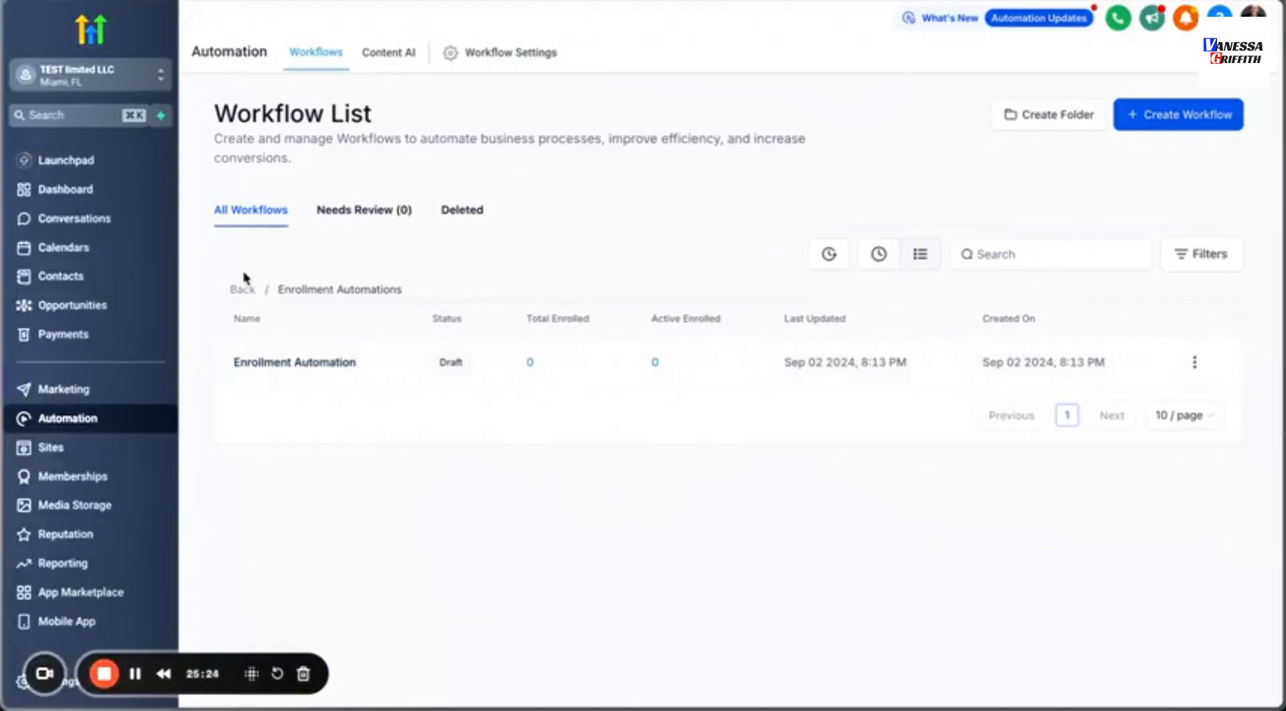
pyautogui.click(242, 288)
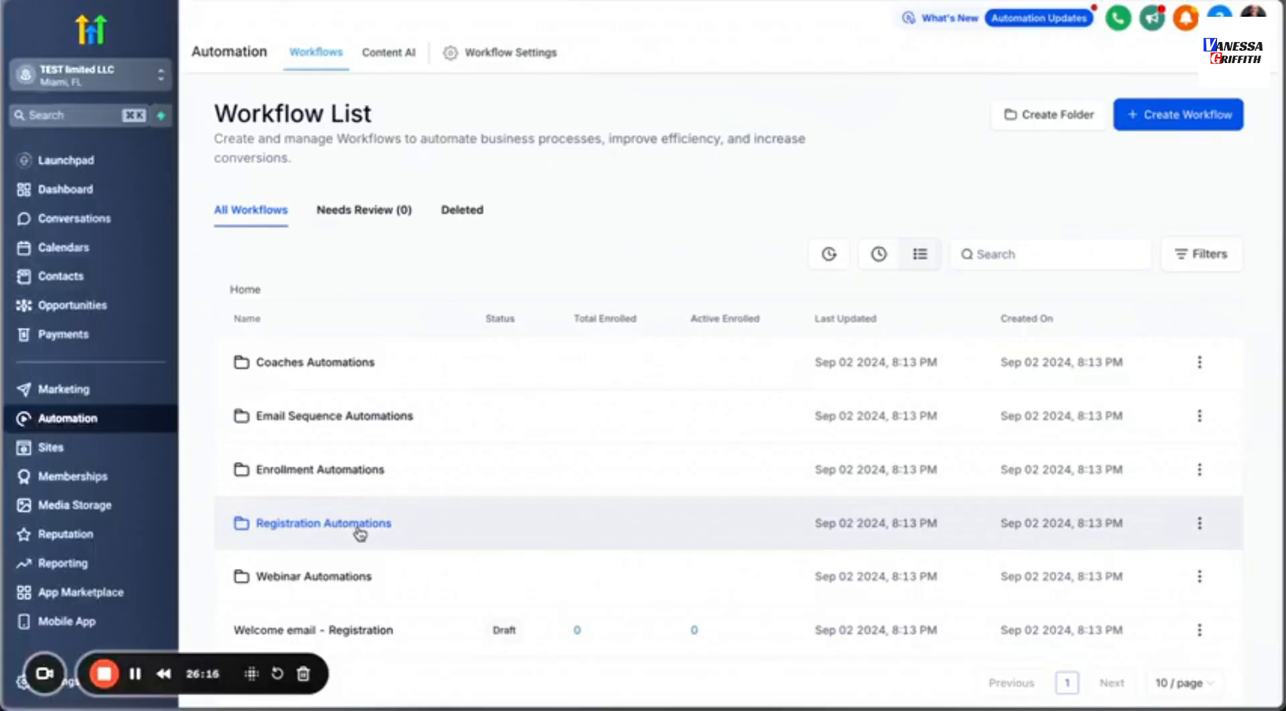
pyautogui.click(358, 529)
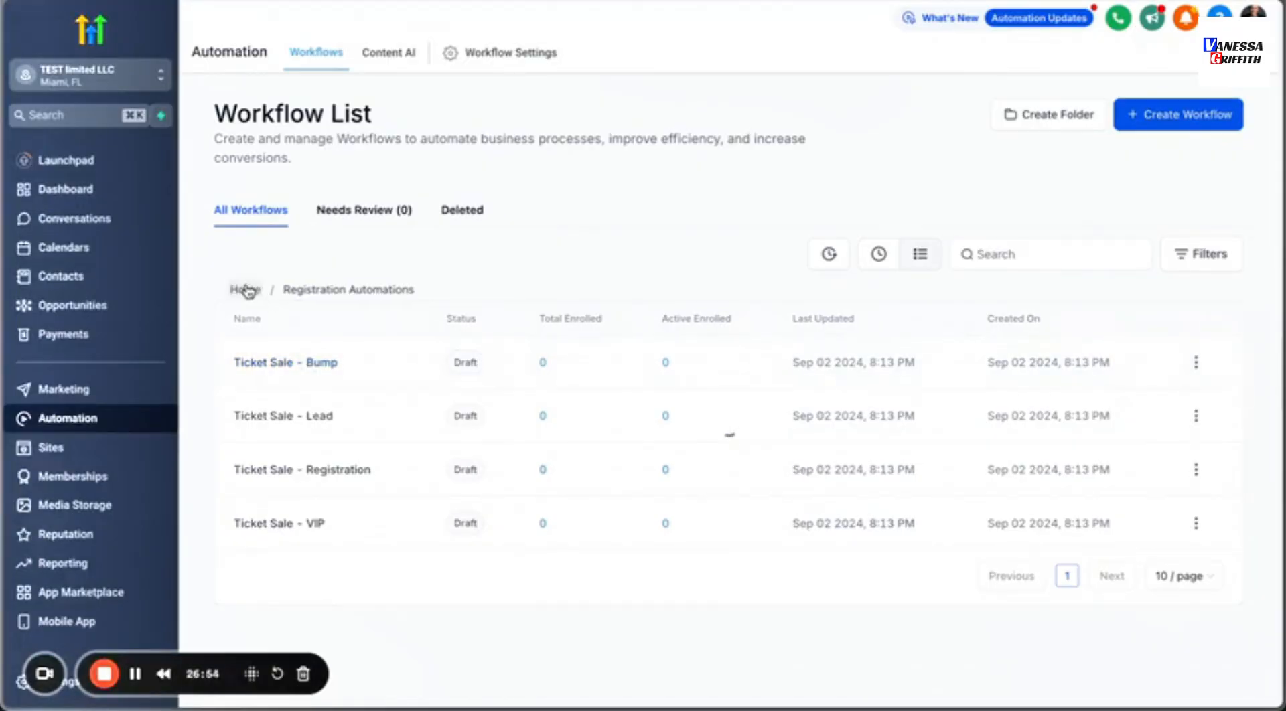
pyautogui.click(242, 289)
# Recheck the Email Sequence Automations folder, review the Webinar Automations folder, and return to the workflow list.
pyautogui.click(345, 416)
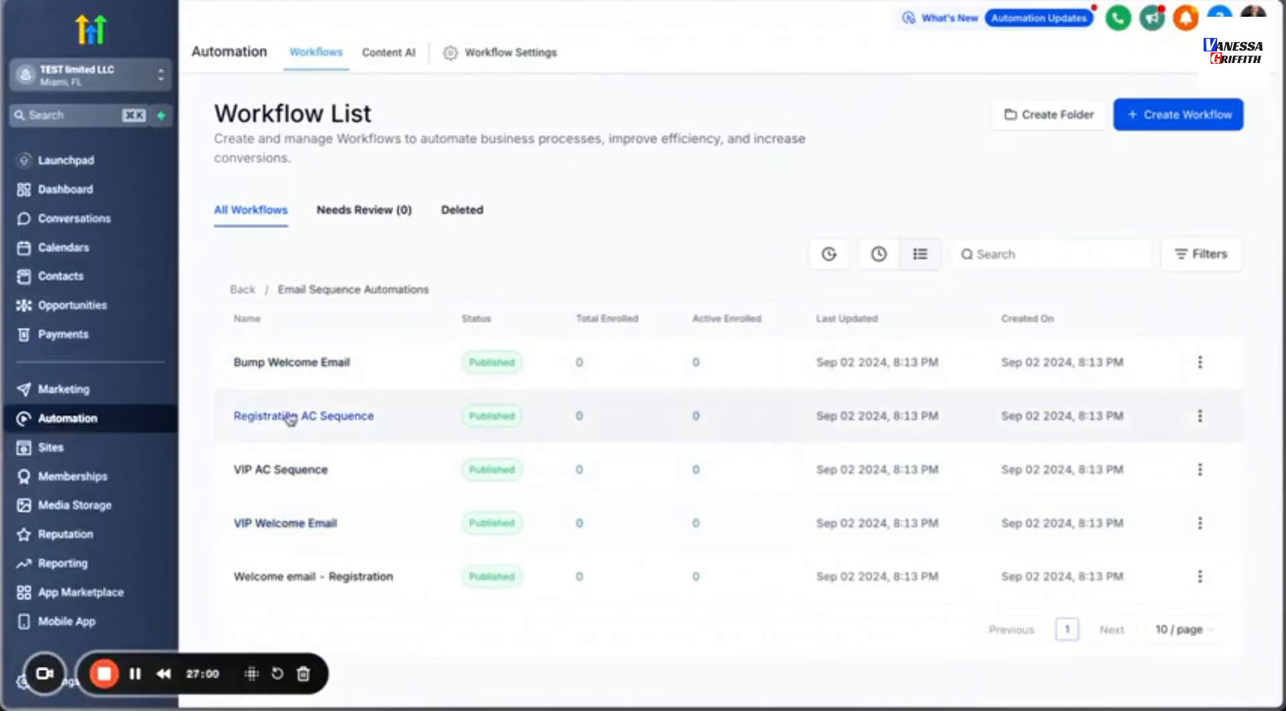
pyautogui.click(241, 296)
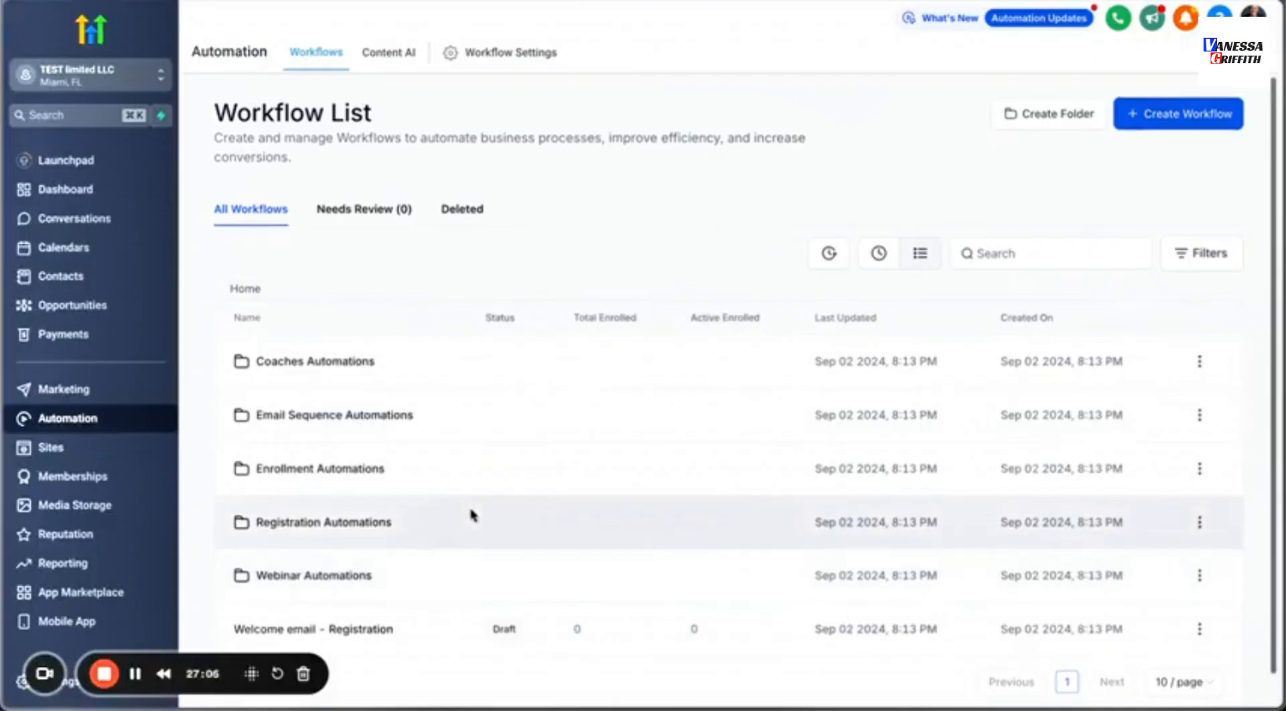
pyautogui.scroll(-1, 473, 516)
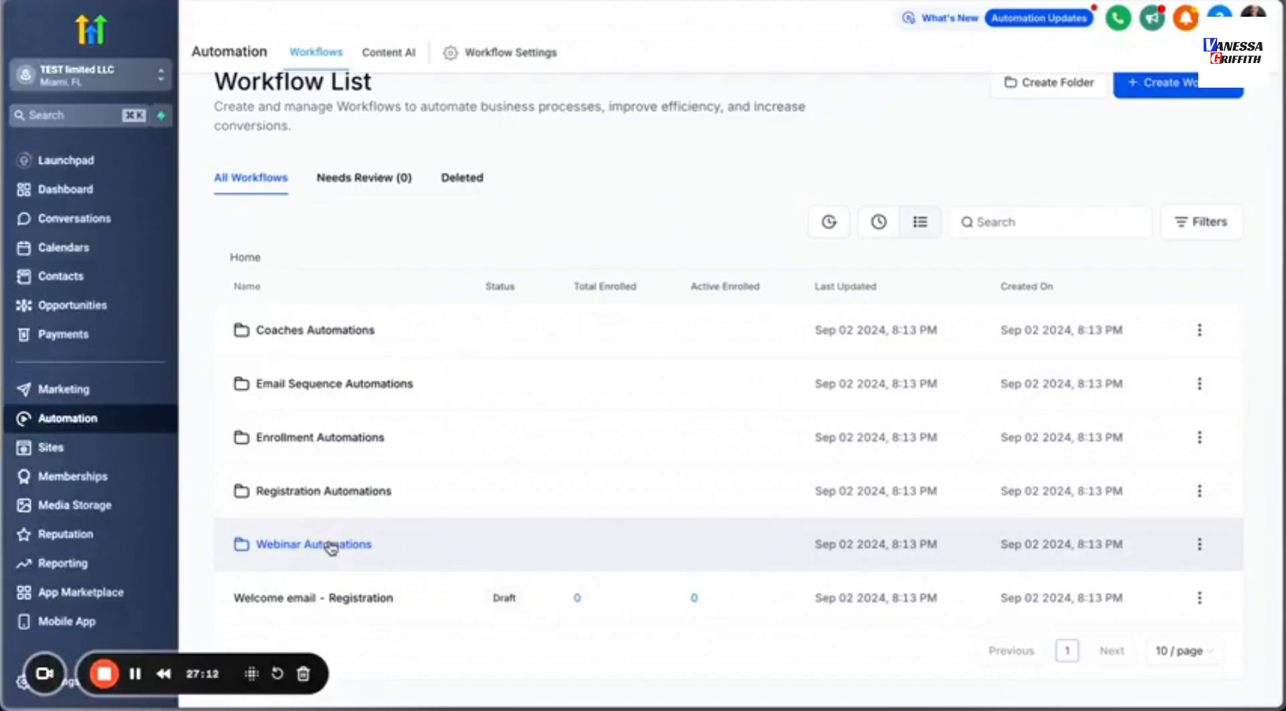
pyautogui.click(330, 548)
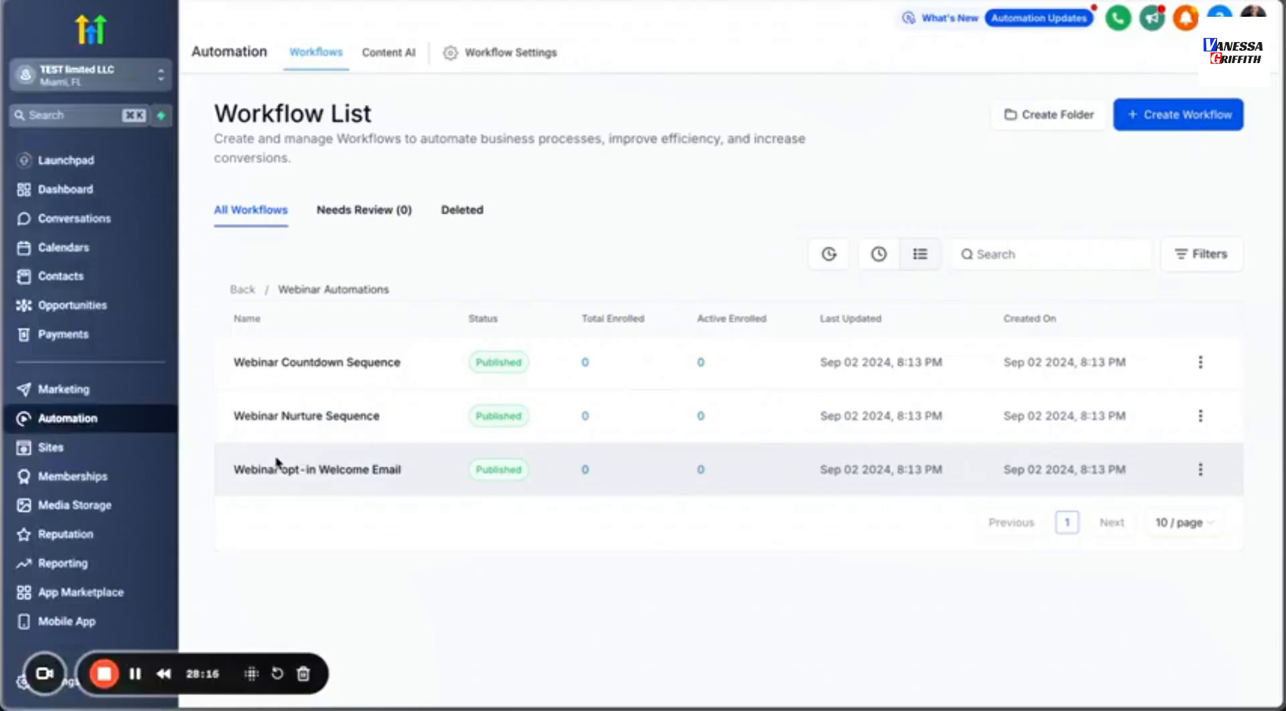
pyautogui.click(243, 290)
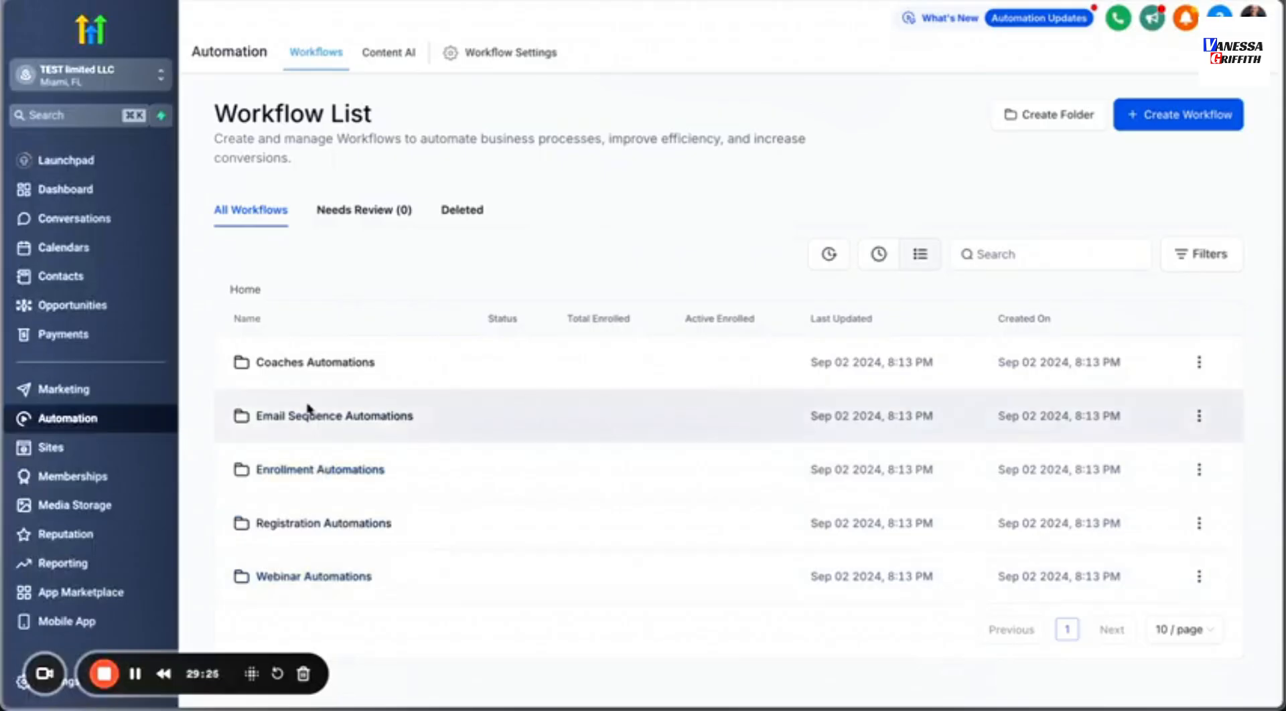
# Check the event CRM setup outline and examine all stages of the EVENT PIPELINE in GoHighLevel's opportunities.
pyautogui.click(313, 2)
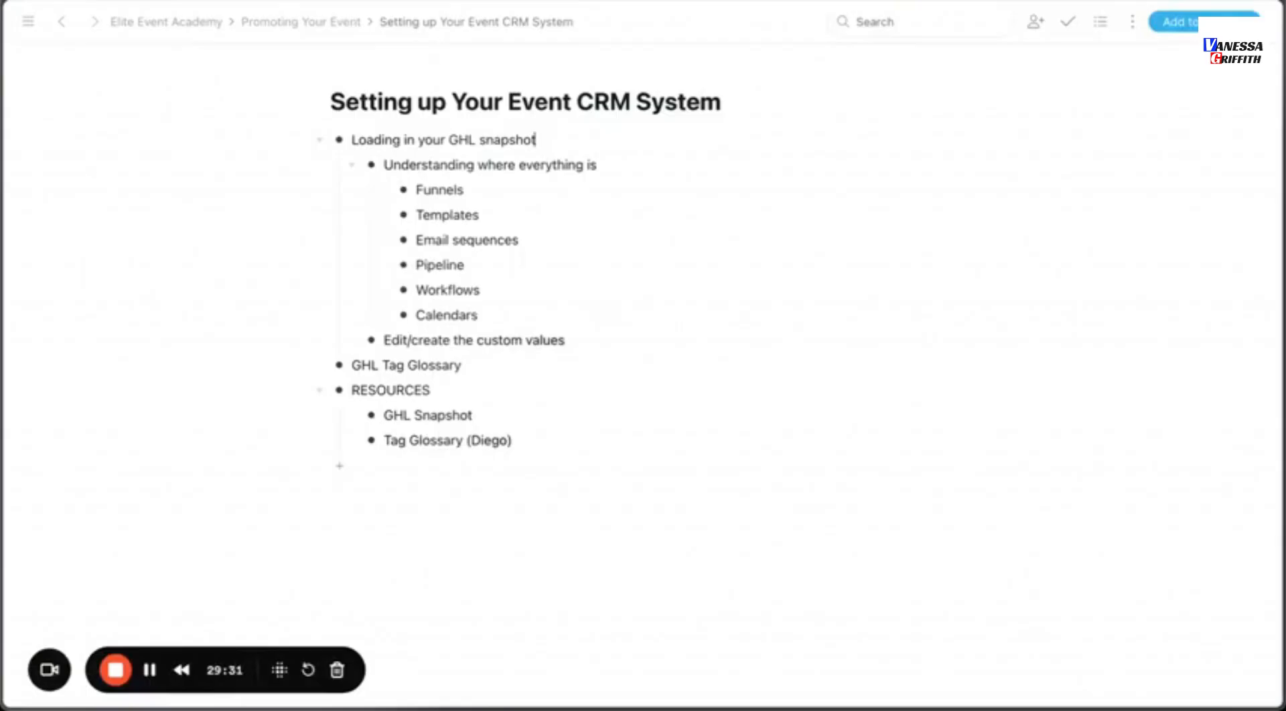
pyautogui.click(402, 2)
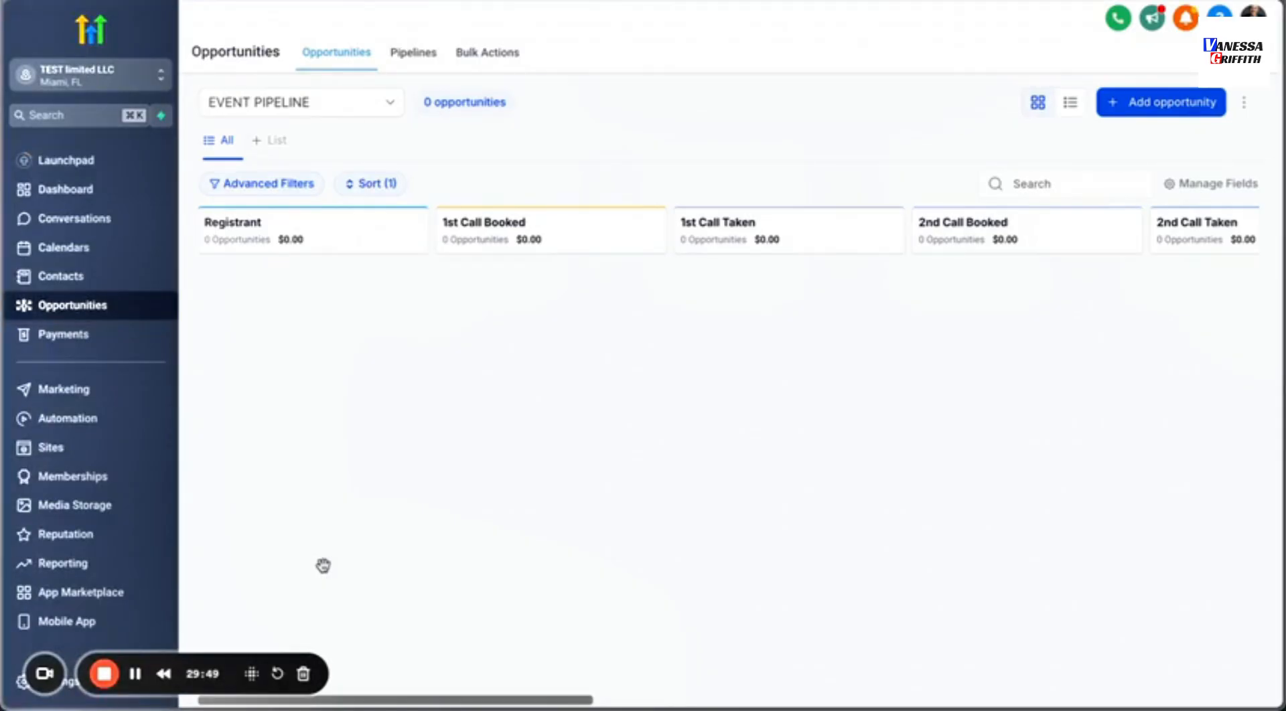
pyautogui.hscroll(10, 323, 565)
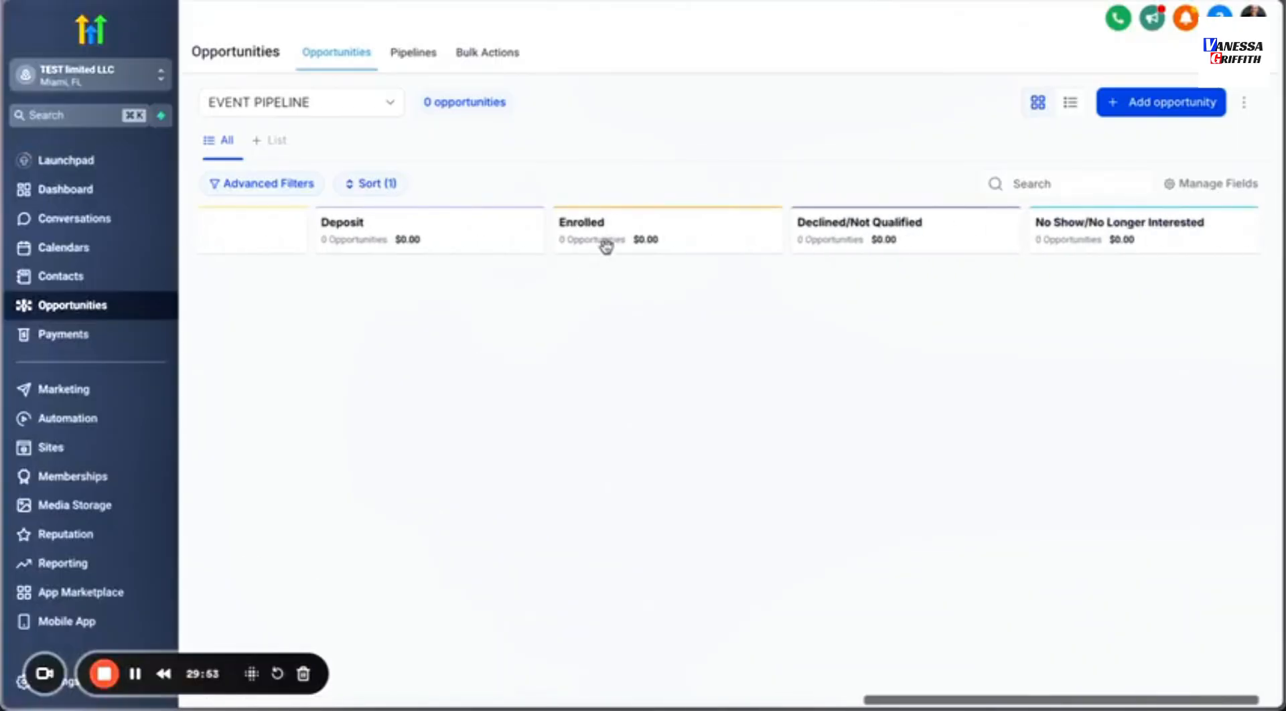
pyautogui.hscroll(-10, 593, 293)
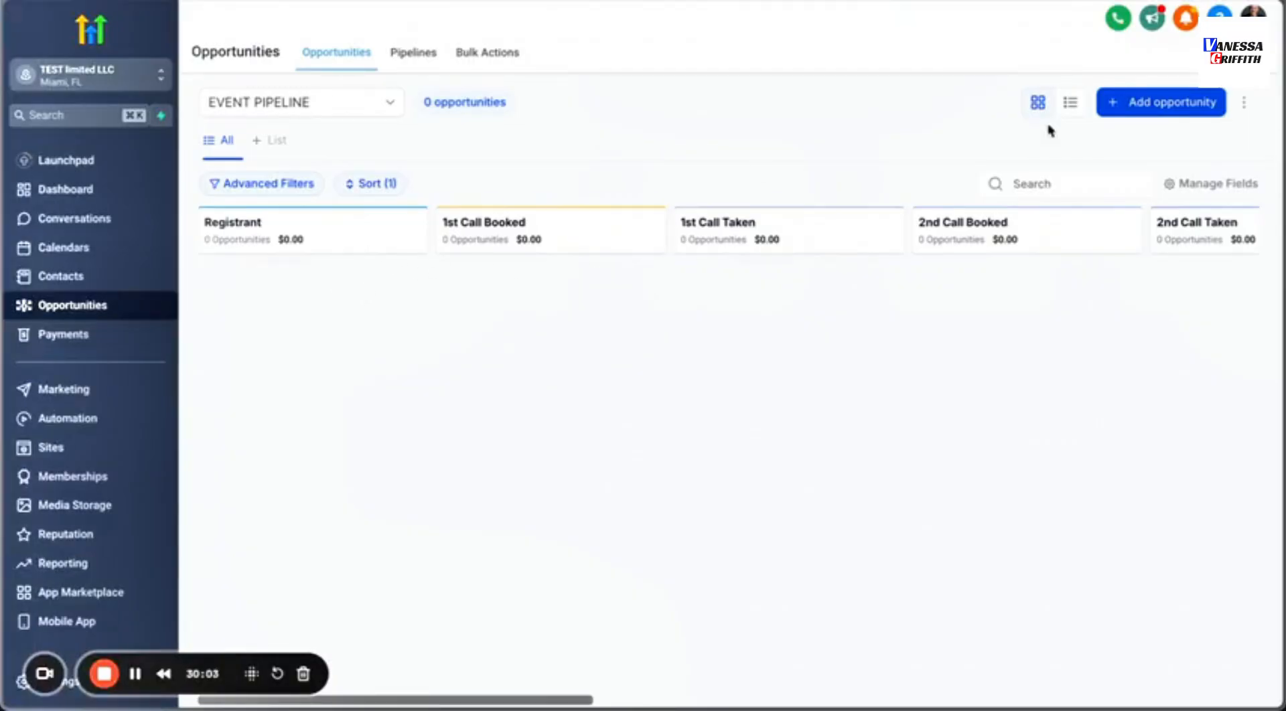
pyautogui.click(1112, 109)
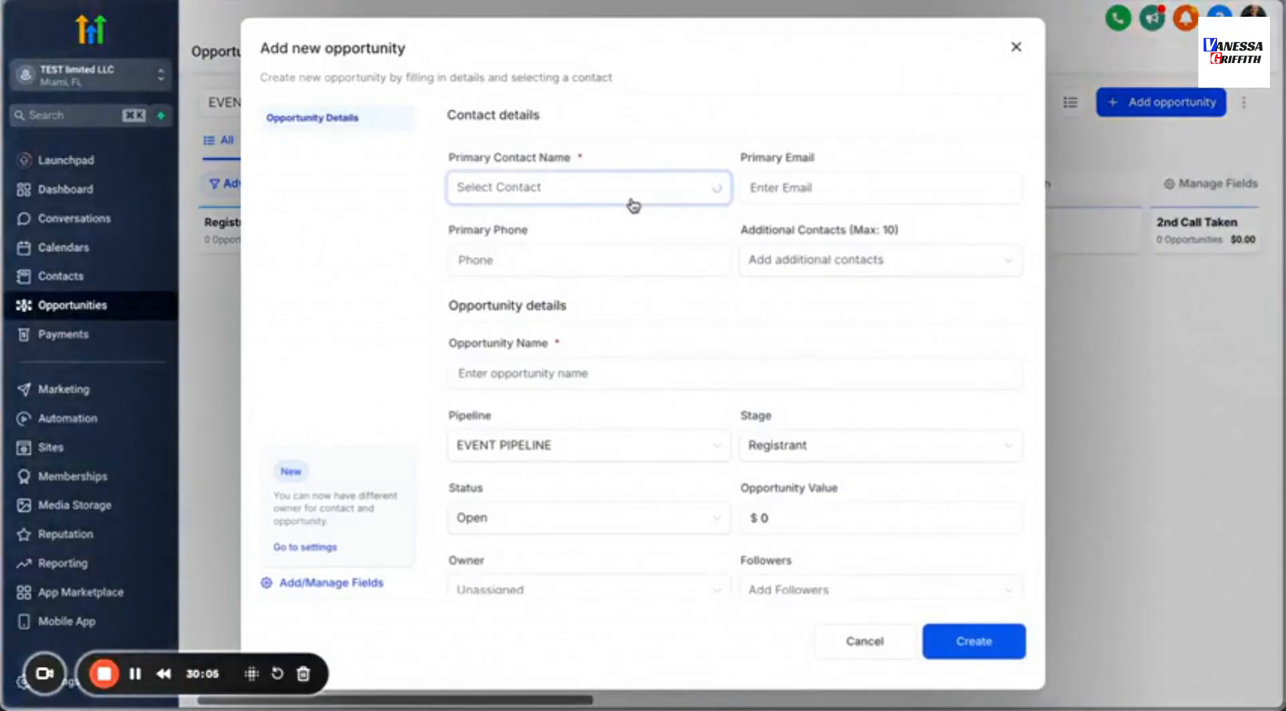
pyautogui.click(632, 200)
pyautogui.click(680, 160)
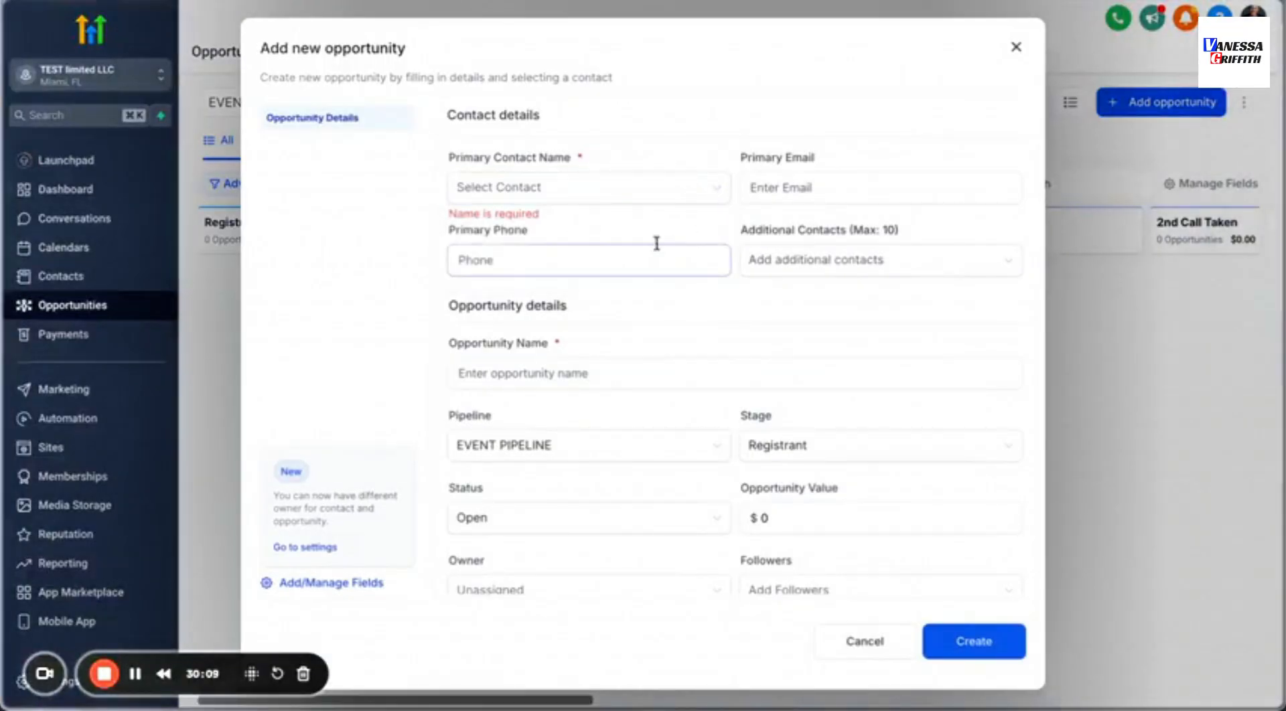
pyautogui.click(756, 197)
pyautogui.click(753, 197)
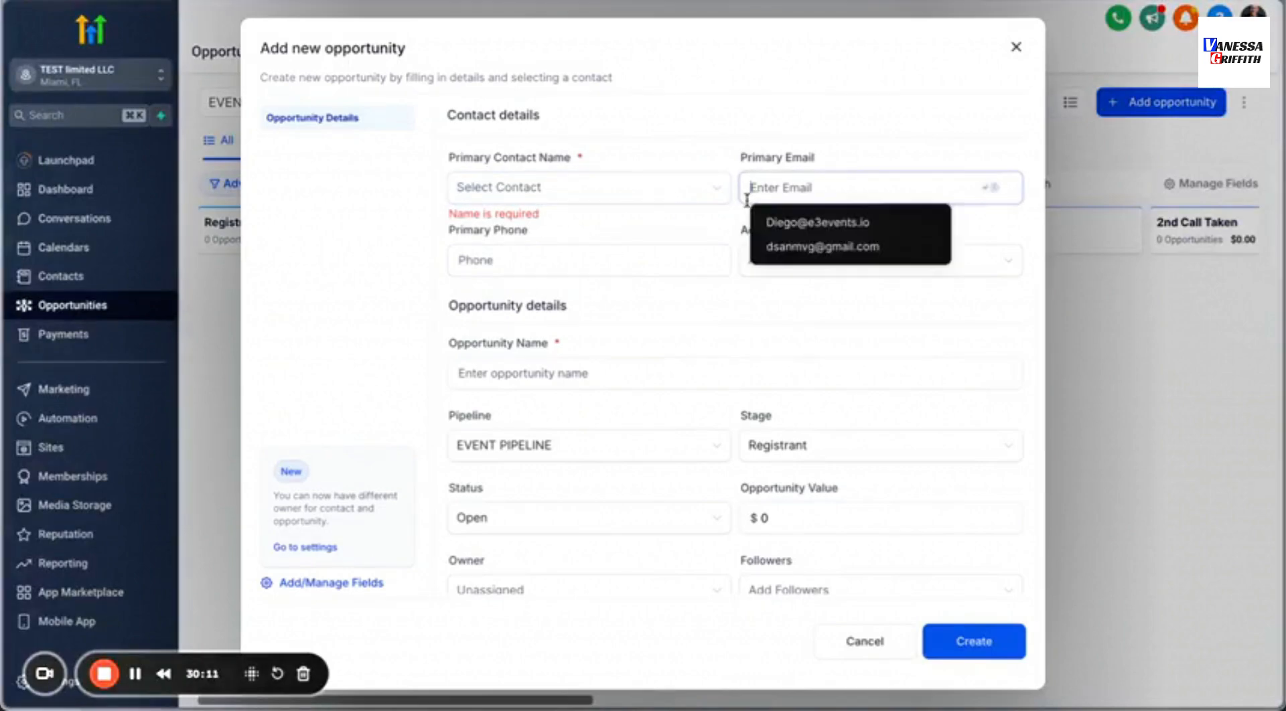
pyautogui.click(747, 220)
pyautogui.click(666, 253)
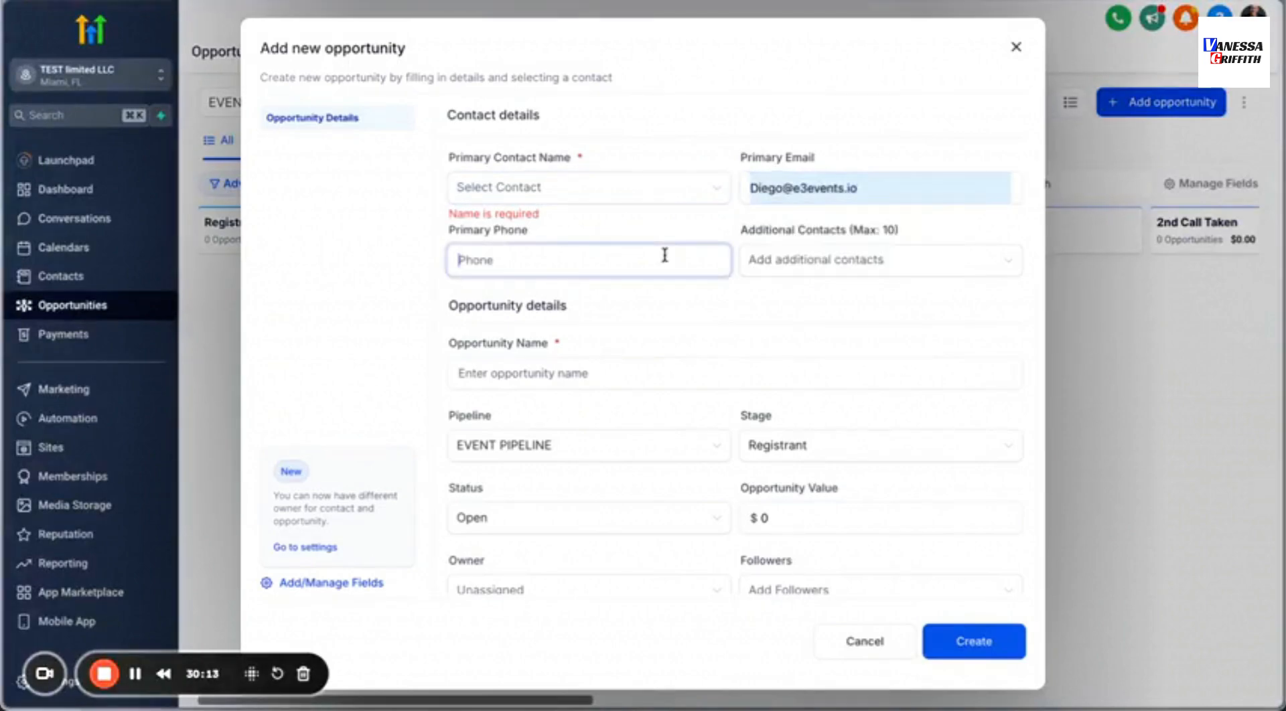
pyautogui.click(665, 361)
pyautogui.write('Diego')
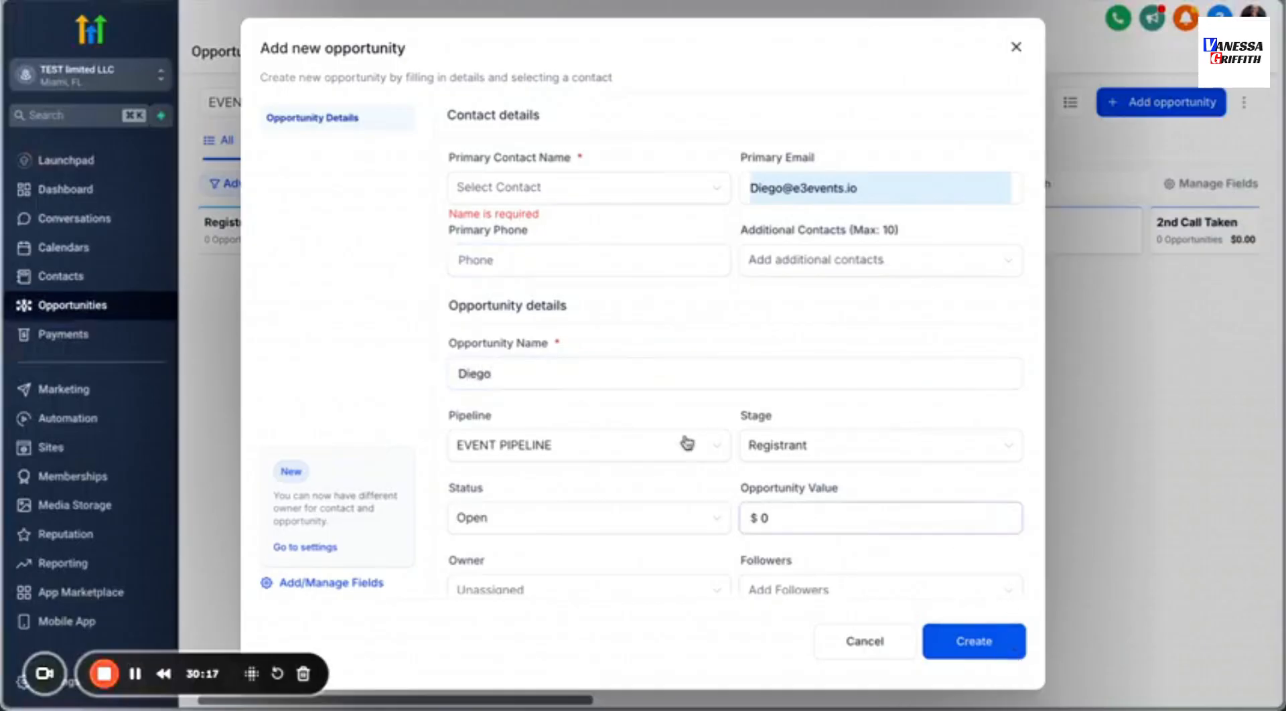
pyautogui.click(570, 195)
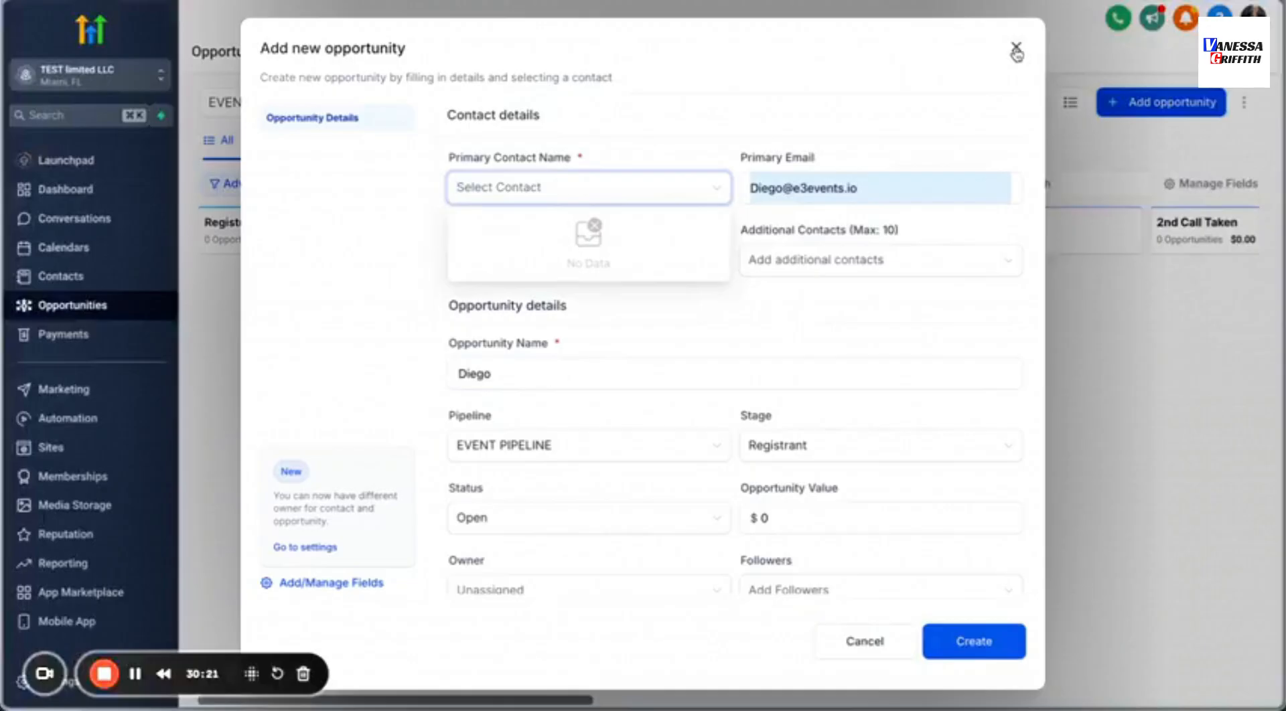
pyautogui.click(1016, 51)
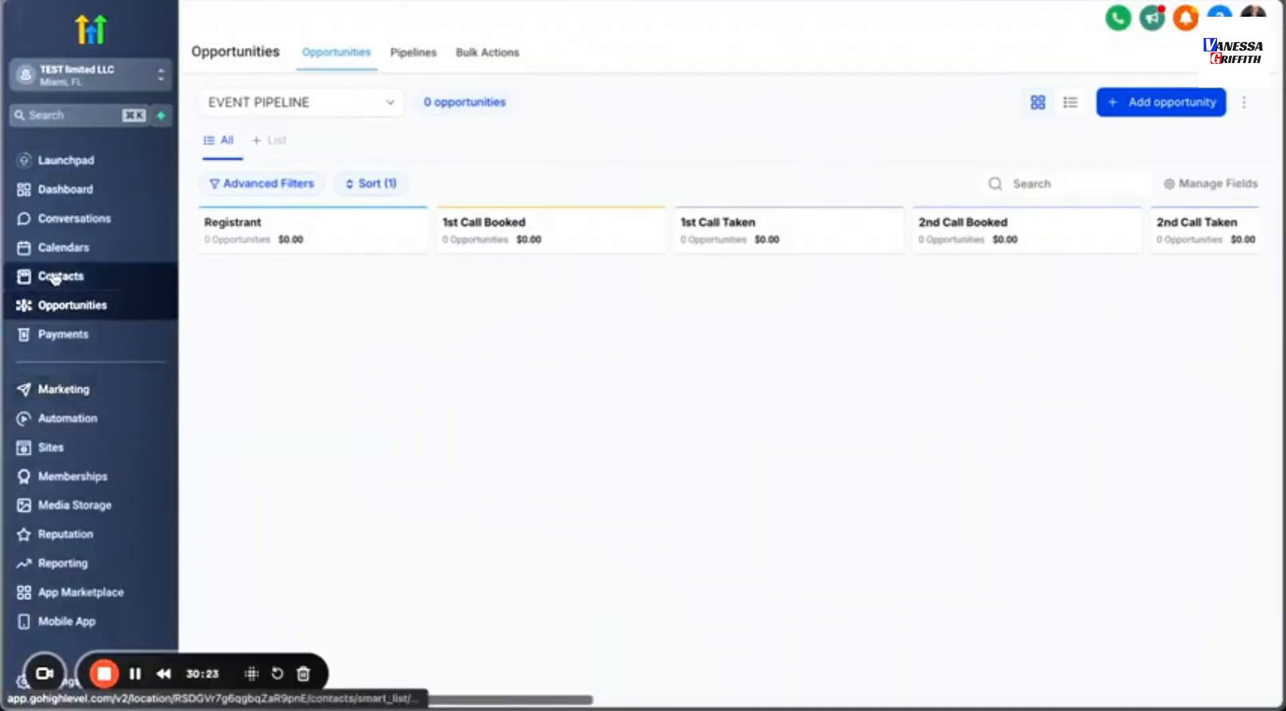
# Create a new Lead contact, filling in the first name, last name and email from the saved autofill entry, and save it.
pyautogui.click(55, 277)
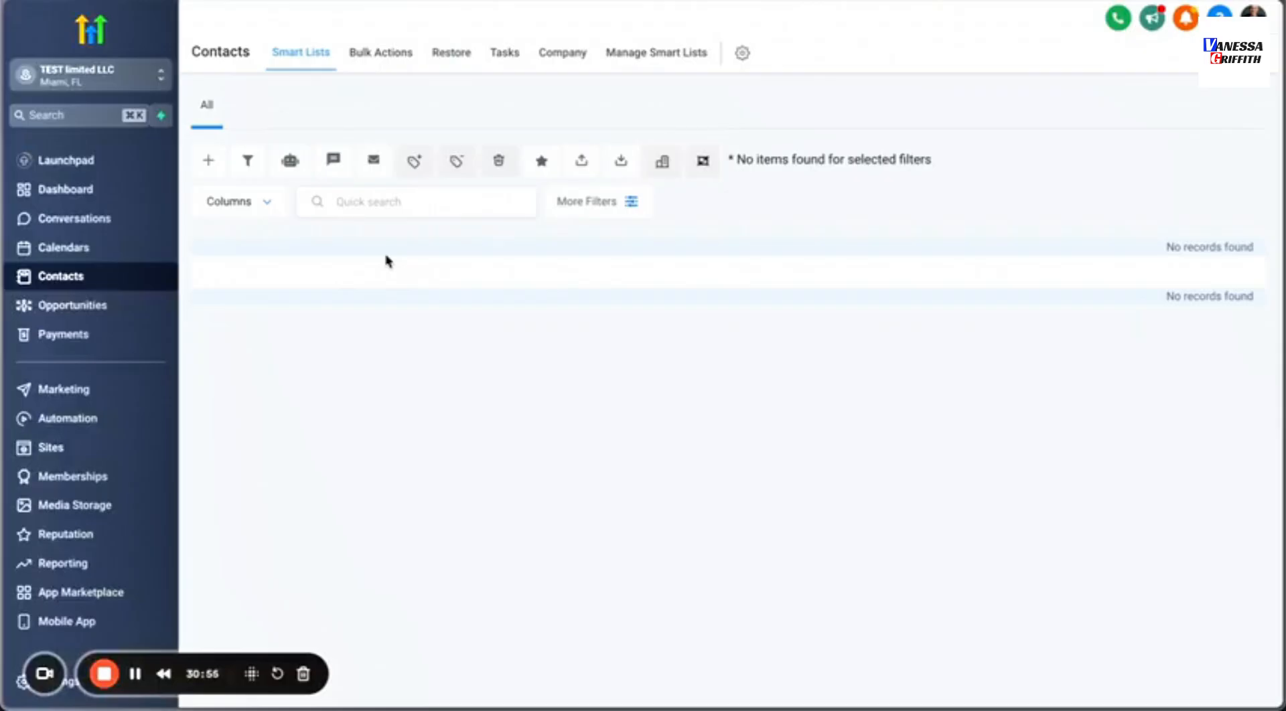
pyautogui.click(214, 164)
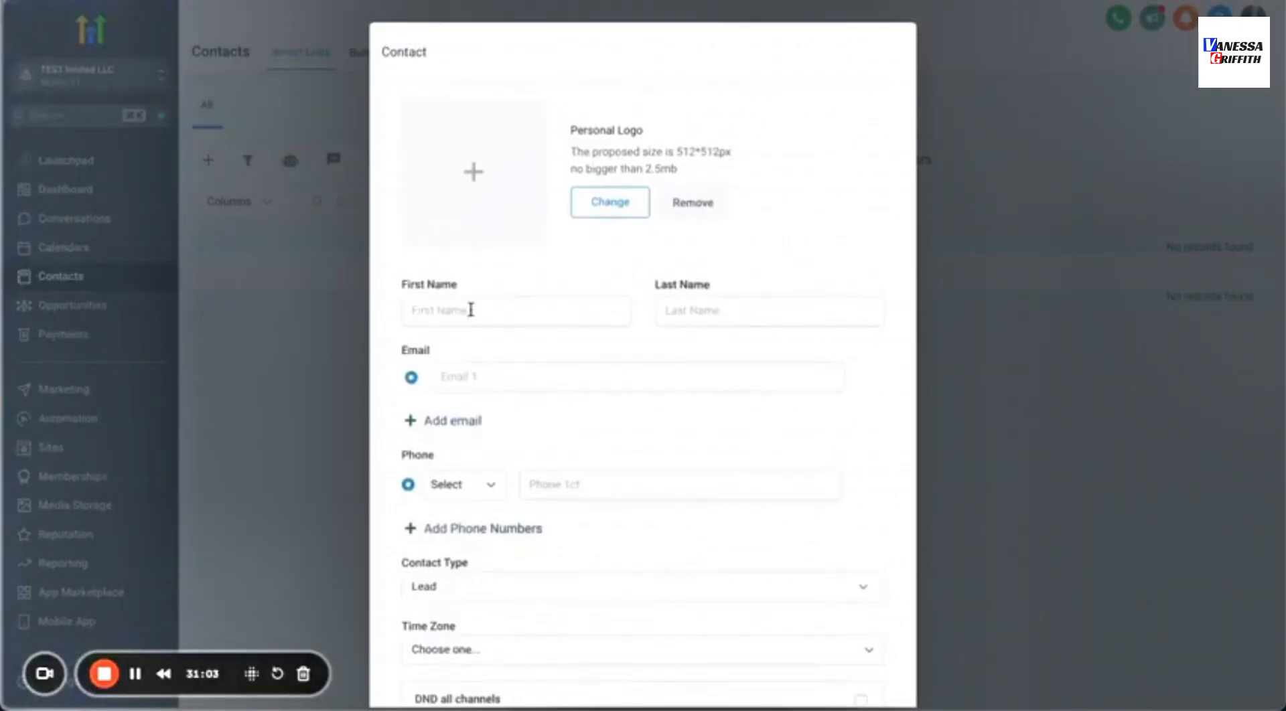
pyautogui.click(471, 310)
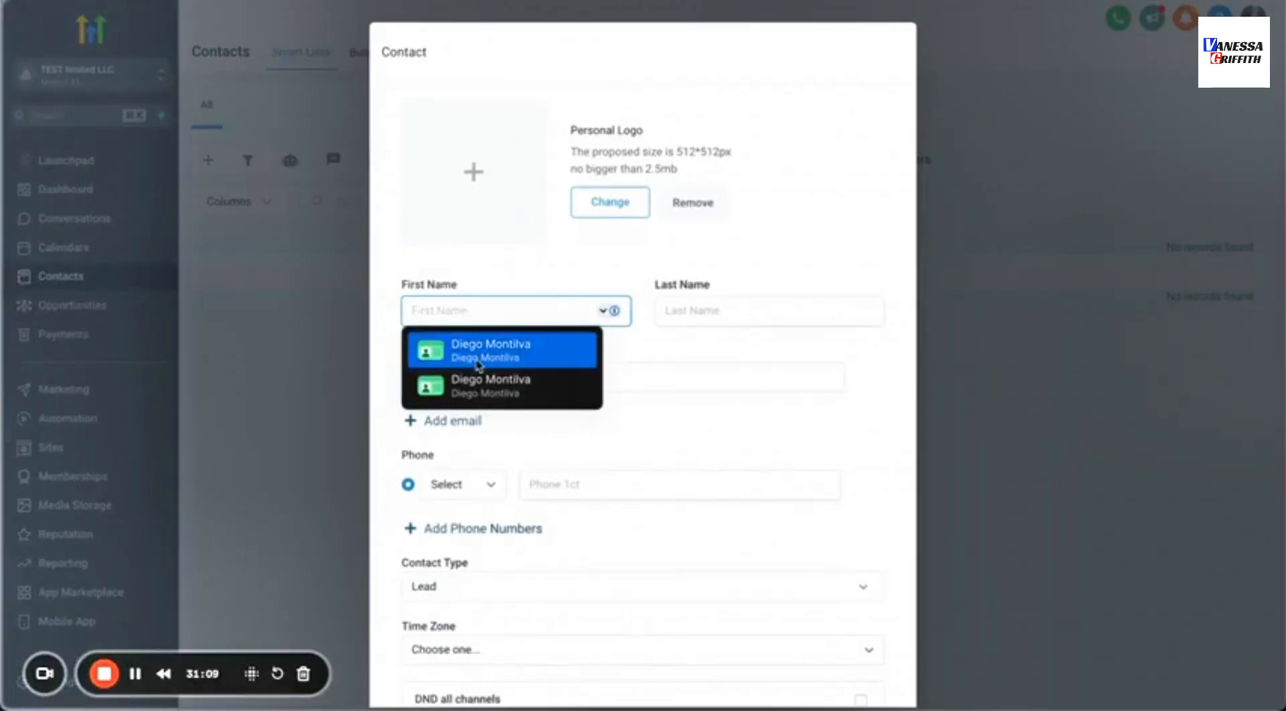
pyautogui.click(478, 365)
pyautogui.scroll(-3, 564, 447)
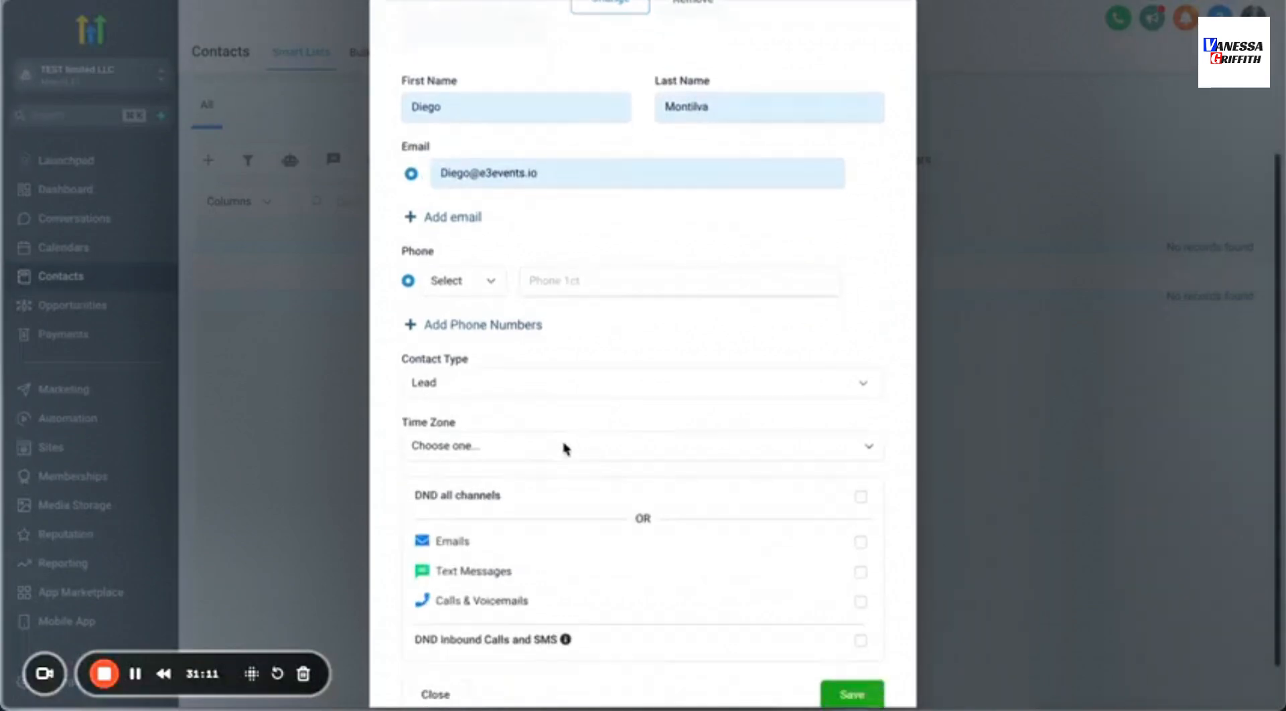
pyautogui.scroll(-1, 562, 448)
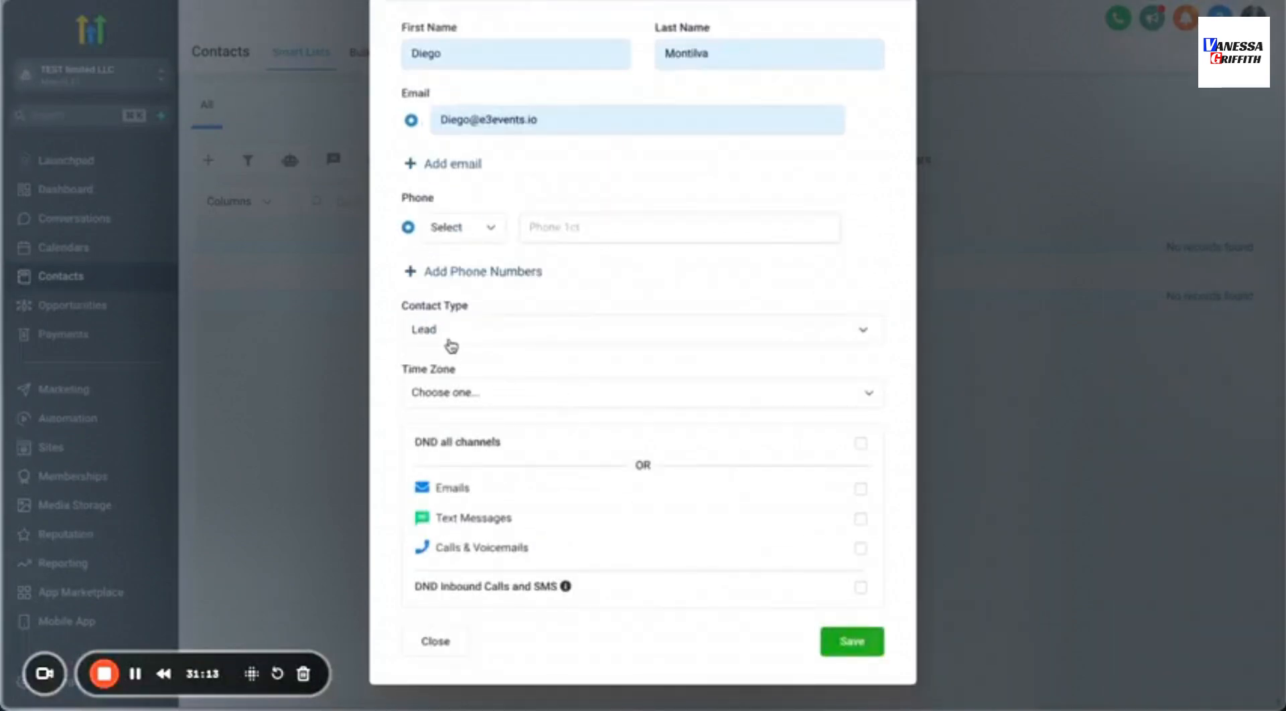
pyautogui.scroll(4, 582, 247)
pyautogui.scroll(-4, 538, 434)
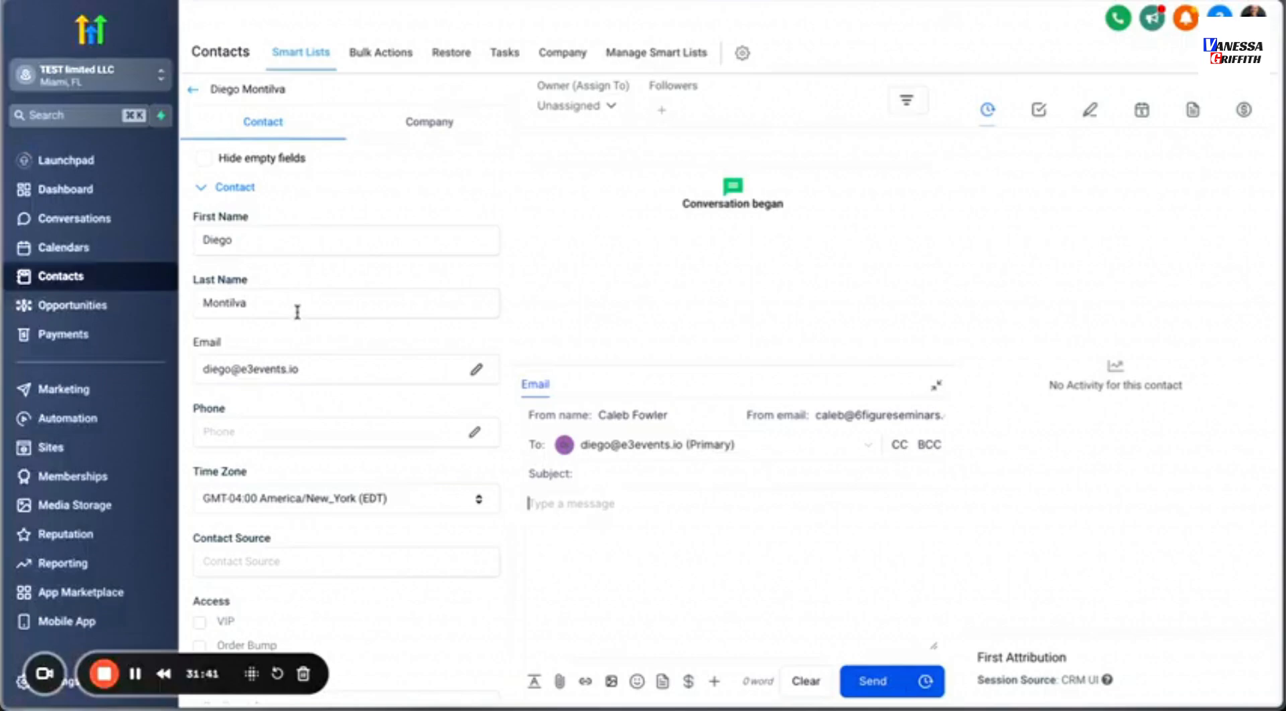
# Examine the new contact's fields, from Access and Pre Event Assessment through to Front End Revenue.
pyautogui.scroll(-5, 298, 311)
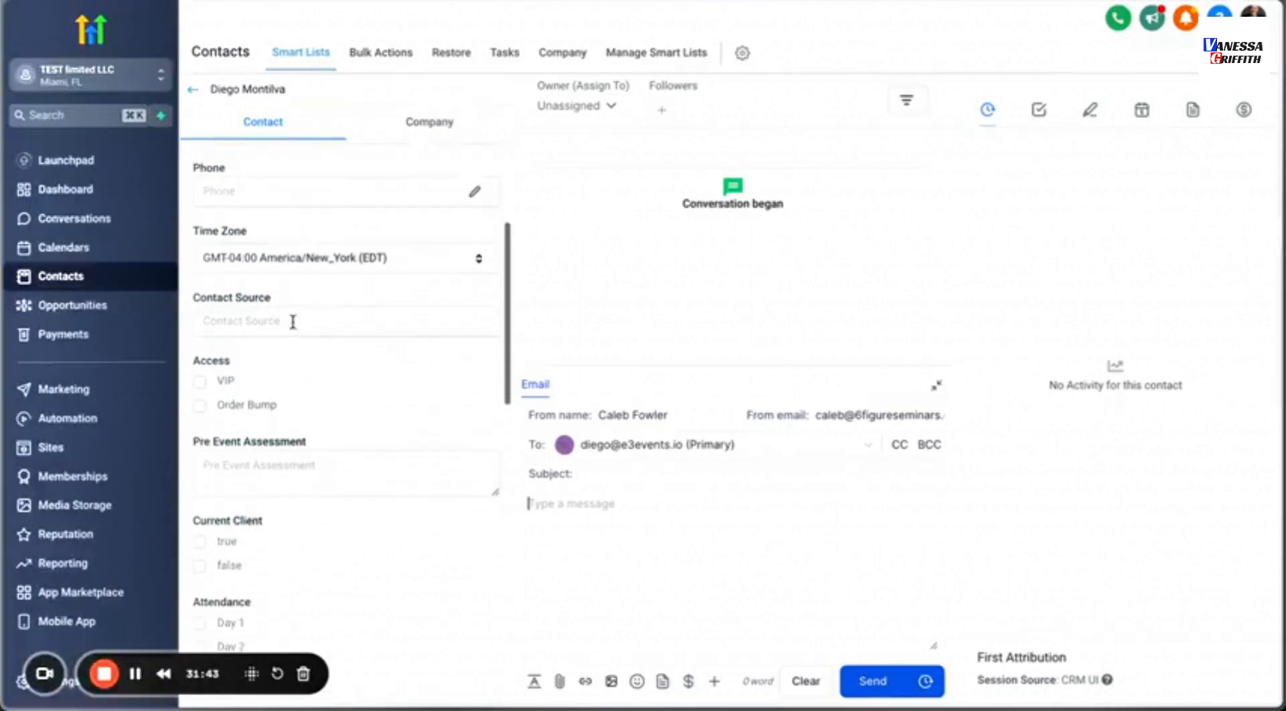
pyautogui.scroll(-5, 295, 318)
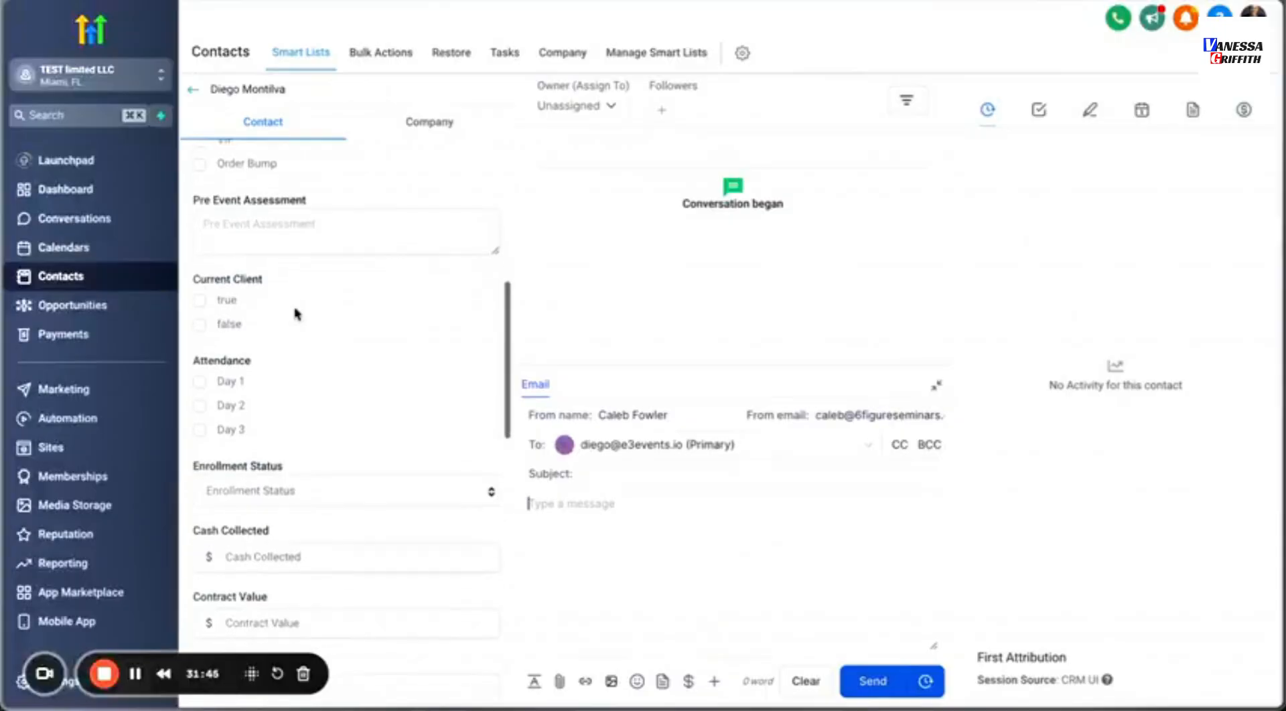
pyautogui.scroll(2, 297, 313)
pyautogui.scroll(-5, 297, 314)
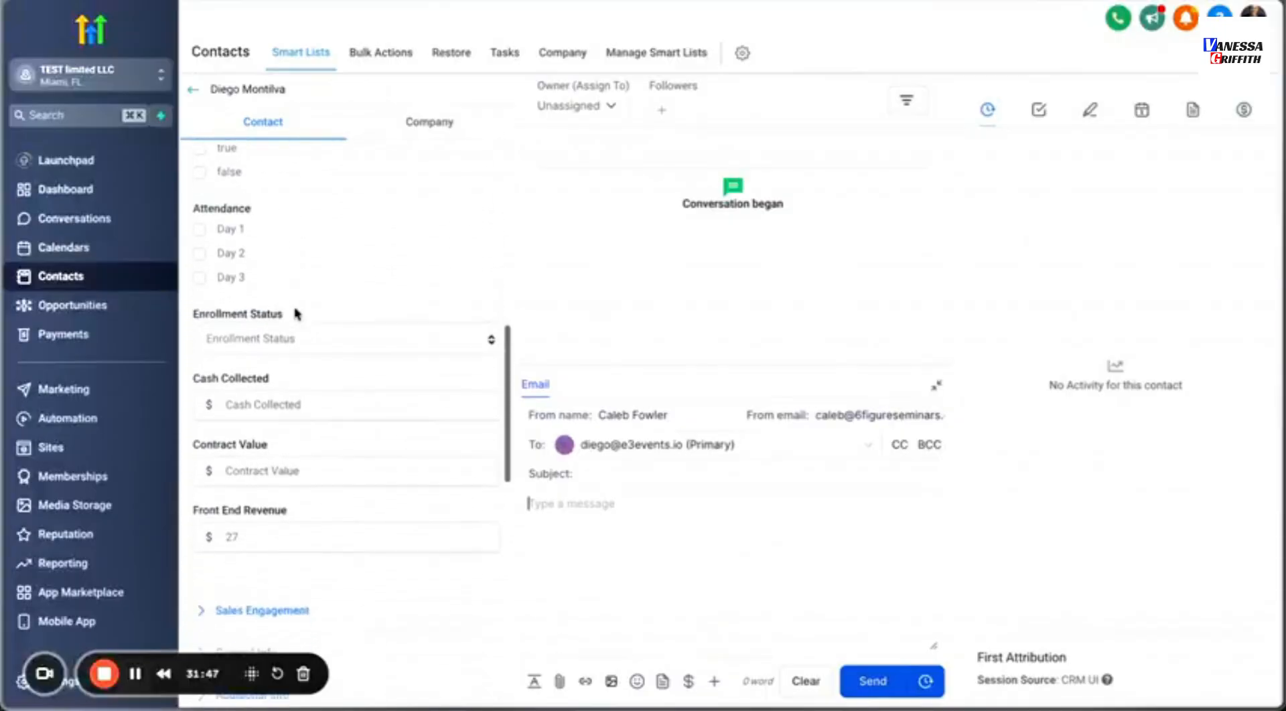
pyautogui.scroll(-4, 298, 313)
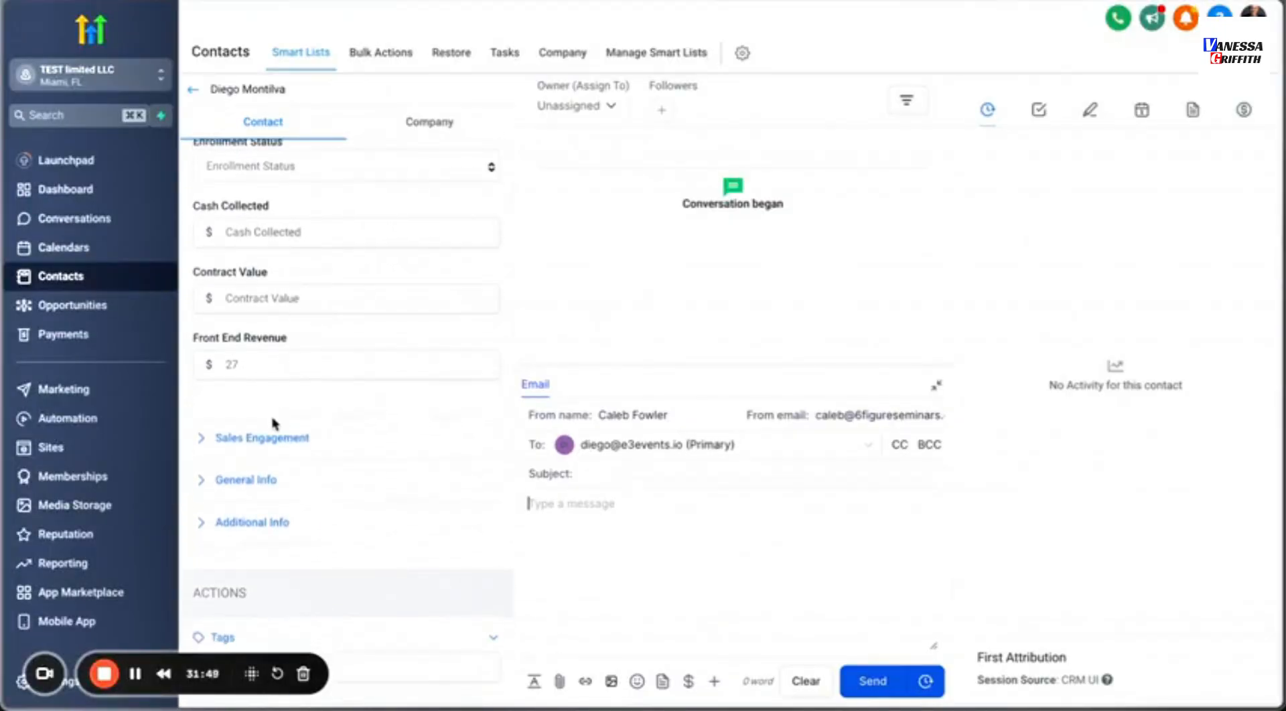
pyautogui.scroll(12, 275, 424)
pyautogui.scroll(-10, 274, 423)
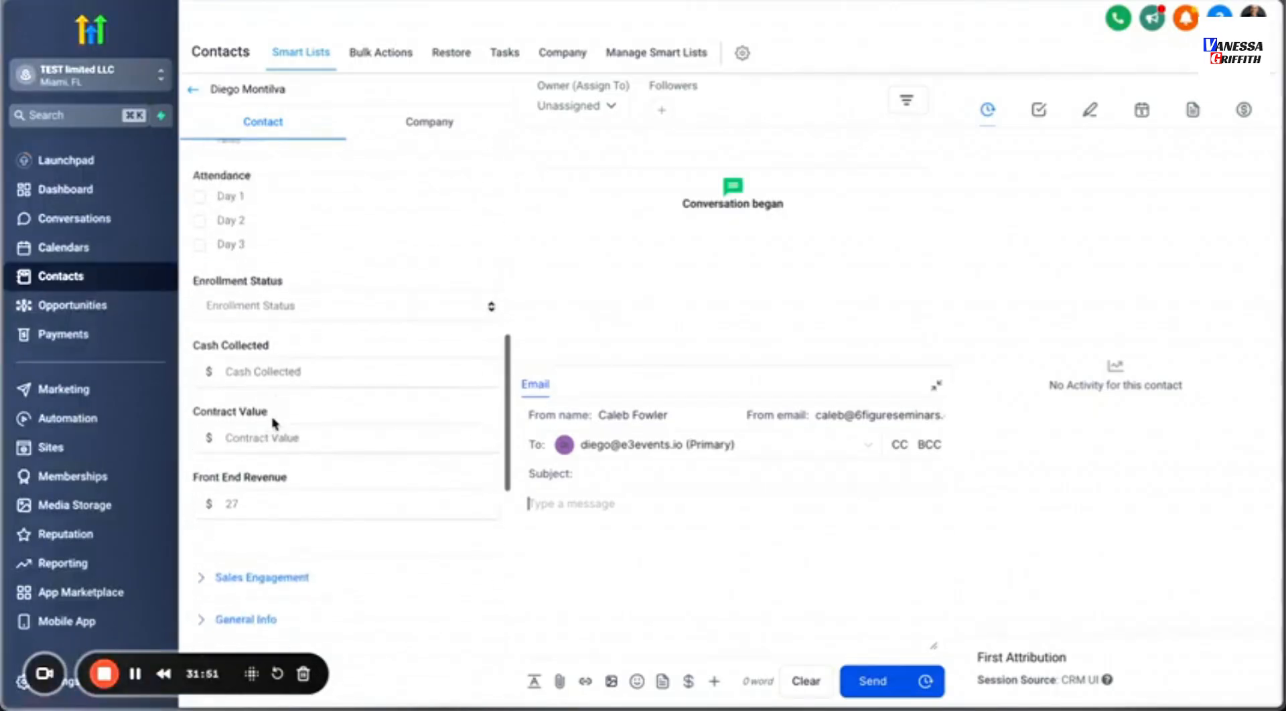
pyautogui.scroll(-1, 273, 423)
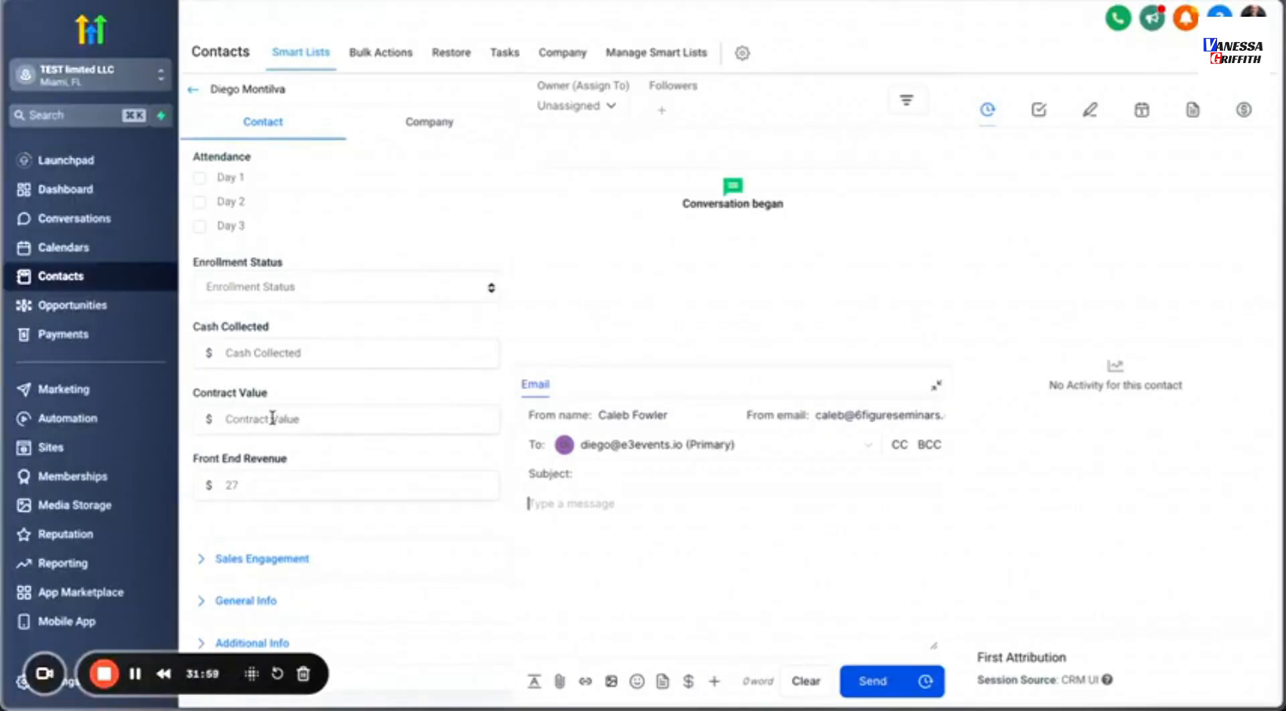
# Recheck the contact's Access, Current Client, Attendance, Enrollment Status, Cash Collected, Contract Value and Front End Revenue fields.
pyautogui.scroll(10, 272, 419)
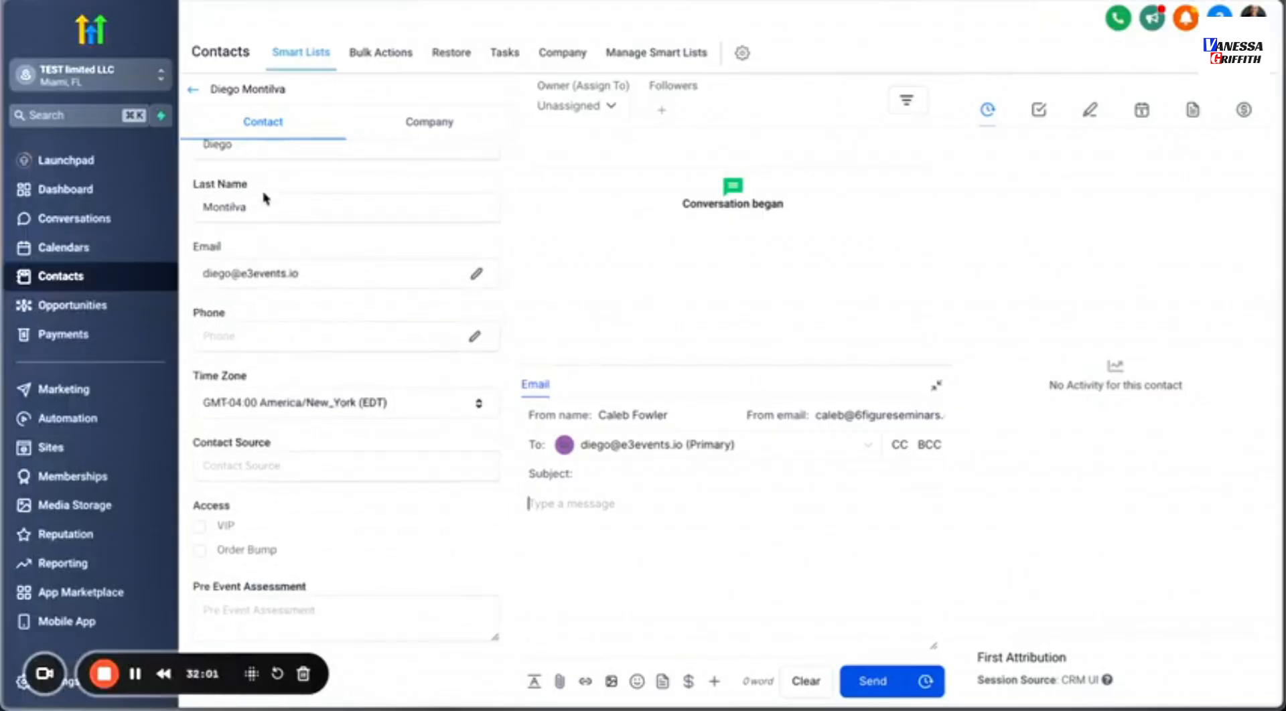
pyautogui.scroll(-10, 254, 388)
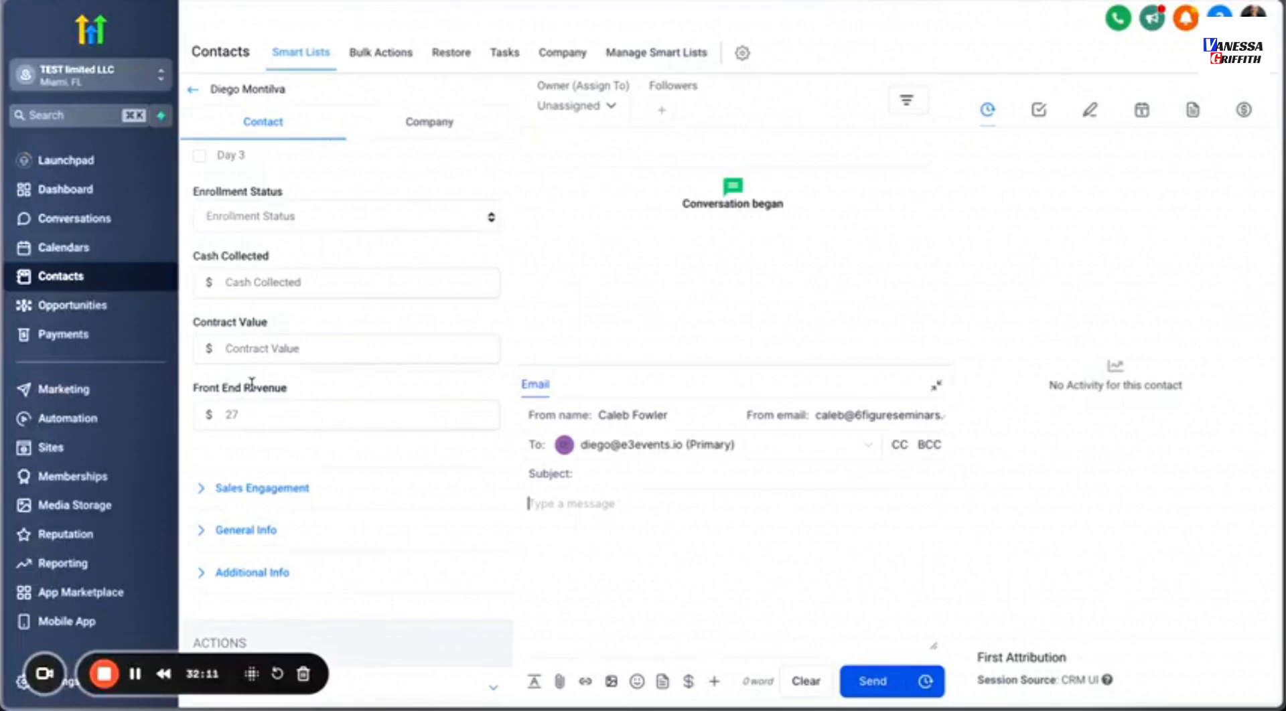
pyautogui.scroll(3, 252, 382)
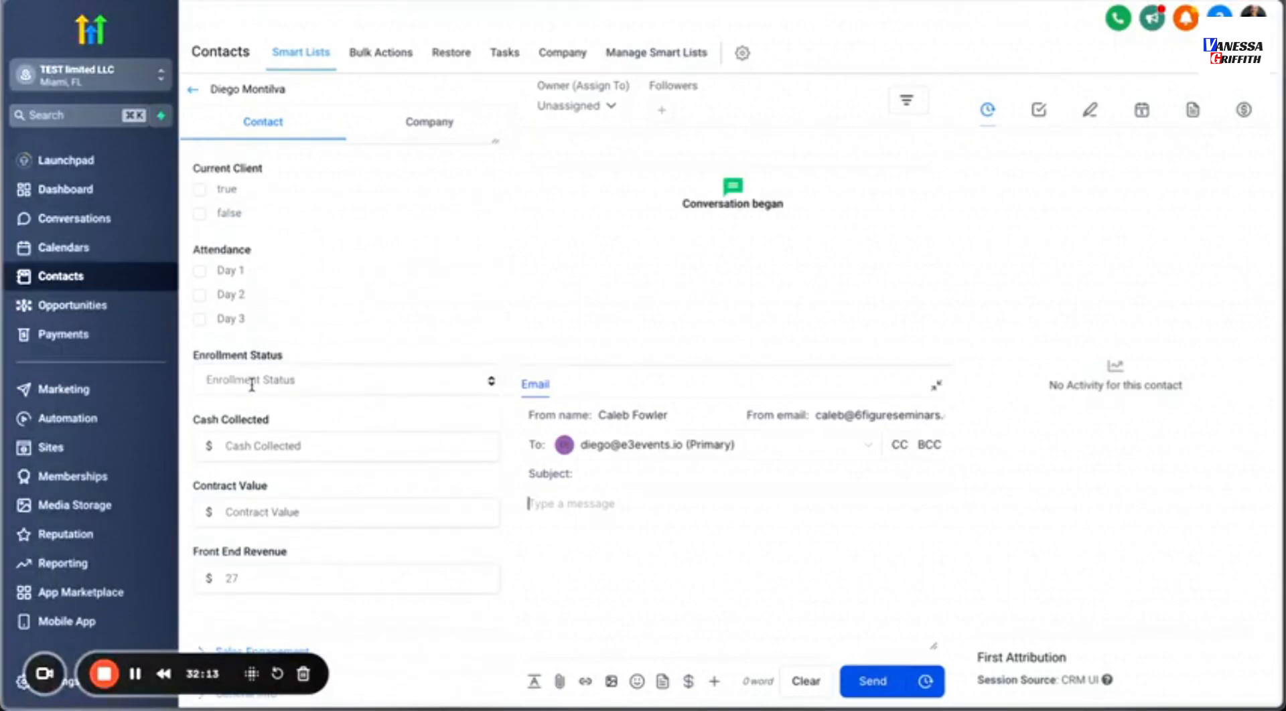
pyautogui.scroll(5, 251, 383)
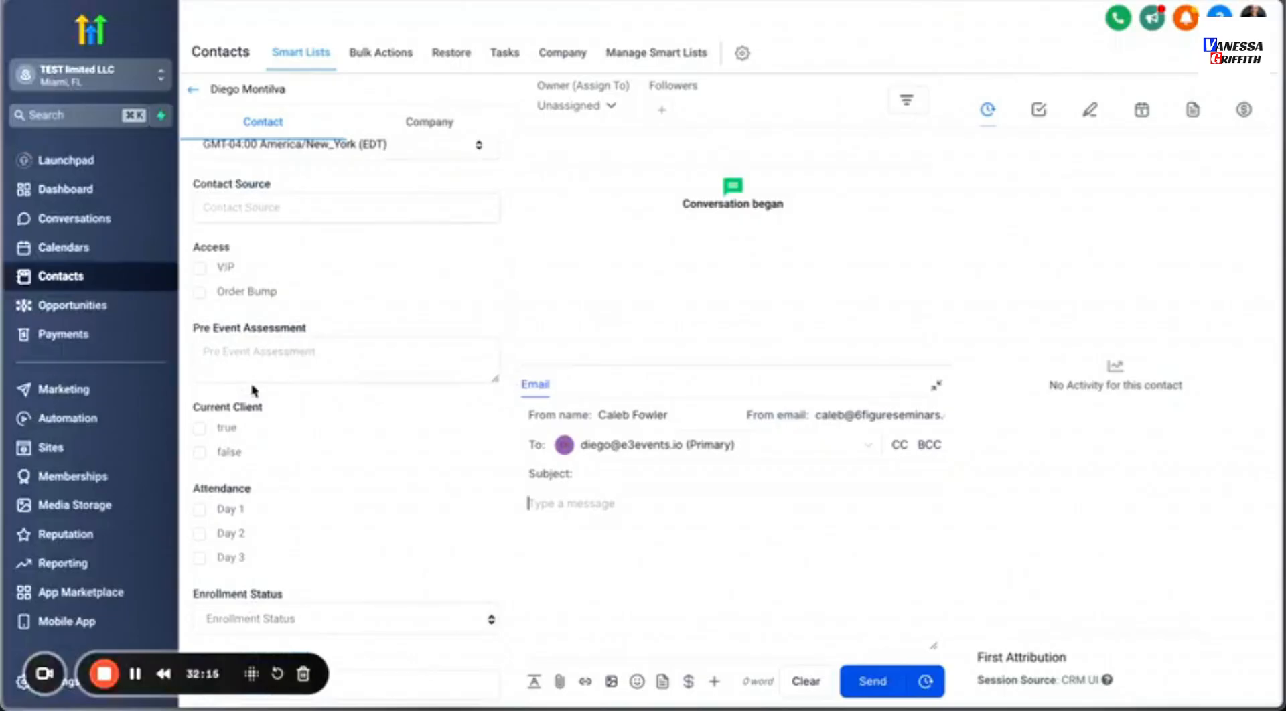
pyautogui.scroll(-1, 254, 390)
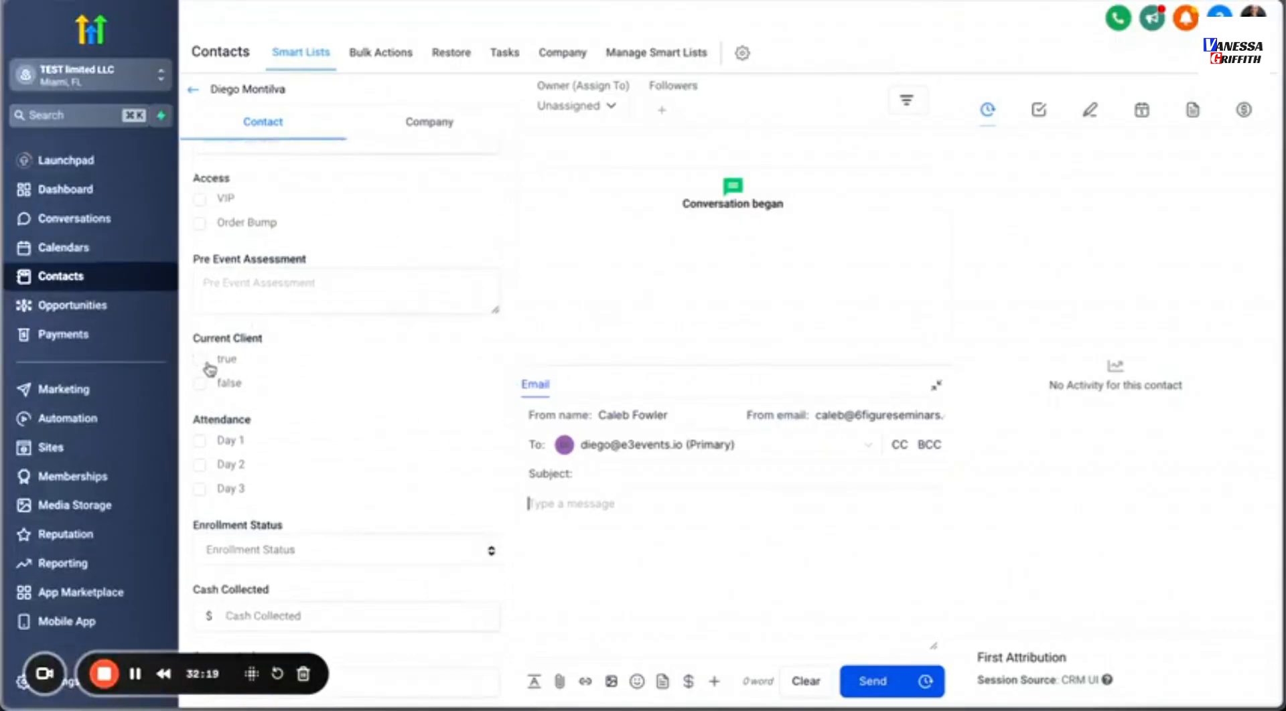
pyautogui.scroll(-2, 211, 417)
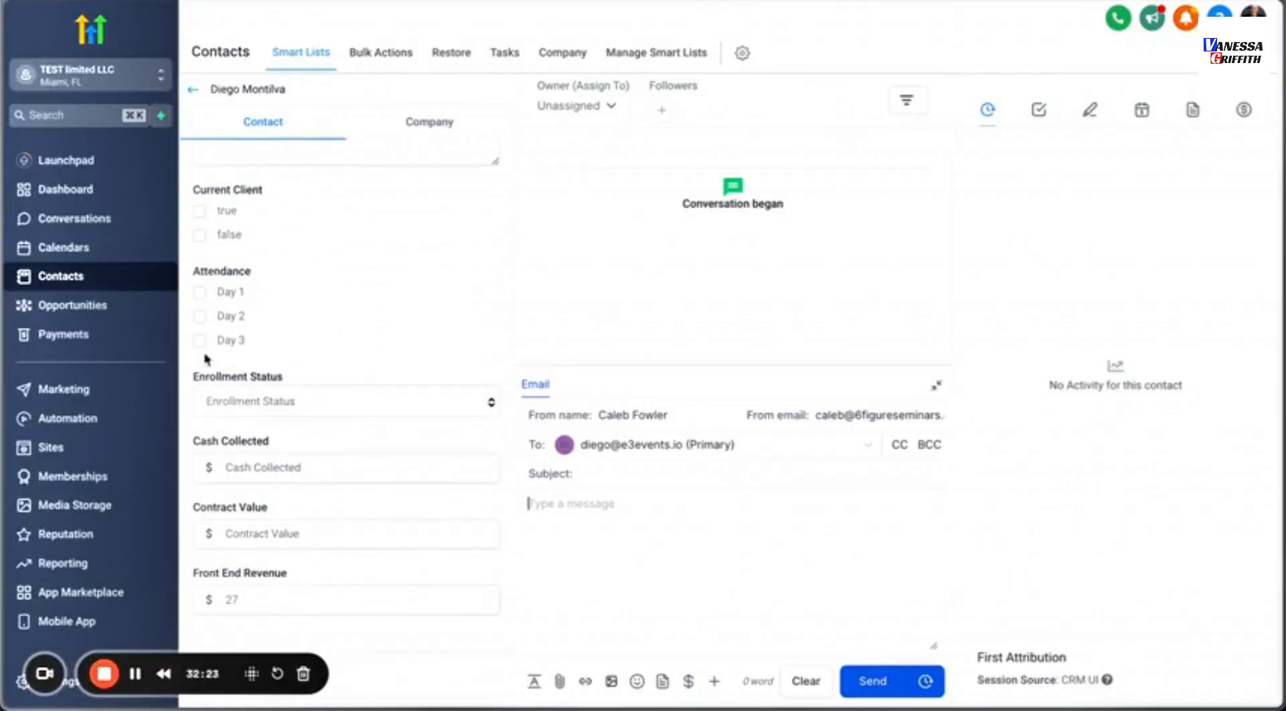
pyautogui.scroll(-2, 261, 443)
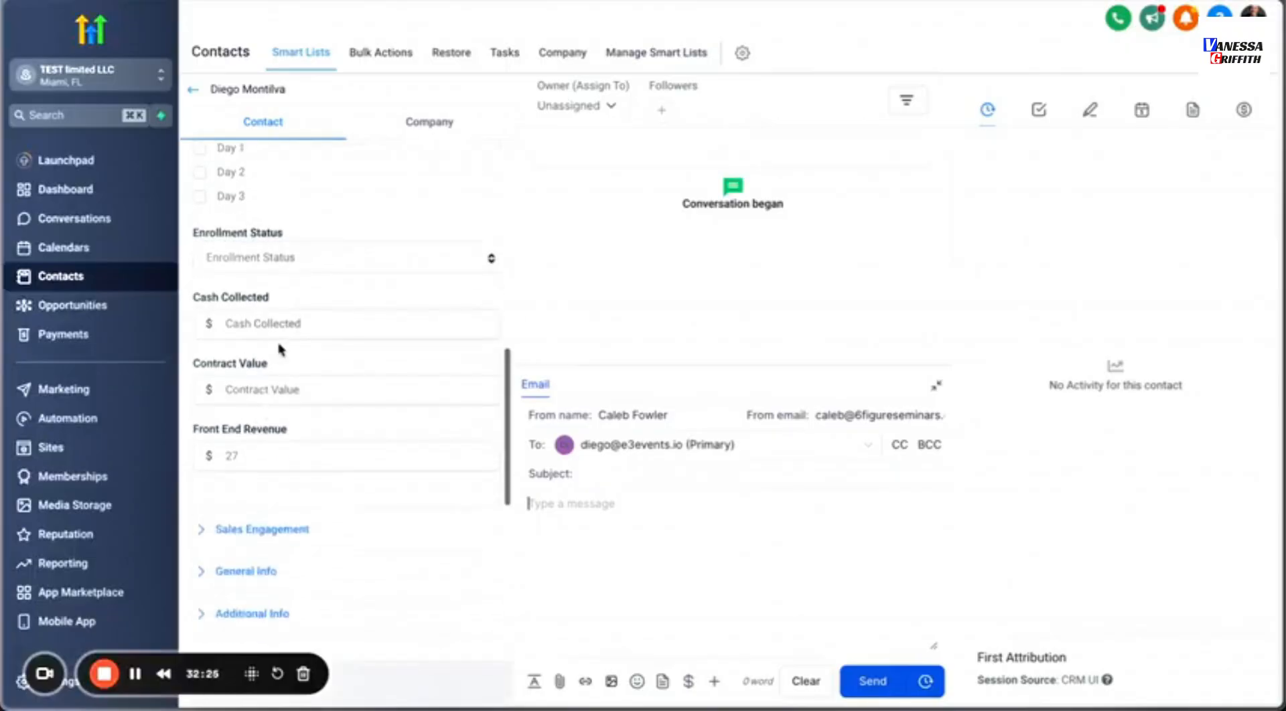
pyautogui.click(261, 467)
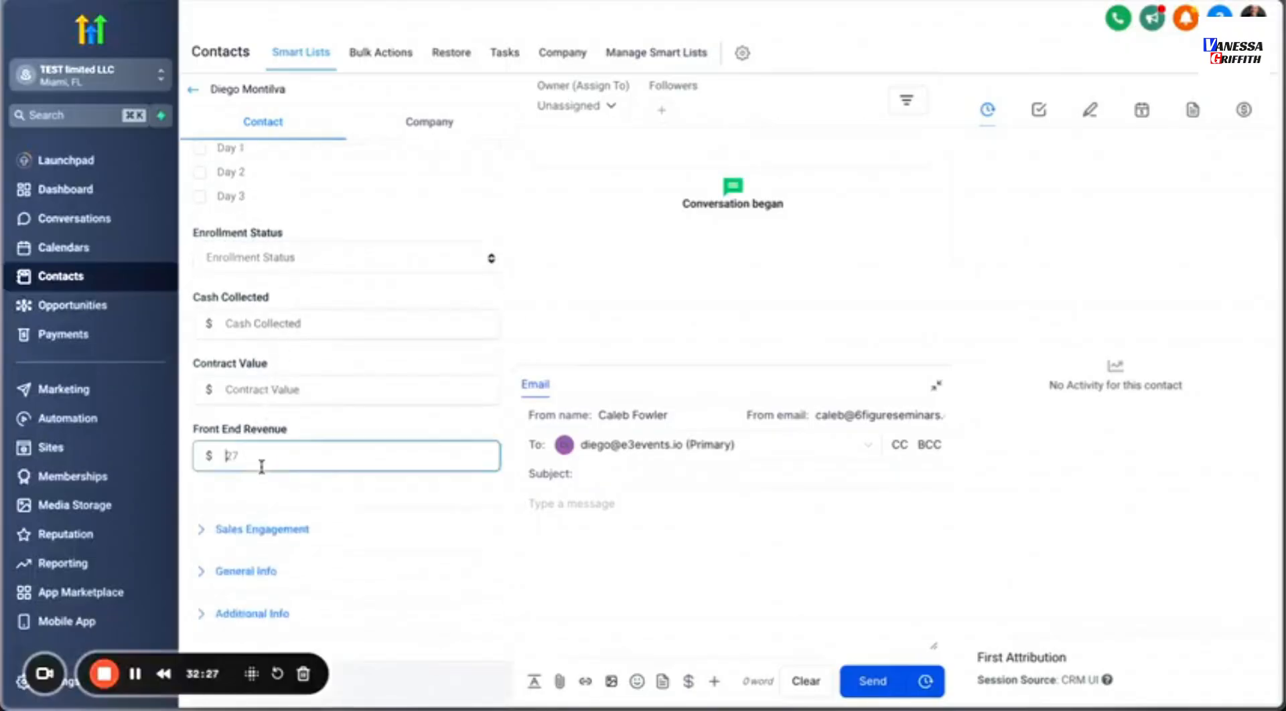
pyautogui.click(263, 489)
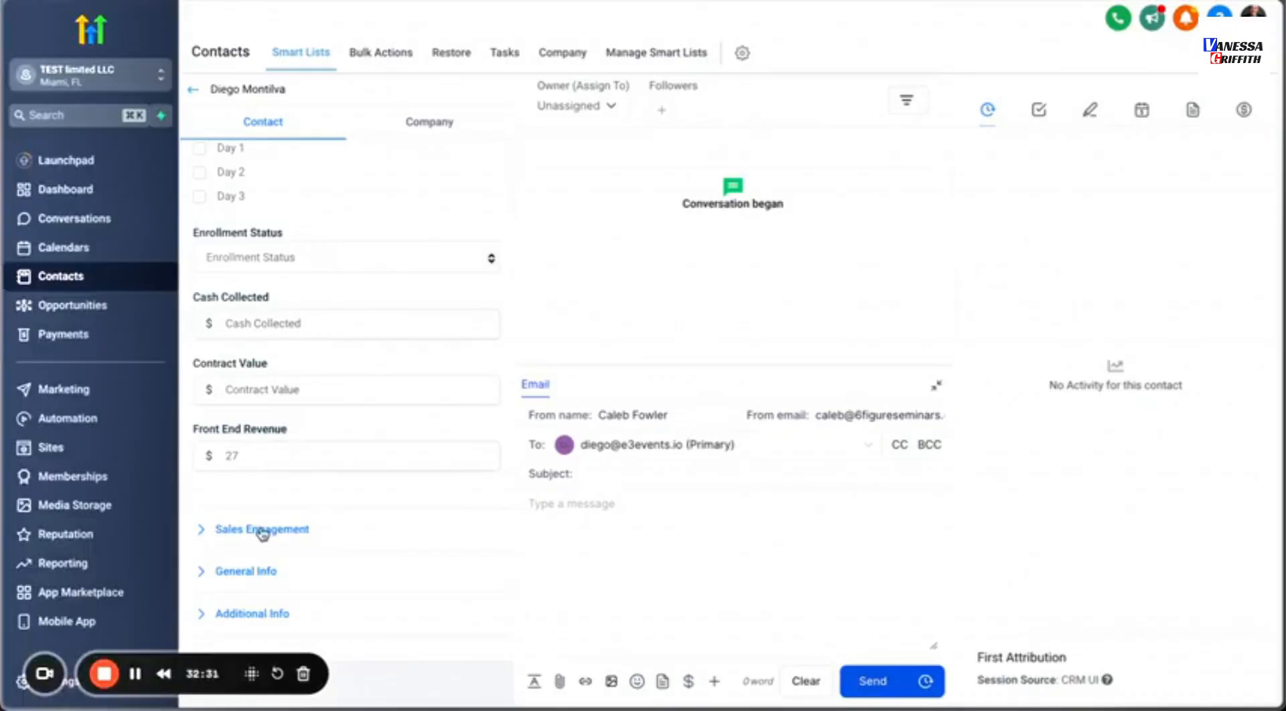
# Collapse the Contact section, and review the fields in the Sales Engagement section before collapsing it too.
pyautogui.scroll(5, 262, 531)
pyautogui.click(207, 191)
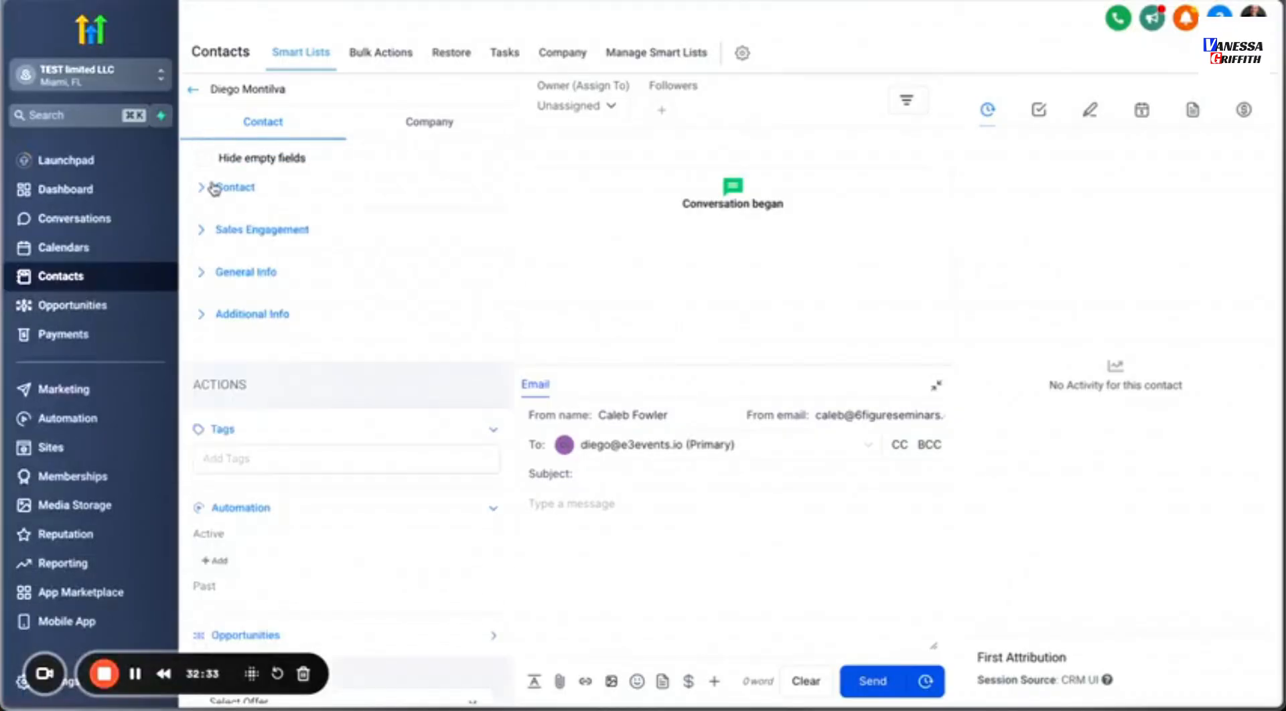
pyautogui.click(211, 195)
pyautogui.click(211, 195)
pyautogui.click(213, 195)
pyautogui.click(213, 195)
pyautogui.click(213, 196)
pyautogui.click(213, 195)
pyautogui.click(207, 230)
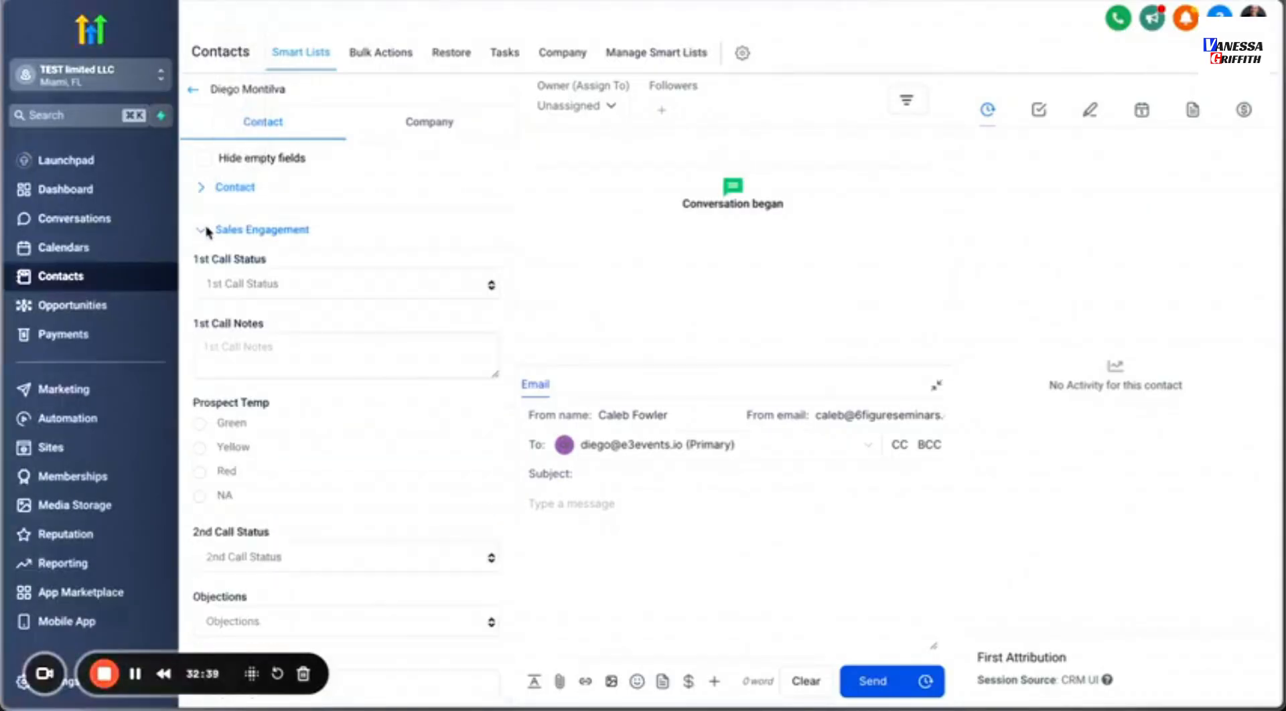
pyautogui.scroll(-8, 218, 282)
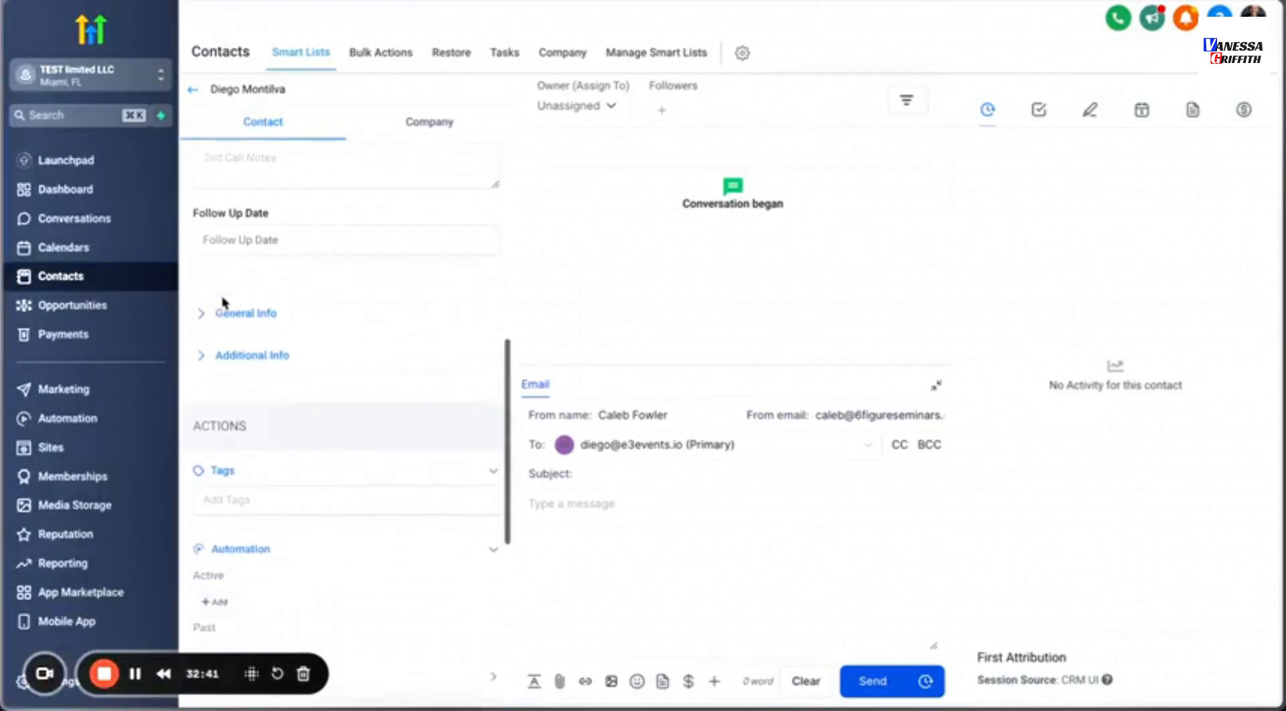
pyautogui.scroll(8, 223, 302)
pyautogui.click(222, 231)
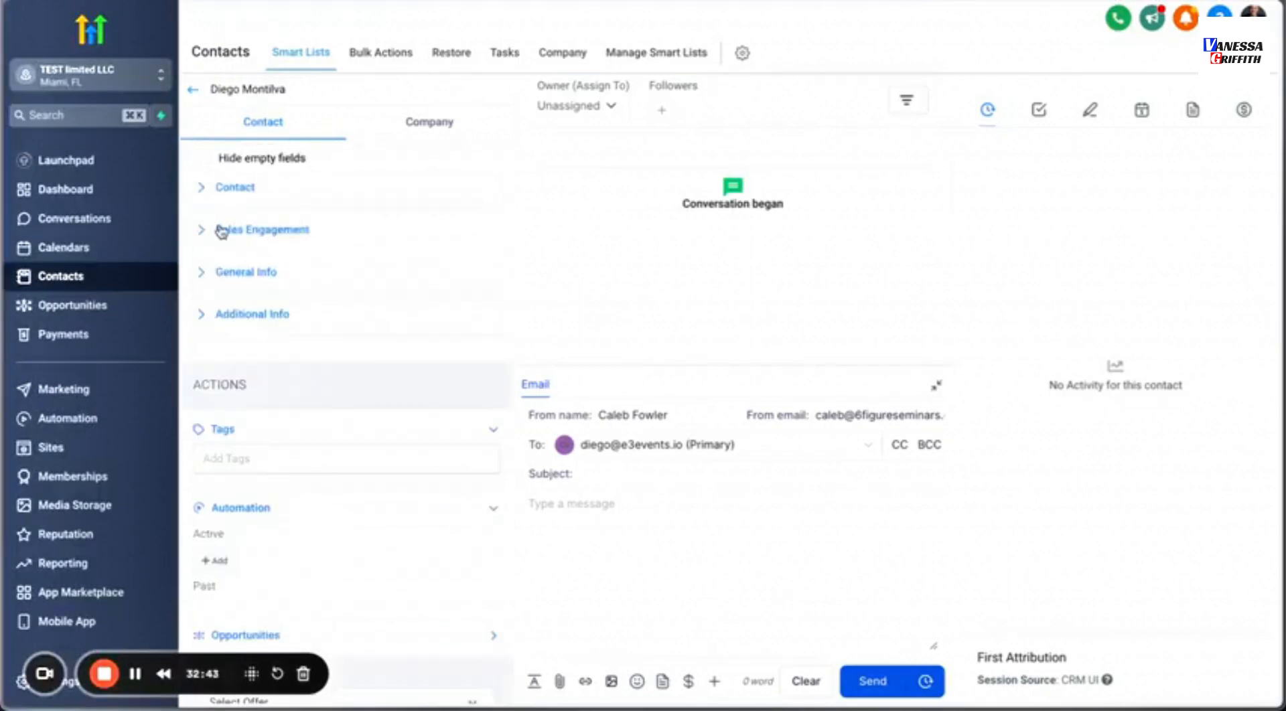
# Review the contents of the General Info and Additional Info sections of the contact record, collapsing each one.
pyautogui.click(220, 274)
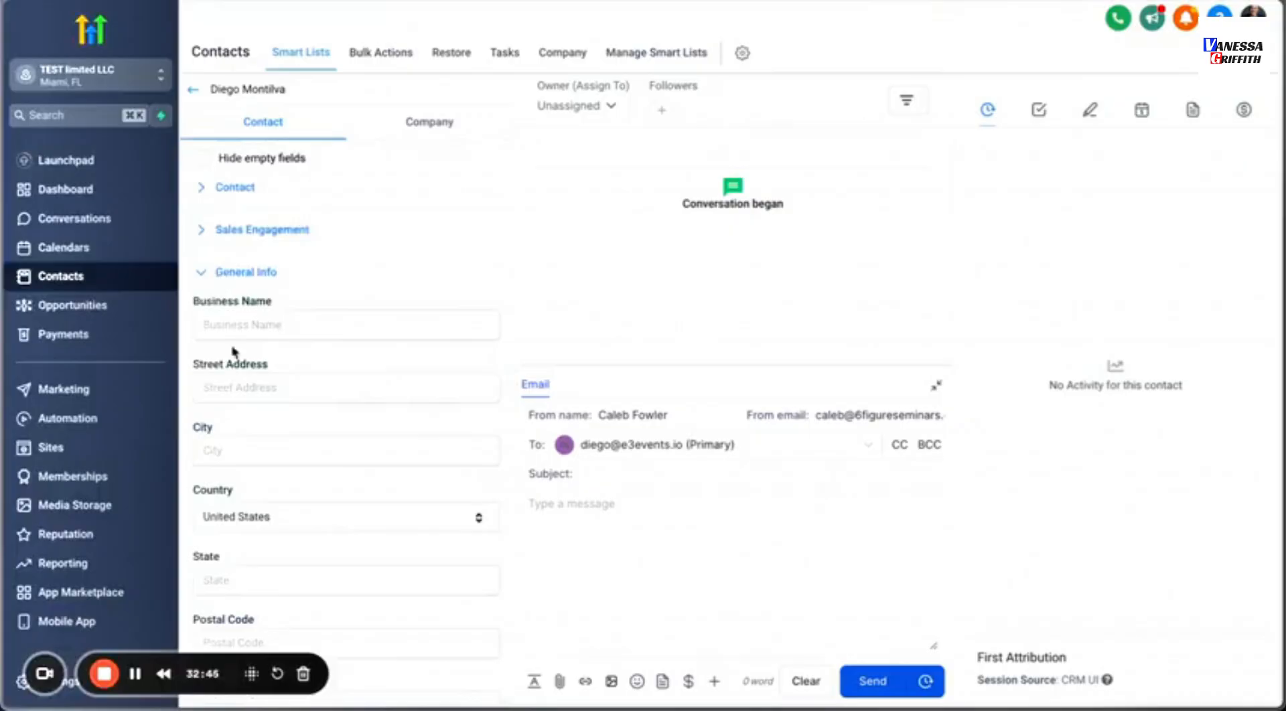
pyautogui.scroll(-5, 232, 351)
pyautogui.scroll(4, 232, 351)
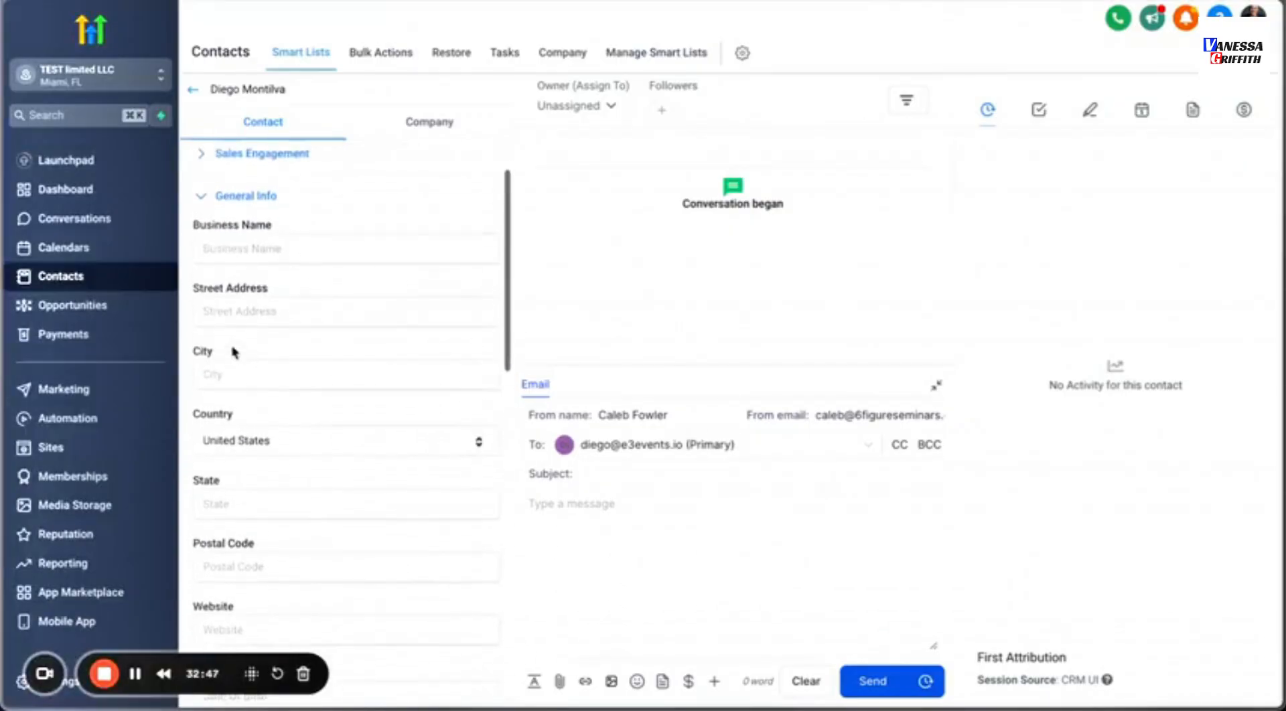
pyautogui.click(238, 224)
pyautogui.click(234, 268)
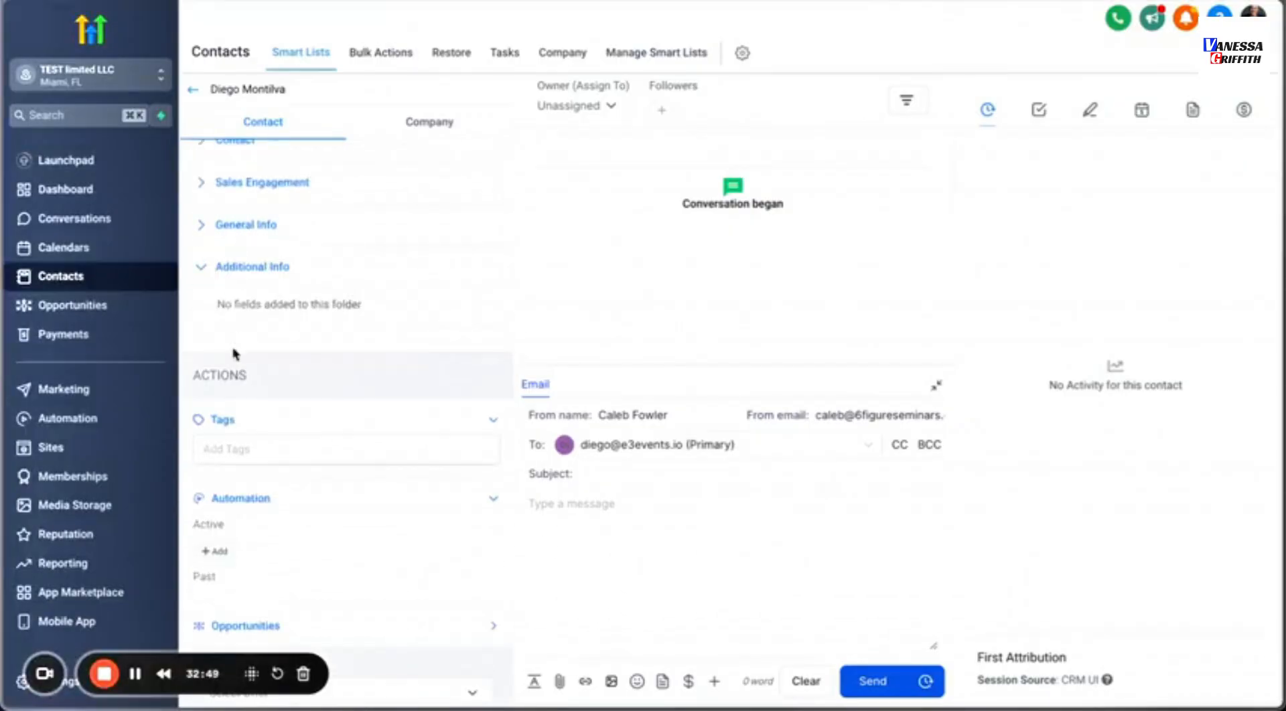
pyautogui.click(238, 266)
pyautogui.scroll(1, 238, 271)
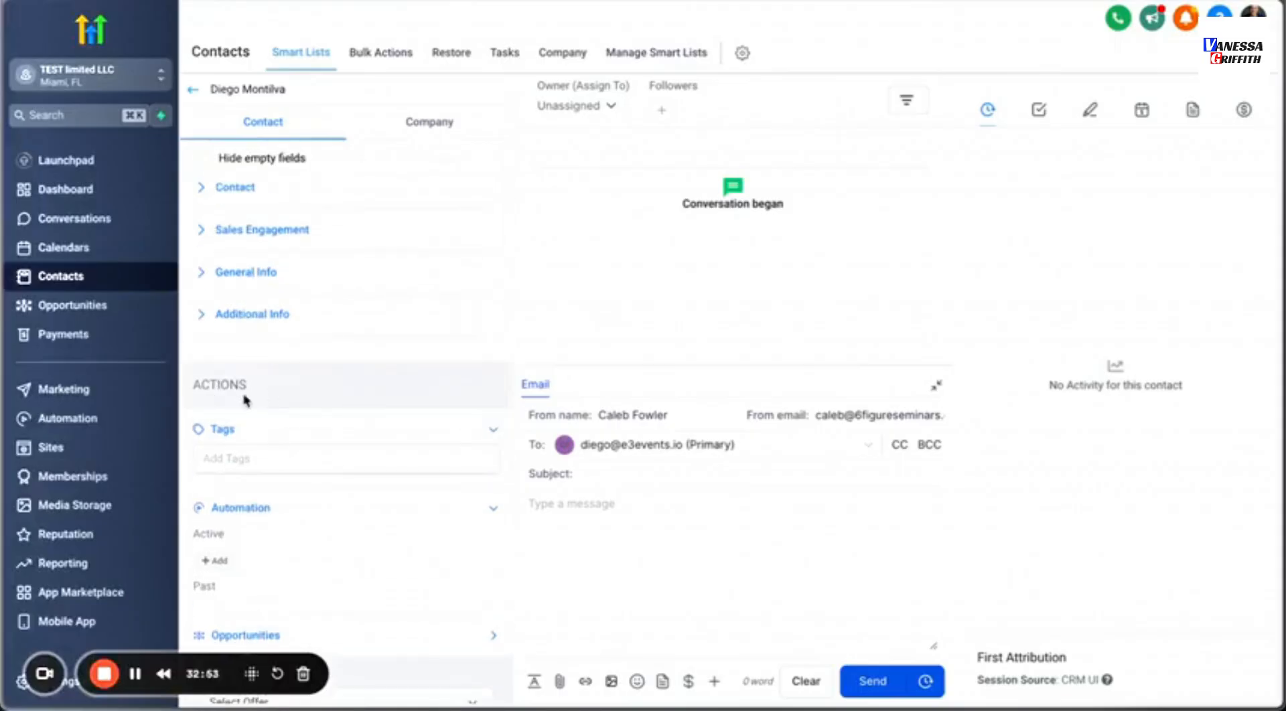
# Check which workflows are available for adding this contact to an automation, and close the selection without adding one.
pyautogui.scroll(-2, 244, 401)
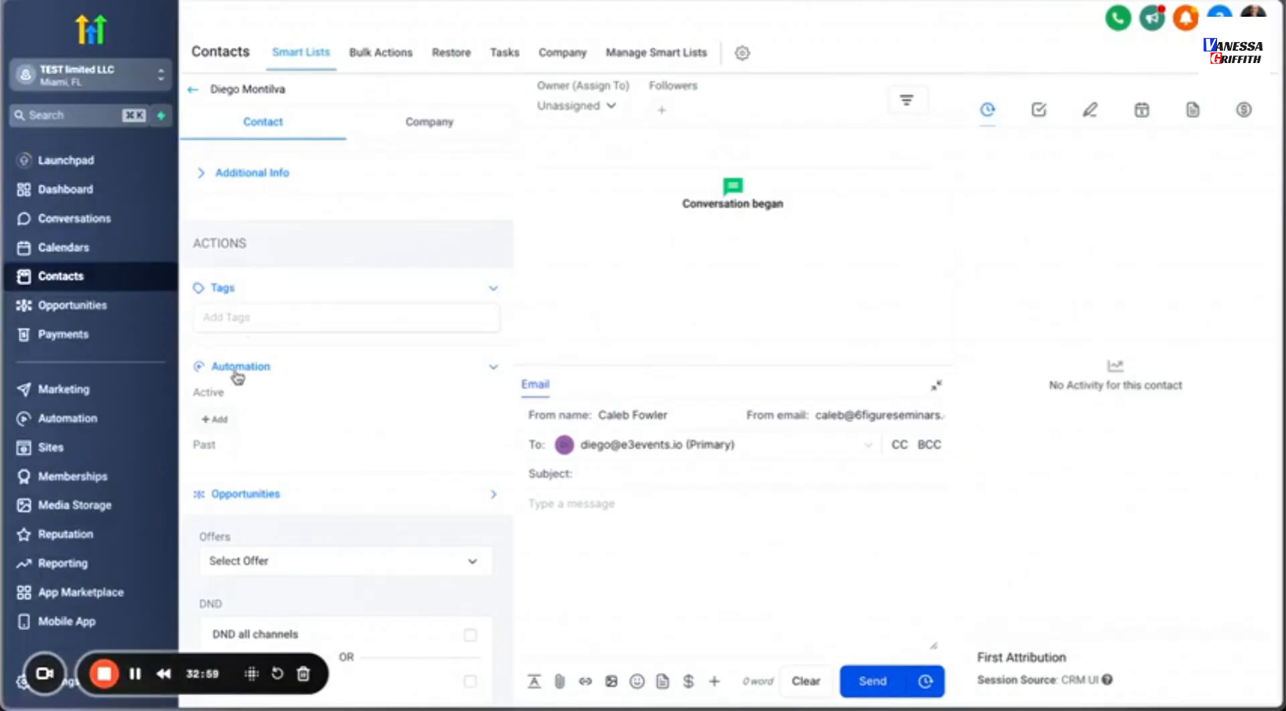
pyautogui.click(223, 429)
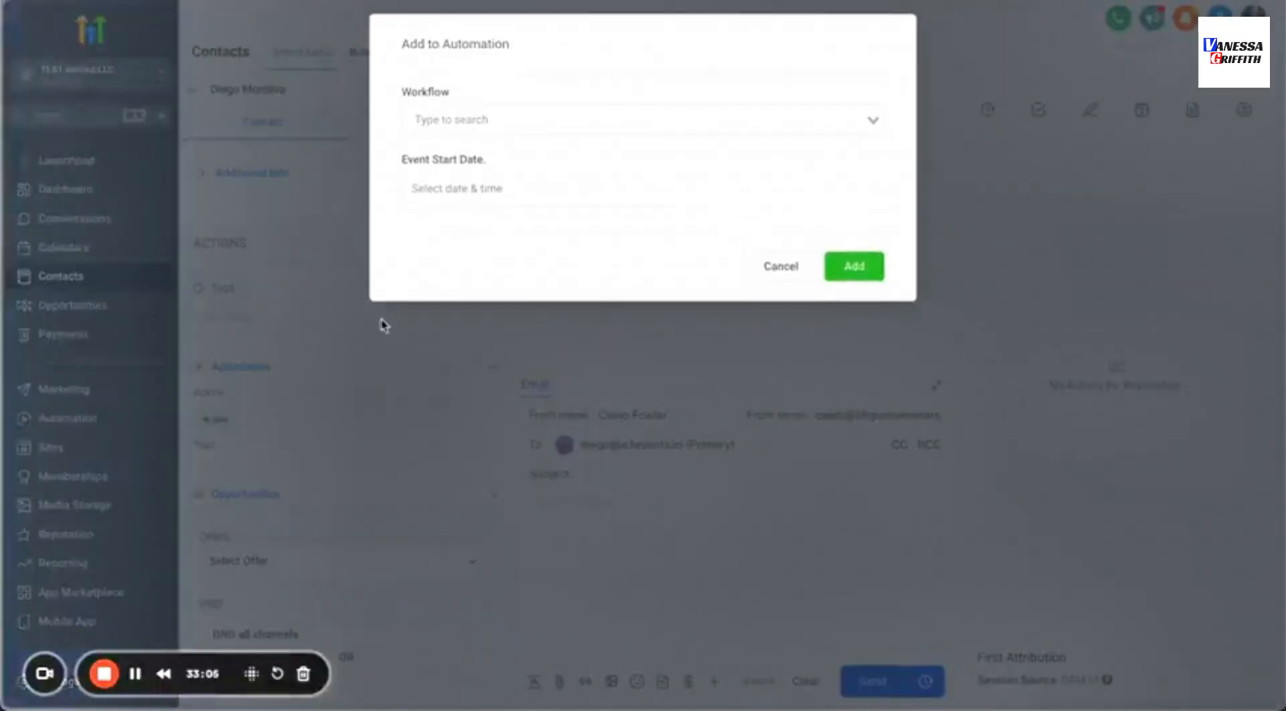
pyautogui.click(655, 134)
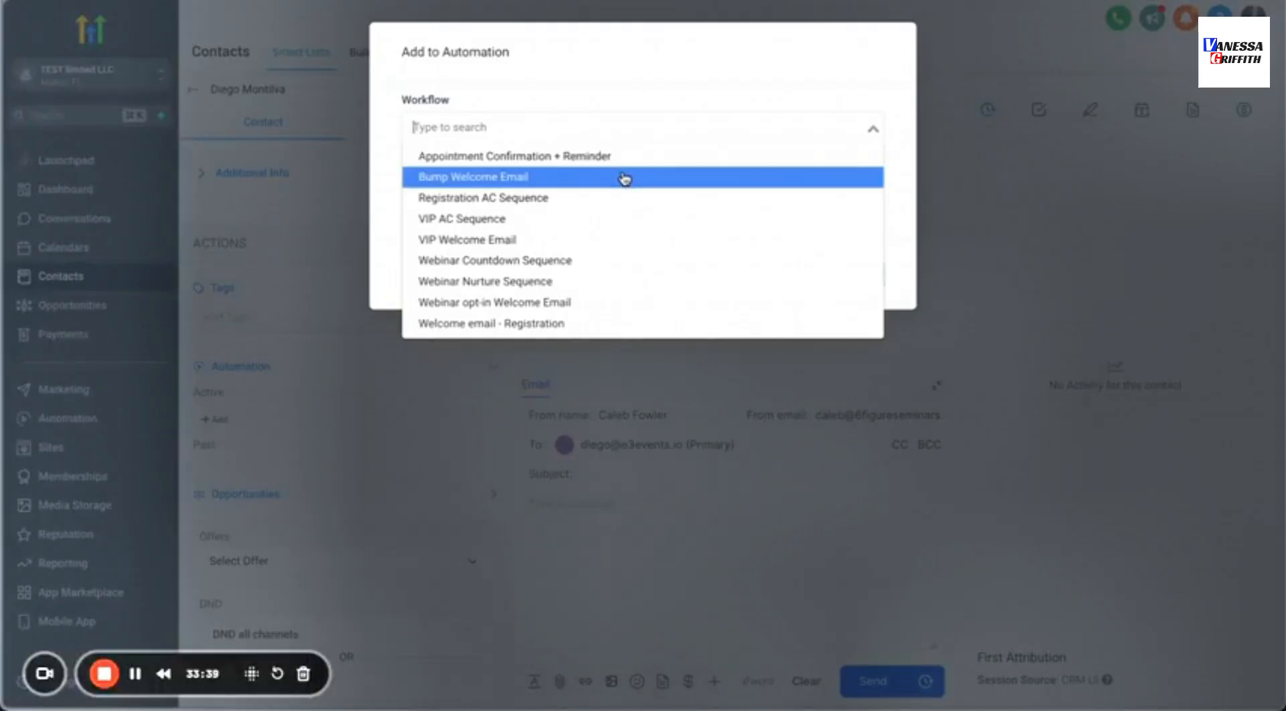
pyautogui.click(252, 339)
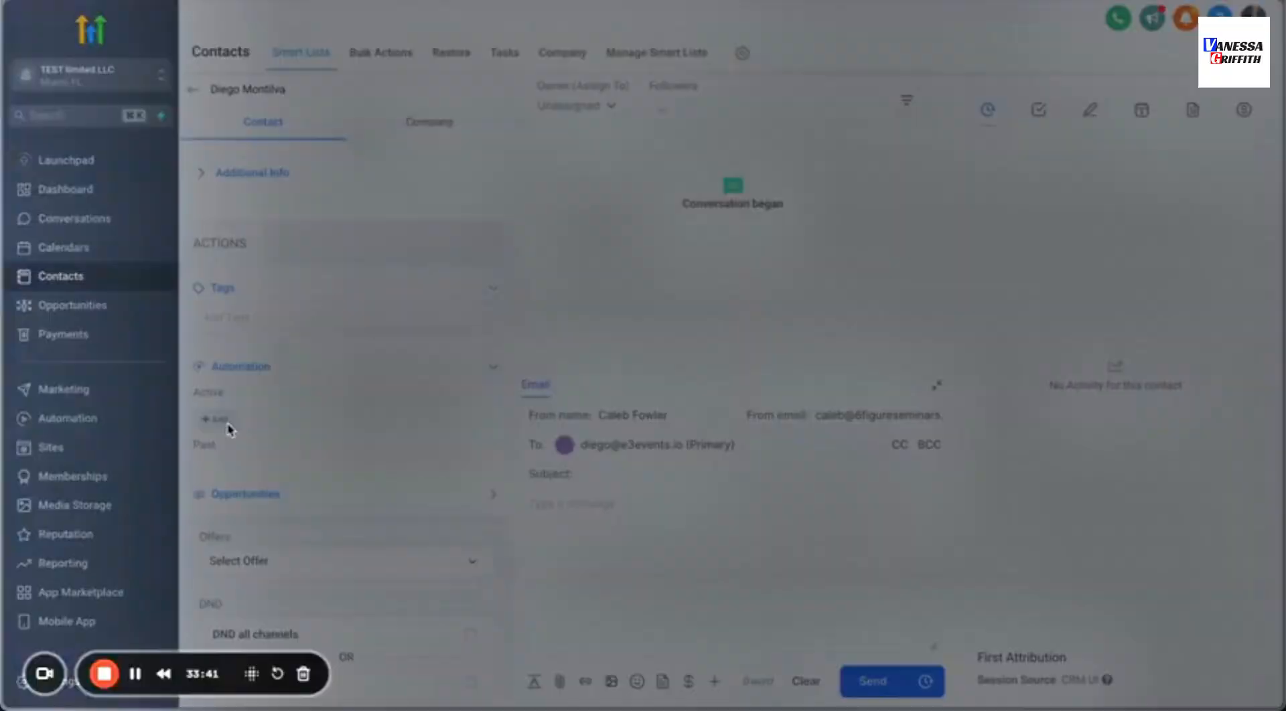
pyautogui.click(227, 427)
pyautogui.click(474, 126)
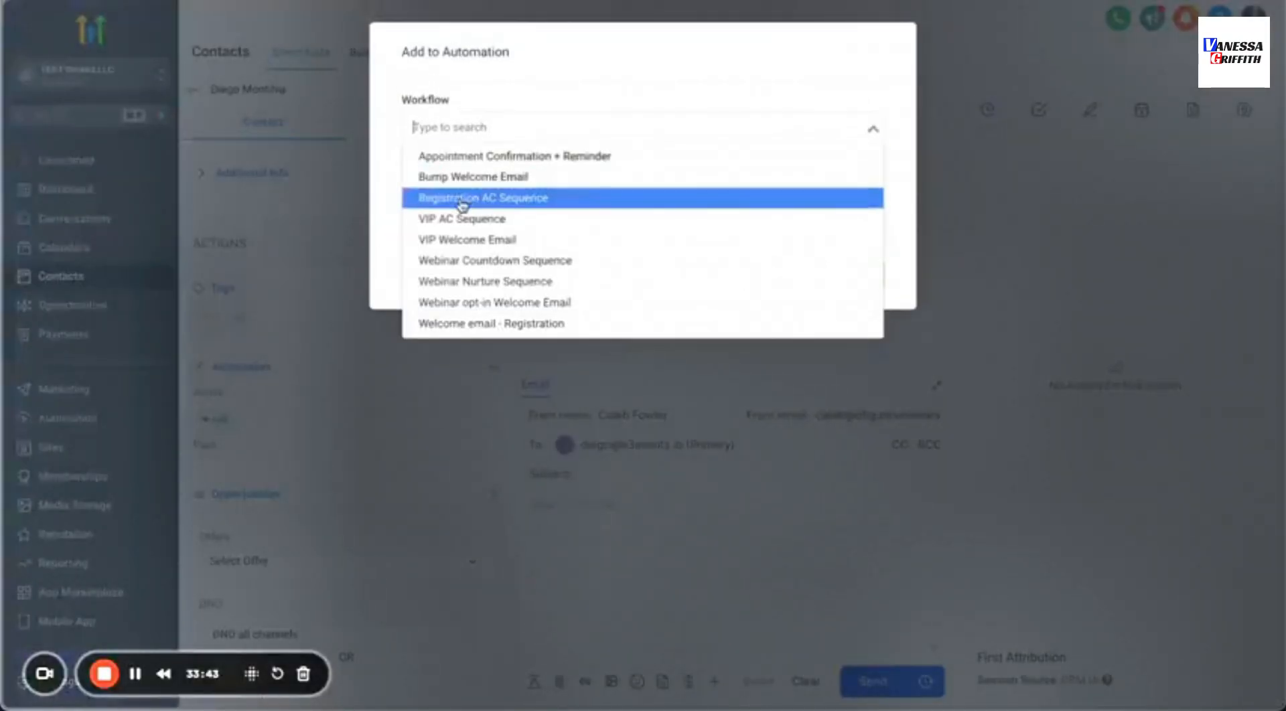
pyautogui.click(933, 207)
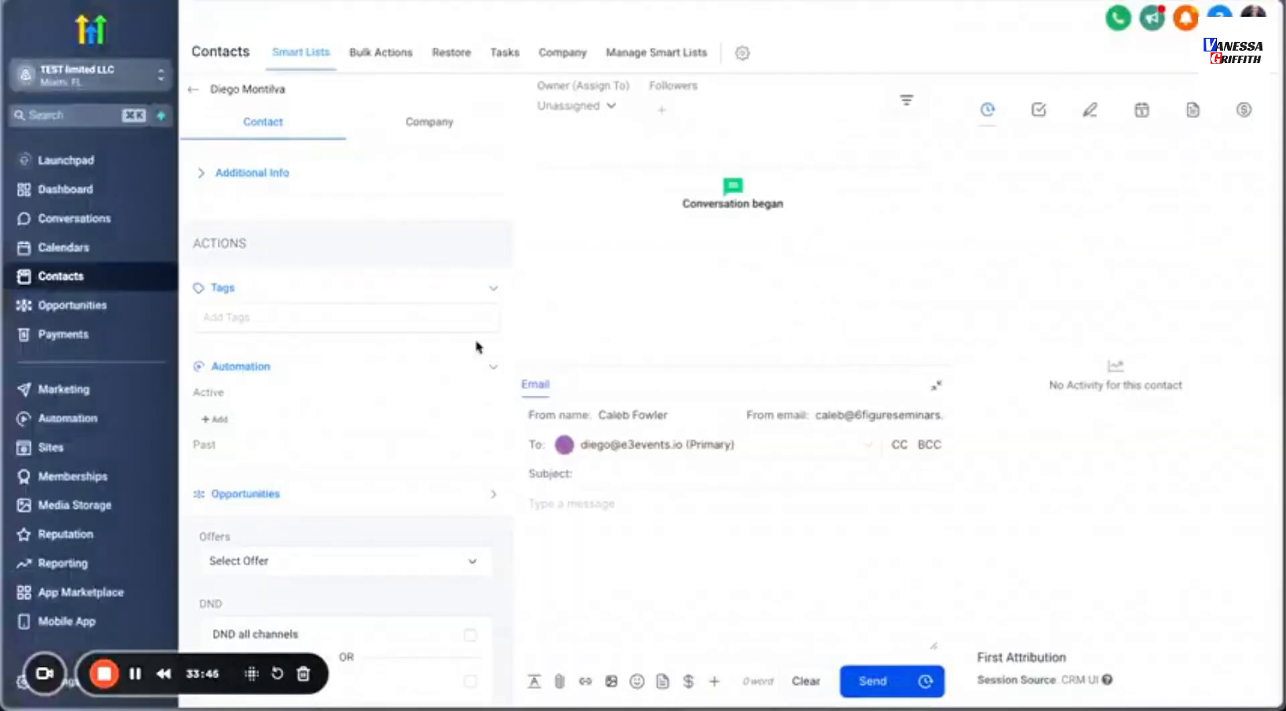
# Expand the Opportunities section among the contact's actions.
pyautogui.scroll(-5, 428, 355)
pyautogui.scroll(4, 382, 321)
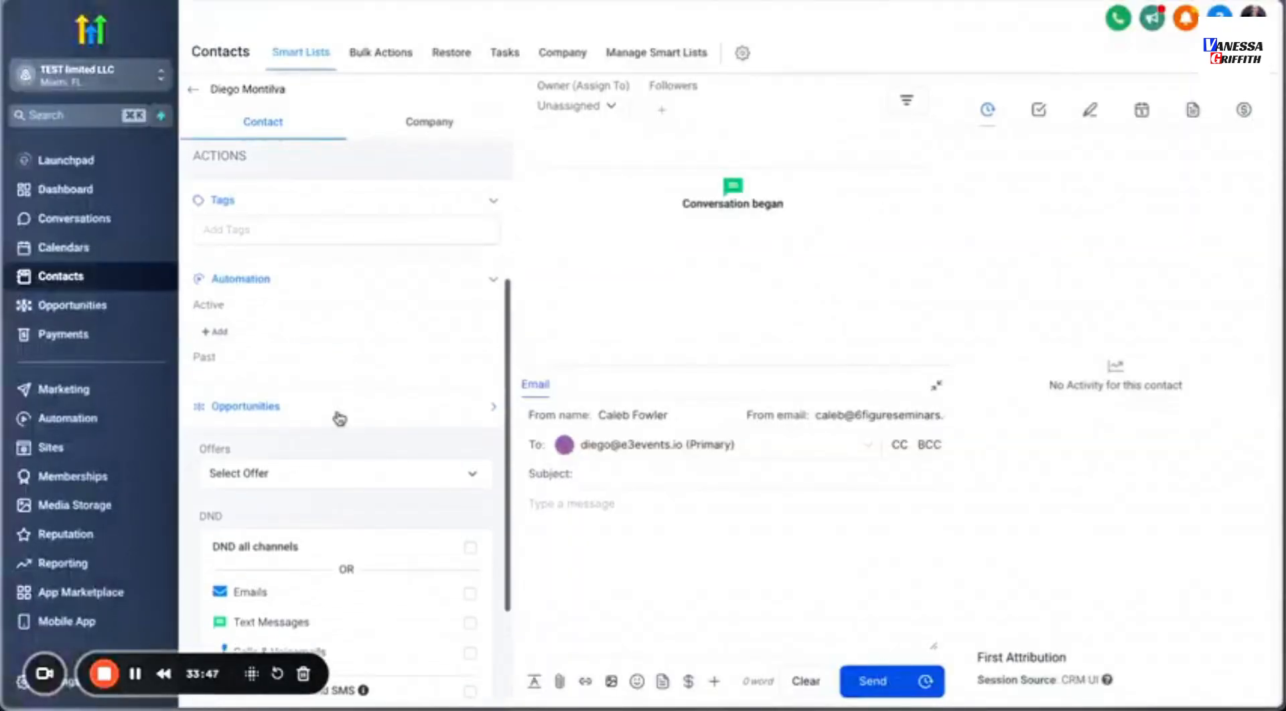
pyautogui.click(276, 416)
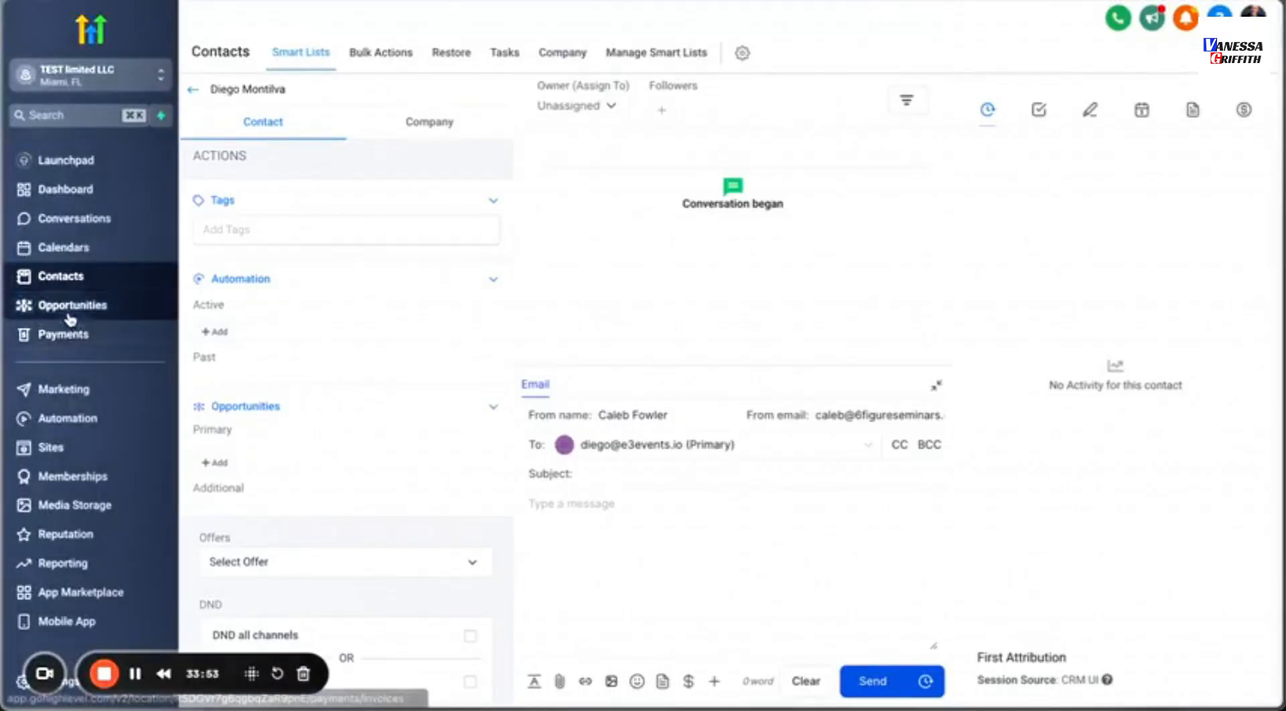
# Turn Do Not Disturb on and back off for the contact's emails, and do the same for text messages.
pyautogui.scroll(-4, 248, 380)
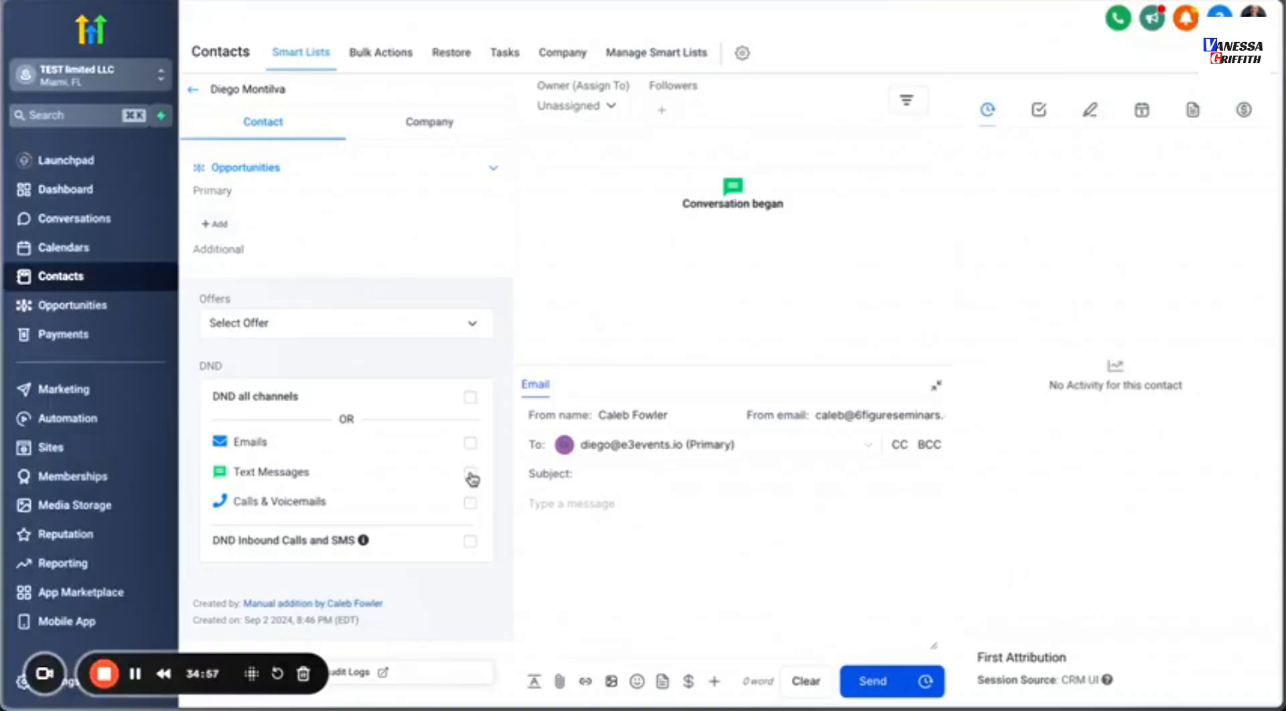
pyautogui.click(470, 446)
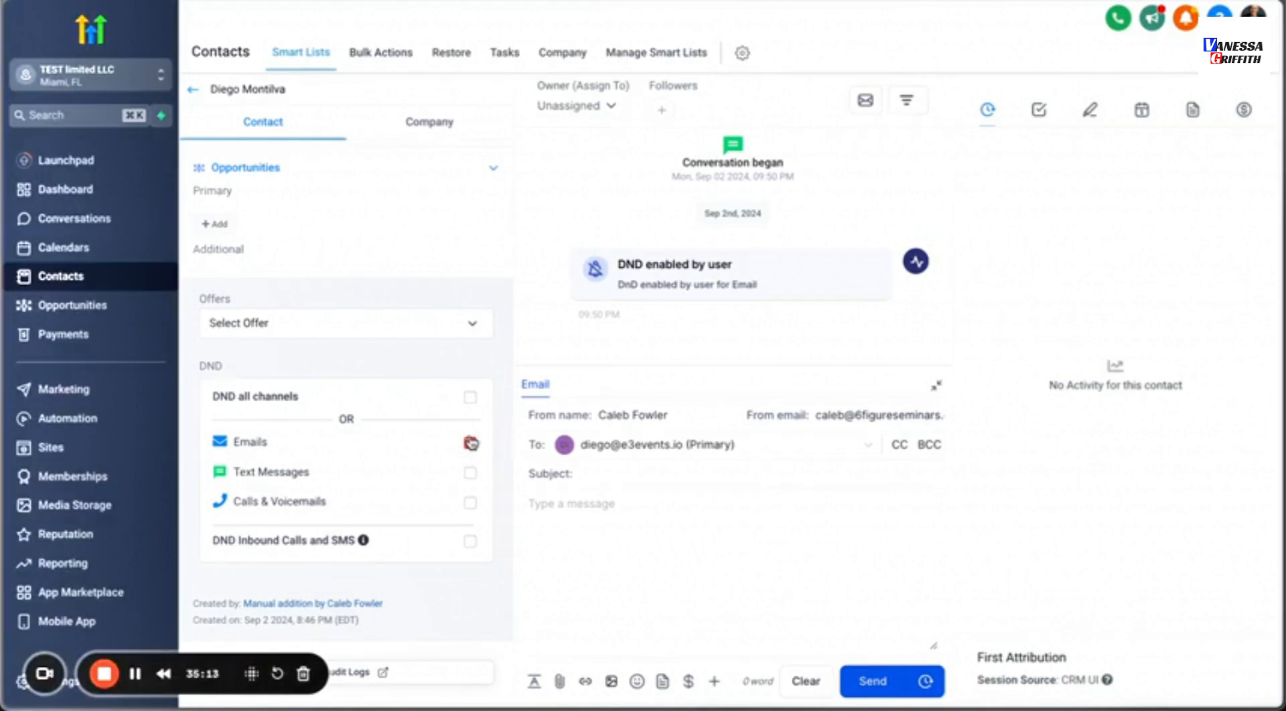
pyautogui.click(472, 444)
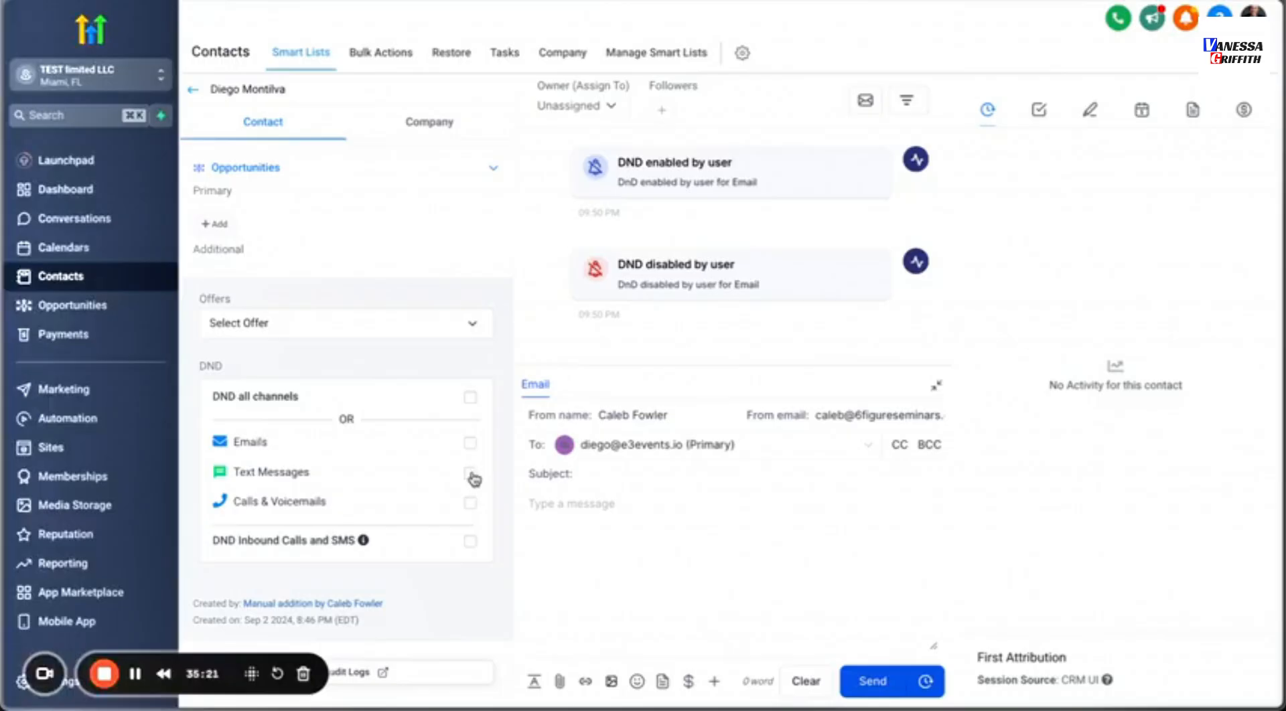
pyautogui.click(471, 475)
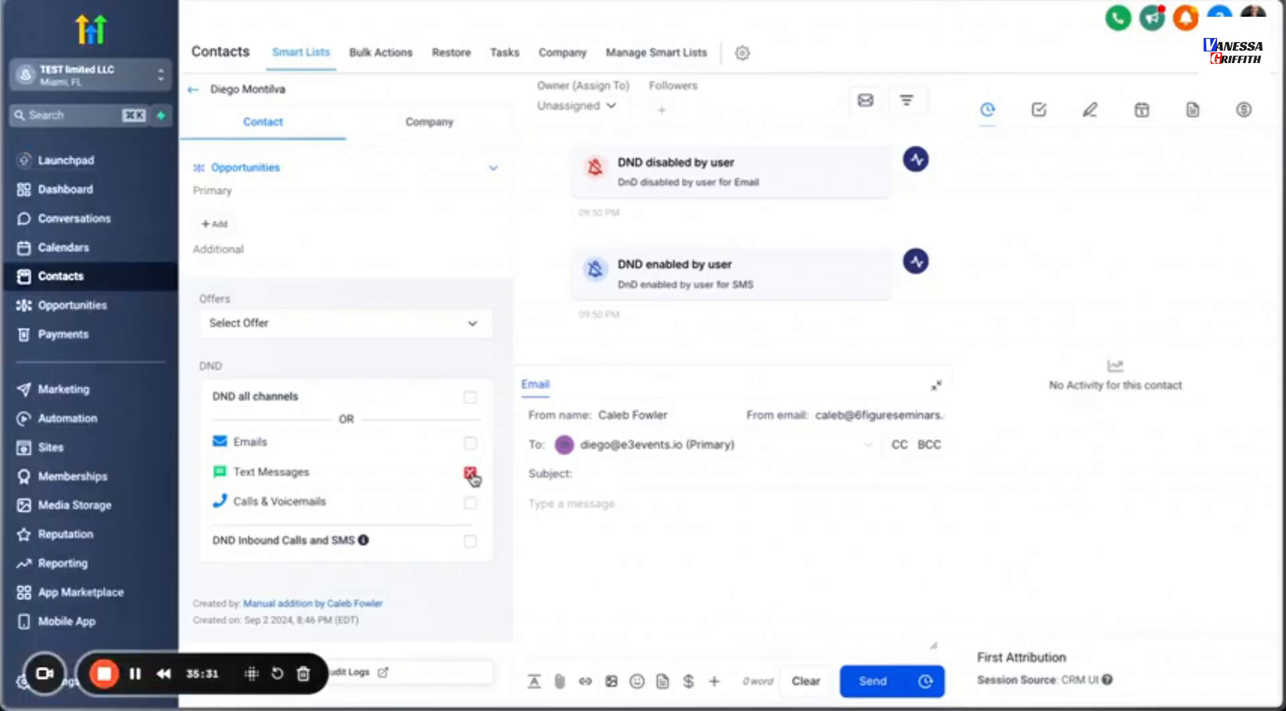
pyautogui.click(470, 473)
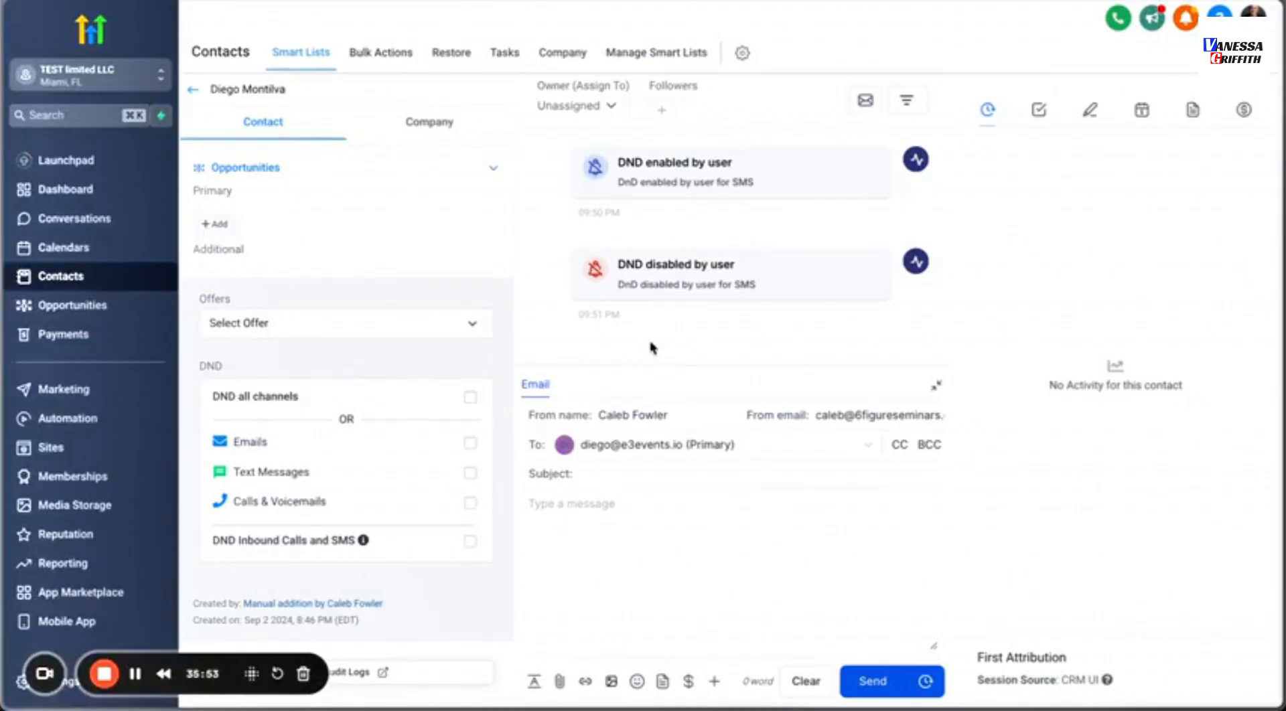
# Review the email and SMS Do Not Disturb entries in the contact's conversation history.
pyautogui.scroll(2, 653, 347)
pyautogui.scroll(3, 653, 347)
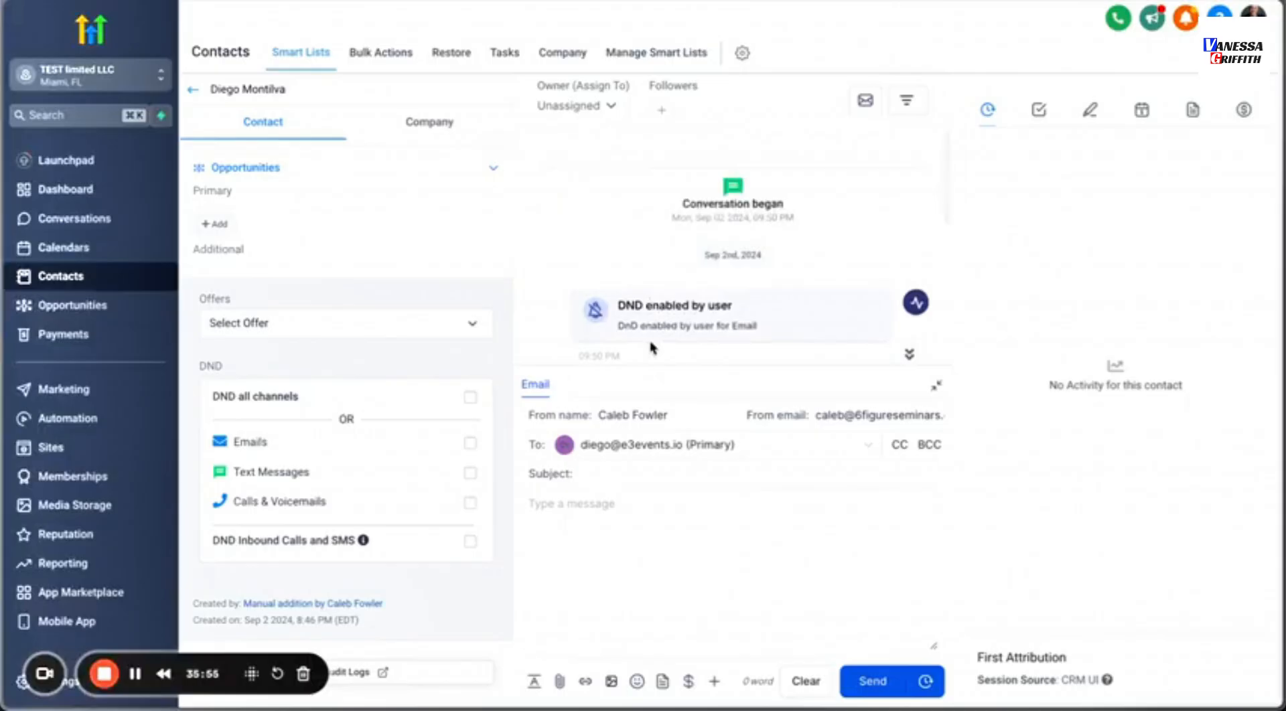
pyautogui.scroll(-1, 651, 347)
pyautogui.scroll(-5, 651, 347)
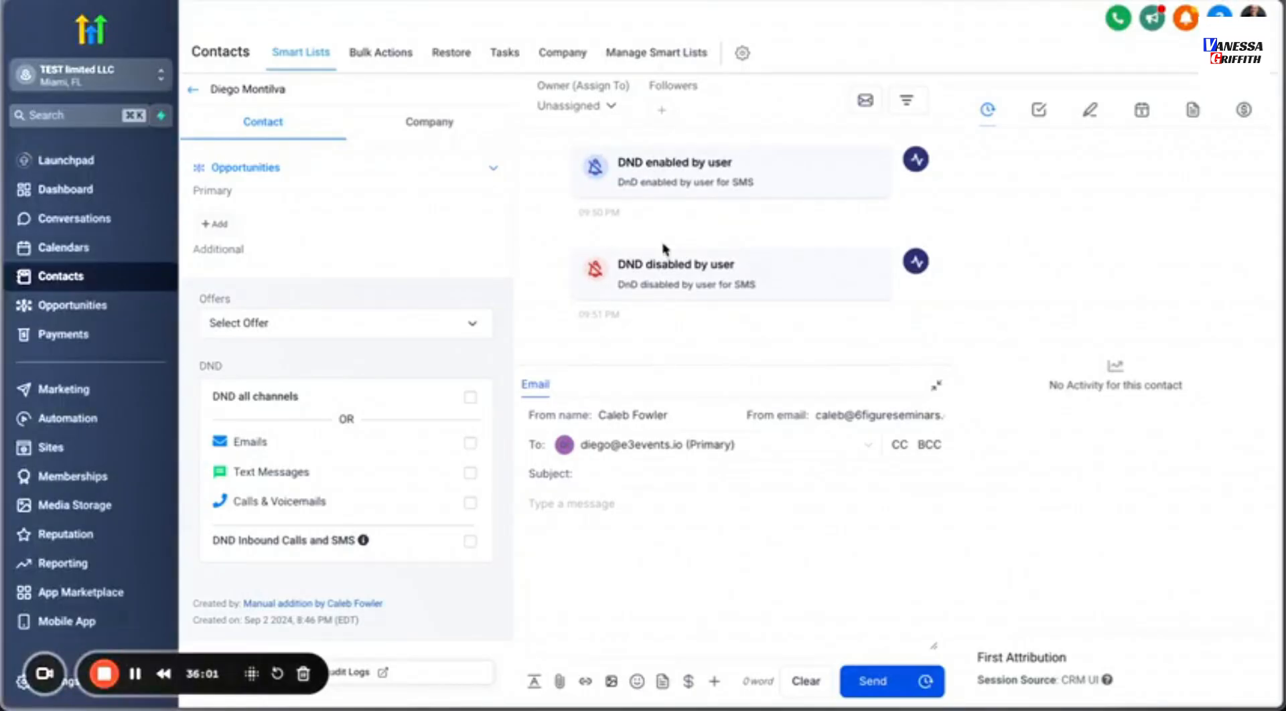
pyautogui.scroll(1, 694, 370)
pyautogui.scroll(3, 695, 369)
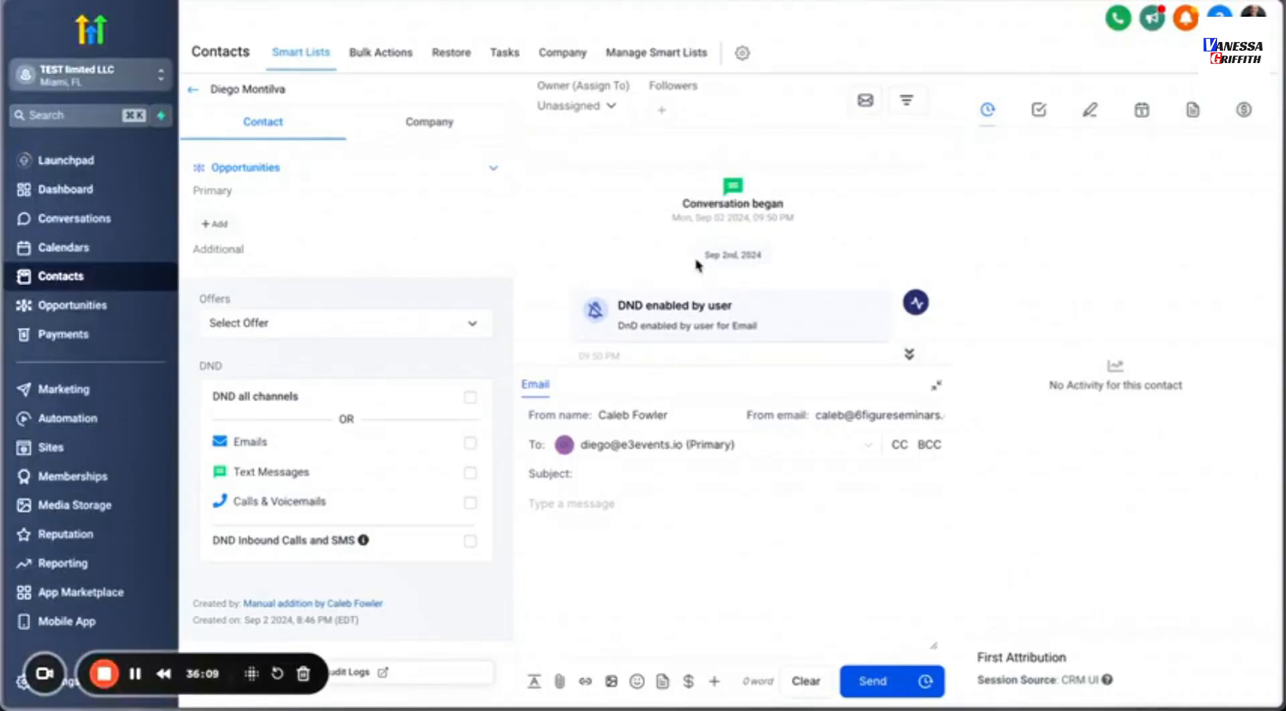
pyautogui.click(909, 354)
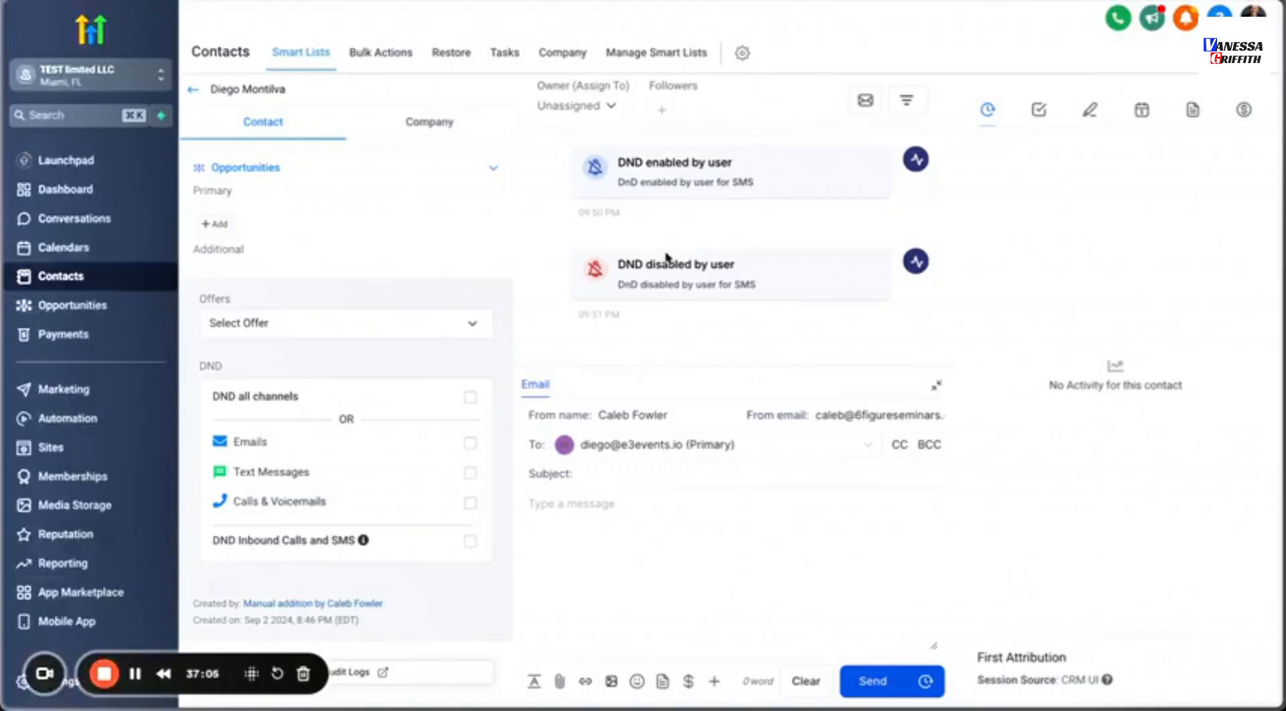
pyautogui.scroll(5, 666, 258)
pyautogui.scroll(-2, 666, 258)
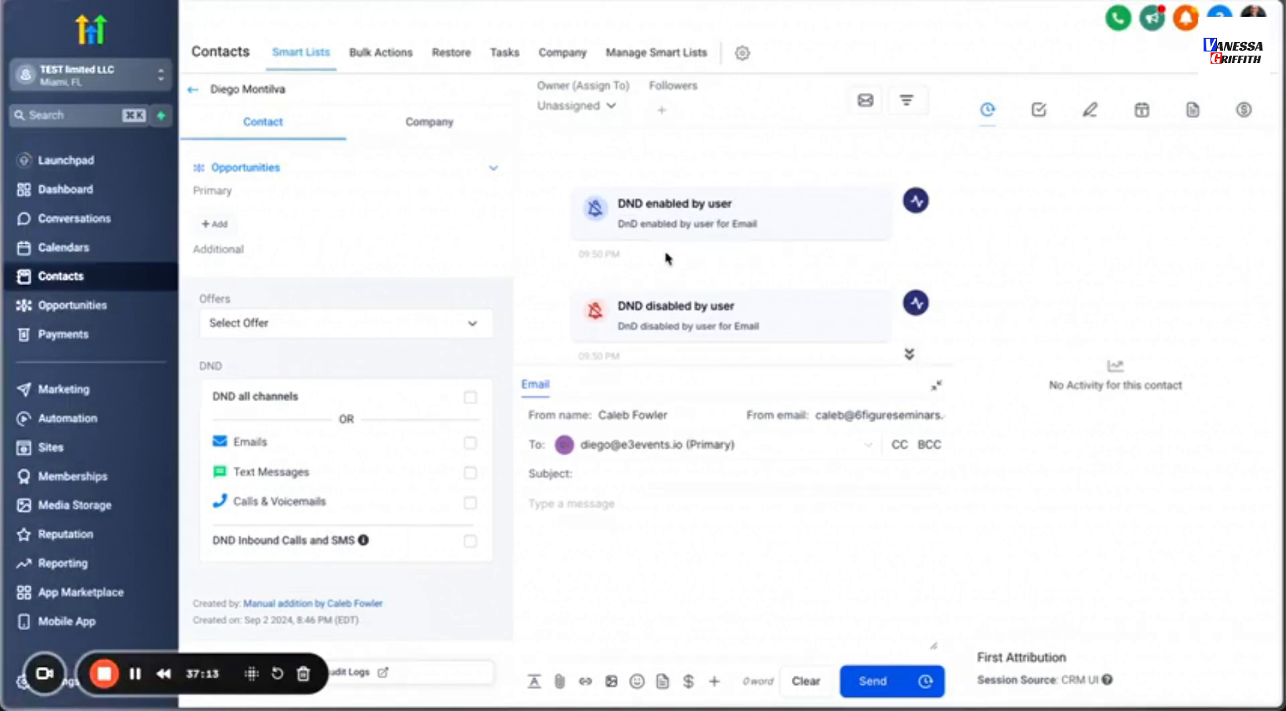
pyautogui.scroll(4, 392, 239)
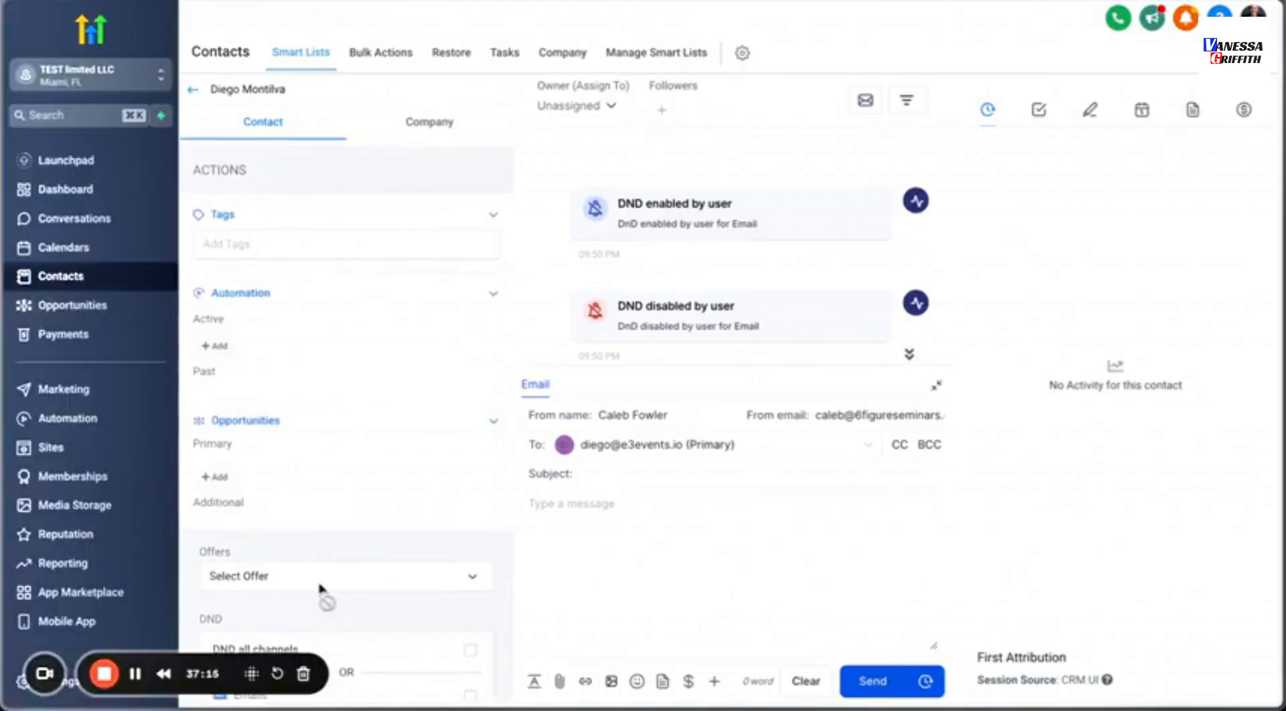
pyautogui.scroll(4, 382, 335)
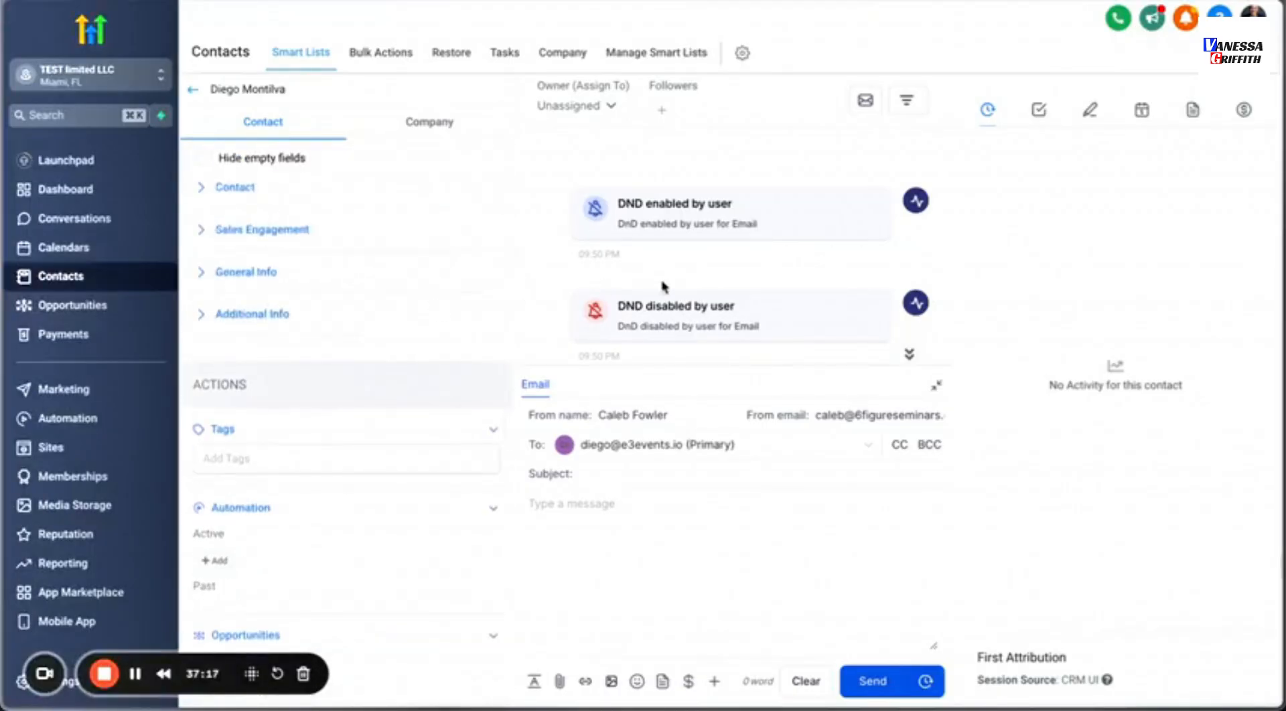
pyautogui.scroll(-1, 663, 286)
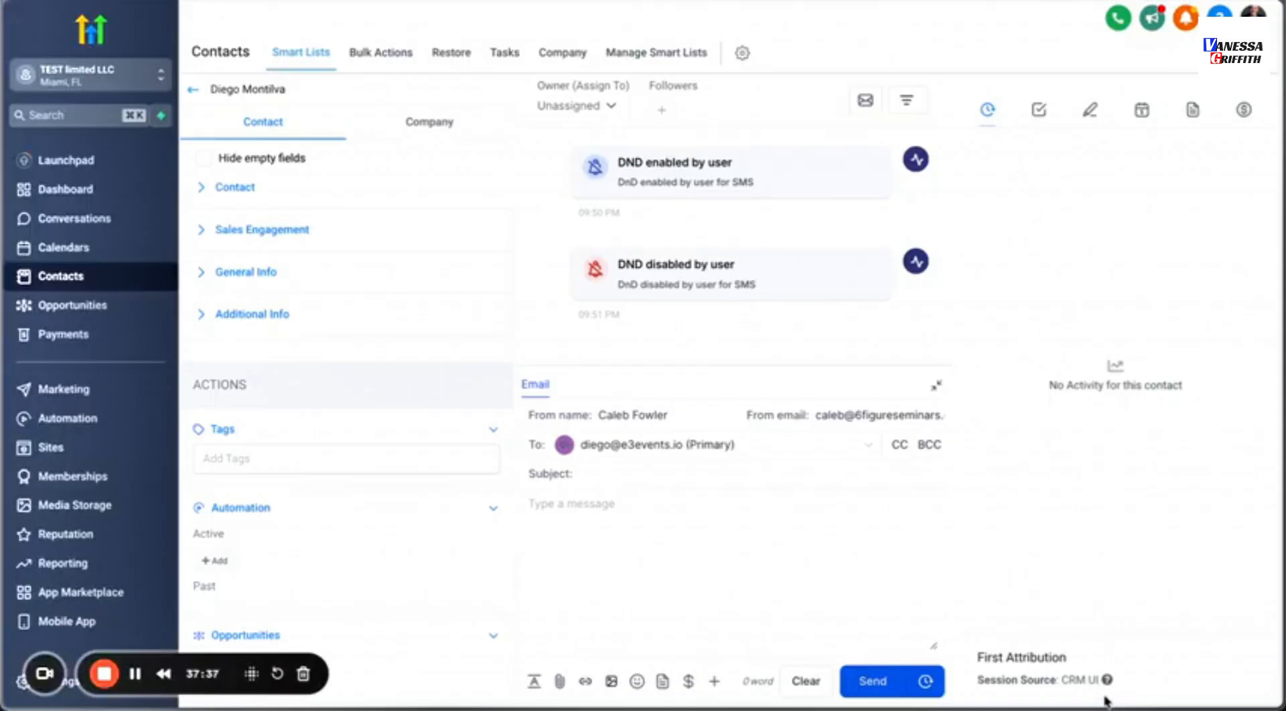
# View the contact's tasks, and add and save a note reading "TEST" on the contact record.
pyautogui.moveTo(1106, 684)
pyautogui.click(1039, 112)
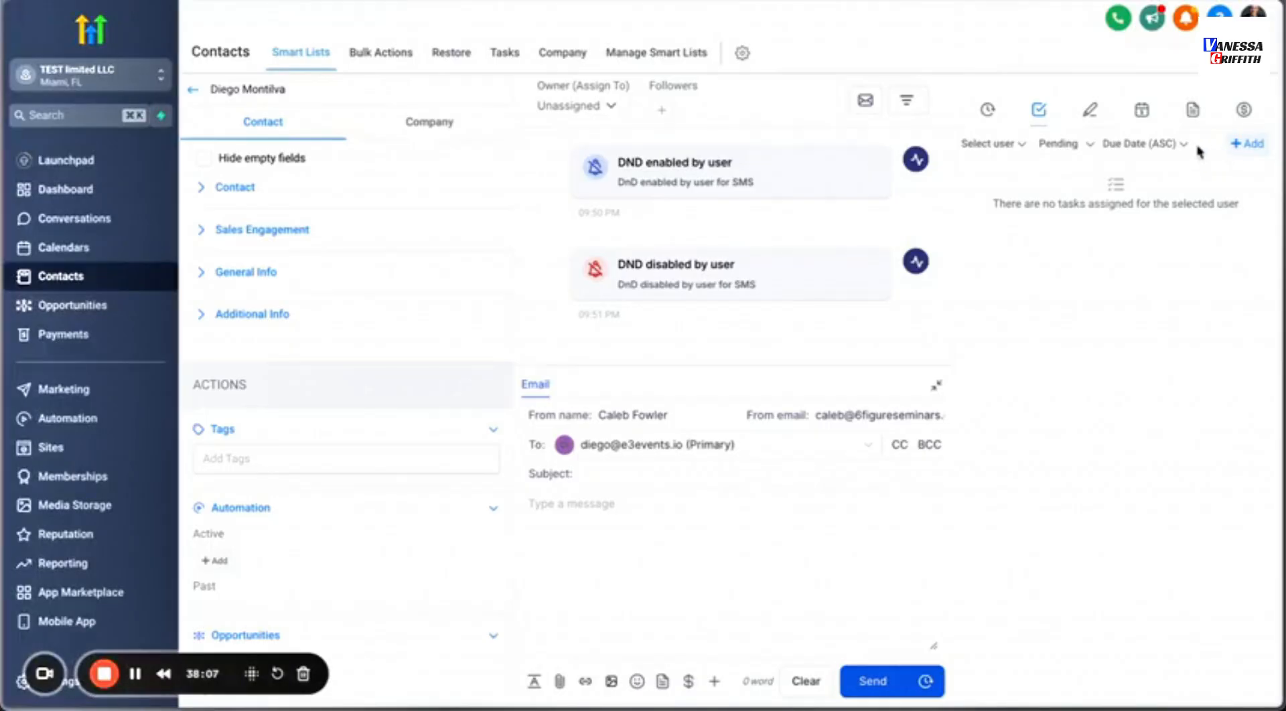
pyautogui.click(1089, 111)
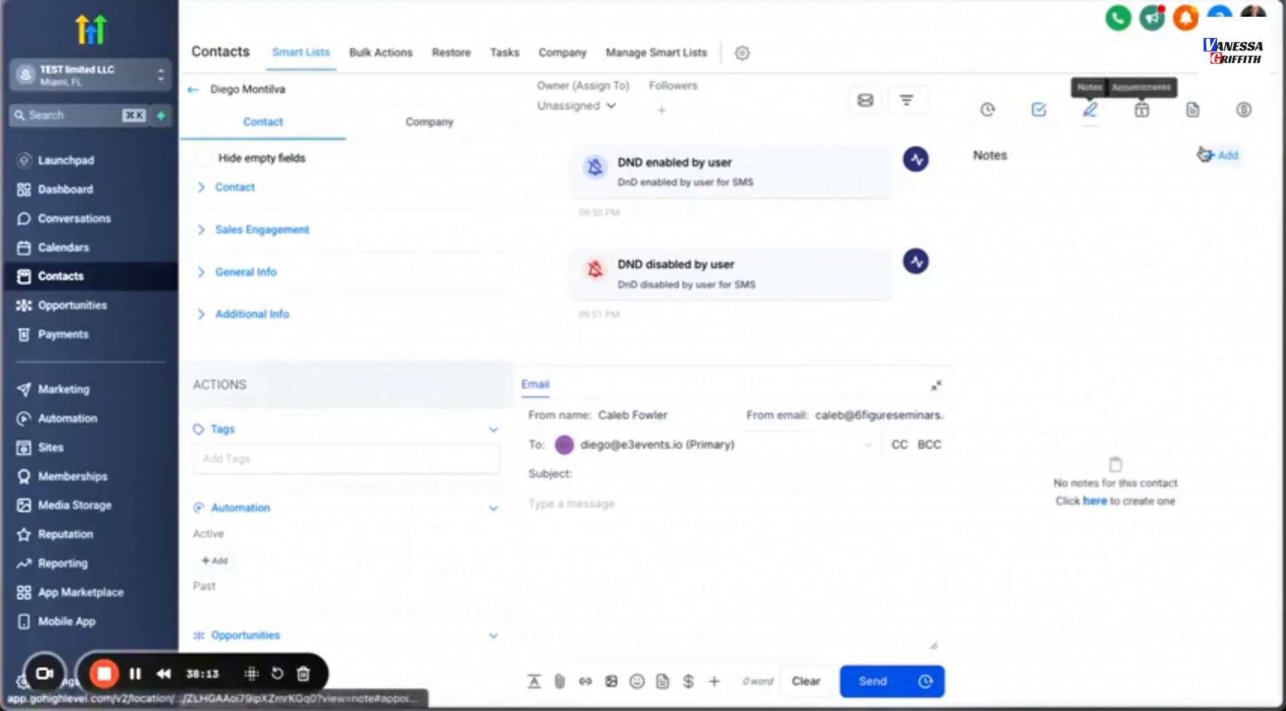
pyautogui.click(1216, 156)
pyautogui.click(1160, 164)
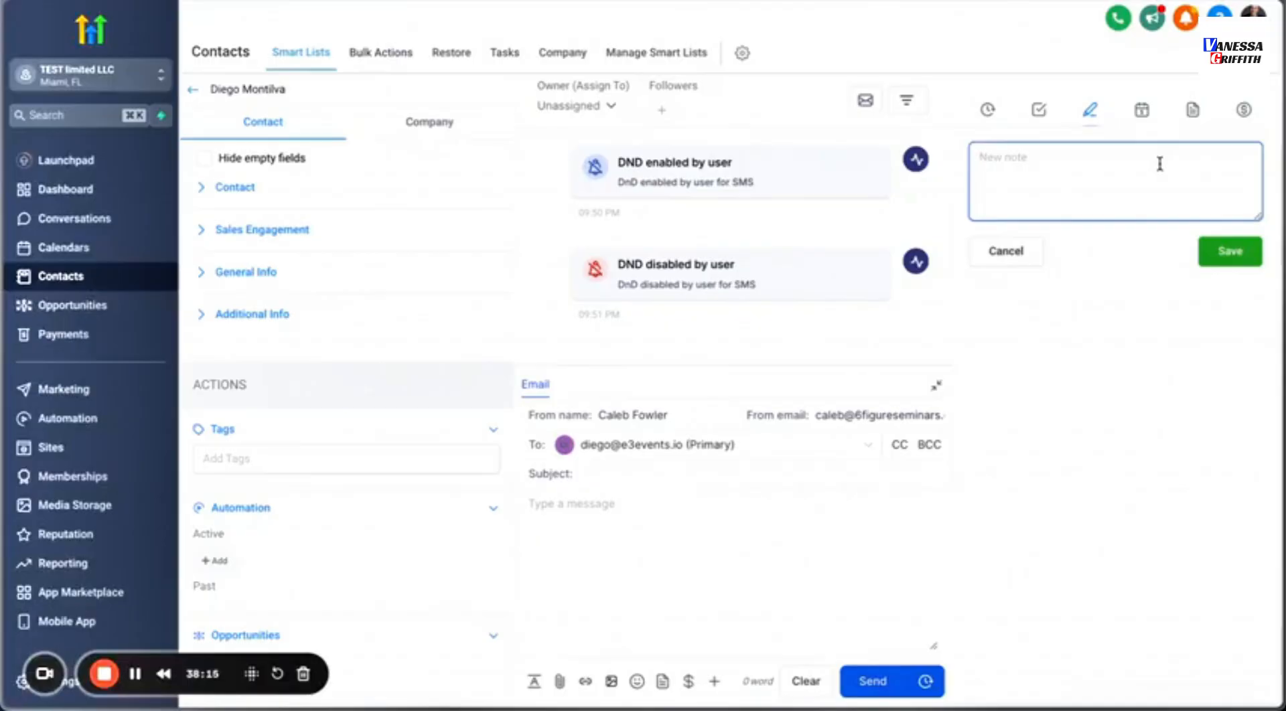
pyautogui.write('TEST')
pyautogui.click(1232, 252)
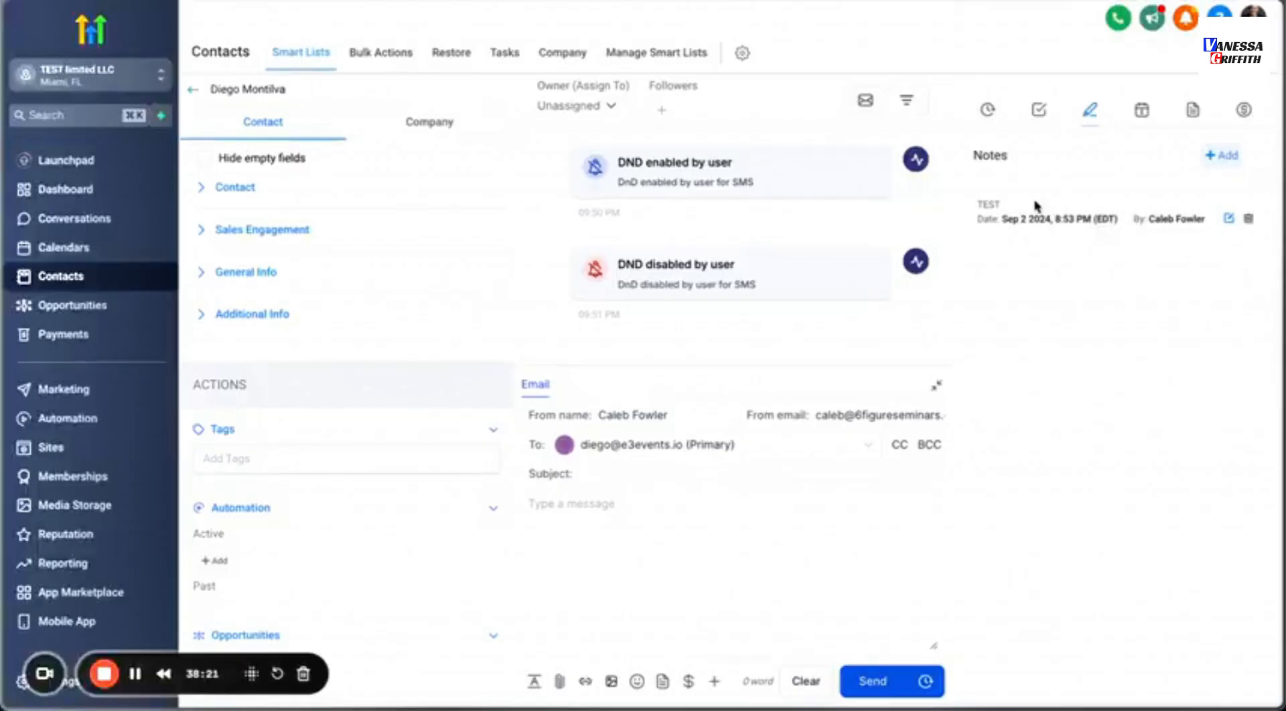
pyautogui.moveTo(1003, 205); pyautogui.dragTo(978, 207)
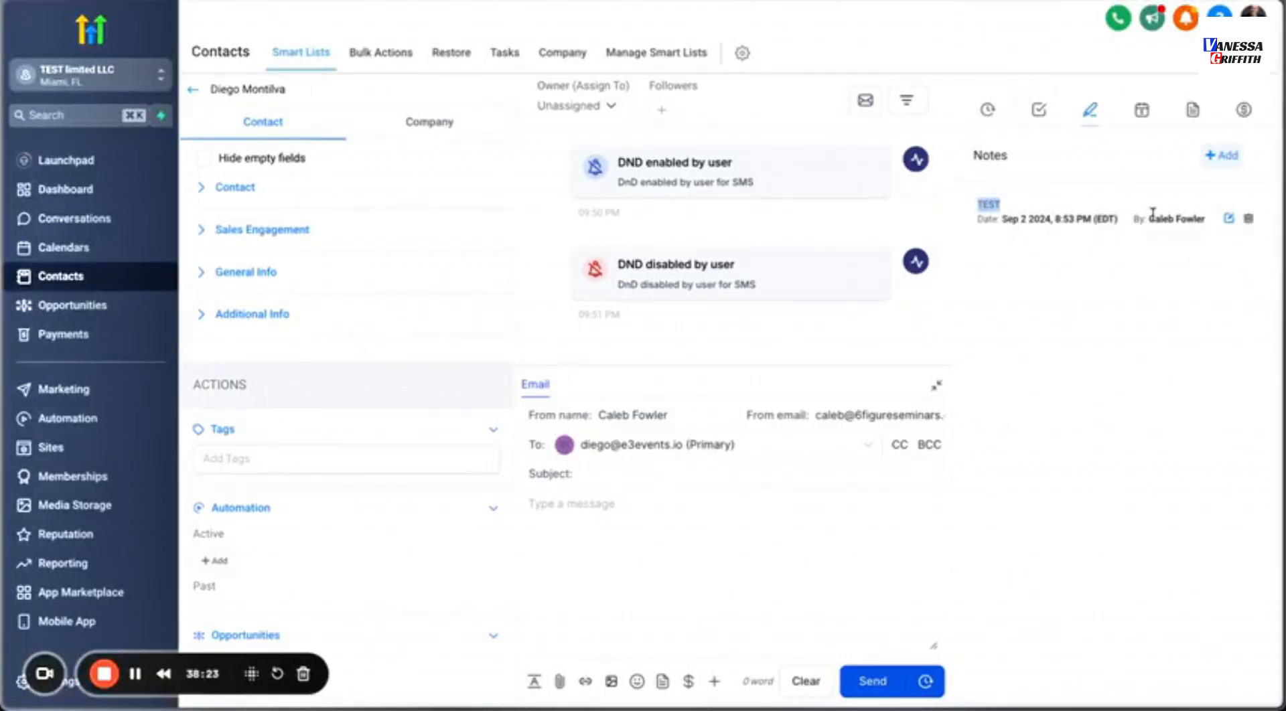
pyautogui.click(1164, 220)
# Review the contact's appointments, documents and payment records, including transactions, subscriptions and invoices.
pyautogui.click(1141, 108)
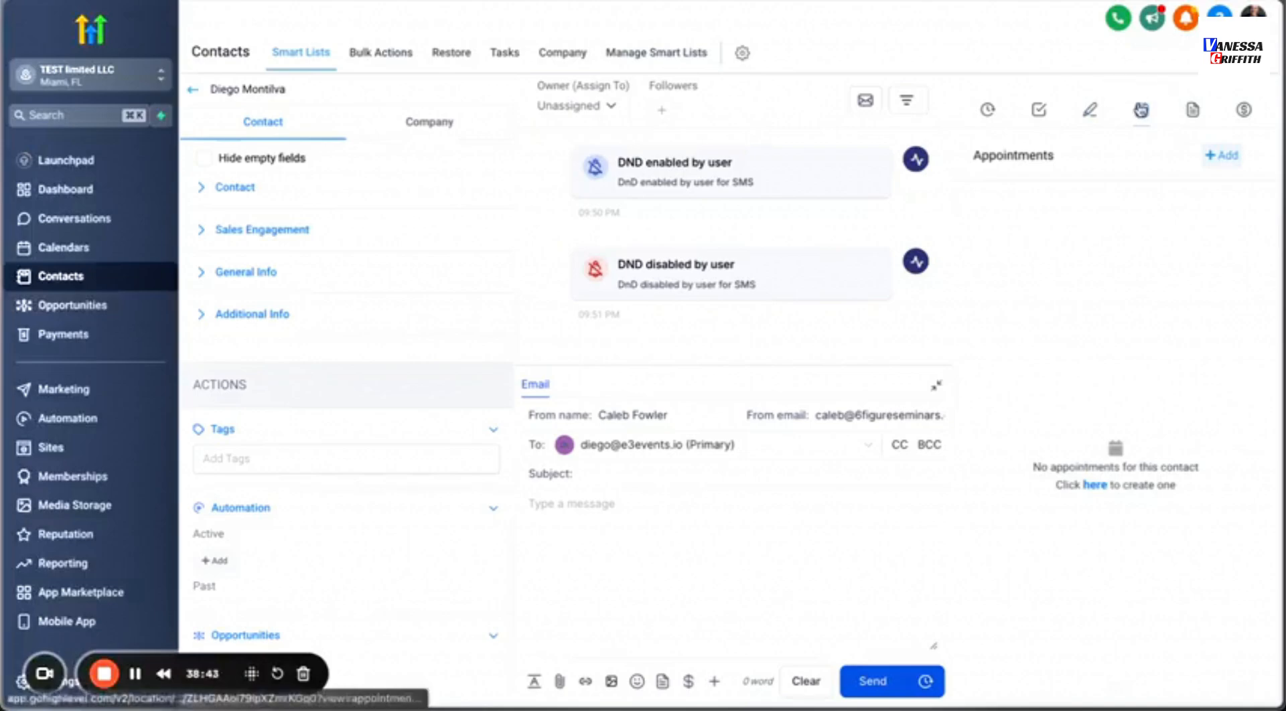
pyautogui.click(1195, 112)
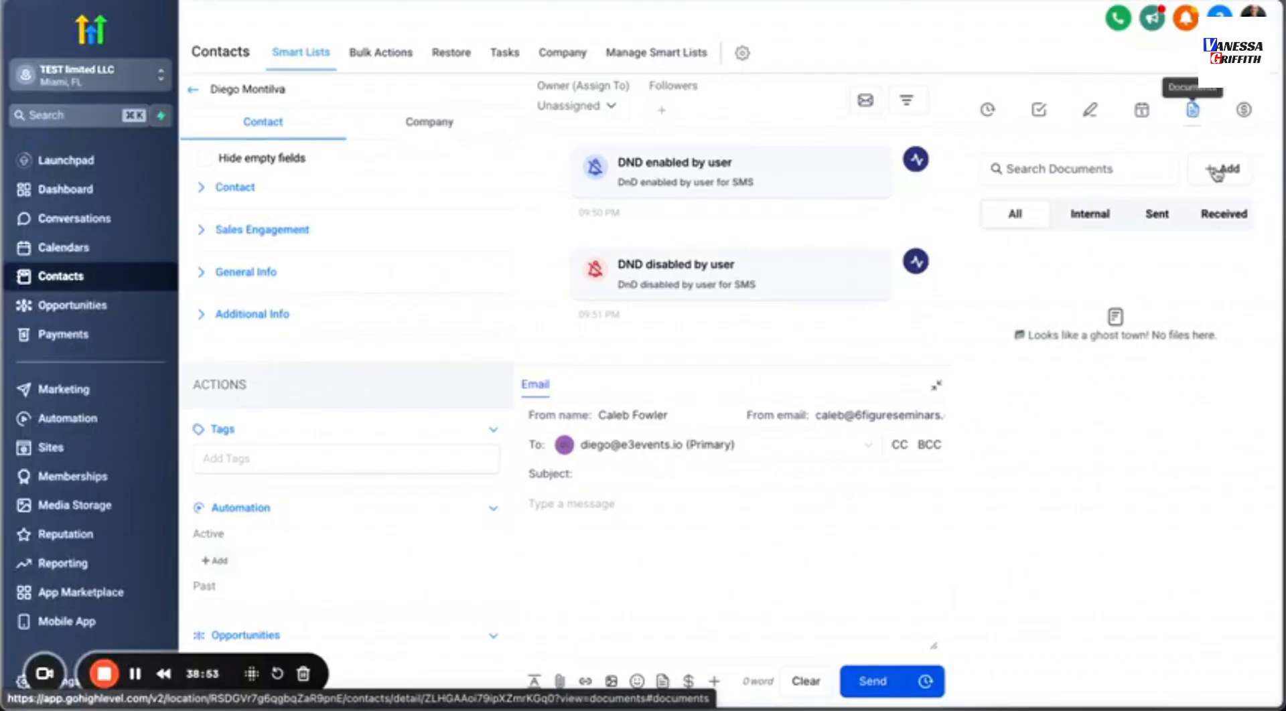
pyautogui.click(1241, 121)
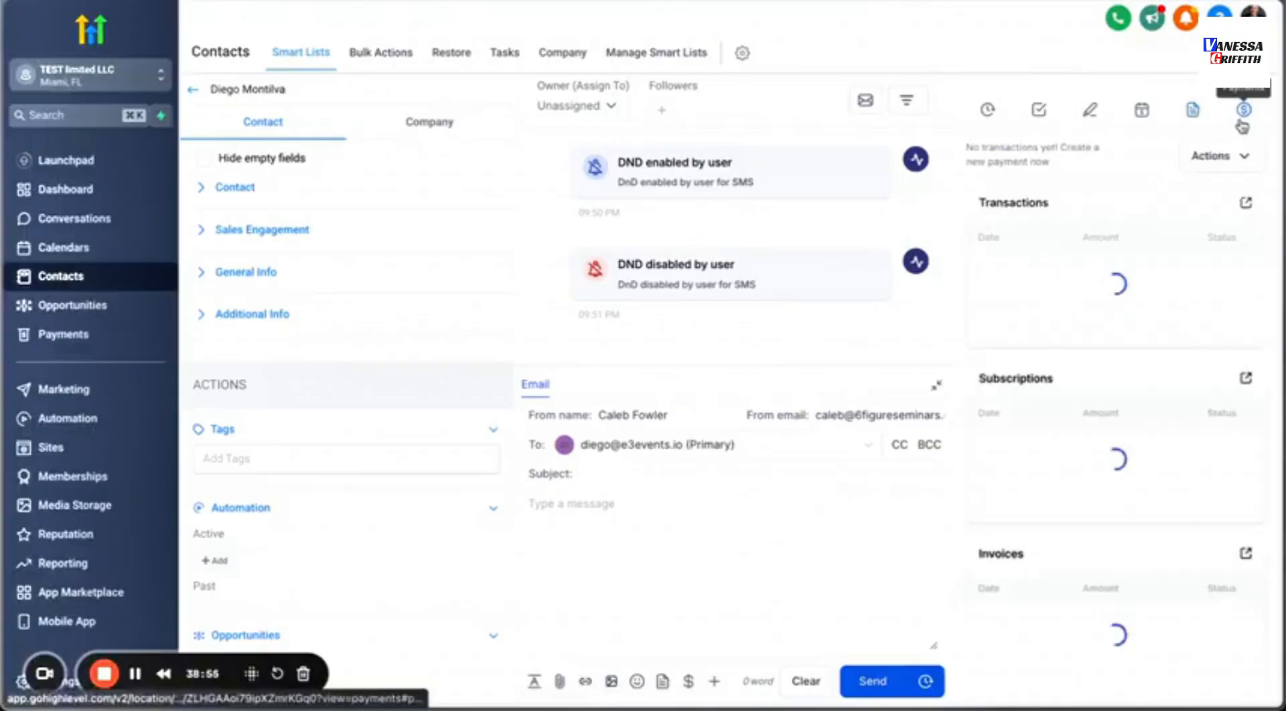
pyautogui.scroll(-1, 1081, 301)
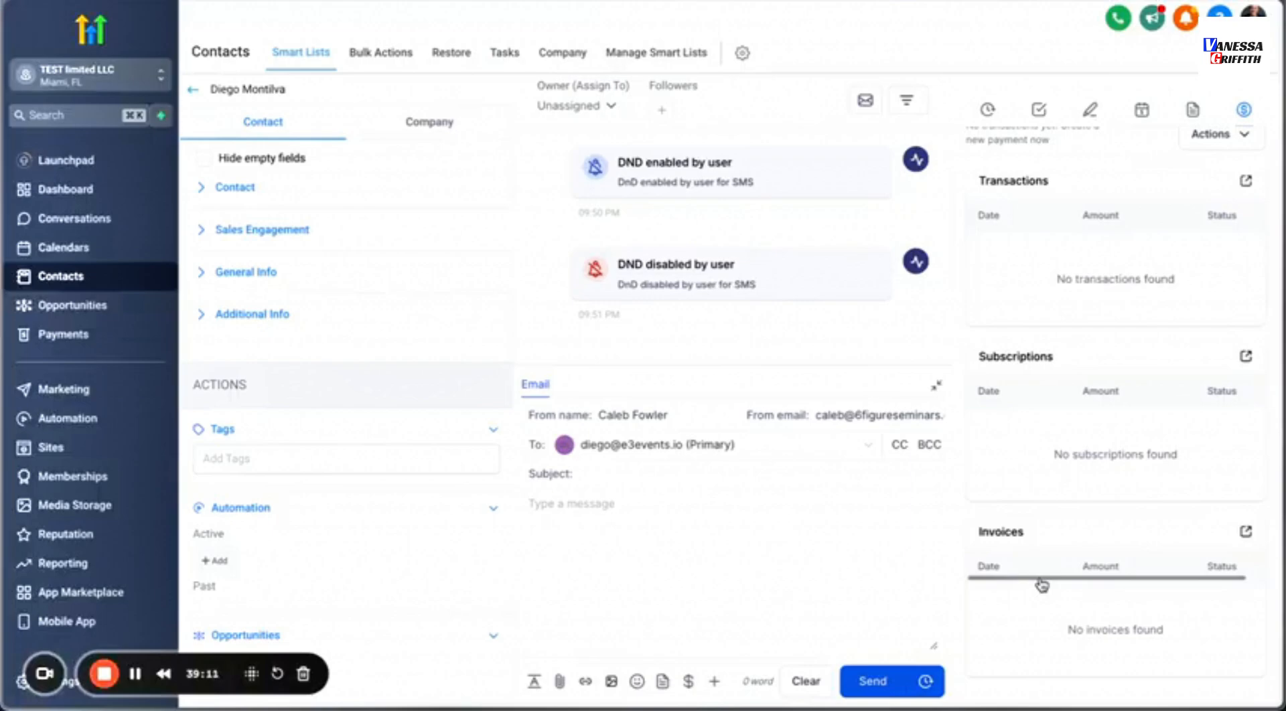
pyautogui.scroll(1, 1042, 585)
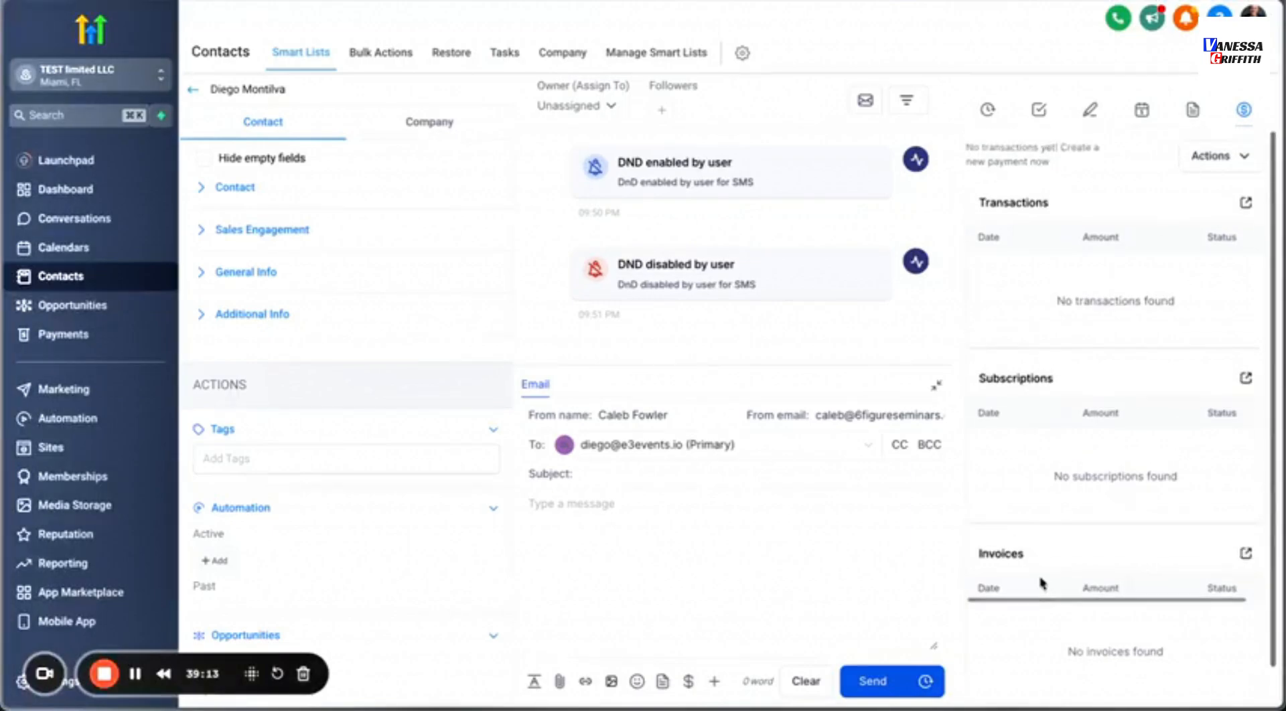
# Look over the Charge Now form's Amount and Description fields for this contact, and cancel it without charging.
pyautogui.click(1191, 166)
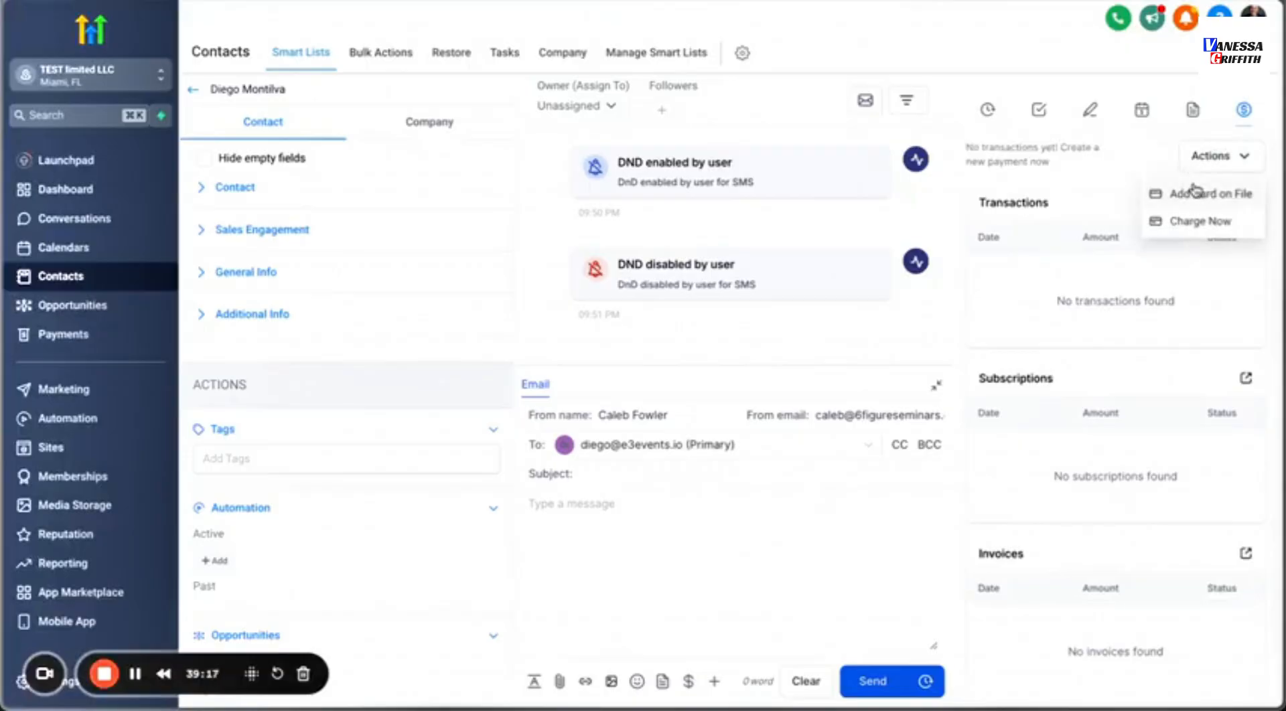
pyautogui.click(1182, 224)
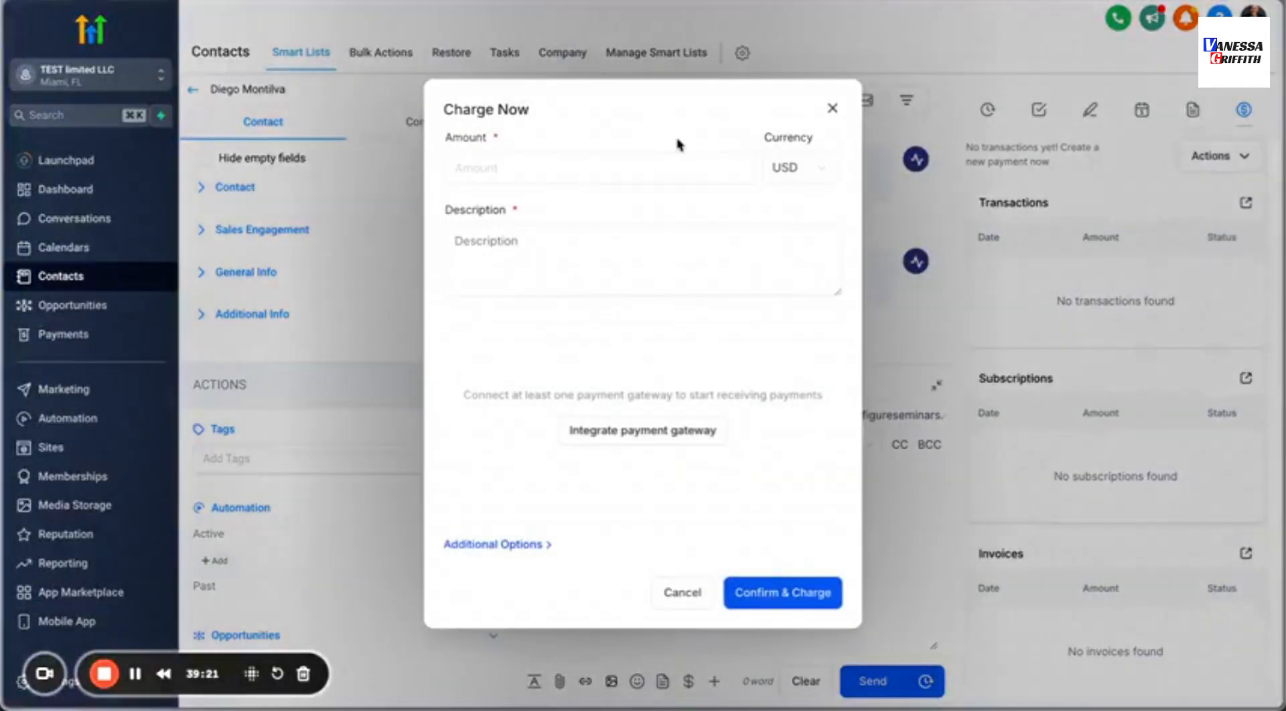
pyautogui.click(634, 165)
pyautogui.click(595, 235)
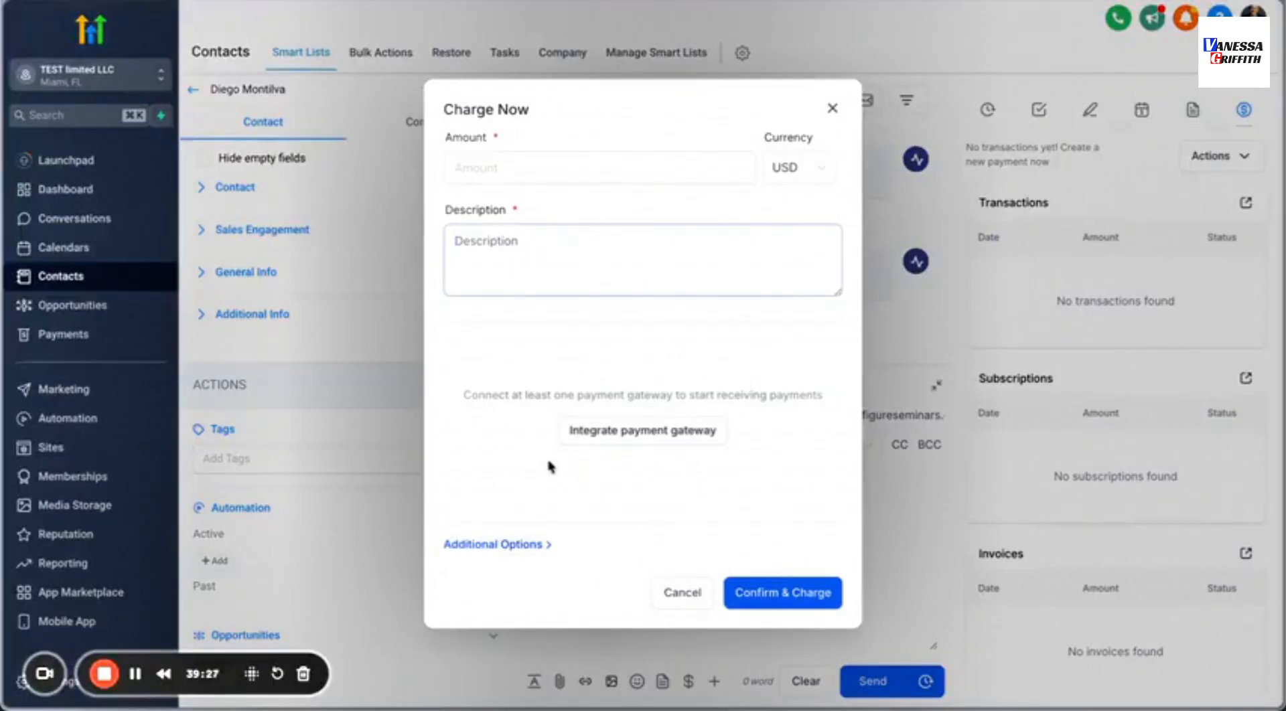
pyautogui.click(658, 594)
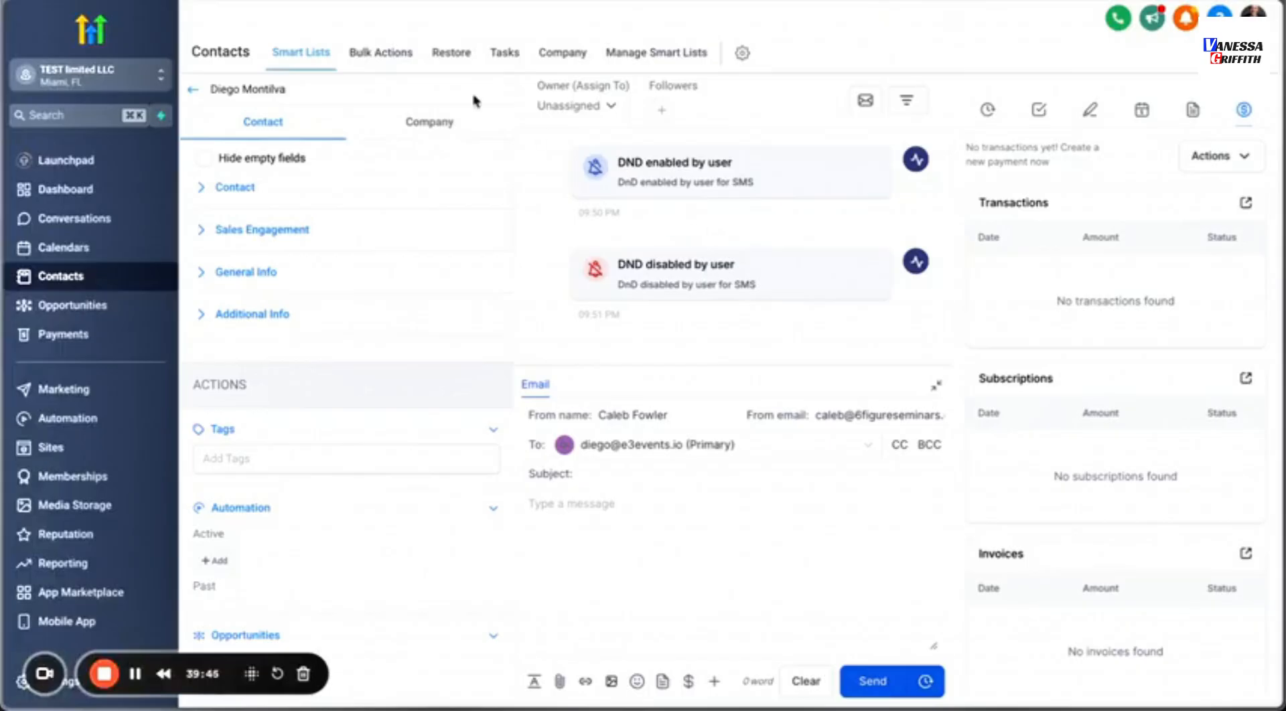
# Check the company details of the contact record, and return to its contact details.
pyautogui.click(408, 146)
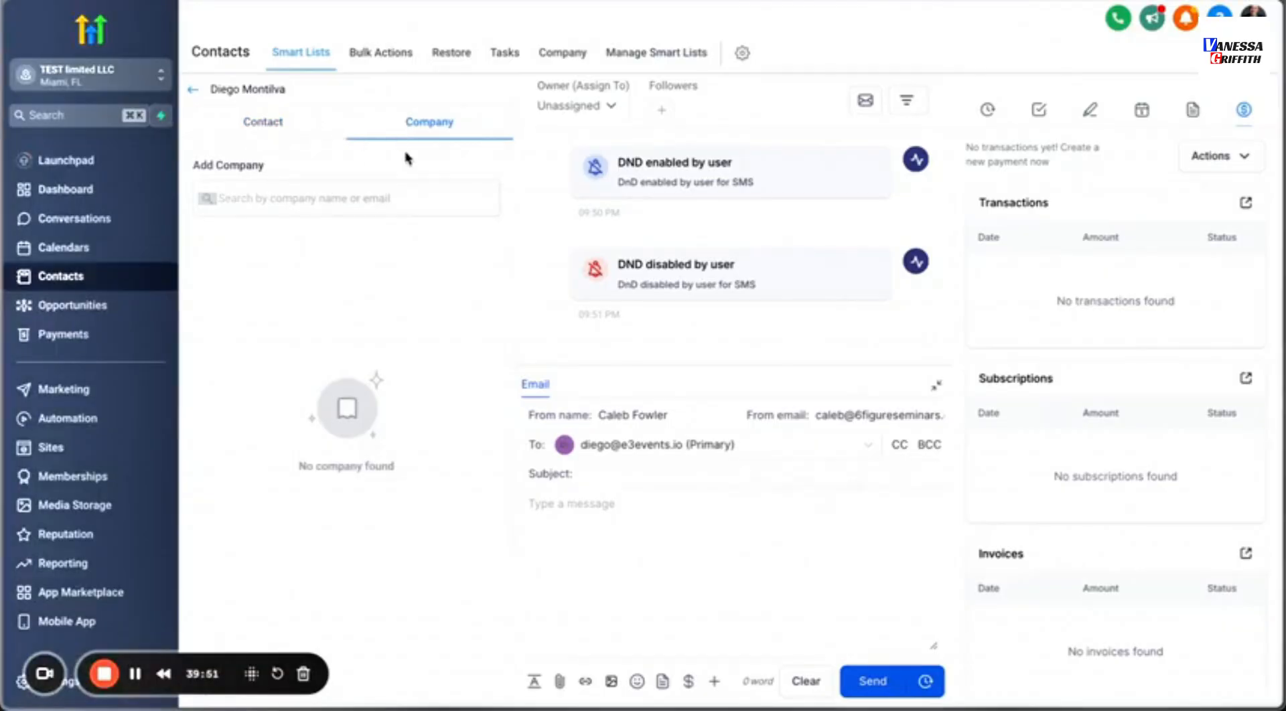
pyautogui.click(339, 138)
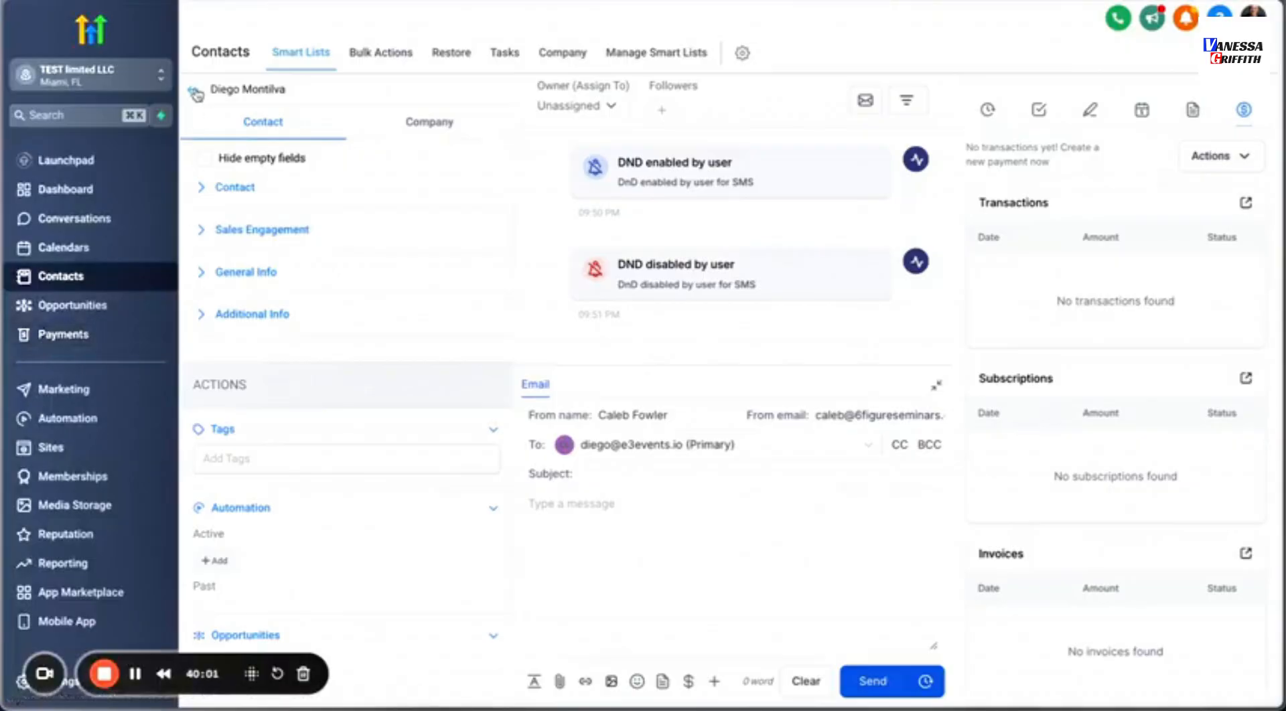
# Open the opportunities board and start a new opportunity in EVENT PIPELINE, selecting the existing contact and checking the opportunity name field.
pyautogui.click(105, 310)
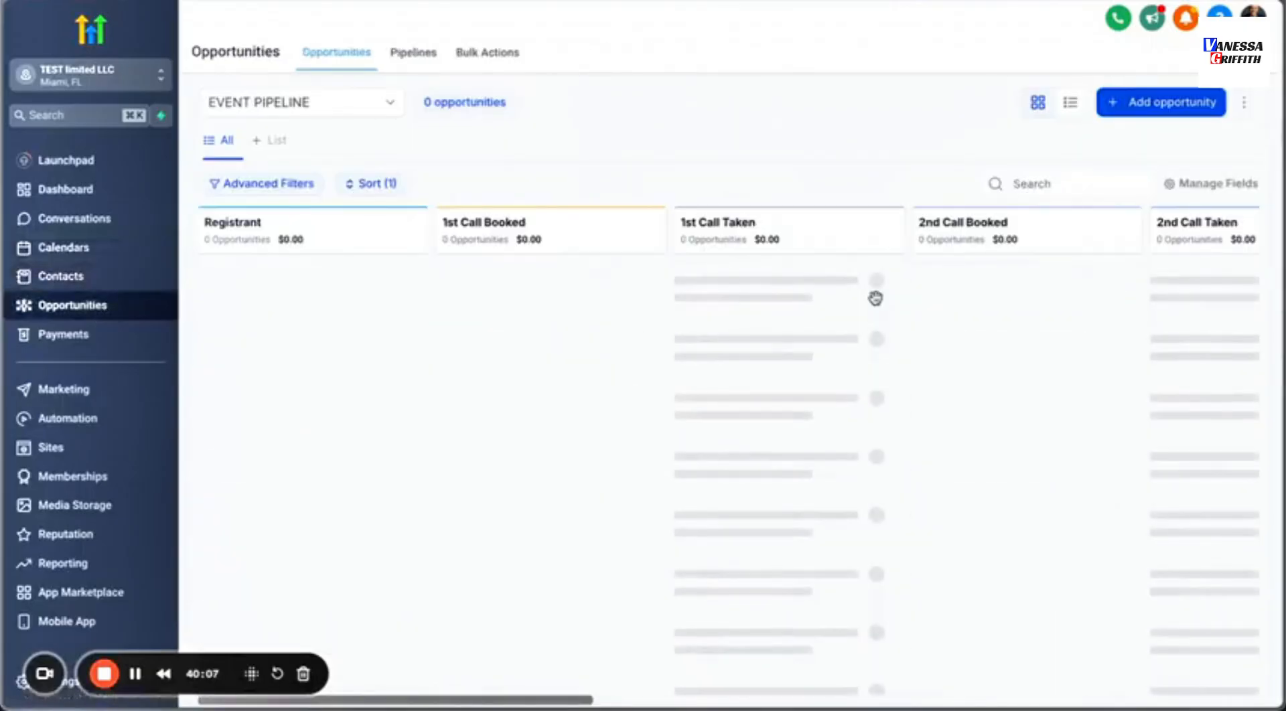
pyautogui.click(1127, 104)
pyautogui.click(653, 193)
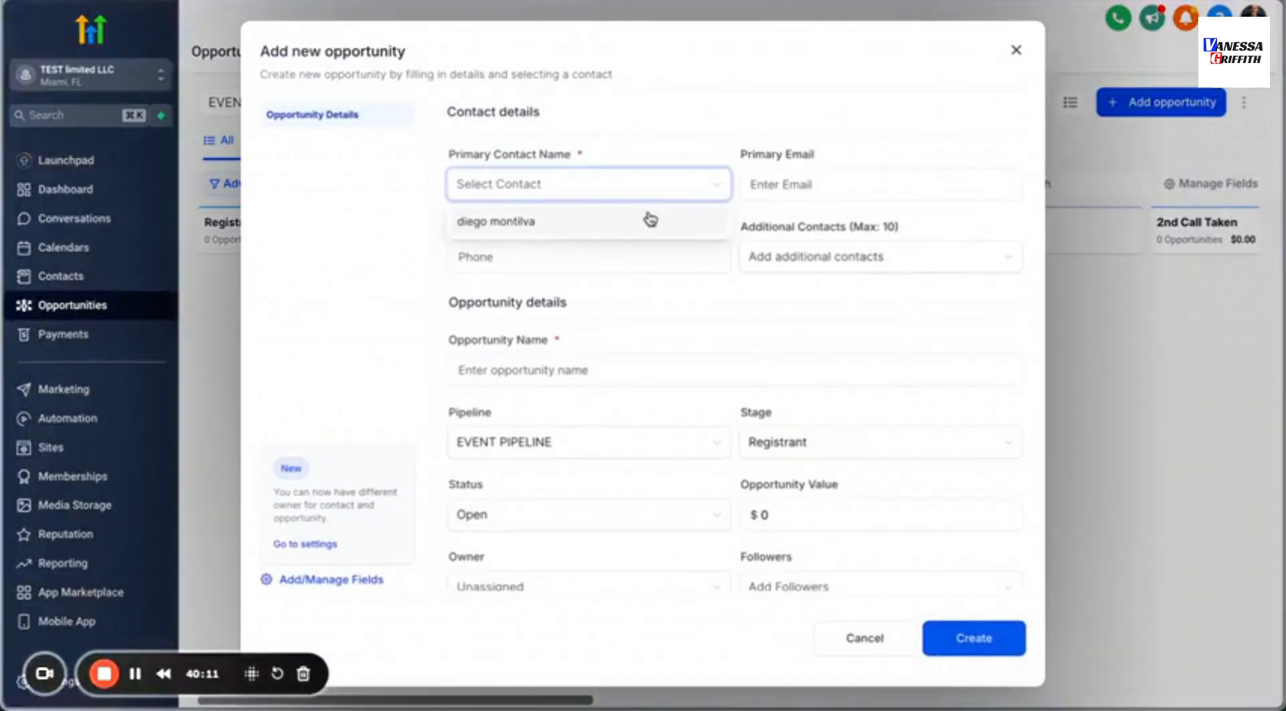
pyautogui.click(649, 219)
pyautogui.click(460, 383)
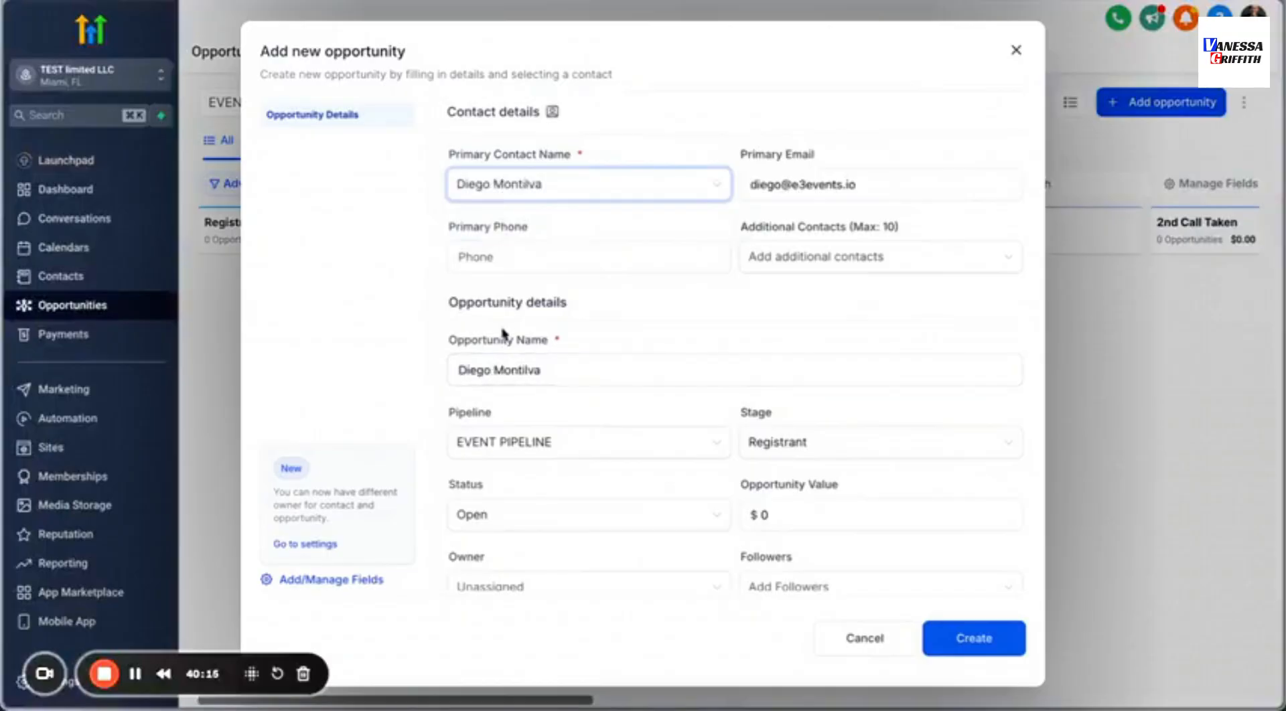
pyautogui.click(501, 370)
pyautogui.doubleClick(563, 377)
pyautogui.click(570, 376)
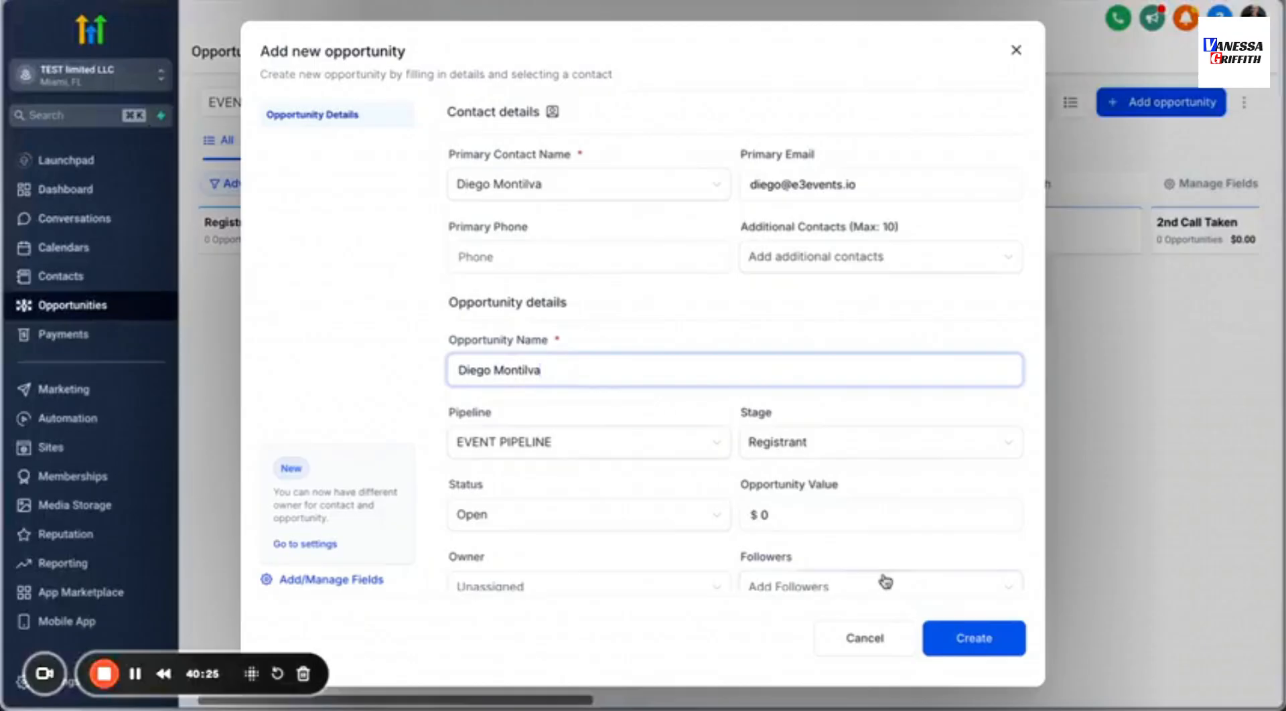
# Examine the new opportunity form's status options, opportunity value, and owner and followers selections.
pyautogui.scroll(-5, 833, 325)
pyautogui.scroll(5, 757, 293)
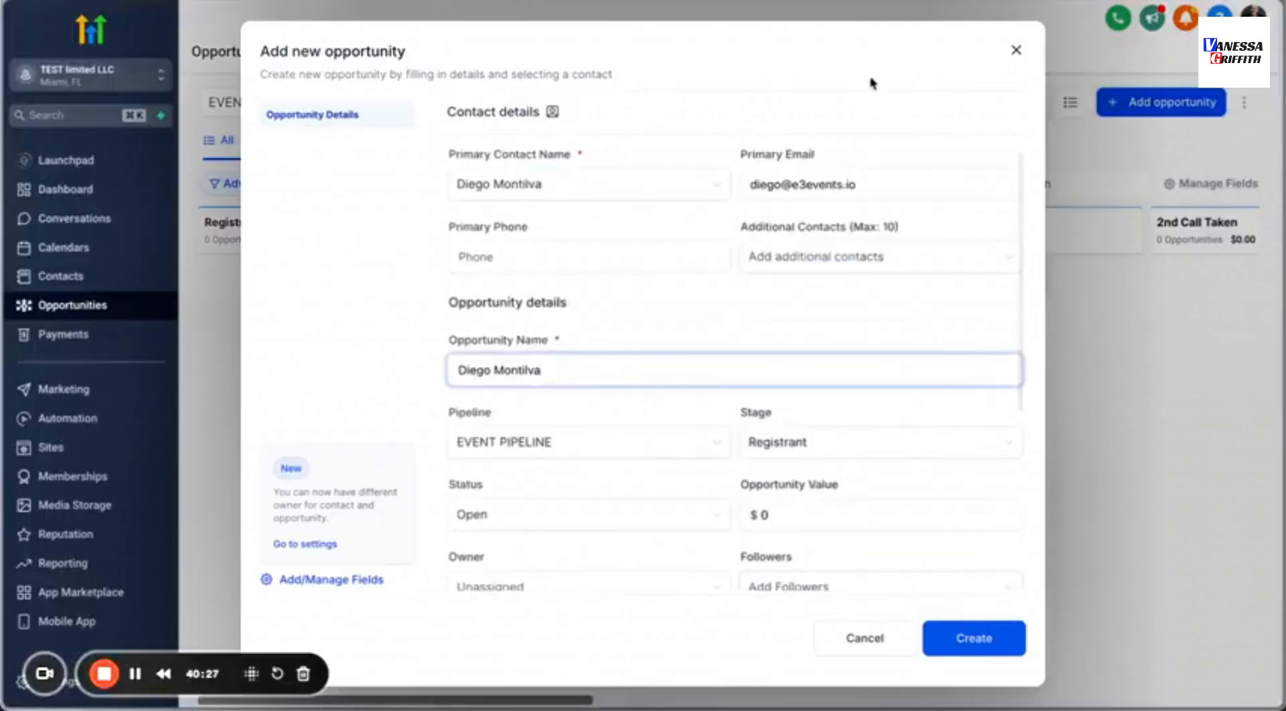
pyautogui.scroll(-5, 757, 367)
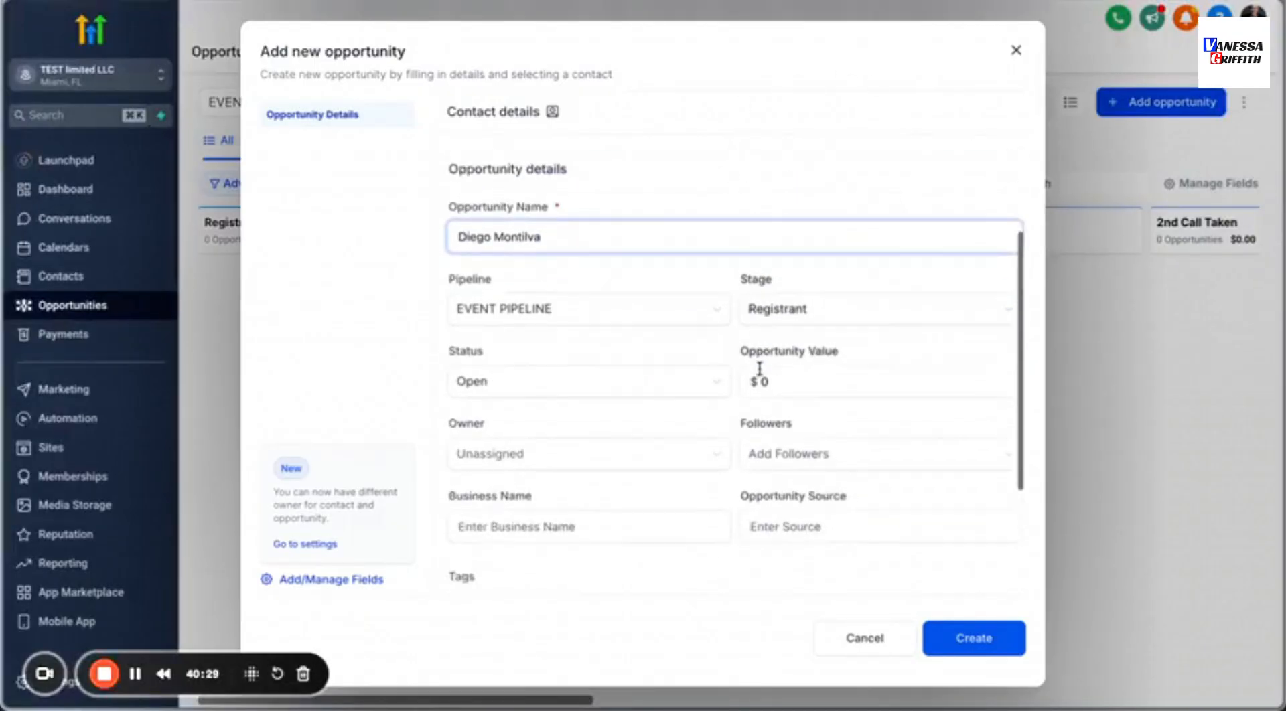
pyautogui.click(655, 226)
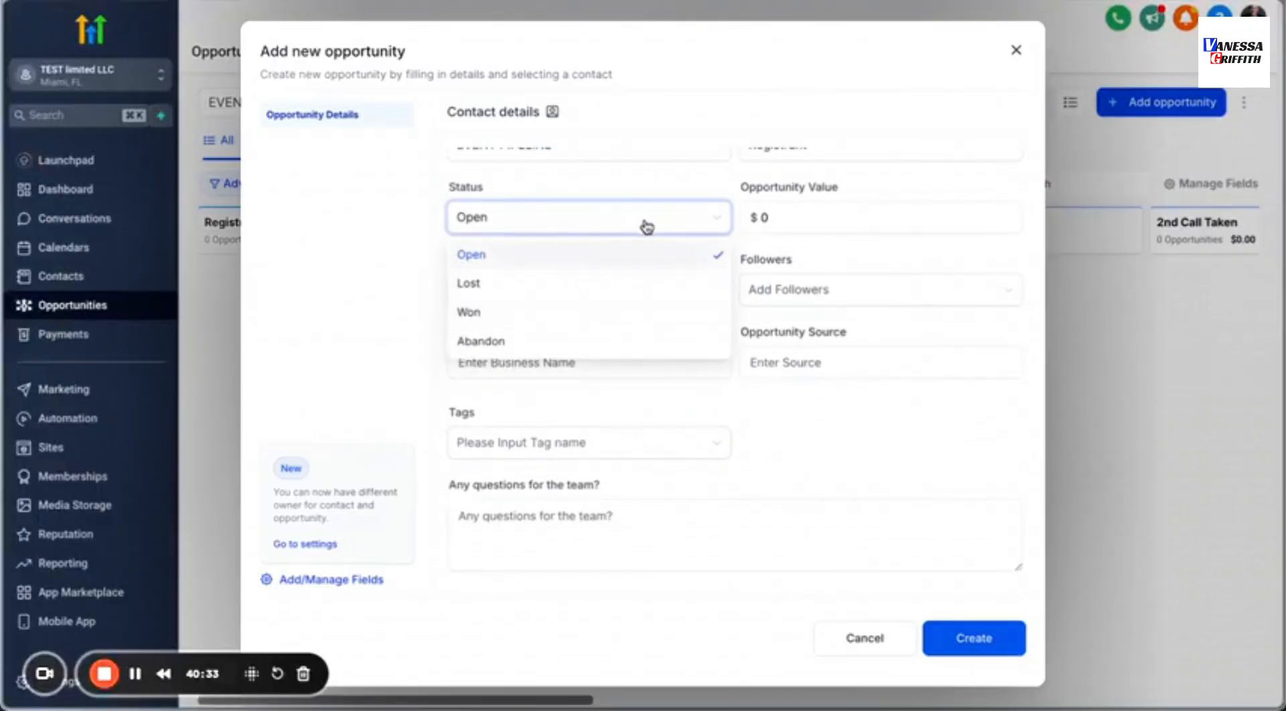
pyautogui.click(753, 224)
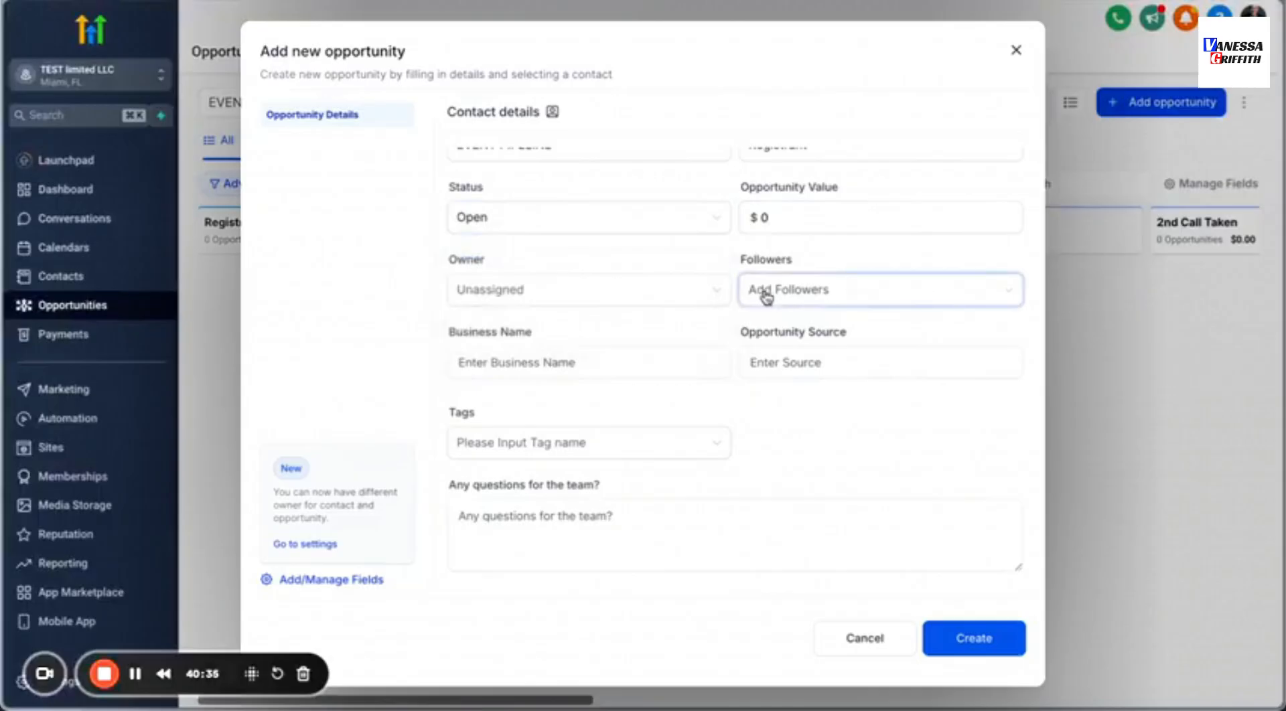
pyautogui.click(667, 293)
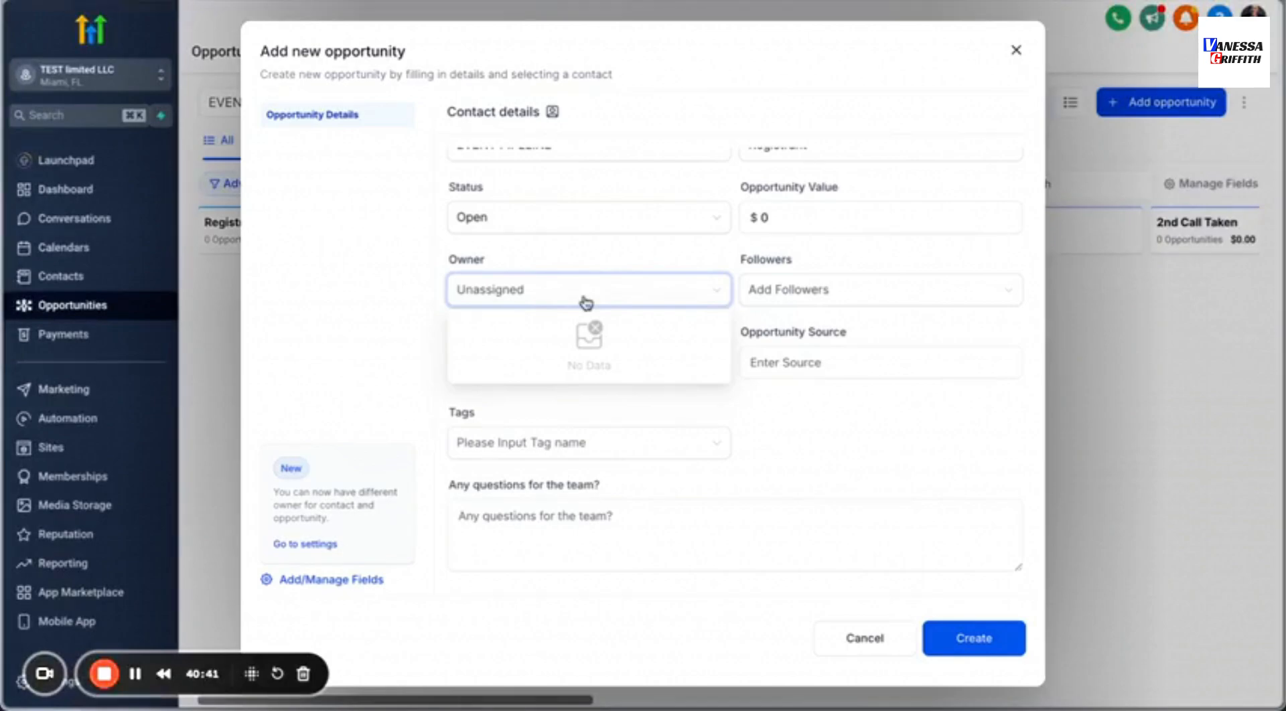
pyautogui.click(829, 298)
pyautogui.click(662, 318)
pyautogui.click(665, 306)
pyautogui.click(809, 294)
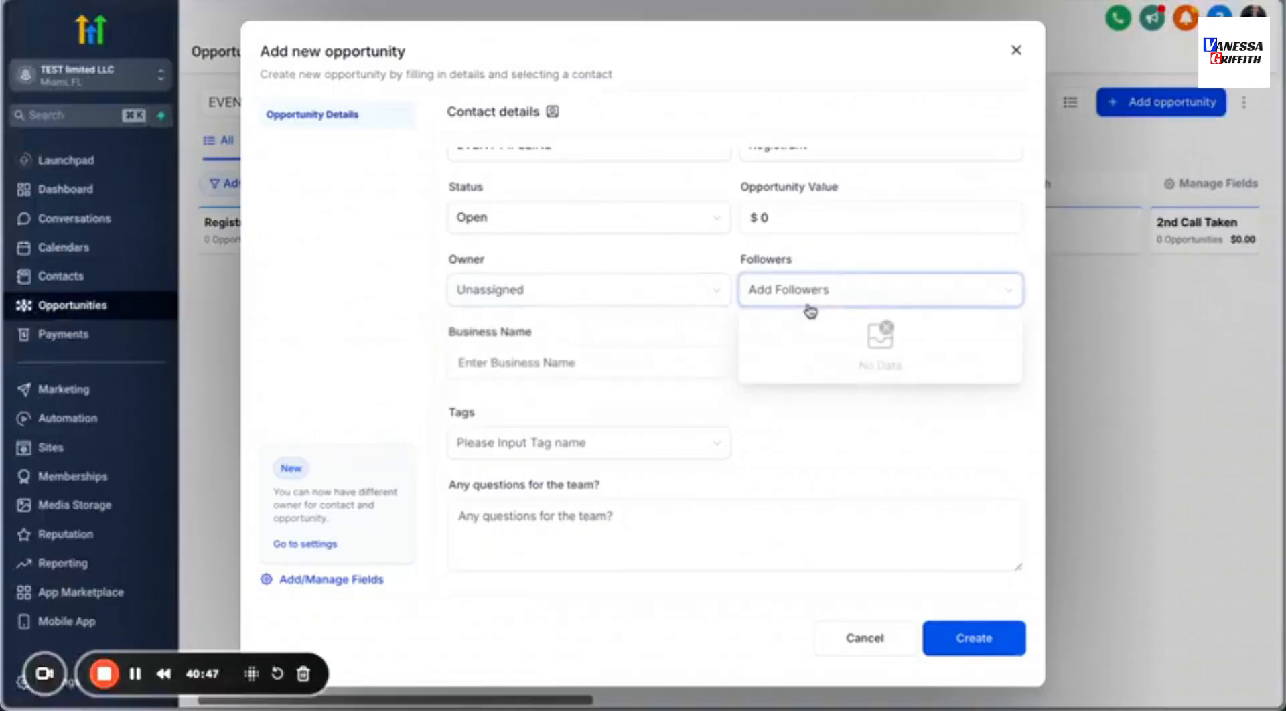
pyautogui.click(696, 320)
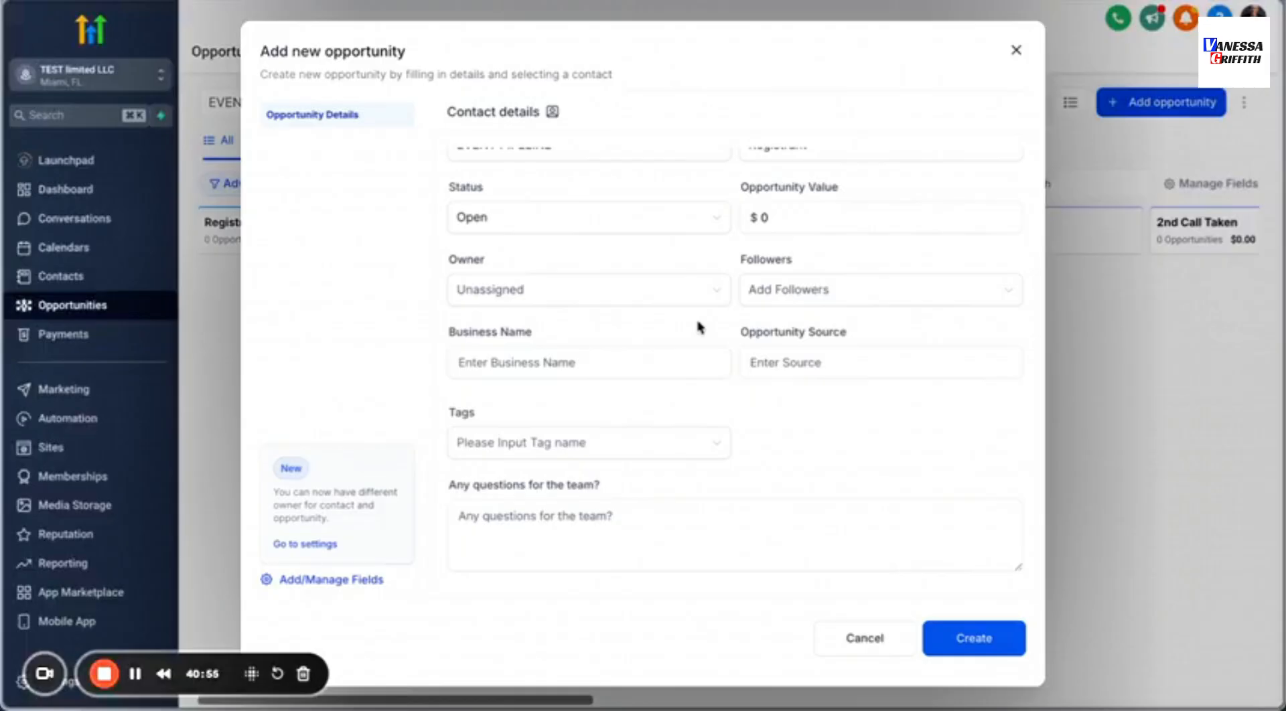
# Look over the Opportunity Source, Business Name, Tags and team questions fields, and cancel the new opportunity.
pyautogui.click(794, 372)
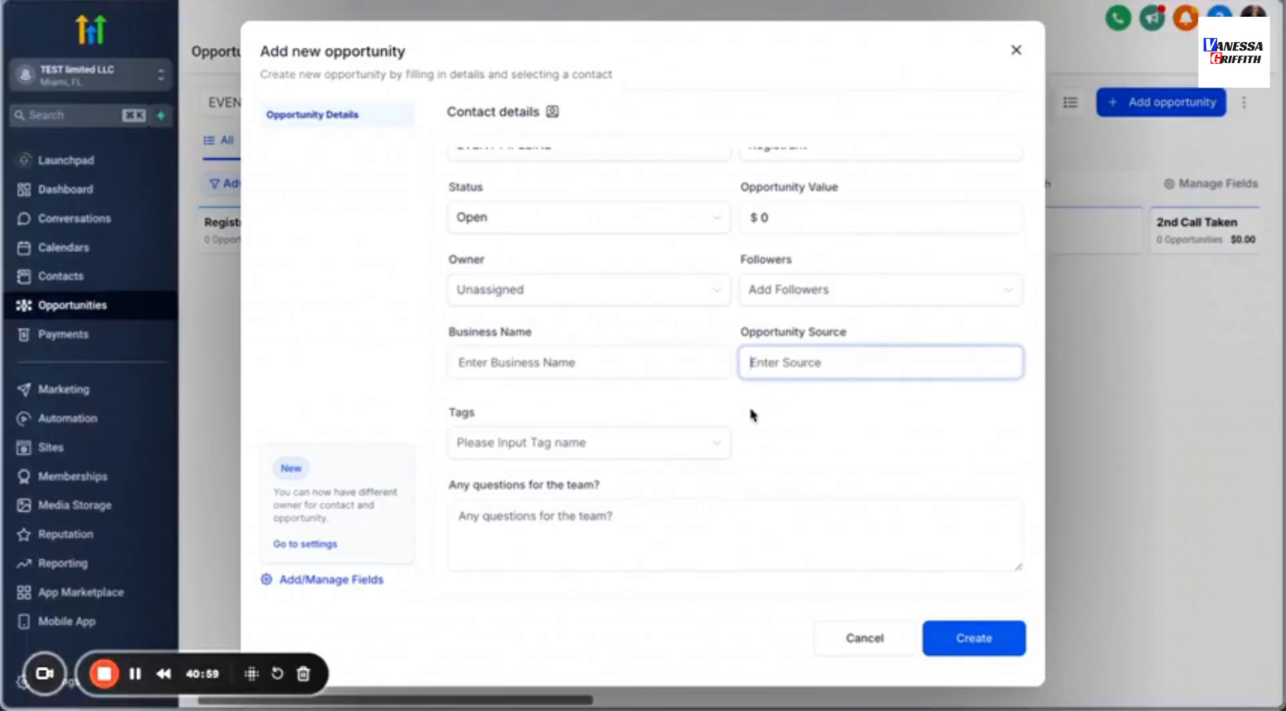
pyautogui.click(672, 371)
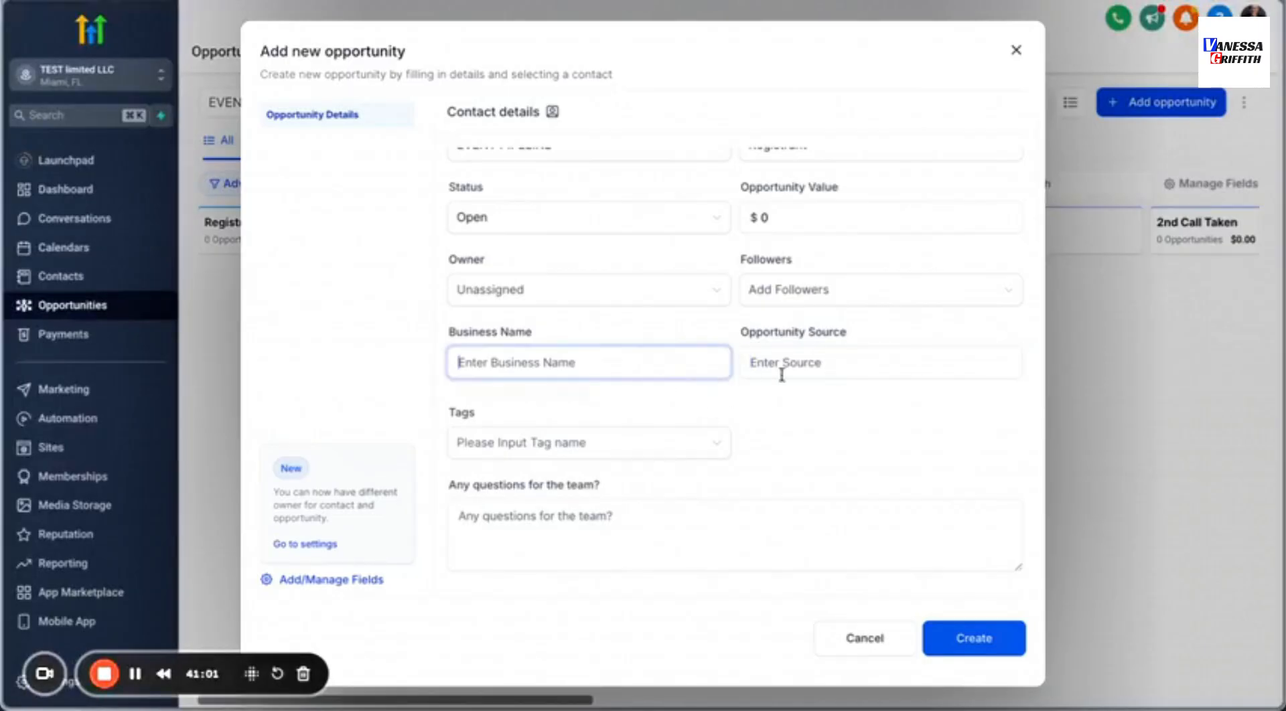
pyautogui.click(796, 374)
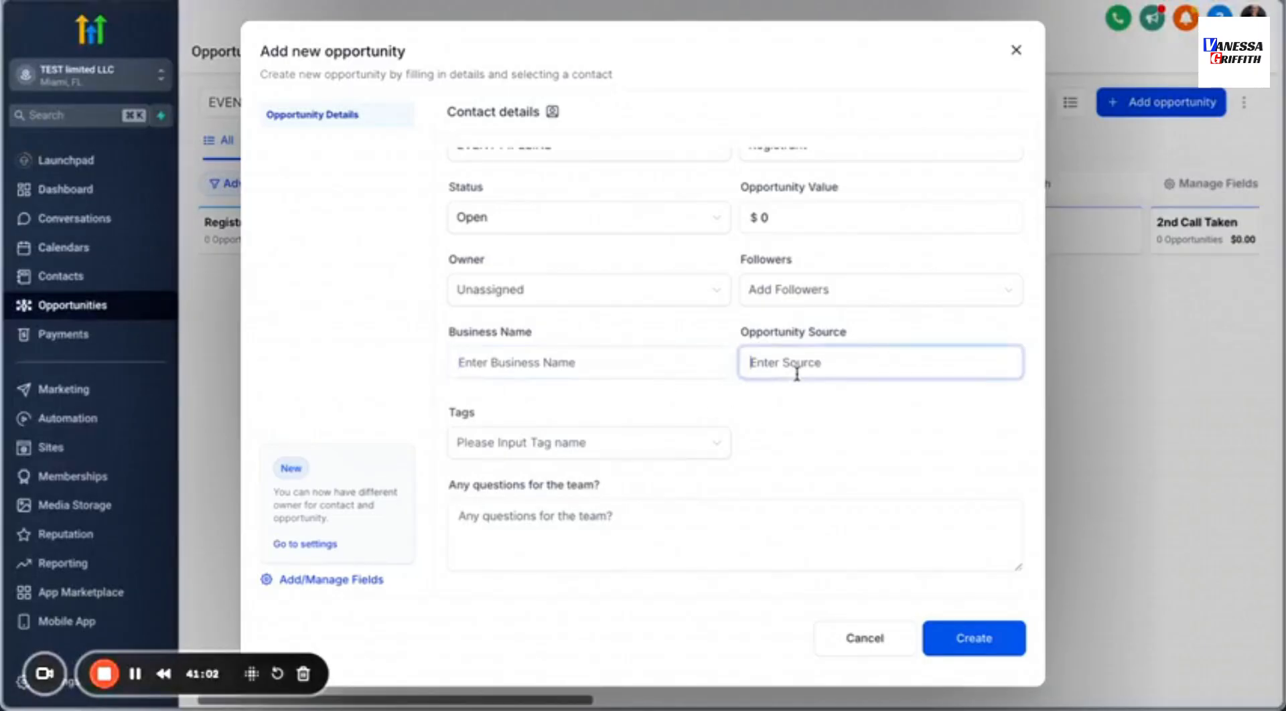
pyautogui.click(718, 440)
pyautogui.click(731, 428)
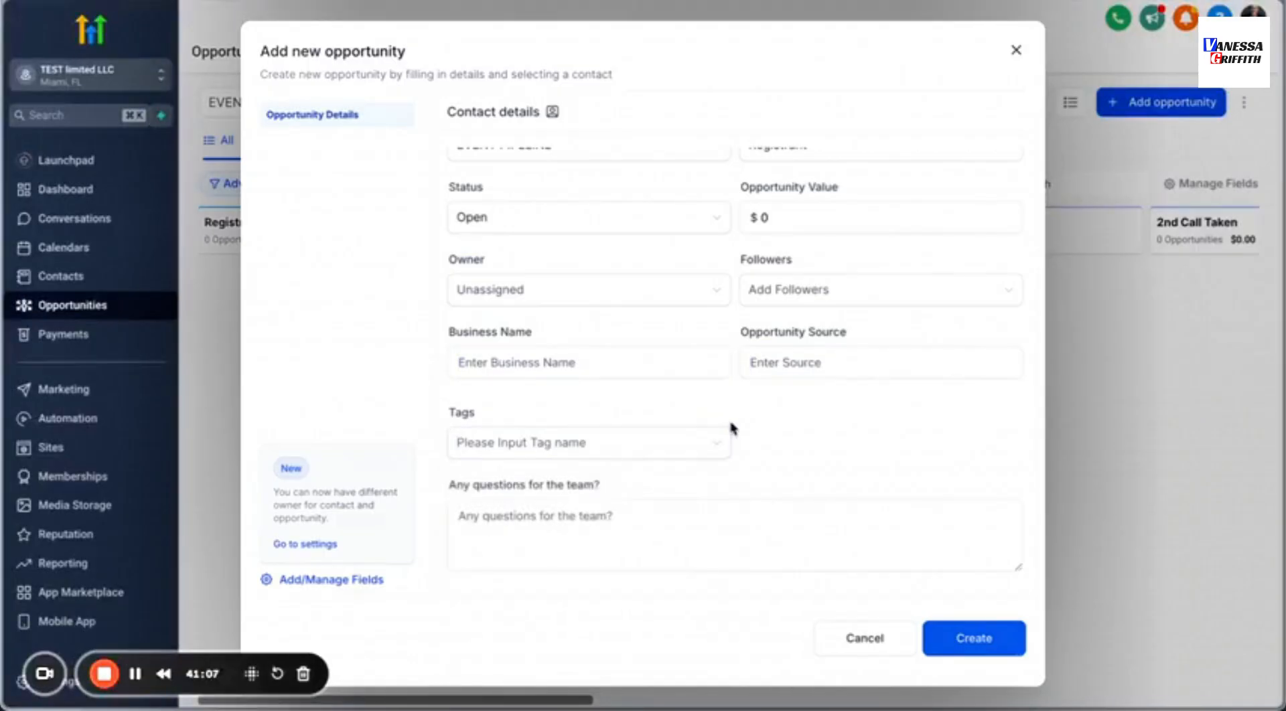
pyautogui.click(665, 513)
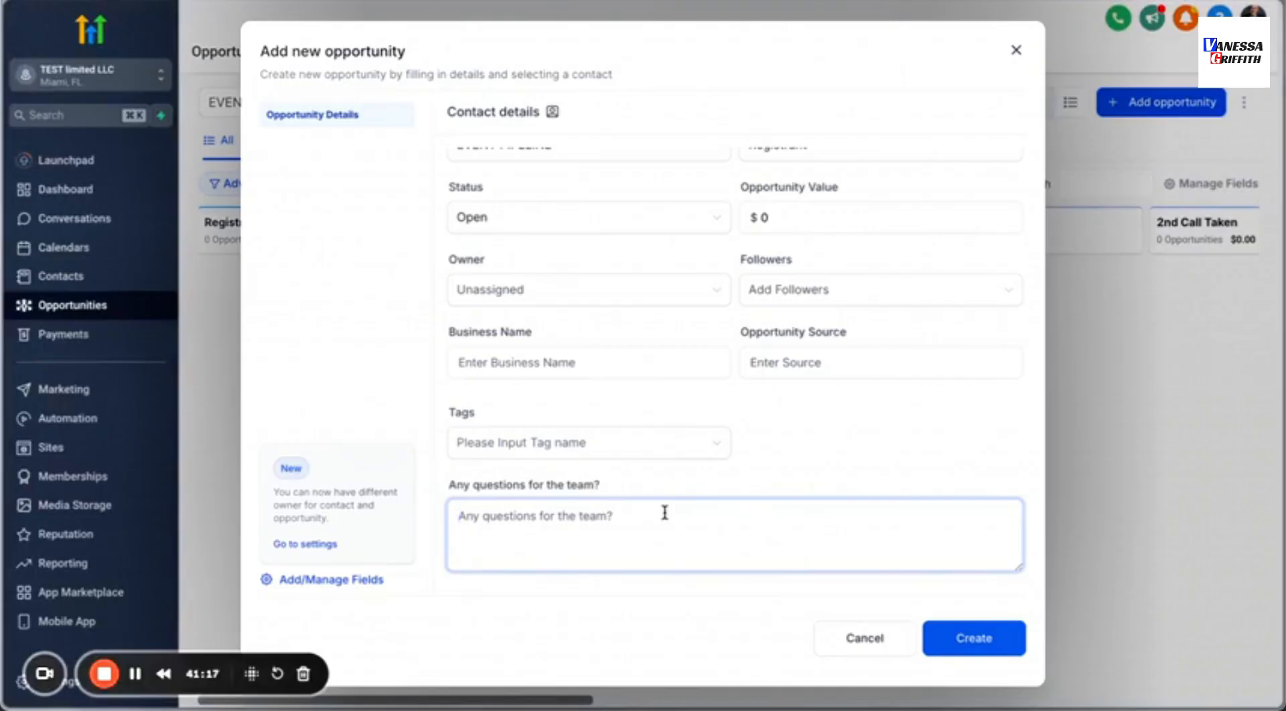
pyautogui.click(851, 648)
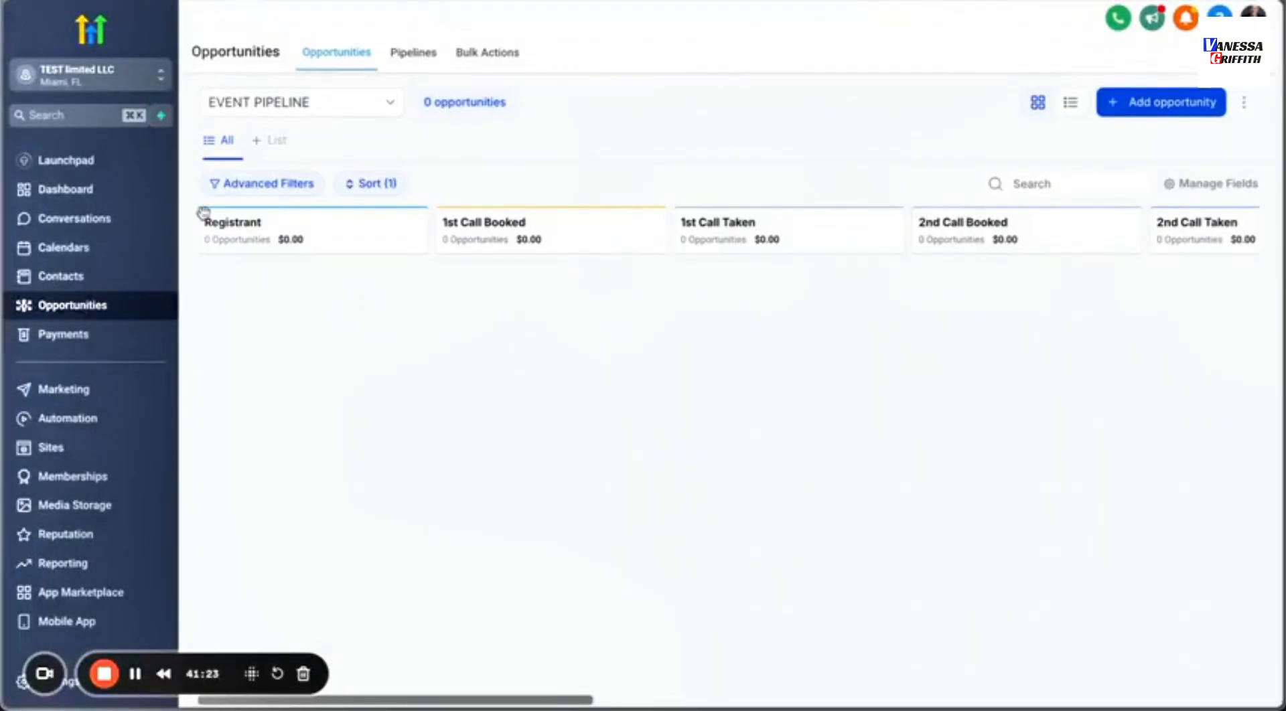
# Create an Open opportunity for the existing contact in the Registrant stage of EVENT PIPELINE, and close its edit form.
pyautogui.click(1132, 111)
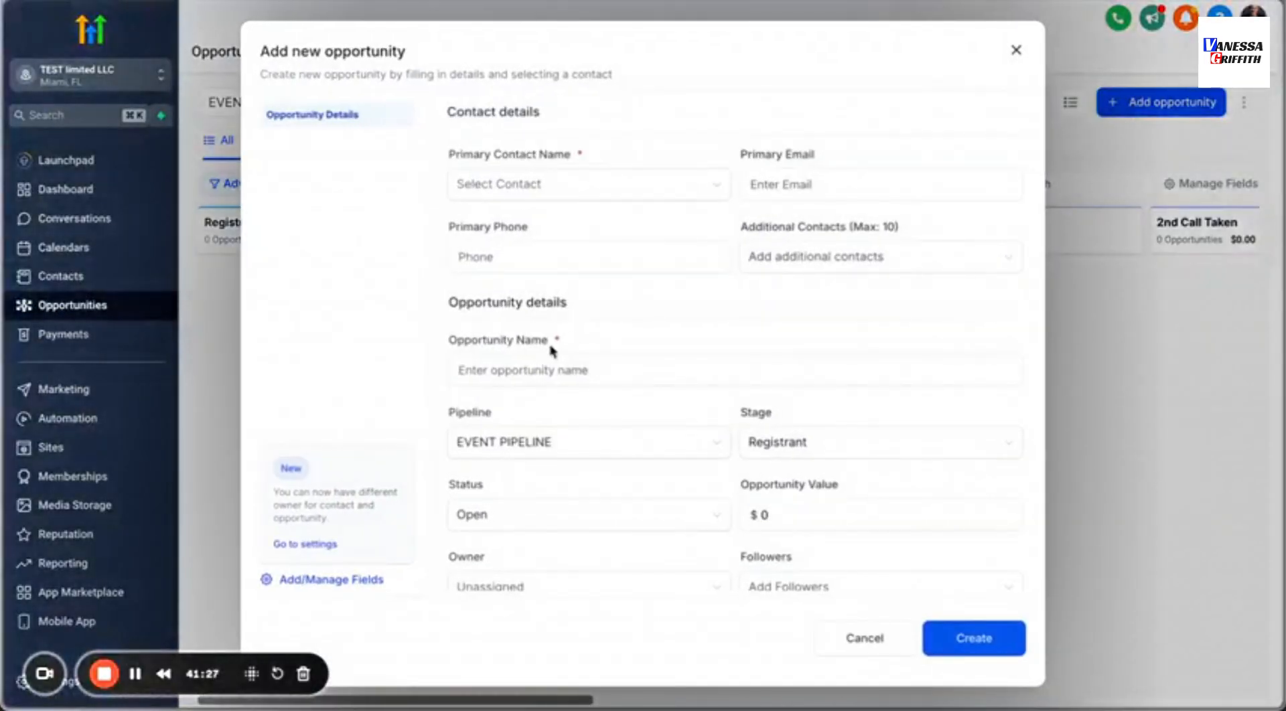
pyautogui.click(595, 197)
pyautogui.click(577, 220)
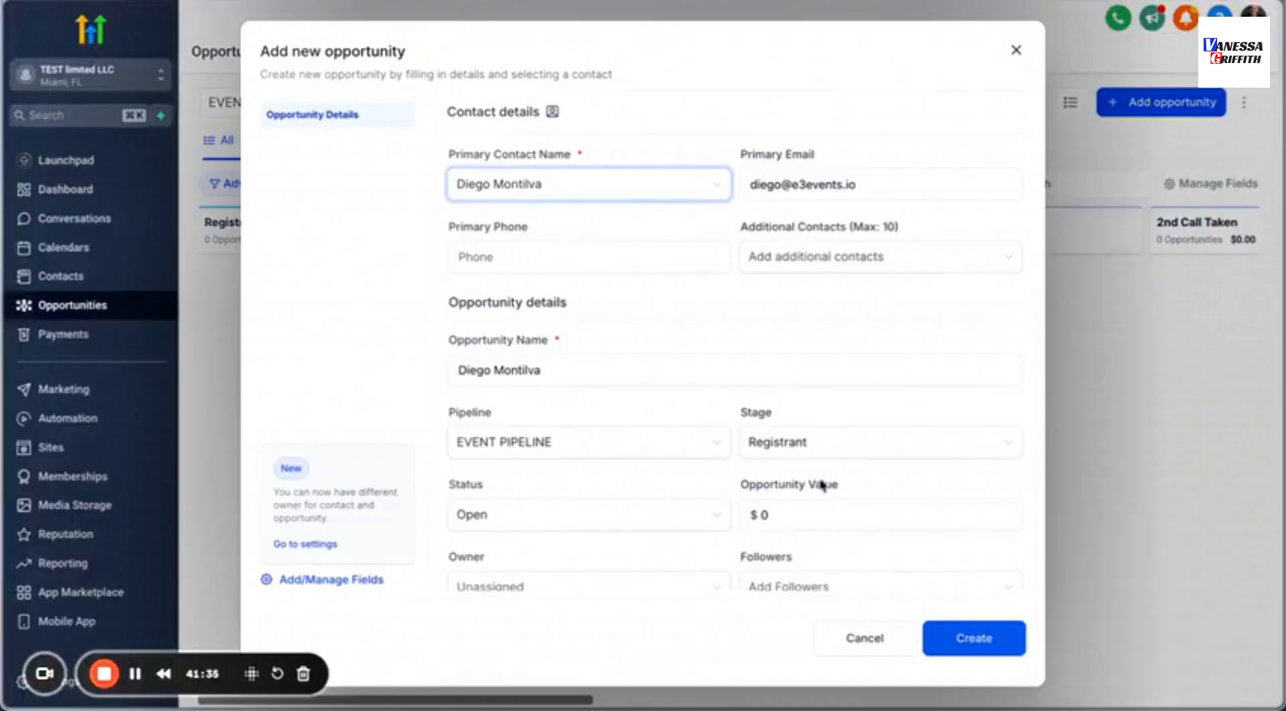
pyautogui.scroll(-5, 823, 487)
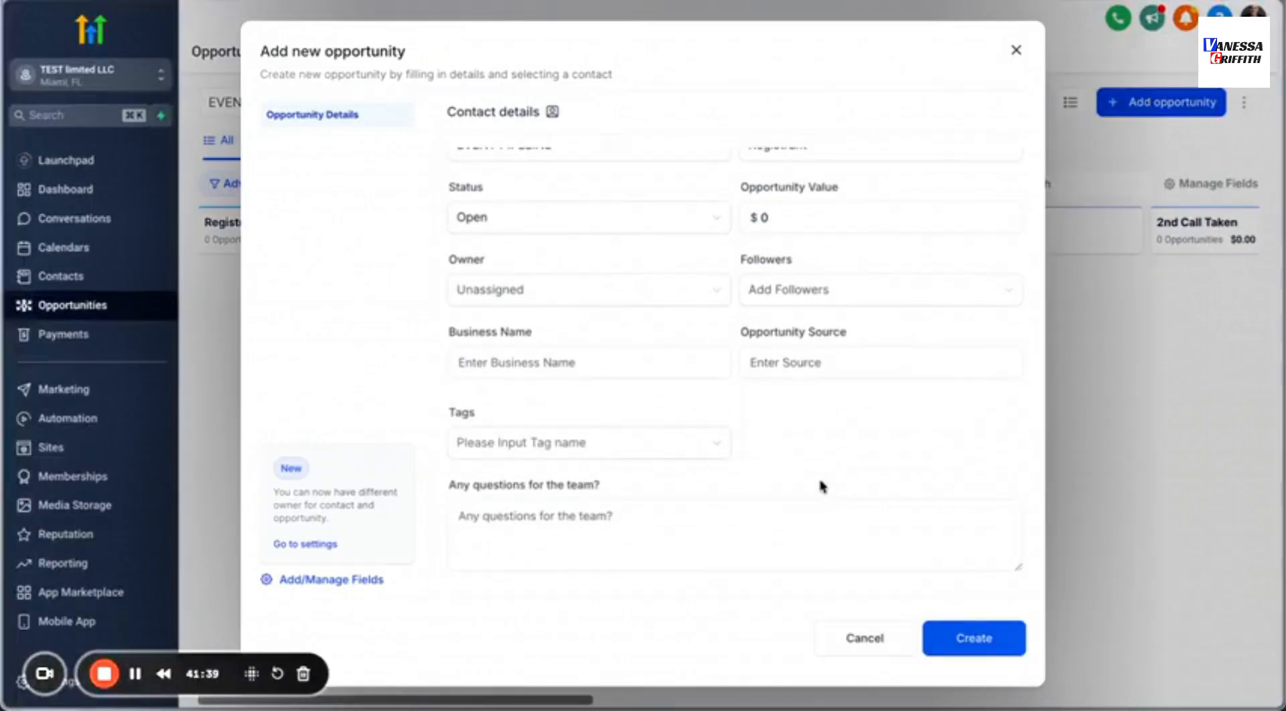
pyautogui.click(999, 631)
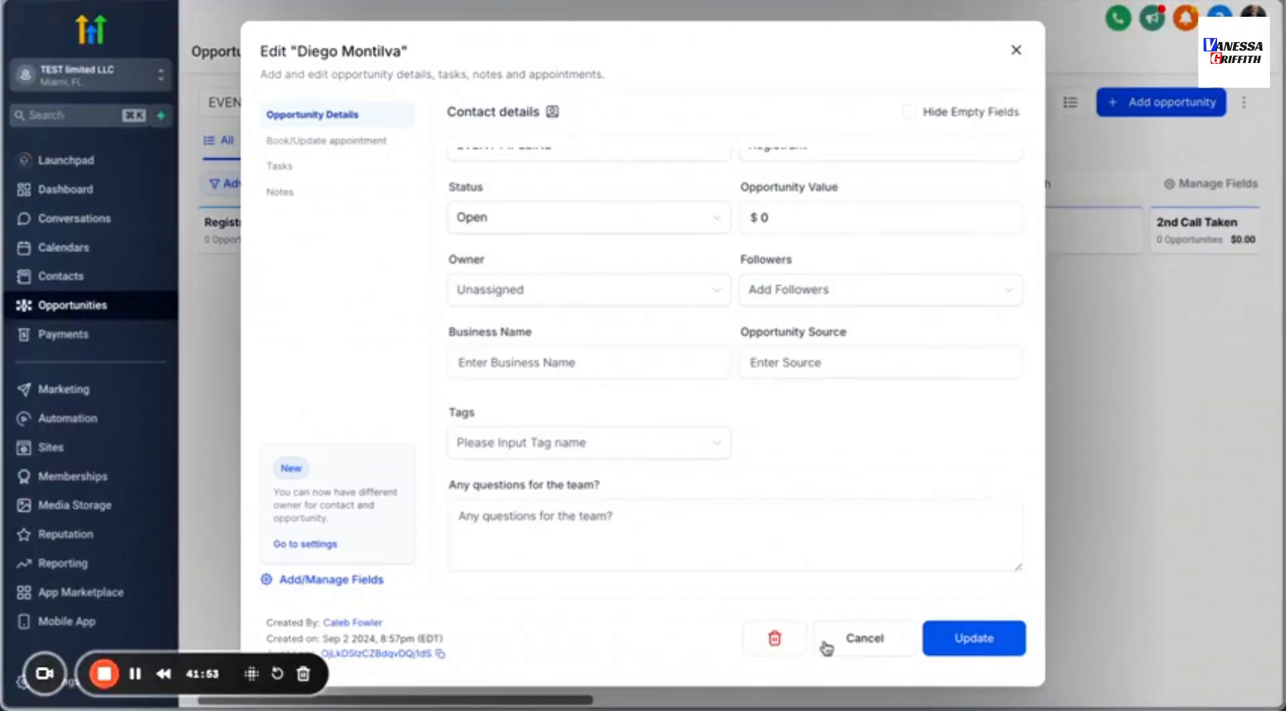
pyautogui.click(826, 644)
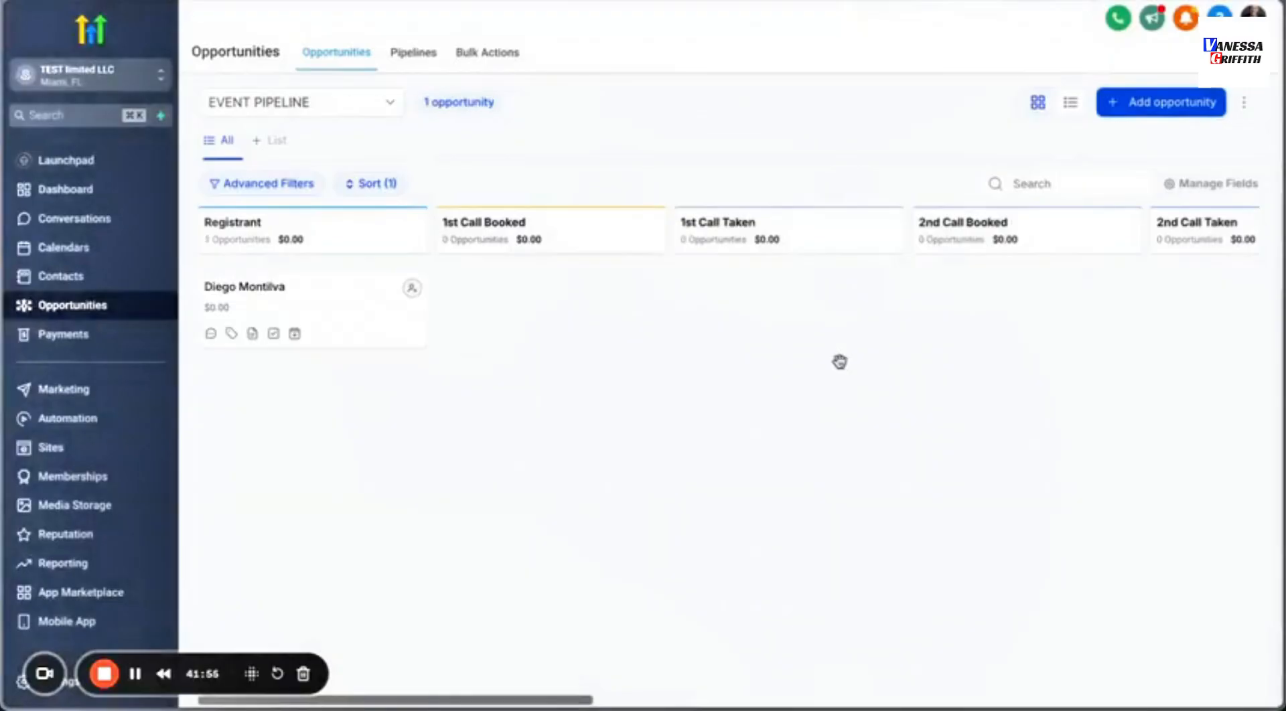
# Look through the pipeline stages, and view the new opportunity's card details without changing them.
pyautogui.hscroll(5, 839, 362)
pyautogui.hscroll(-5, 839, 361)
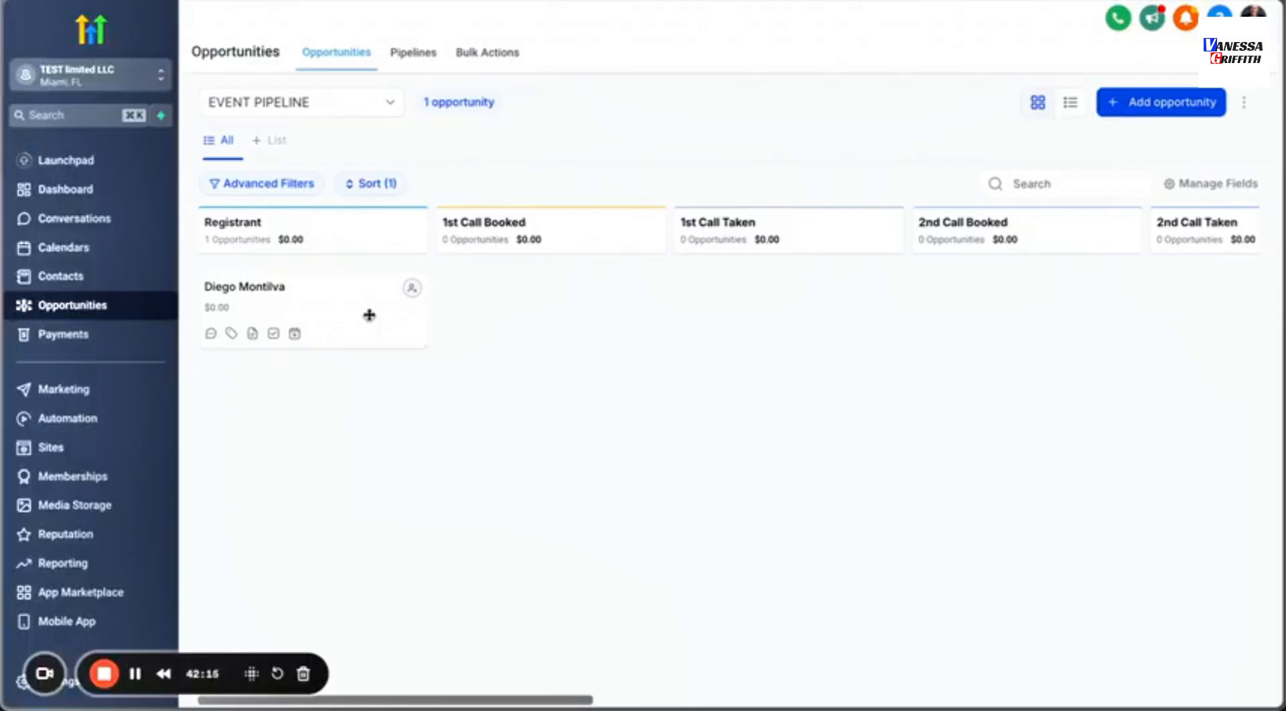
pyautogui.click(367, 315)
pyautogui.click(878, 640)
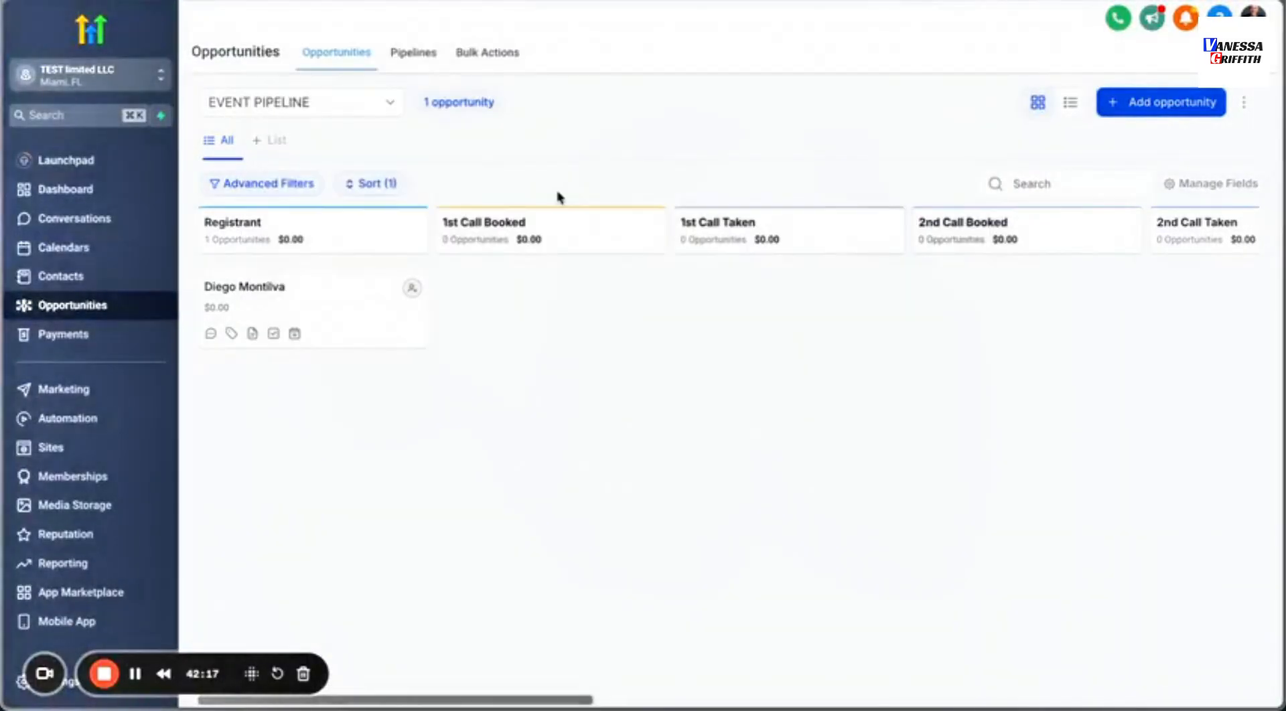
pyautogui.hscroll(3, 533, 336)
pyautogui.hscroll(-3, 519, 335)
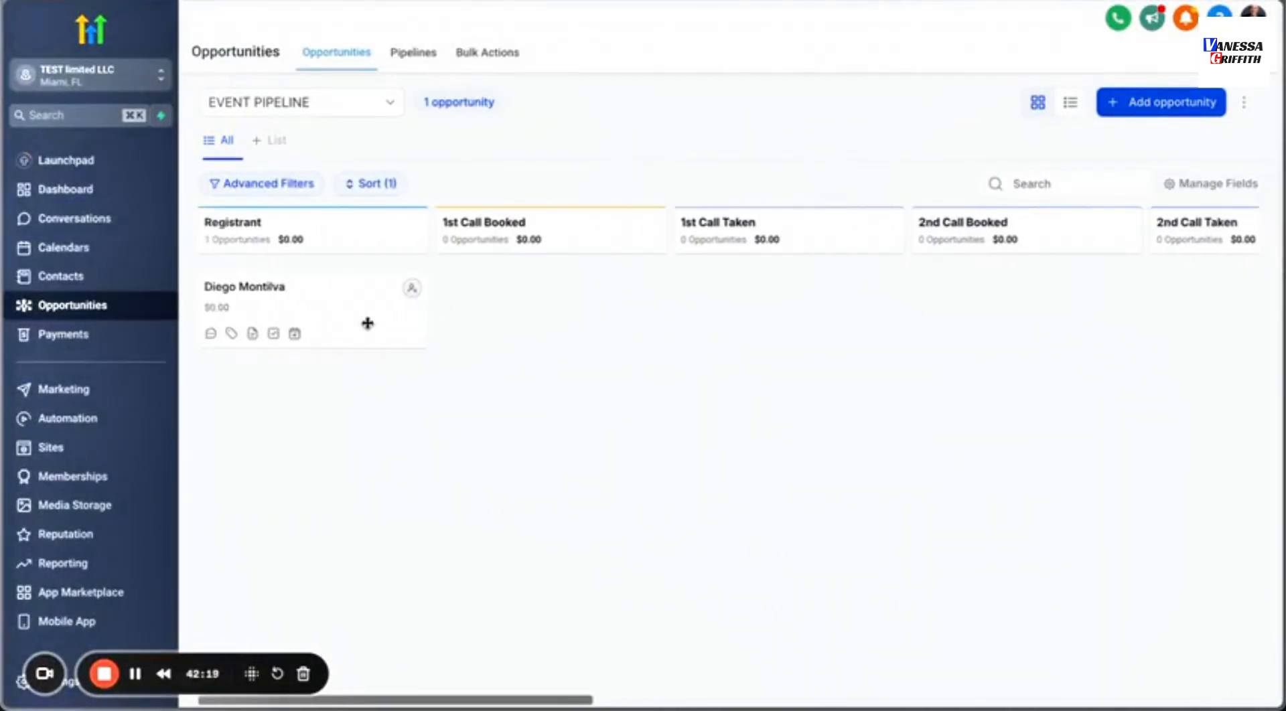
# Move the opportunity card to 1st Call Booked and on to Applied, and return it to Registrant.
pyautogui.moveTo(368, 321); pyautogui.dragTo(586, 314)
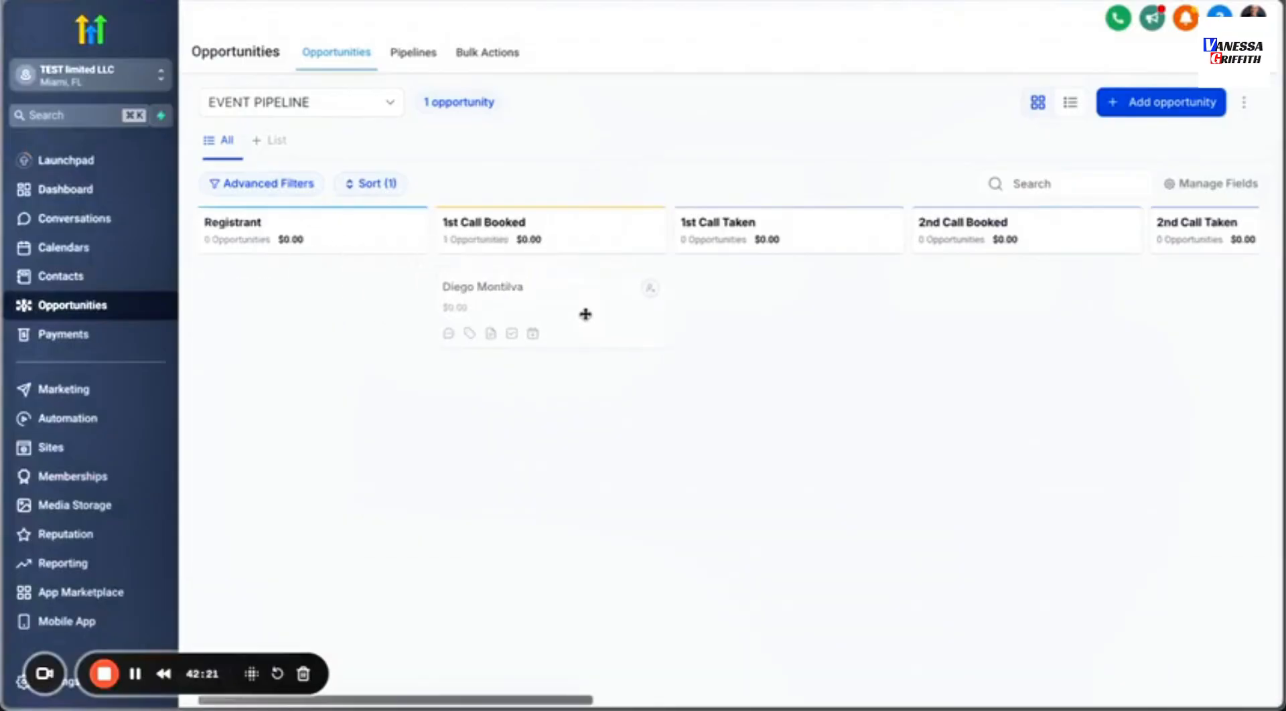
pyautogui.hscroll(4, 585, 314)
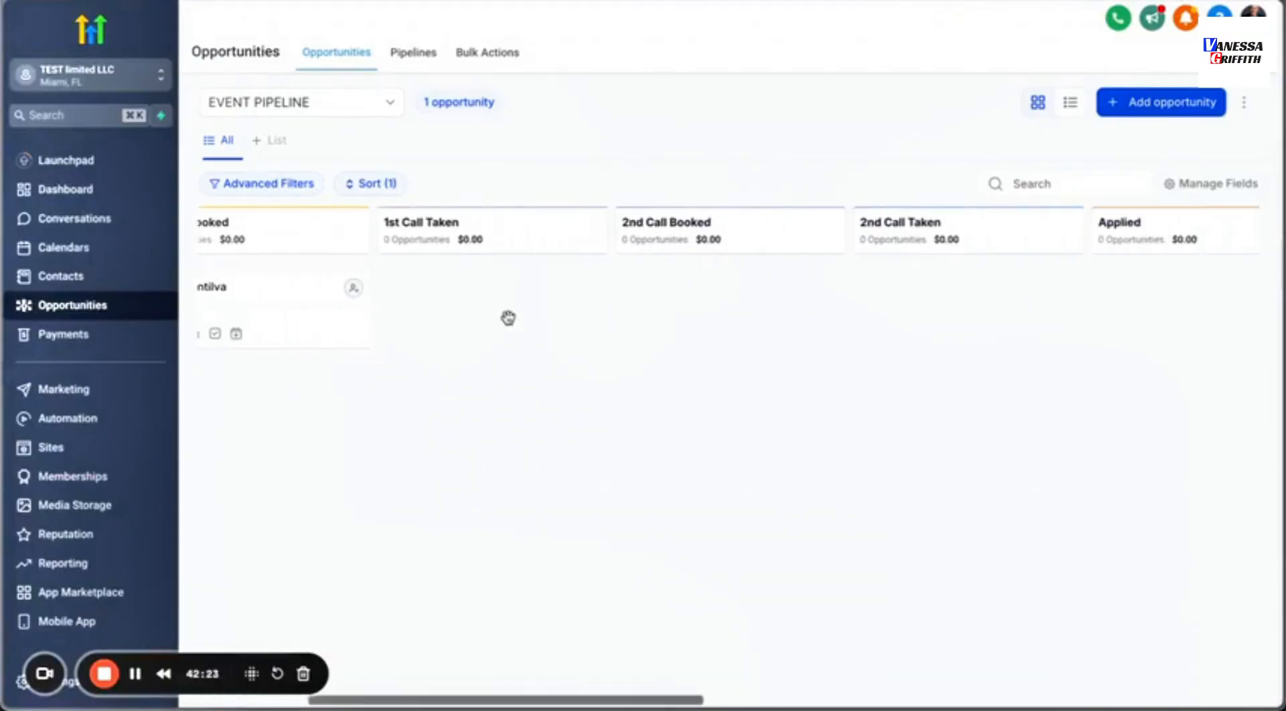
pyautogui.moveTo(341, 326); pyautogui.dragTo(919, 332)
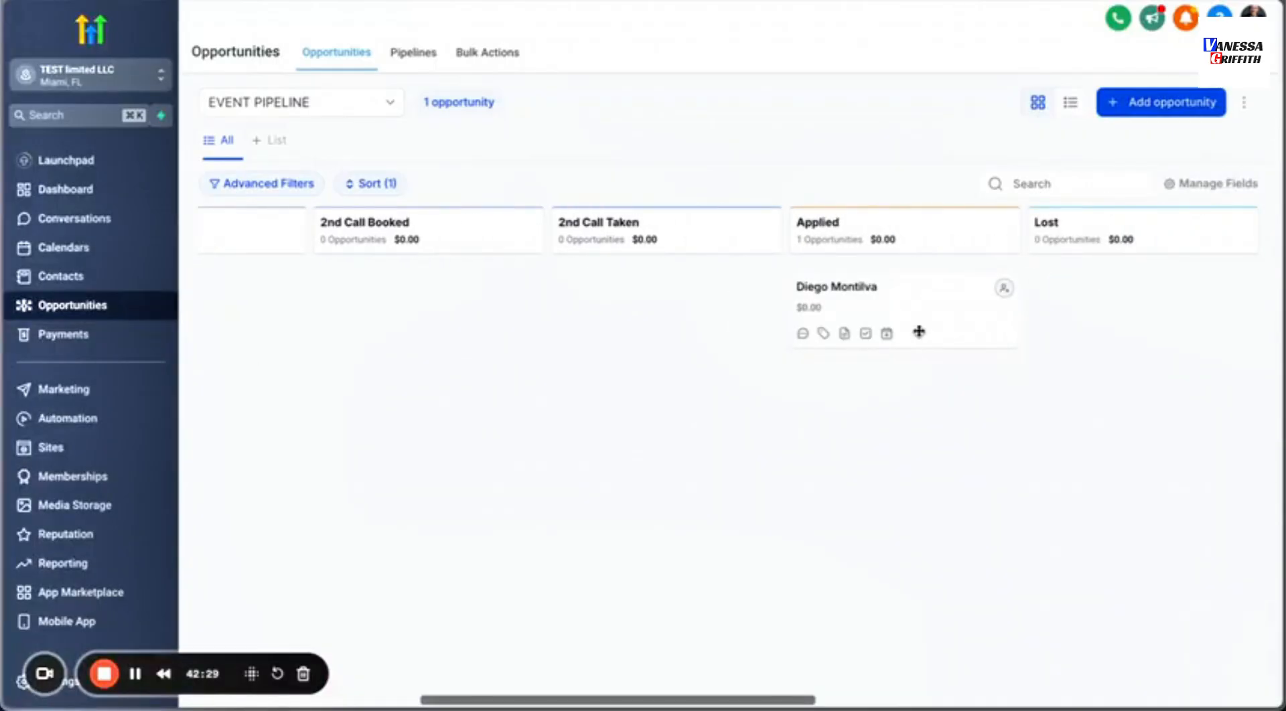
pyautogui.moveTo(901, 315); pyautogui.dragTo(325, 281)
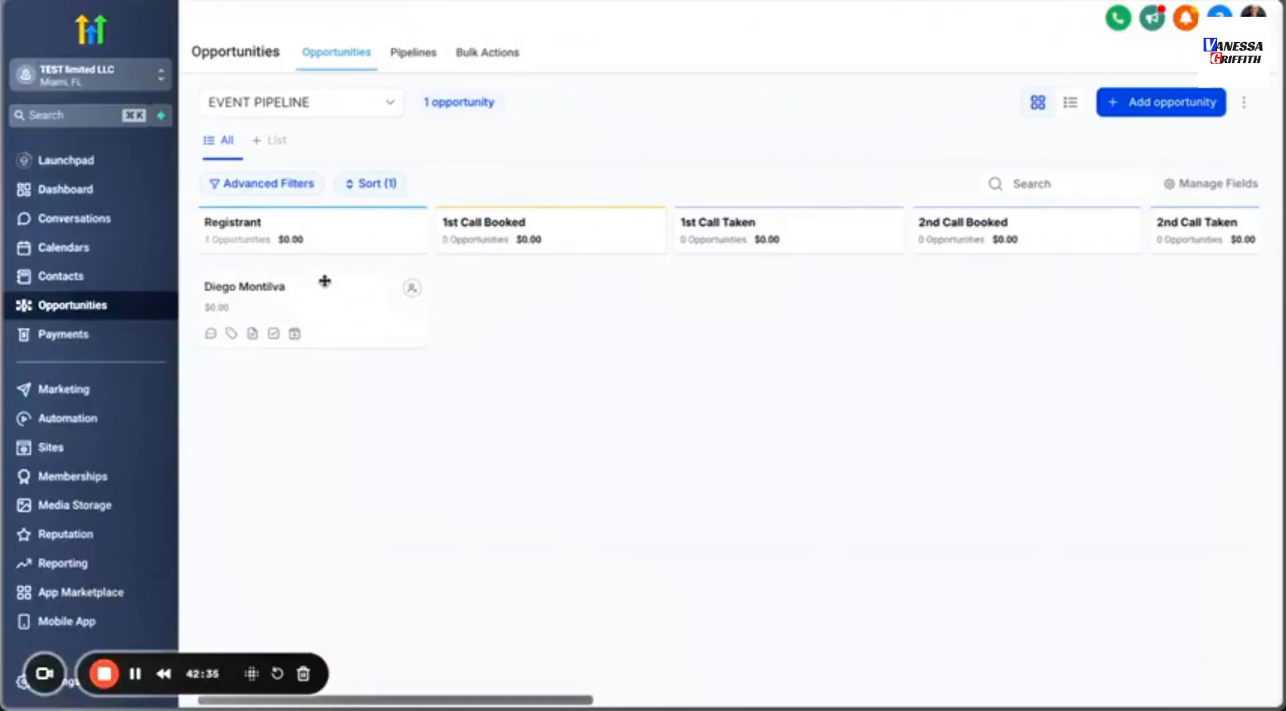
# Move the opportunity card from Registrant to 2nd Call Booked and on to 2nd Call Taken.
pyautogui.moveTo(325, 281); pyautogui.dragTo(1038, 340)
pyautogui.hscroll(6, 1043, 383)
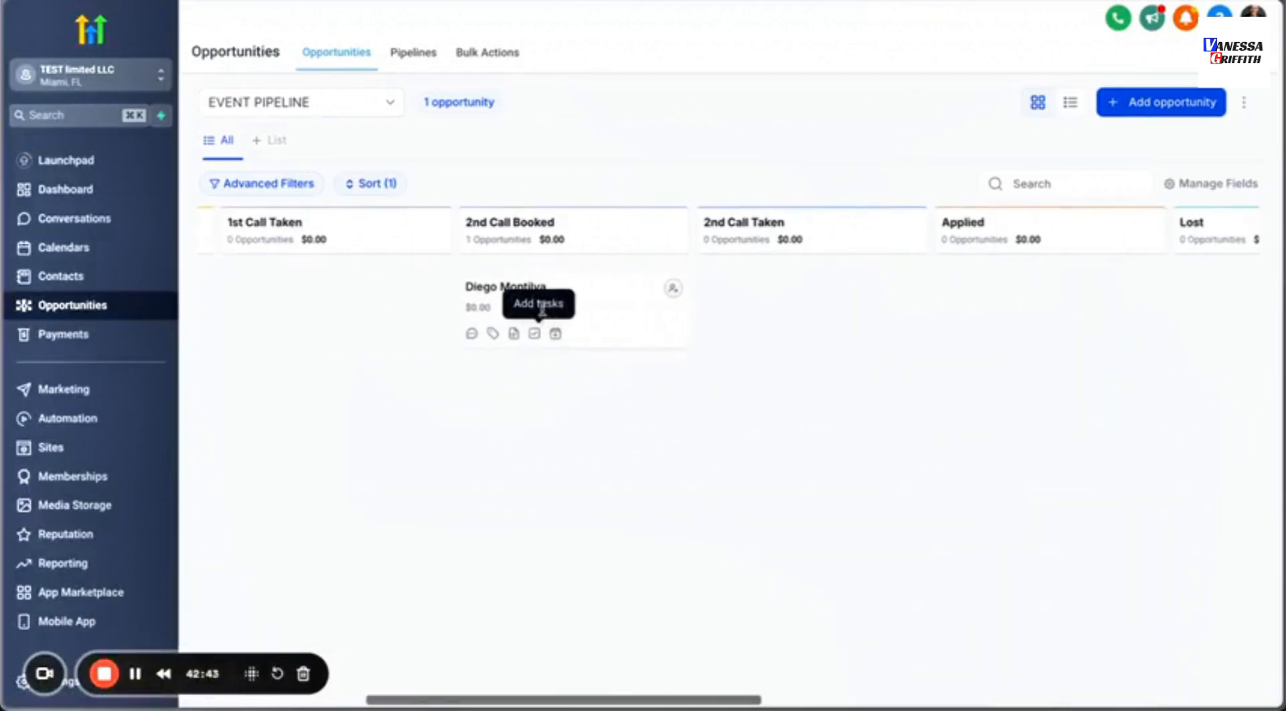
pyautogui.moveTo(540, 324); pyautogui.dragTo(836, 284)
pyautogui.hscroll(6, 924, 407)
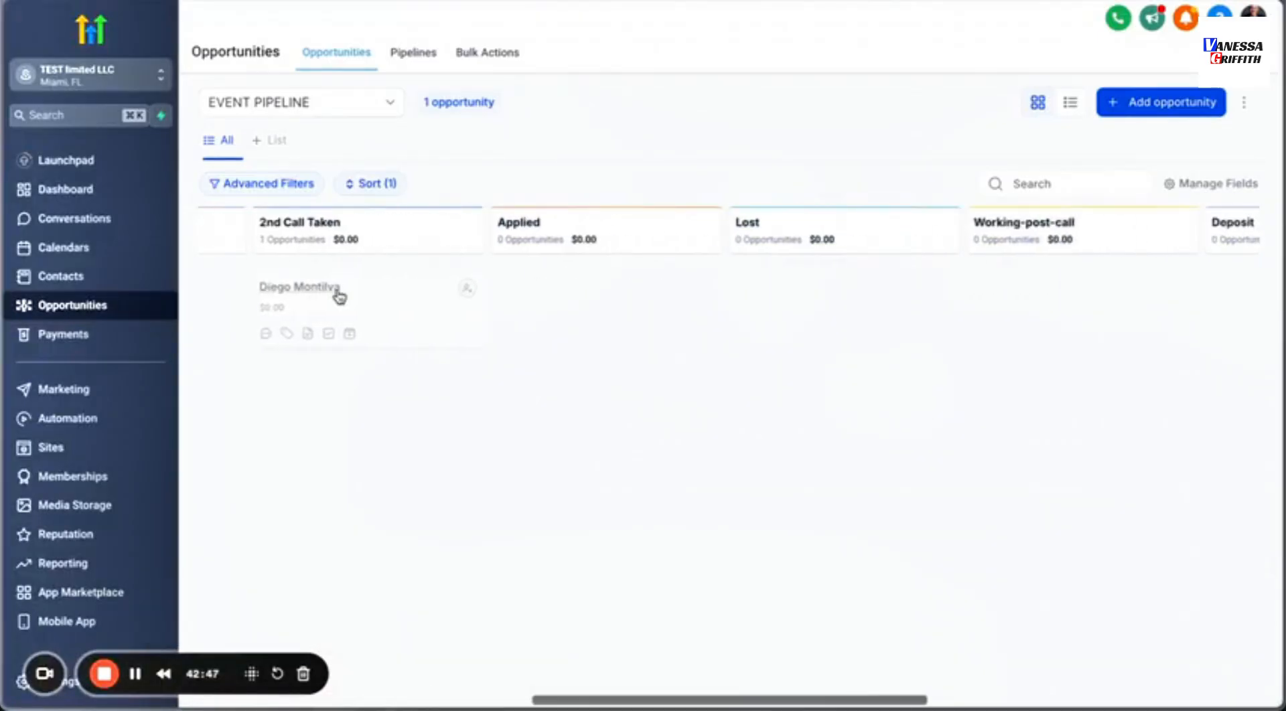
# Review the remaining pipeline stages through No Show/No Longer Interested, and switch to the "Setting up Your Event CRM System" outline.
pyautogui.moveTo(384, 307); pyautogui.dragTo(985, 380)
pyautogui.hscroll(10, 984, 380)
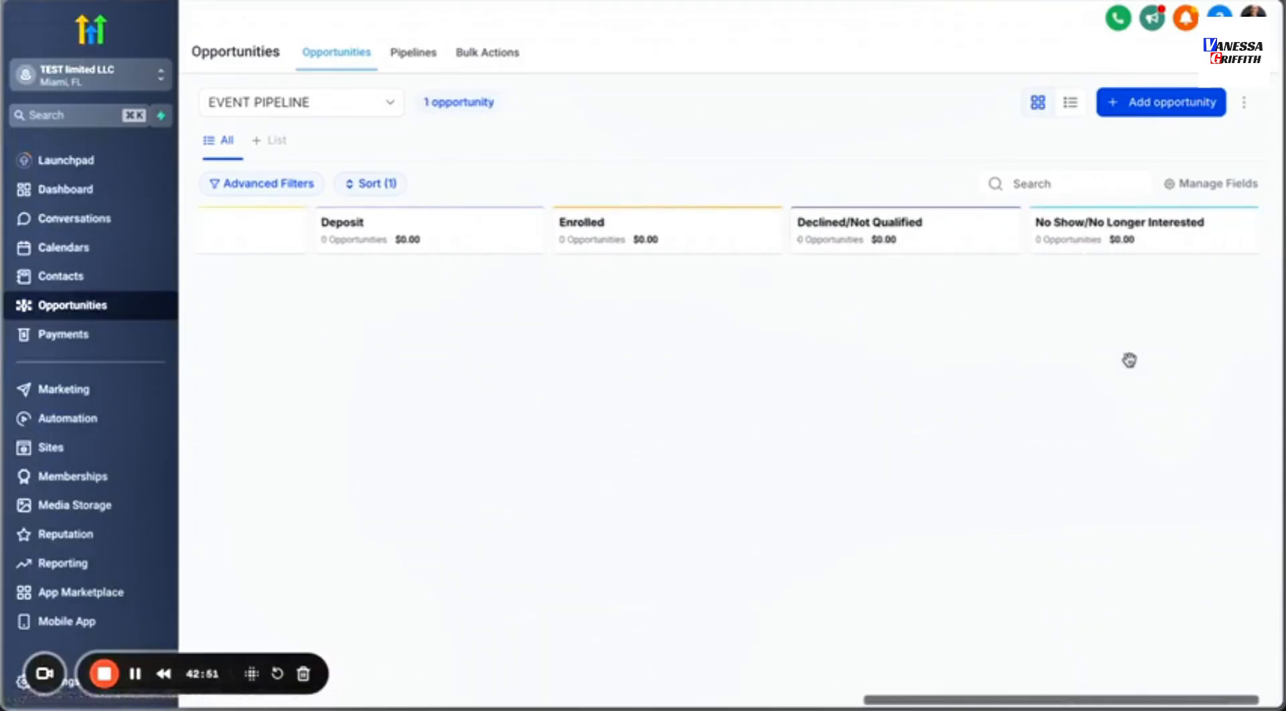
pyautogui.hscroll(-8, 741, 395)
pyautogui.hscroll(-10, 741, 395)
pyautogui.hscroll(5, 742, 394)
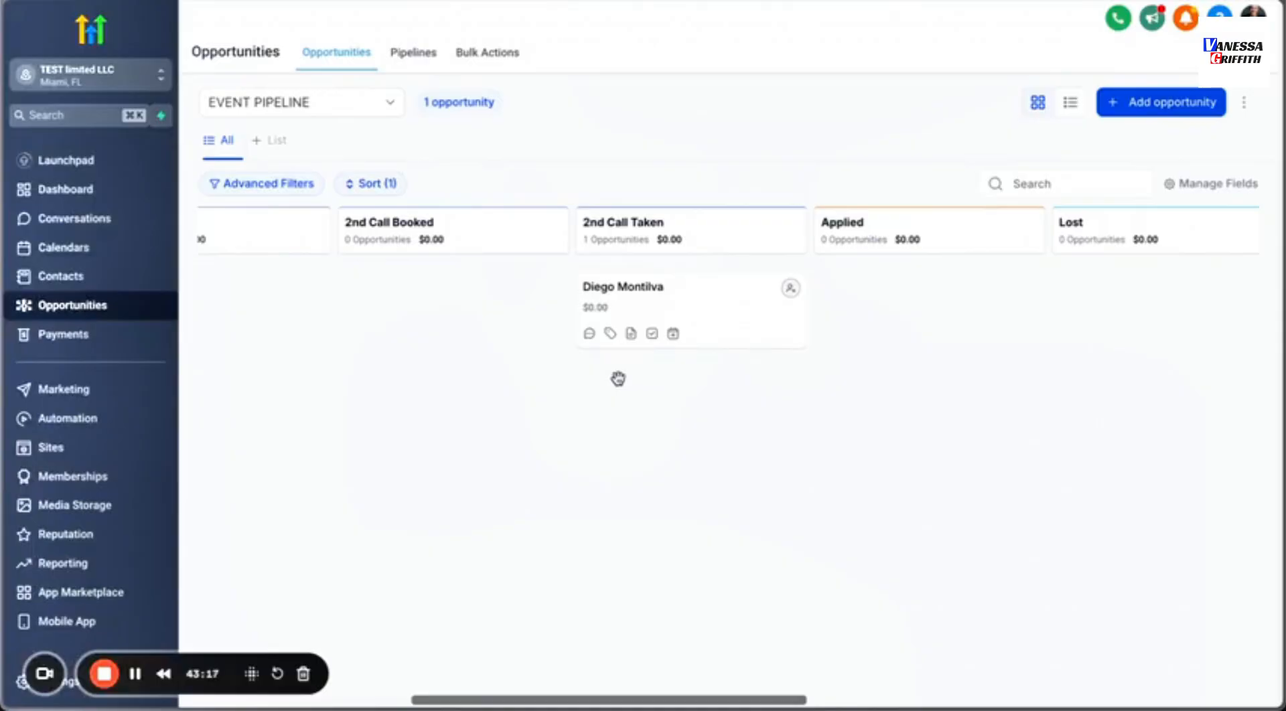
pyautogui.hscroll(-8, 537, 362)
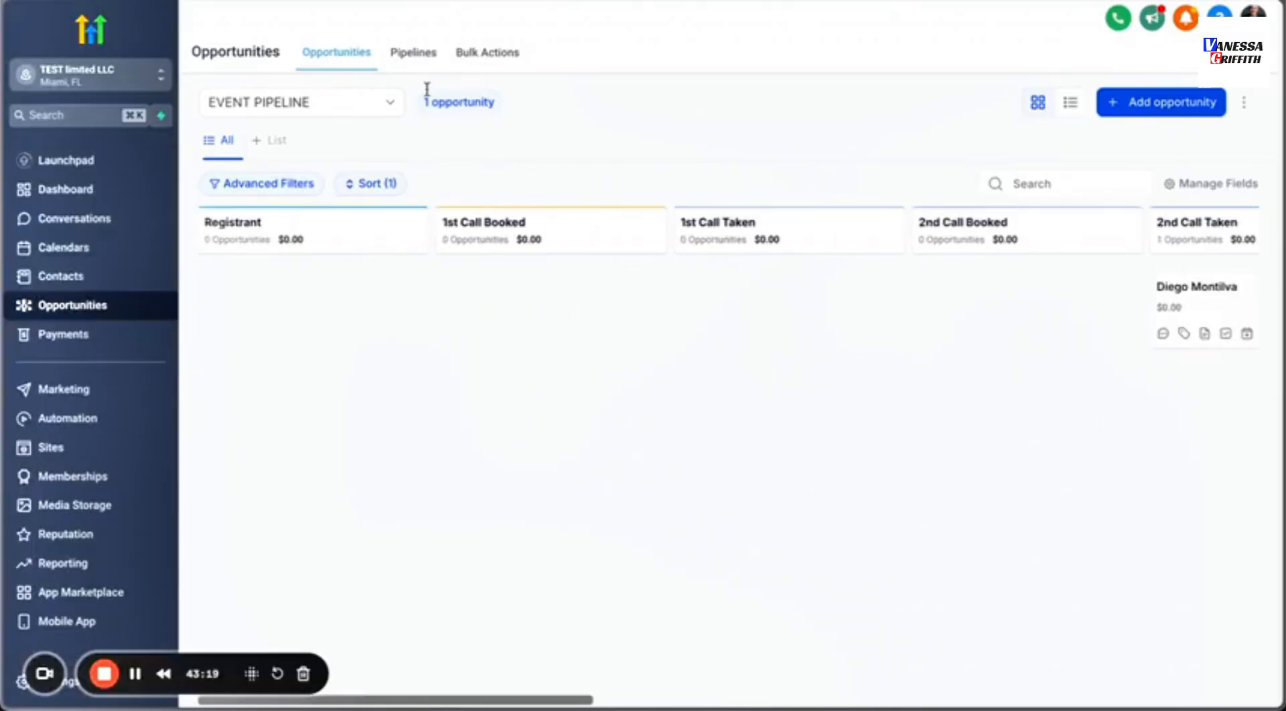
pyautogui.click(408, 1)
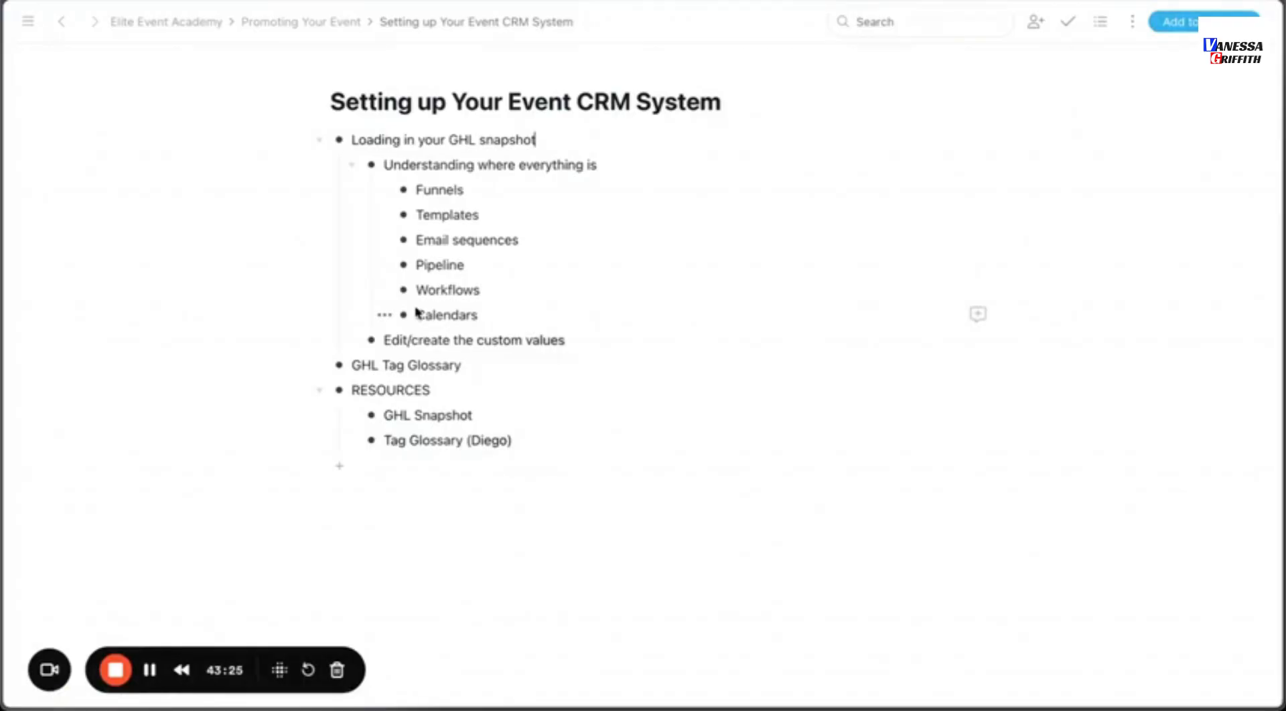
# Switch back to GoHighLevel and look over the calendar week view and the Appointments list.
pyautogui.click(328, 1)
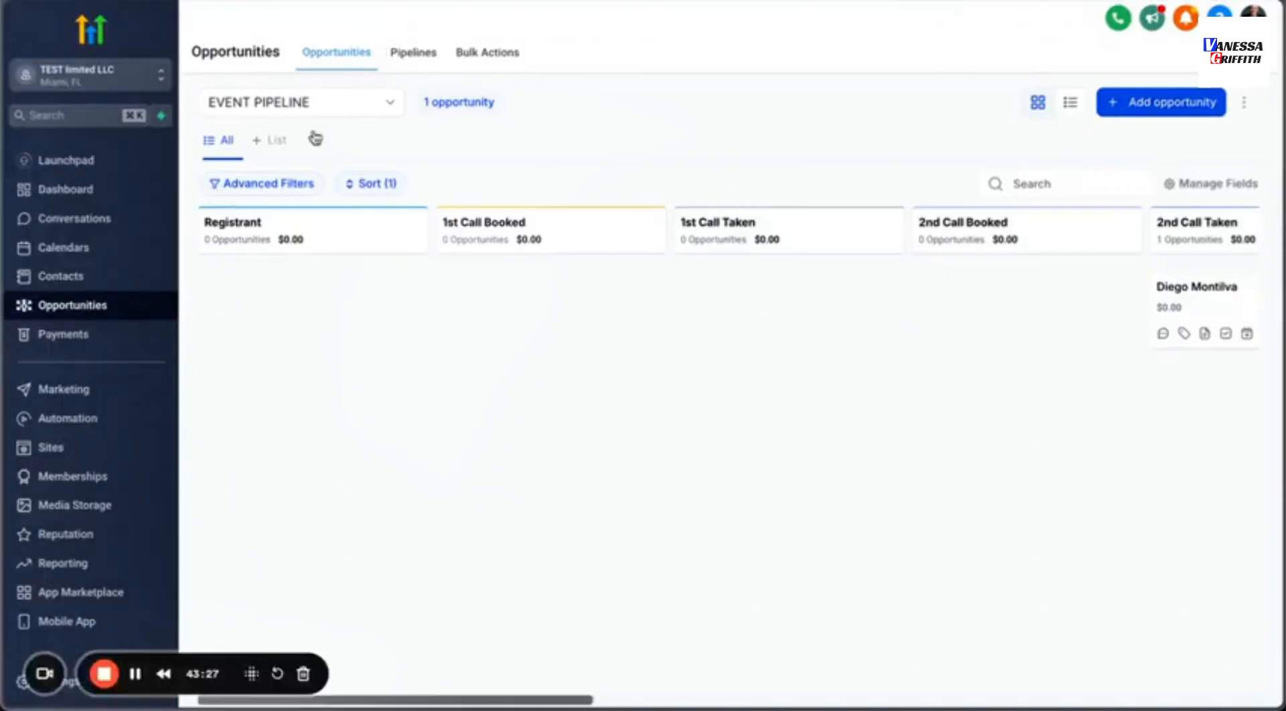
pyautogui.click(101, 248)
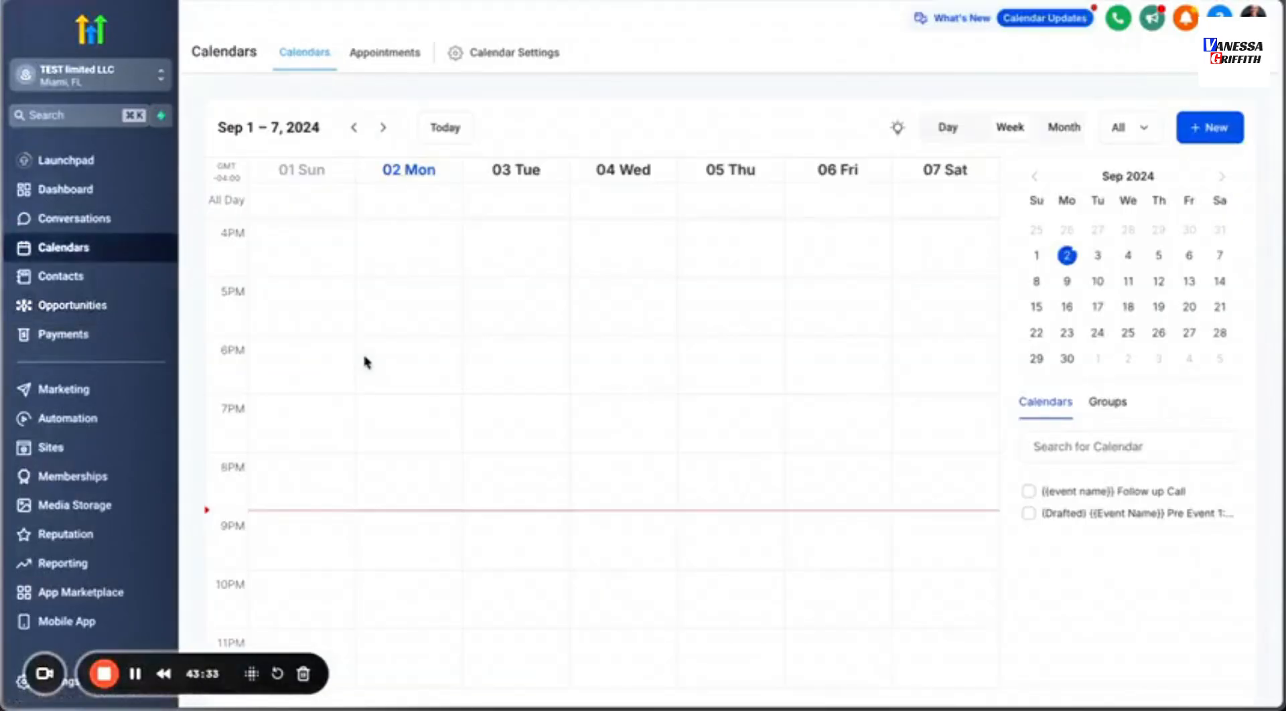
pyautogui.click(382, 60)
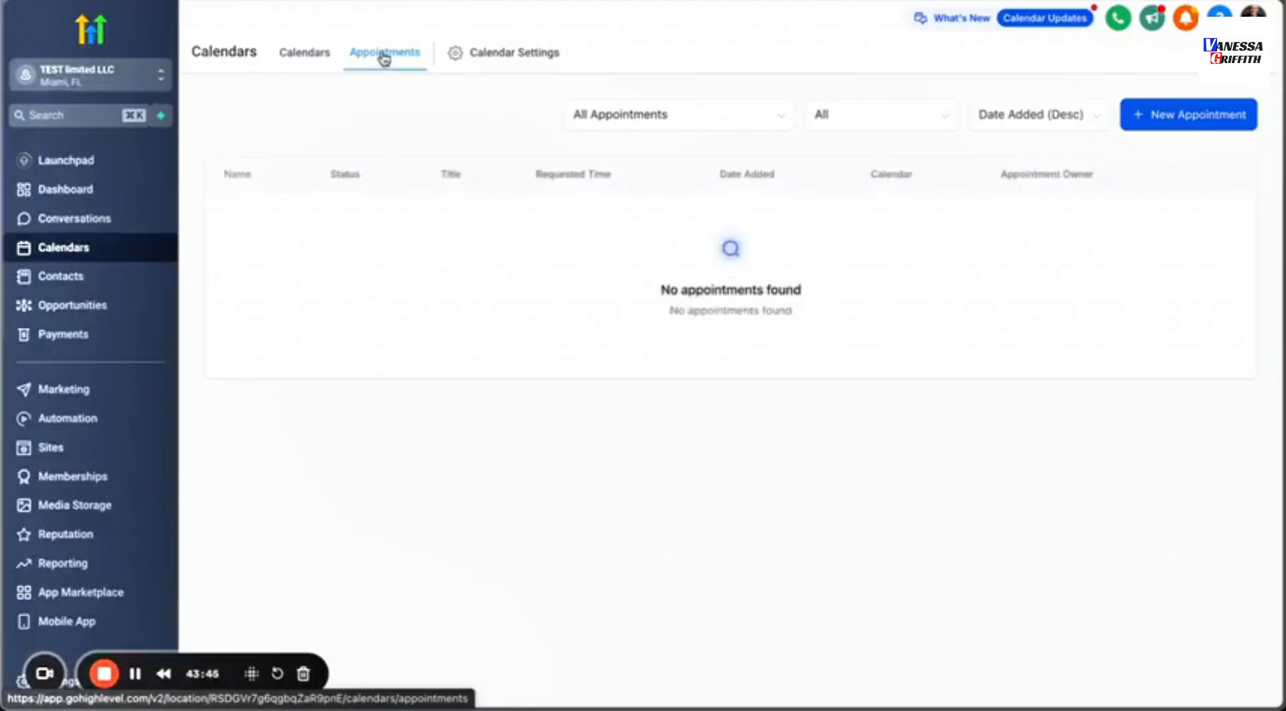
pyautogui.click(329, 59)
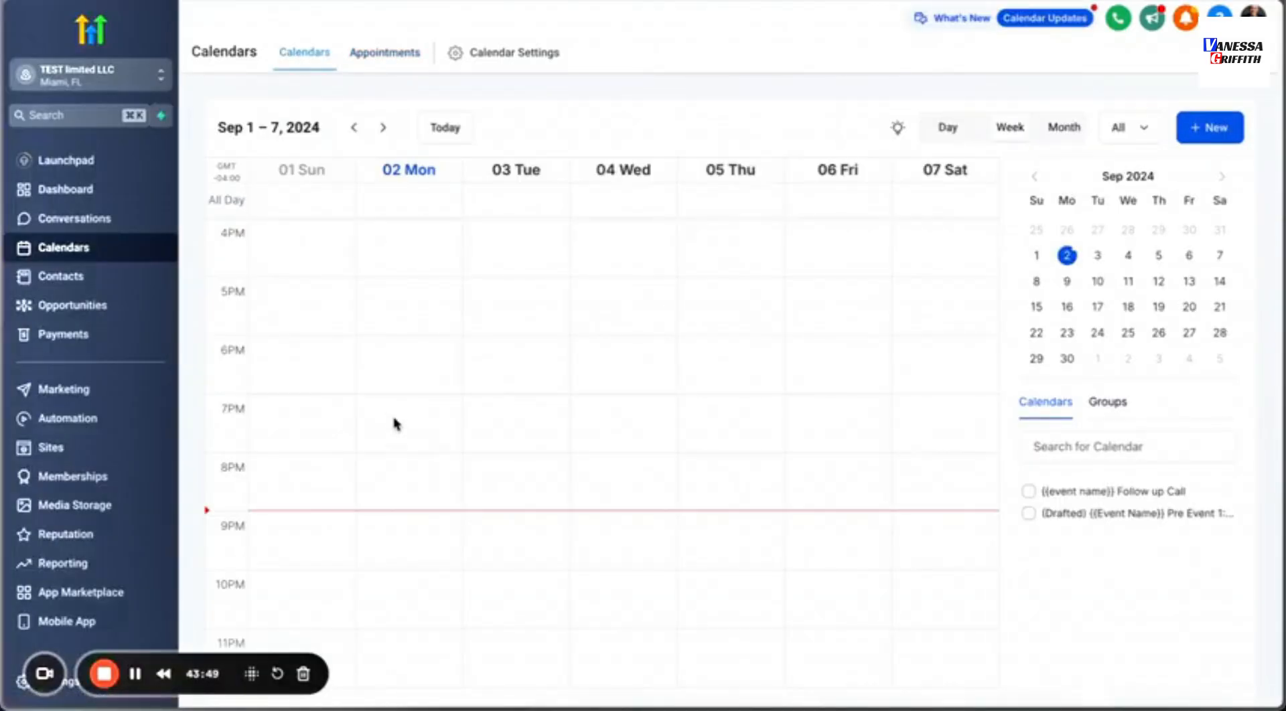
# Draft a new appointment on the {{event name}} Follow up Call calendar for the test contact, and cancel it without booking.
pyautogui.click(368, 59)
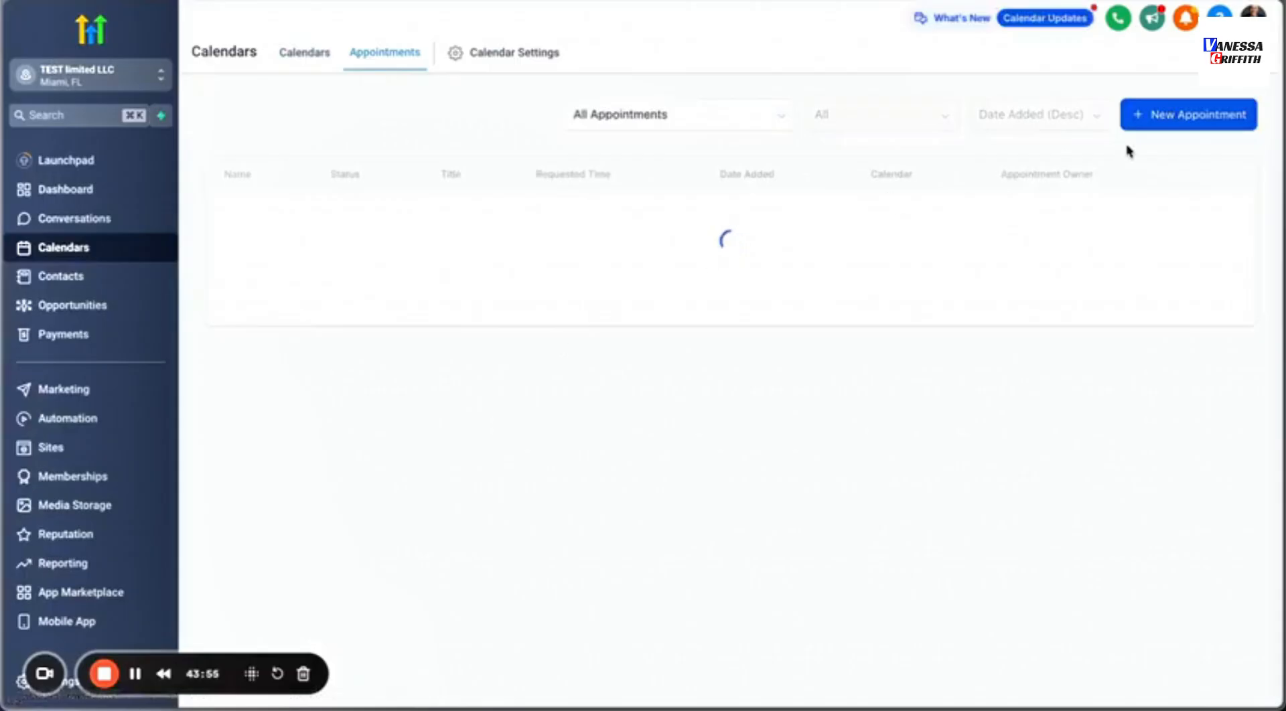
pyautogui.click(1151, 126)
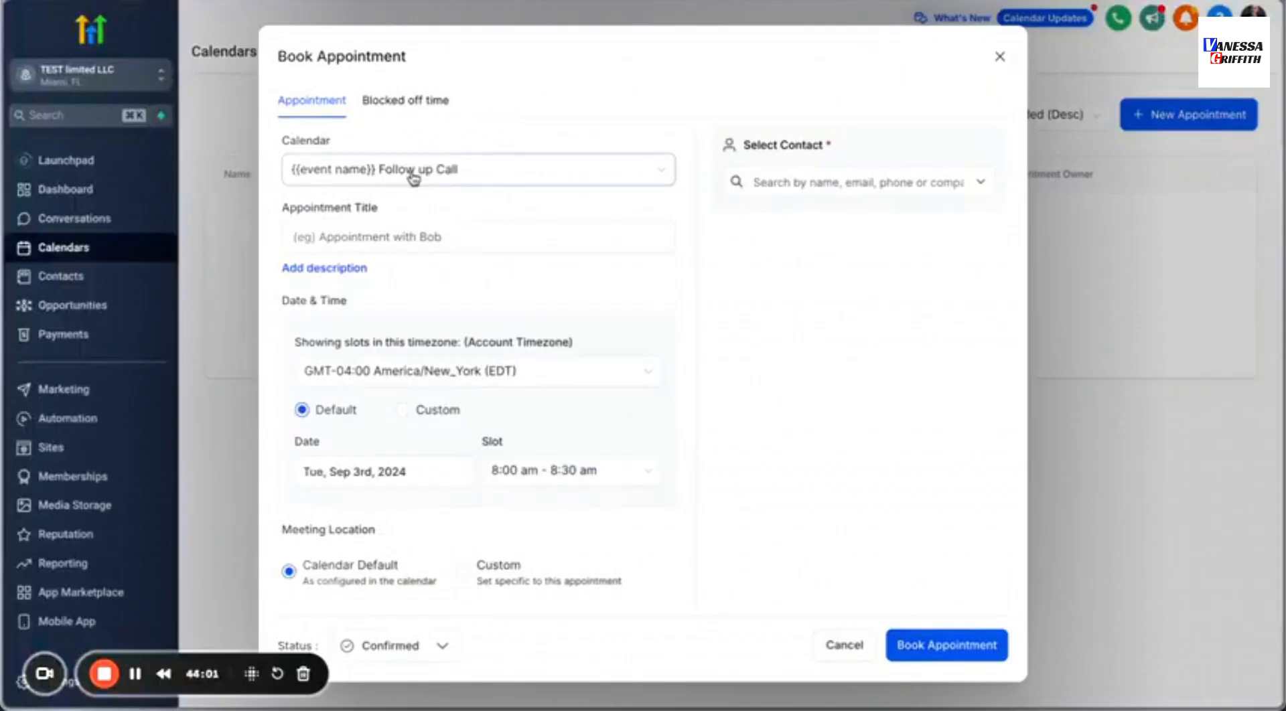
pyautogui.click(402, 244)
pyautogui.click(852, 194)
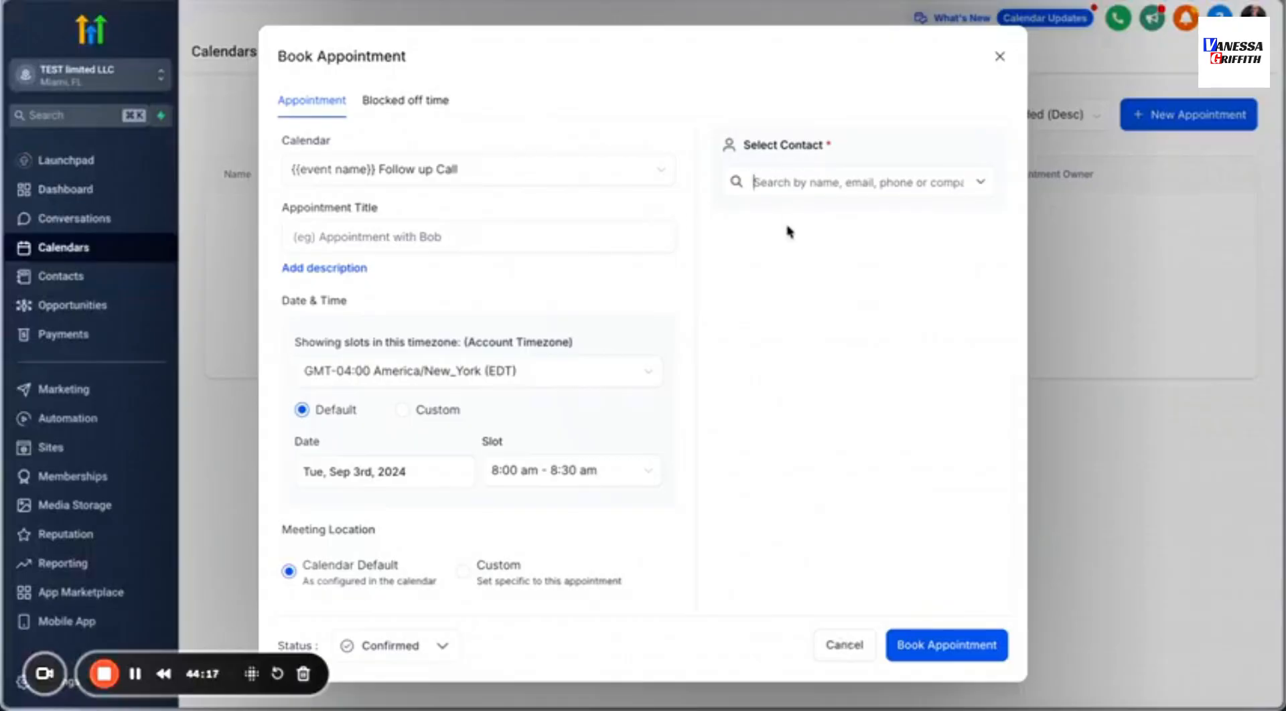
pyautogui.write('diego')
pyautogui.click(837, 231)
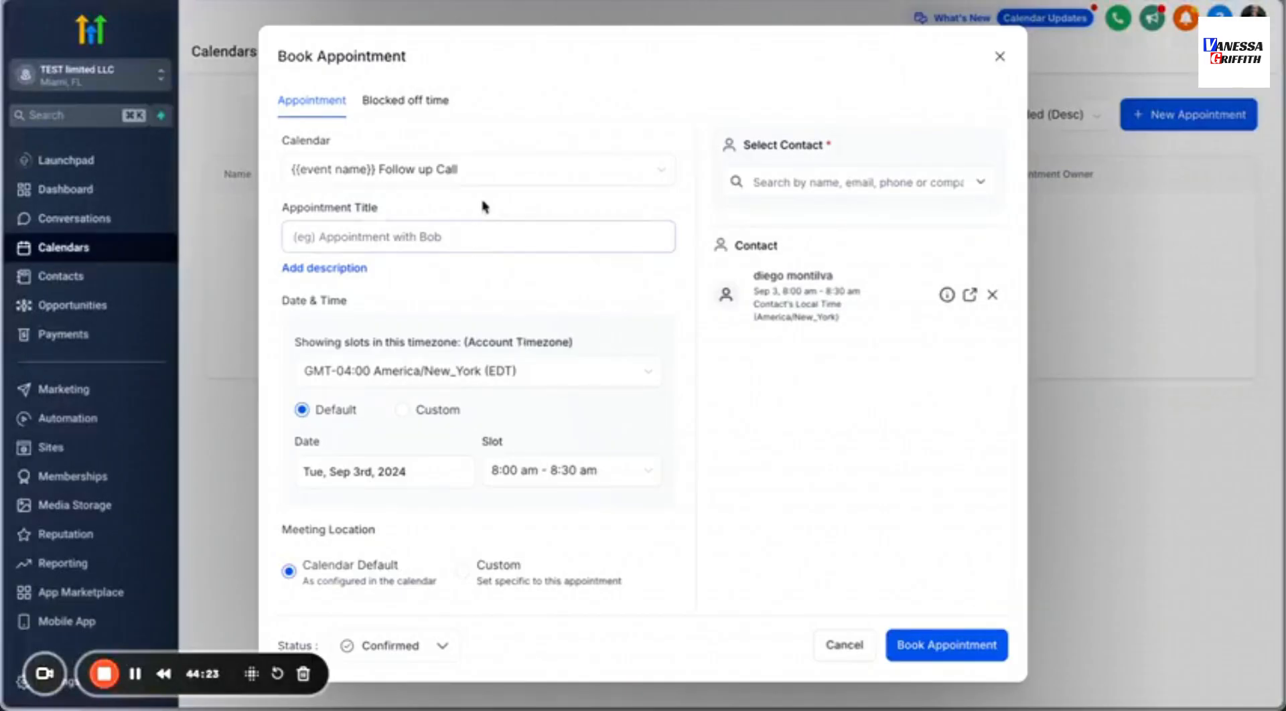
pyautogui.scroll(-1, 499, 501)
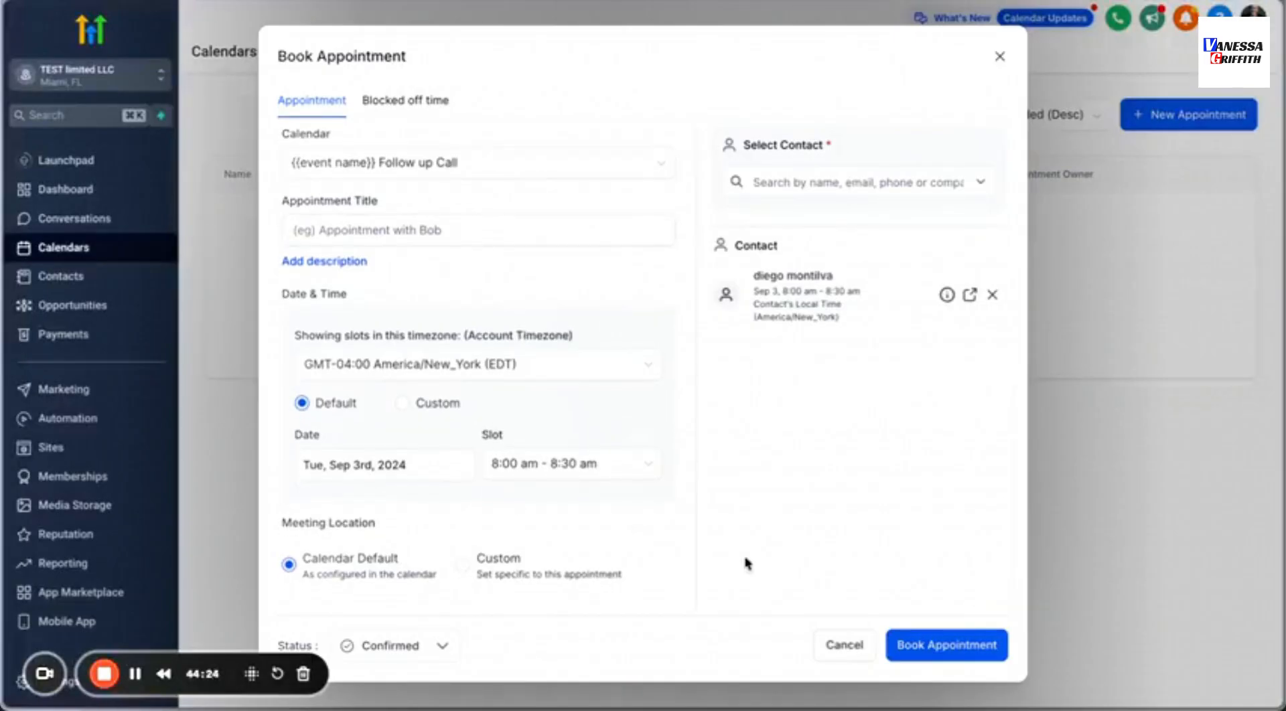
pyautogui.click(858, 659)
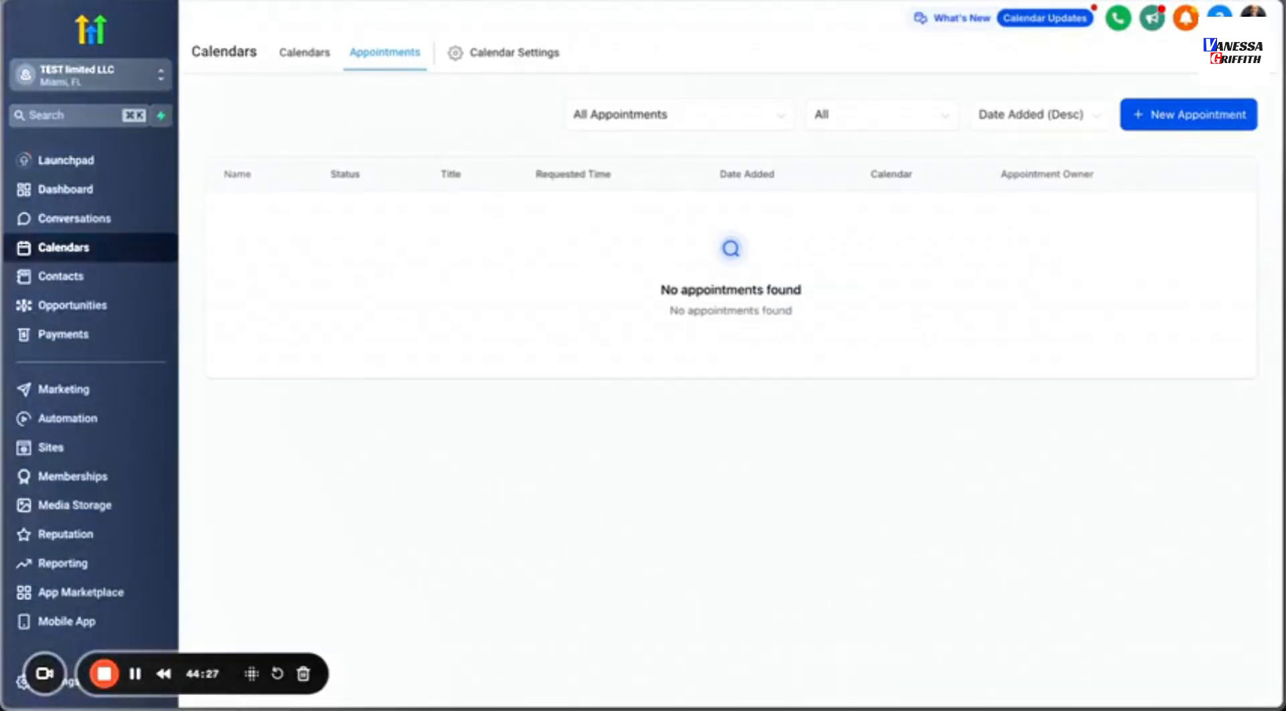
# Review the calendars in Calendar Settings, and go over the Workflows, Templates, Email sequences and Calendars items in the "Setting up Your Event CRM System" outline.
pyautogui.click(534, 53)
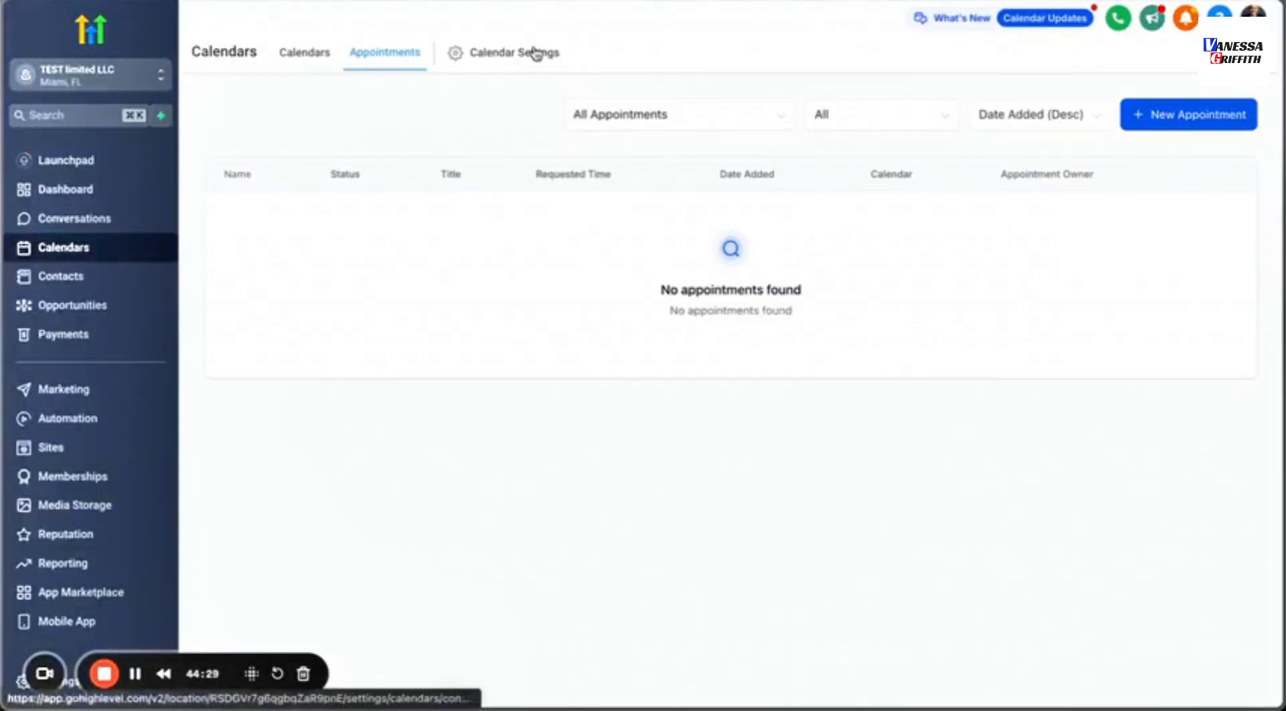
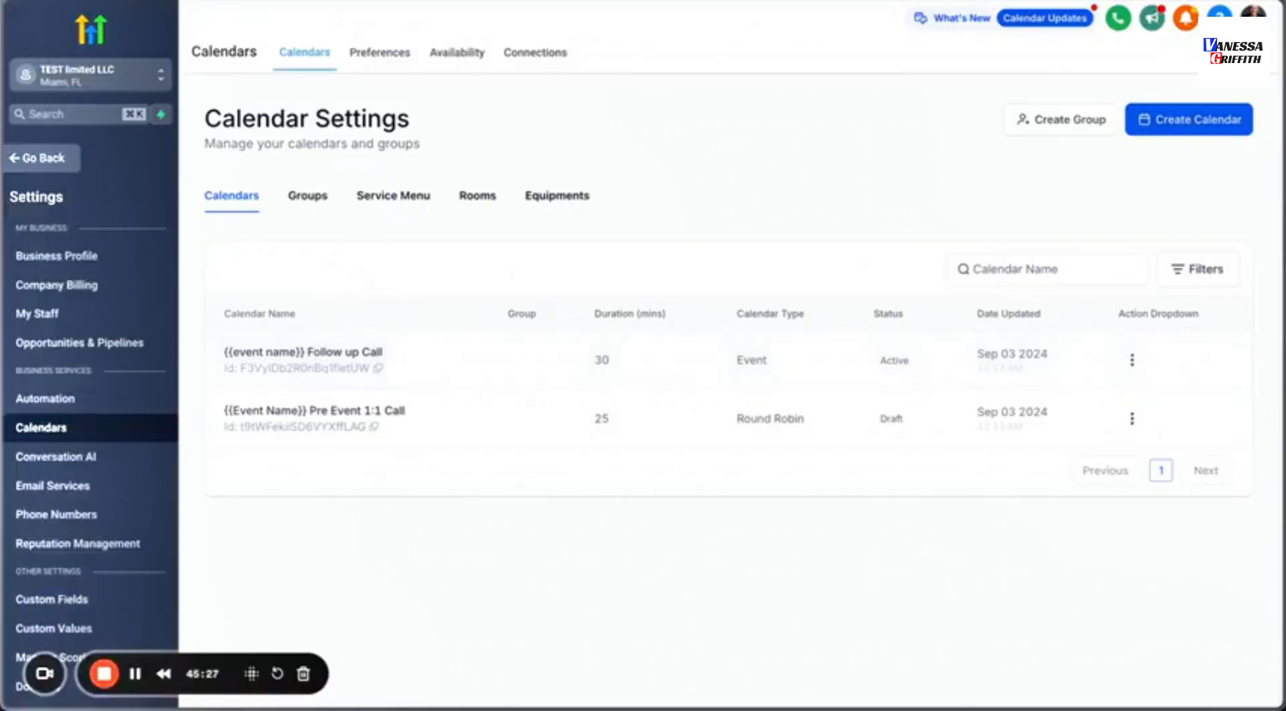
pyautogui.click(358, 1)
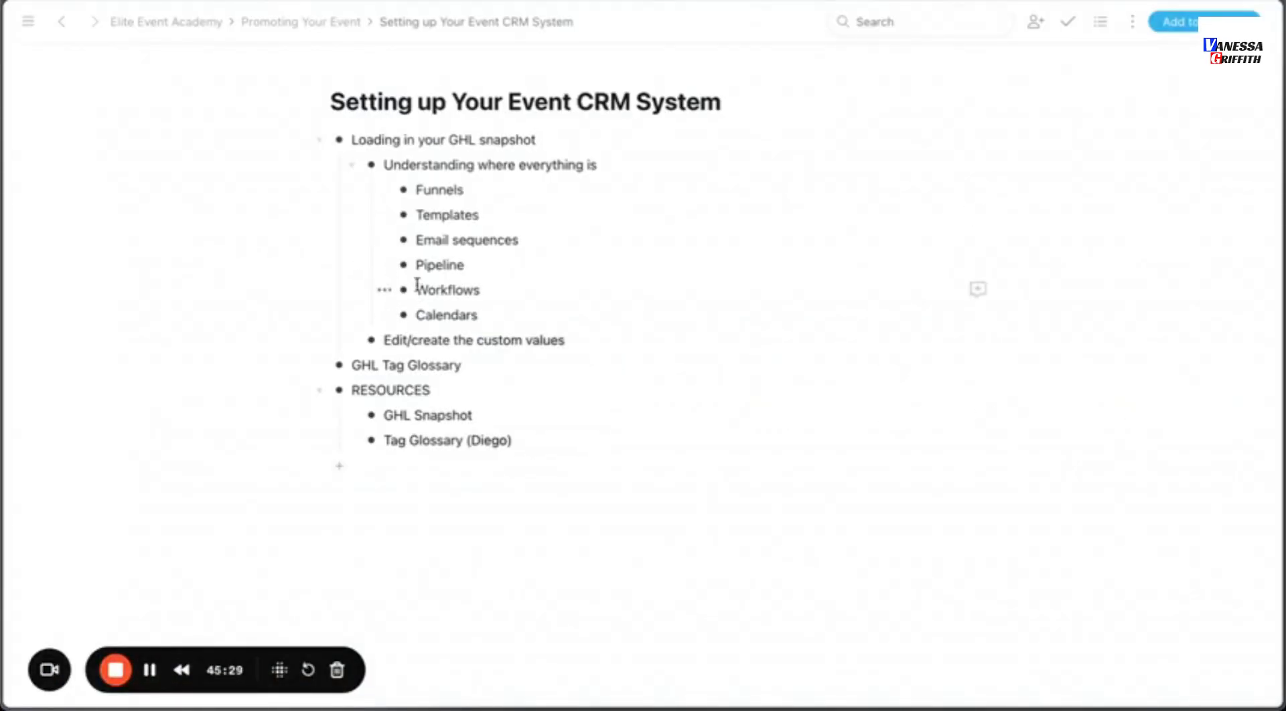
pyautogui.moveTo(415, 287); pyautogui.dragTo(453, 292)
pyautogui.click(453, 293)
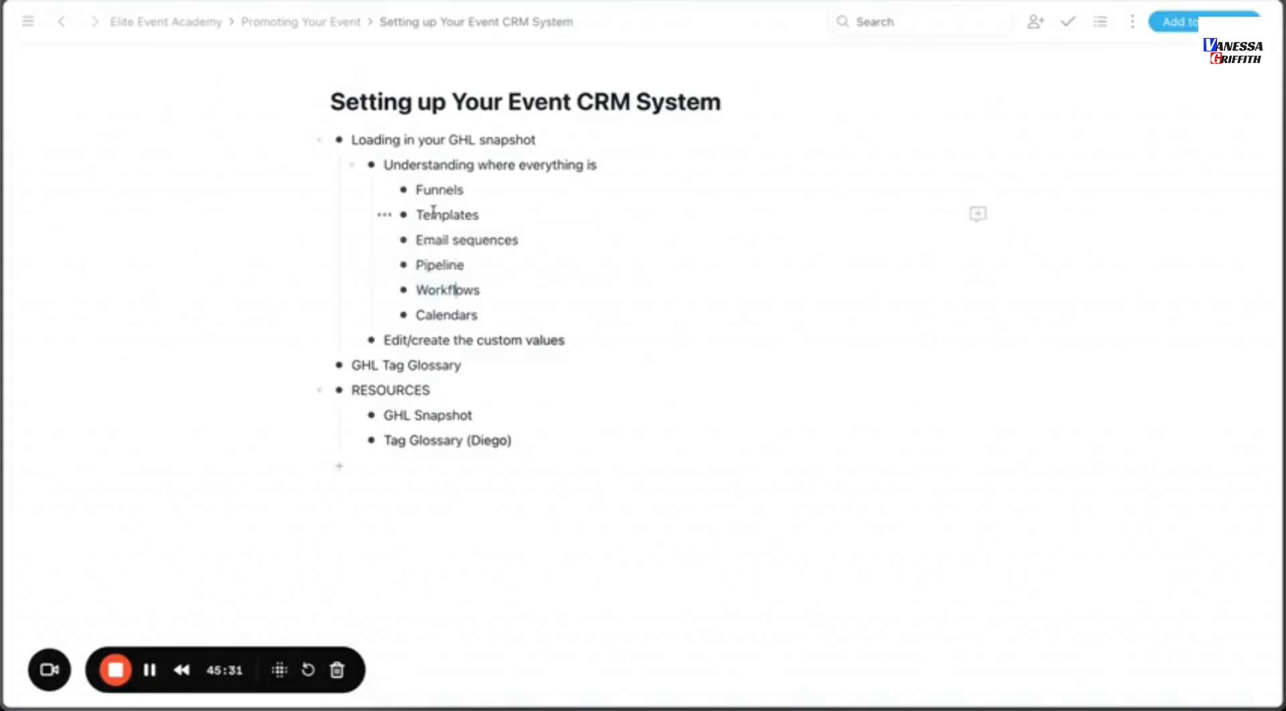
pyautogui.moveTo(416, 214); pyautogui.dragTo(460, 214)
pyautogui.click(459, 215)
pyautogui.moveTo(416, 240); pyautogui.dragTo(498, 240)
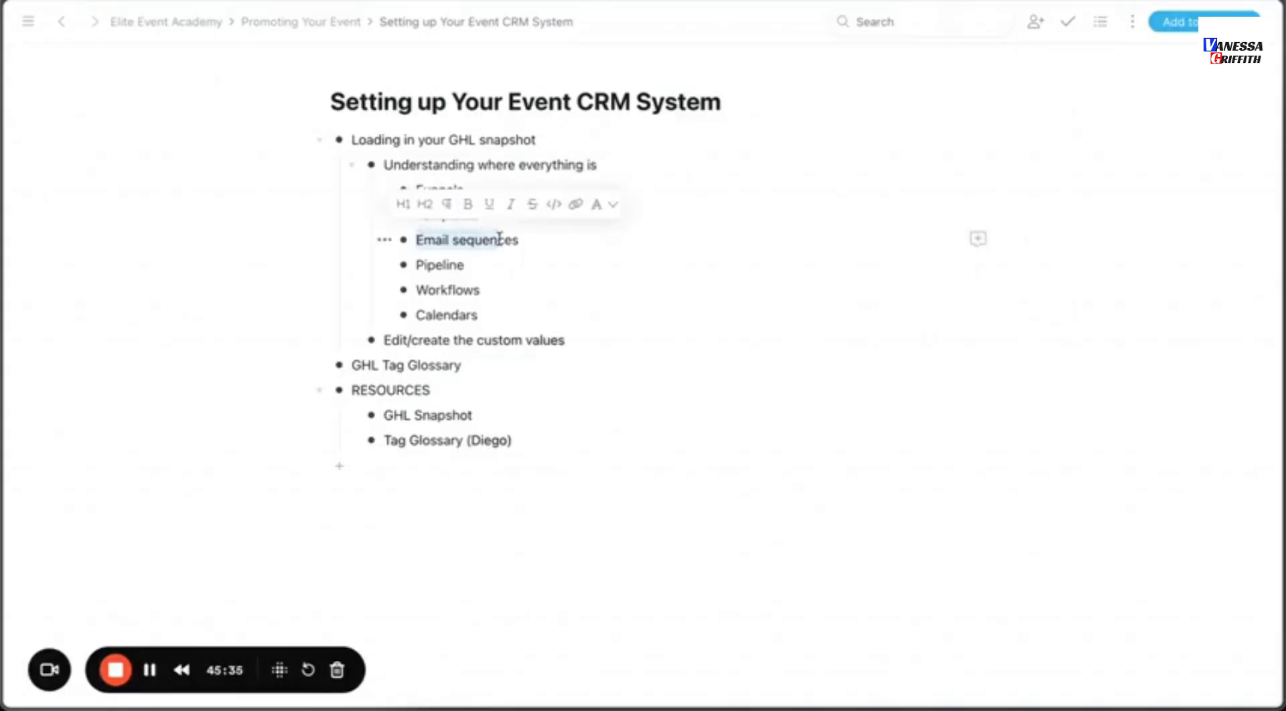
pyautogui.click(498, 240)
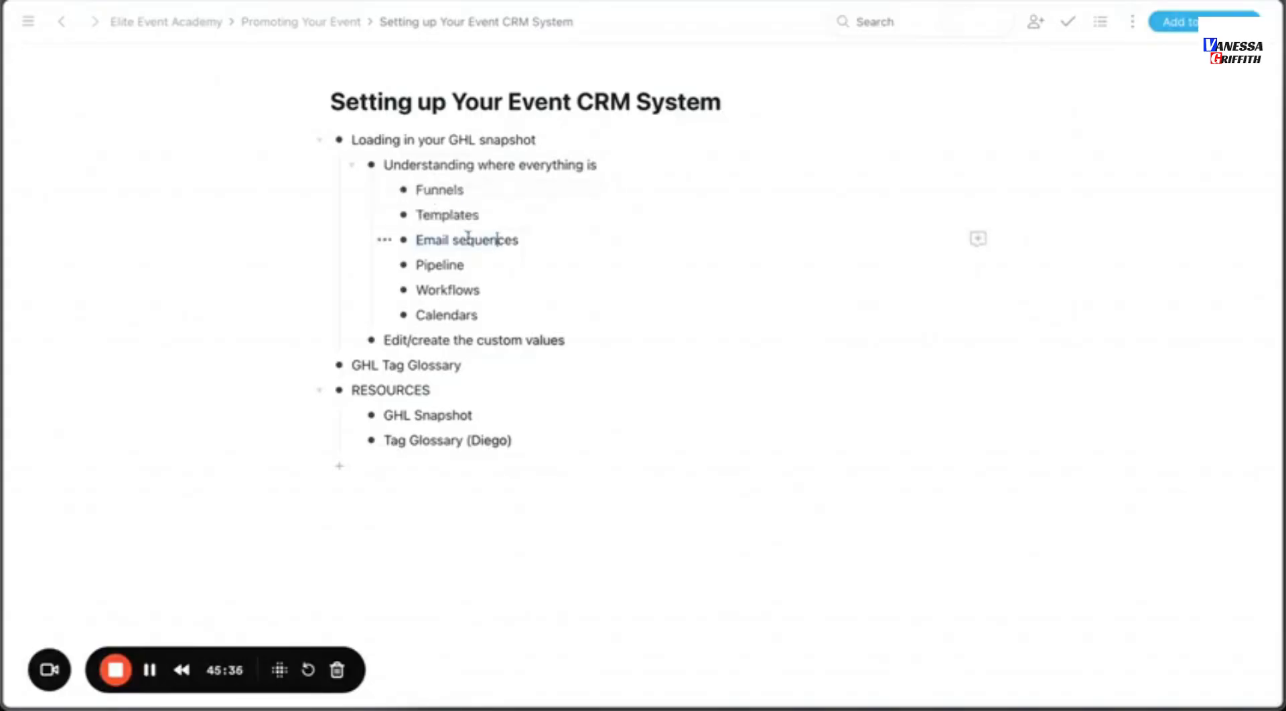
pyautogui.click(428, 291)
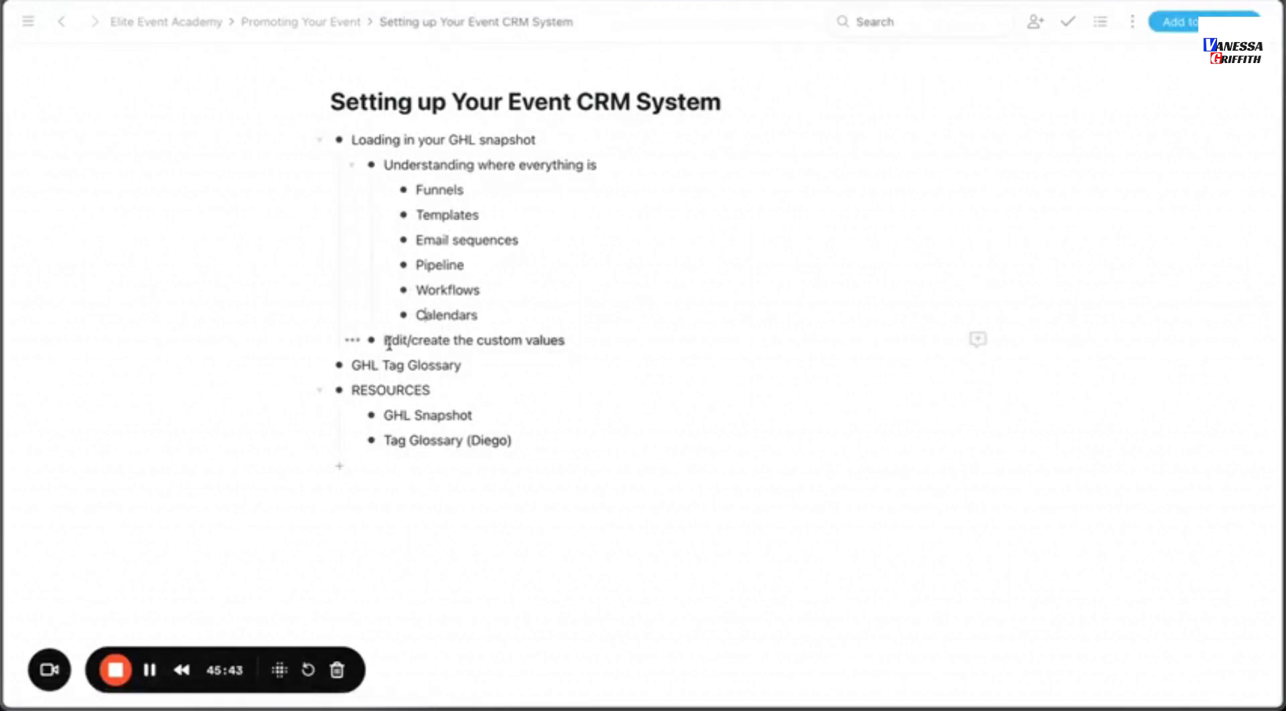
# Return to GoHighLevel, leave the calendar settings, and reopen the sub-account settings to view the Domains page.
pyautogui.click(375, 2)
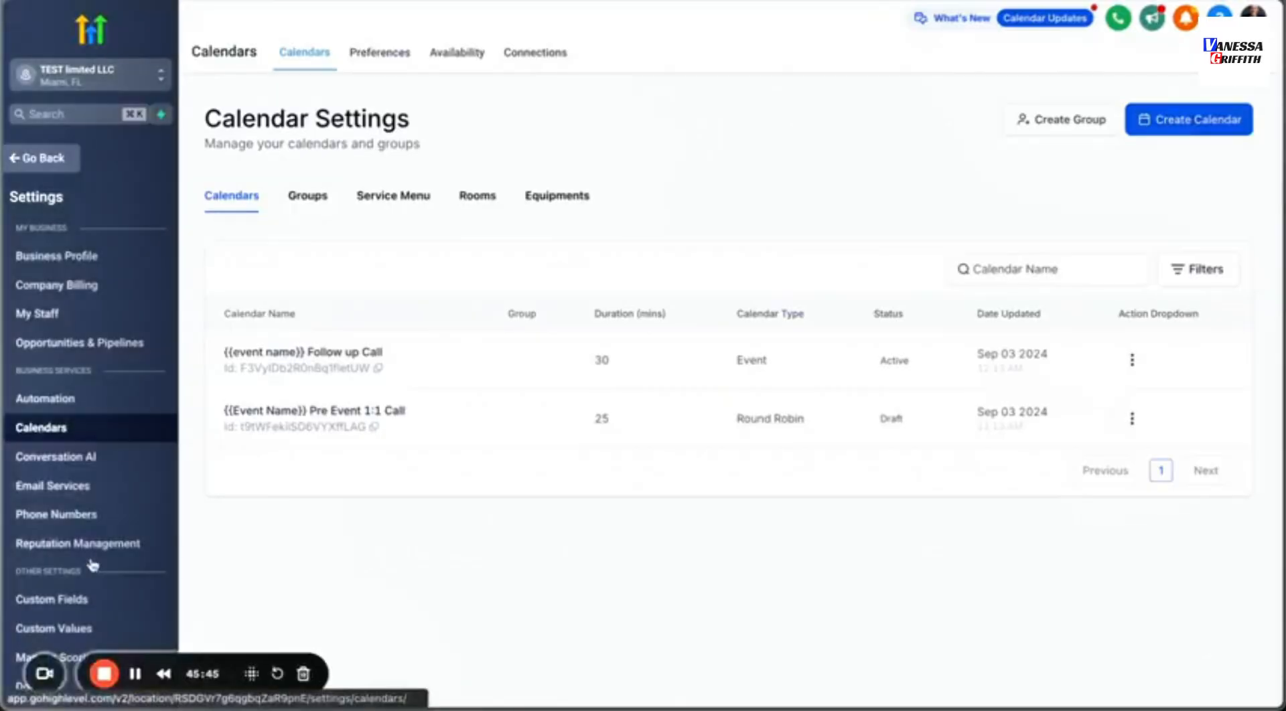
pyautogui.scroll(-4, 93, 565)
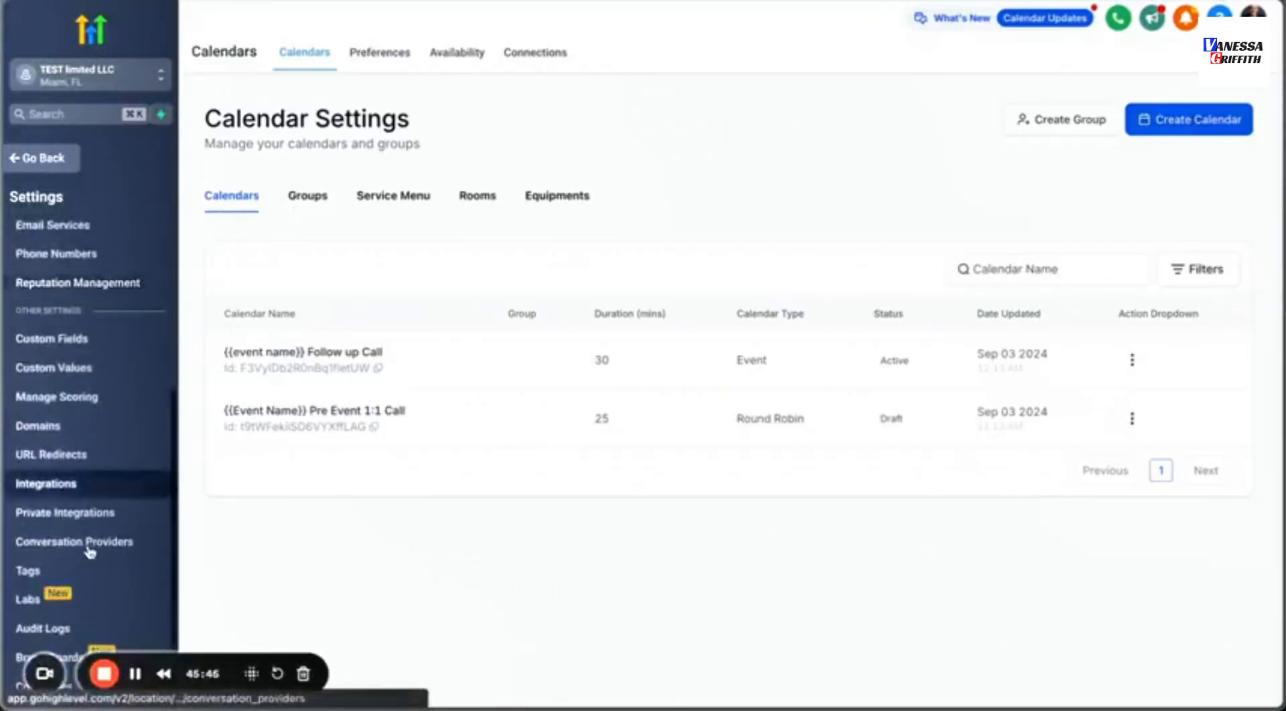
pyautogui.click(67, 173)
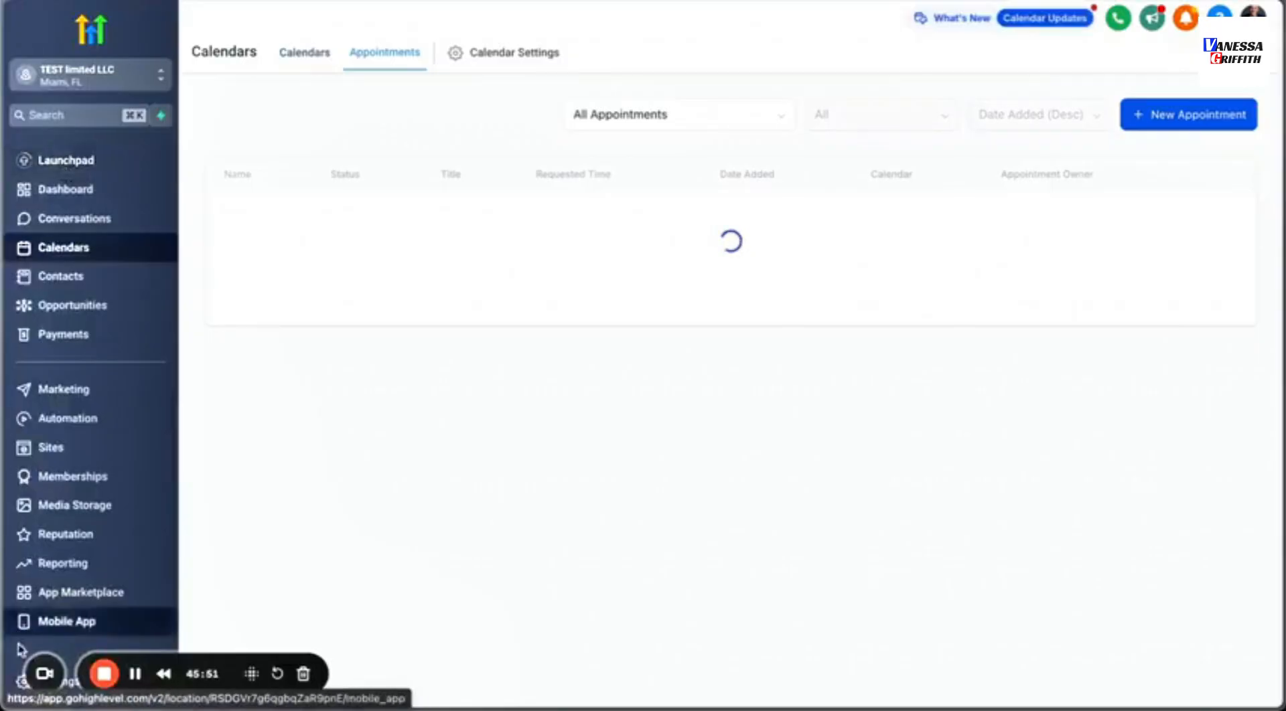
pyautogui.moveTo(12, 669)
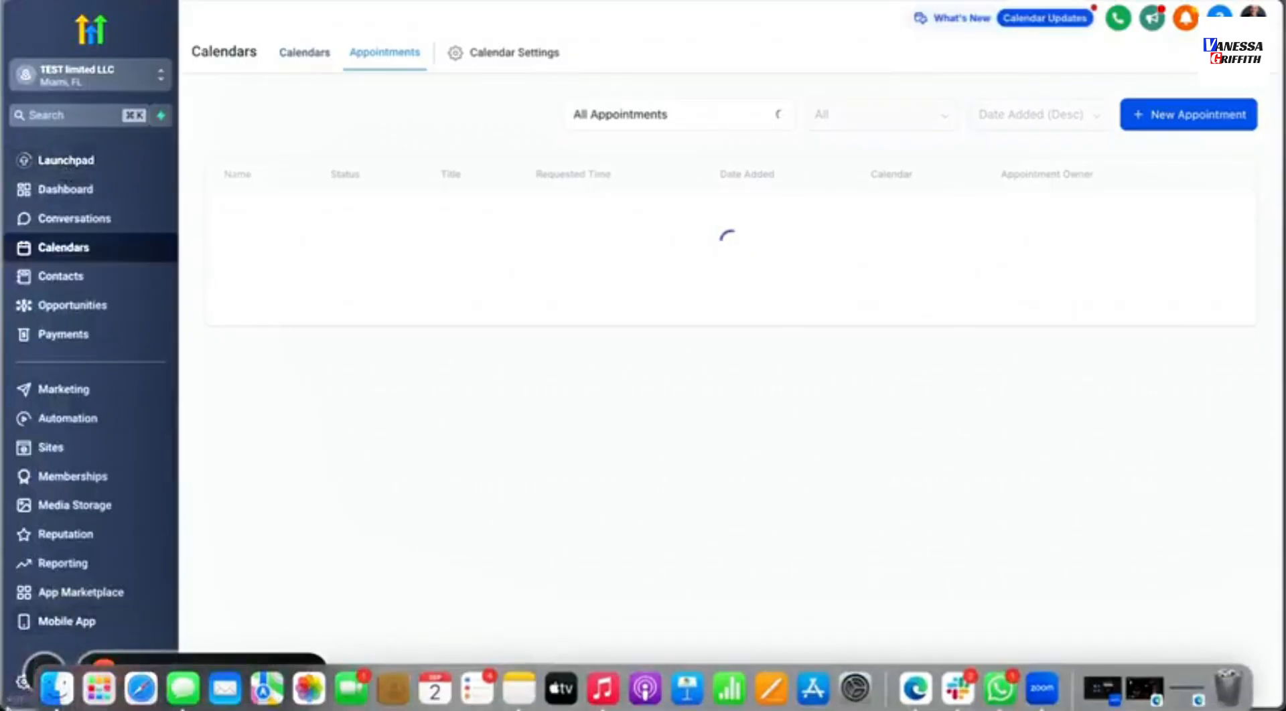
pyautogui.click(15, 686)
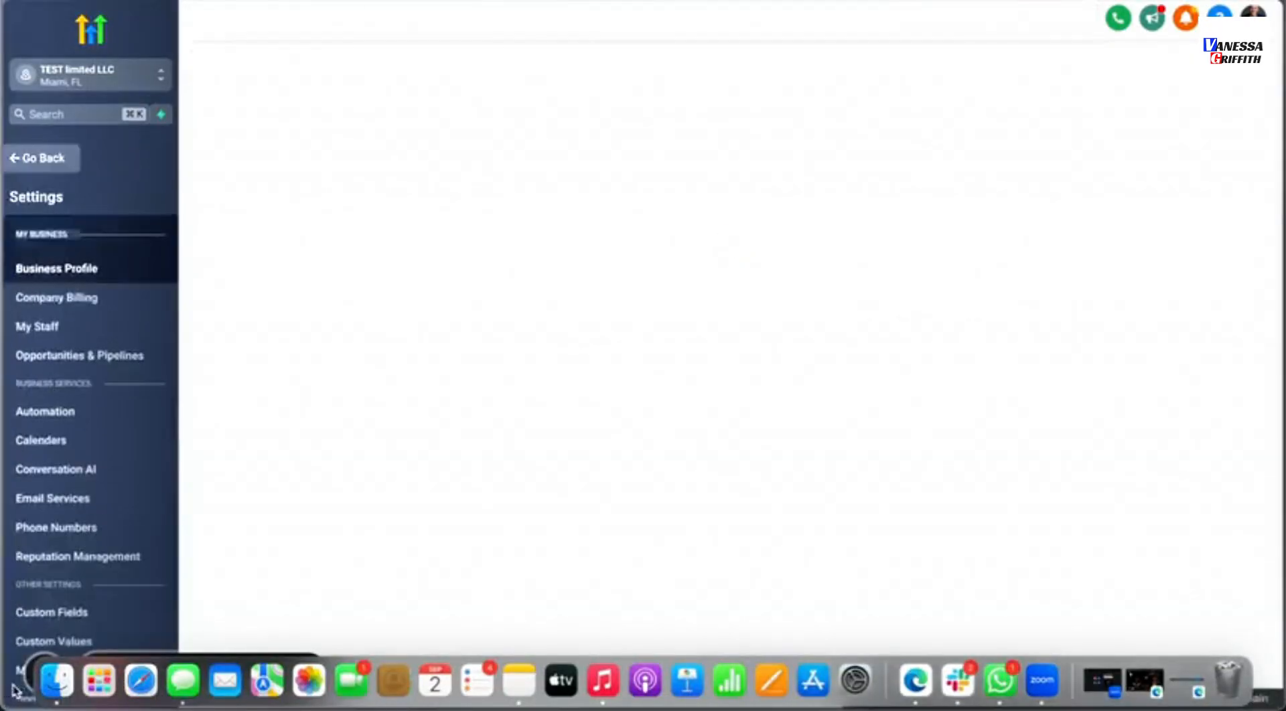
pyautogui.scroll(-5, 35, 378)
pyautogui.click(35, 378)
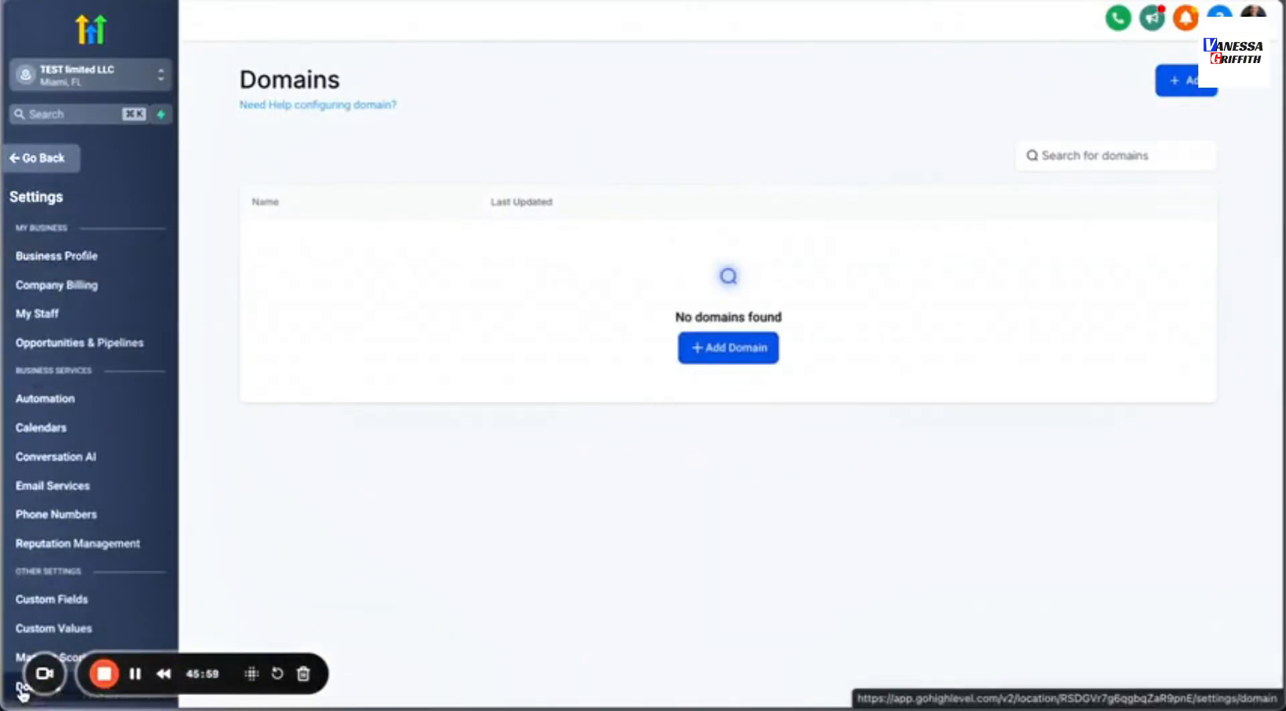
# Look through the Business Profile settings, including the general information, physical address and authorized representative sections.
pyautogui.click(60, 250)
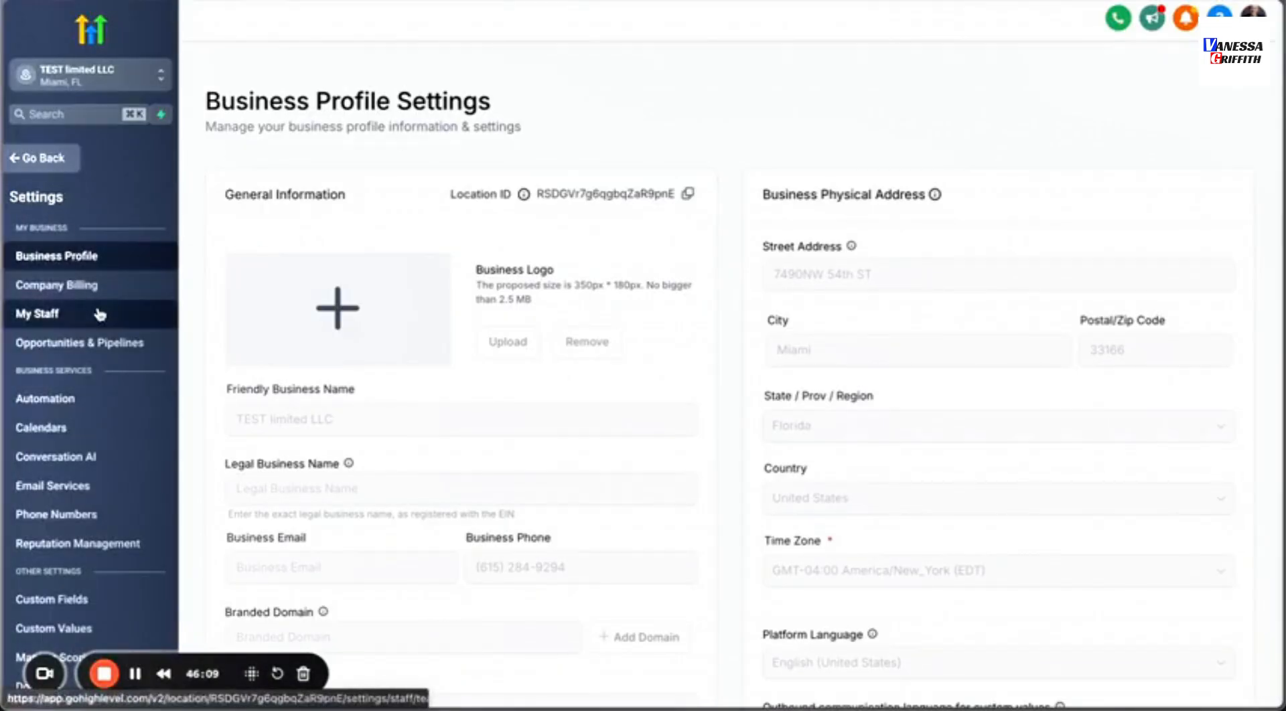
pyautogui.scroll(-14, 499, 492)
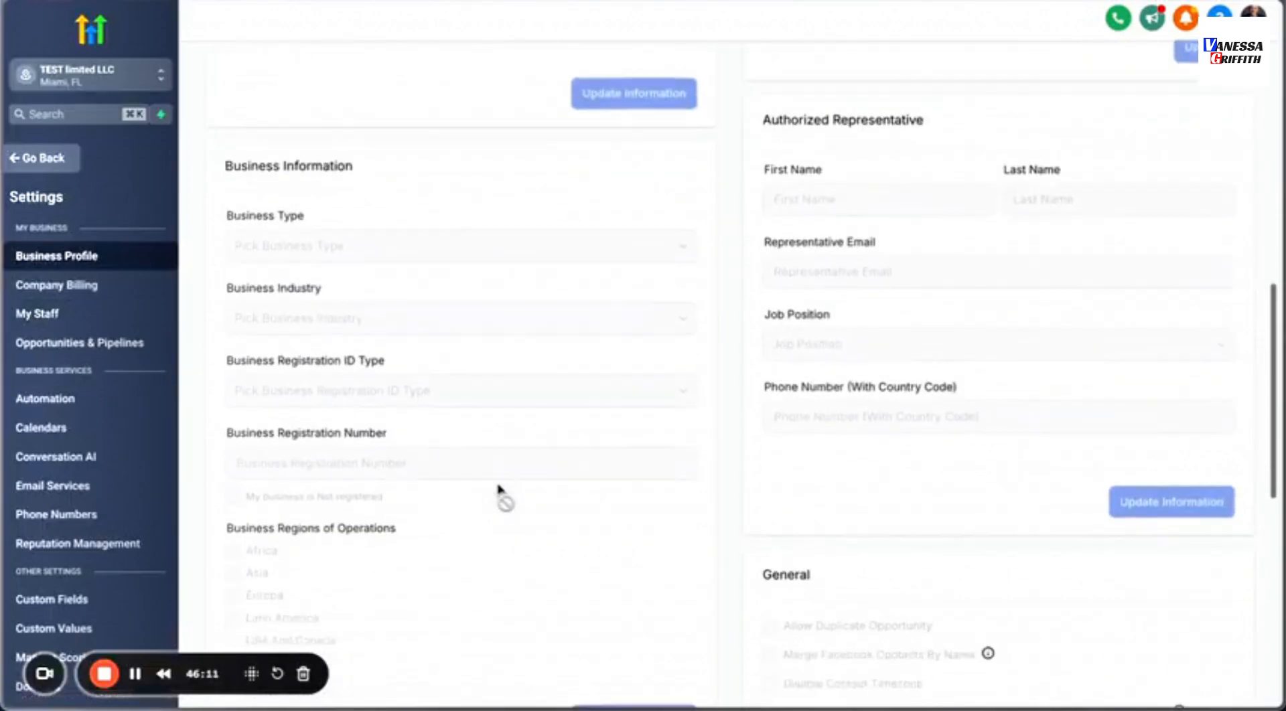
pyautogui.scroll(9, 499, 492)
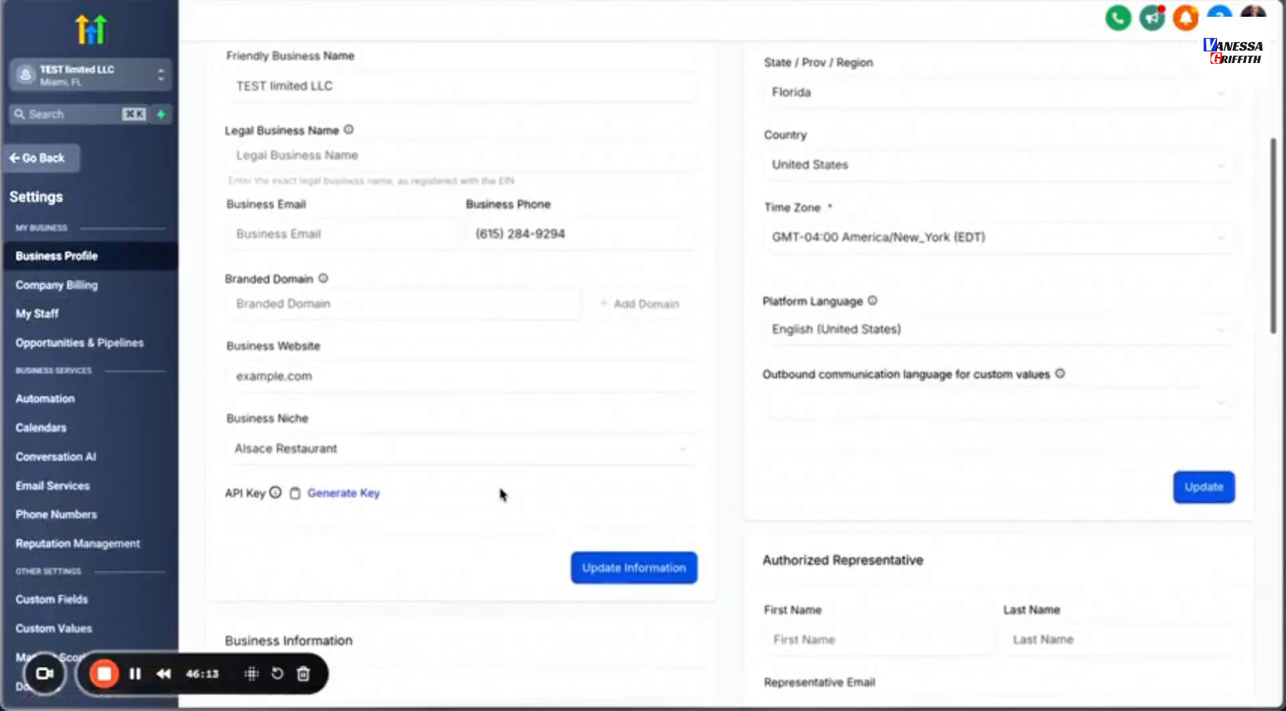
pyautogui.scroll(5, 469, 485)
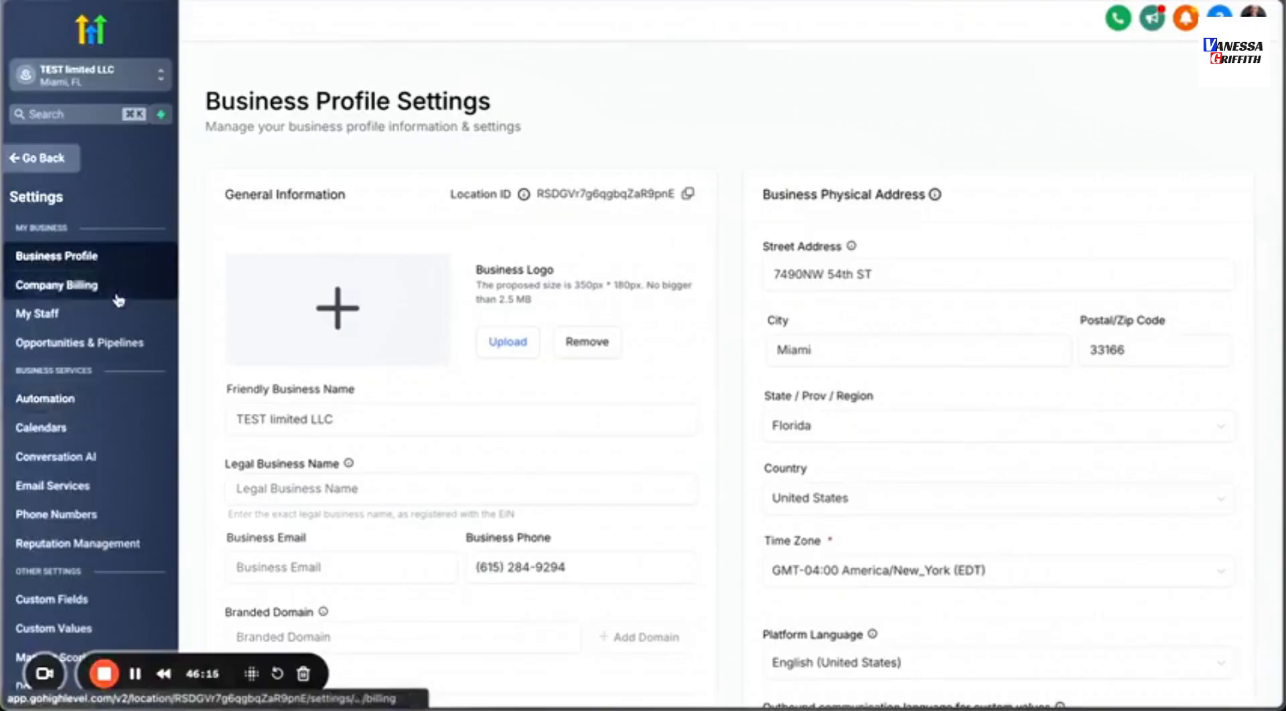
# Open the Custom Fields settings and check them against the "Setting up Your Event CRM System" outline.
pyautogui.scroll(-4, 107, 335)
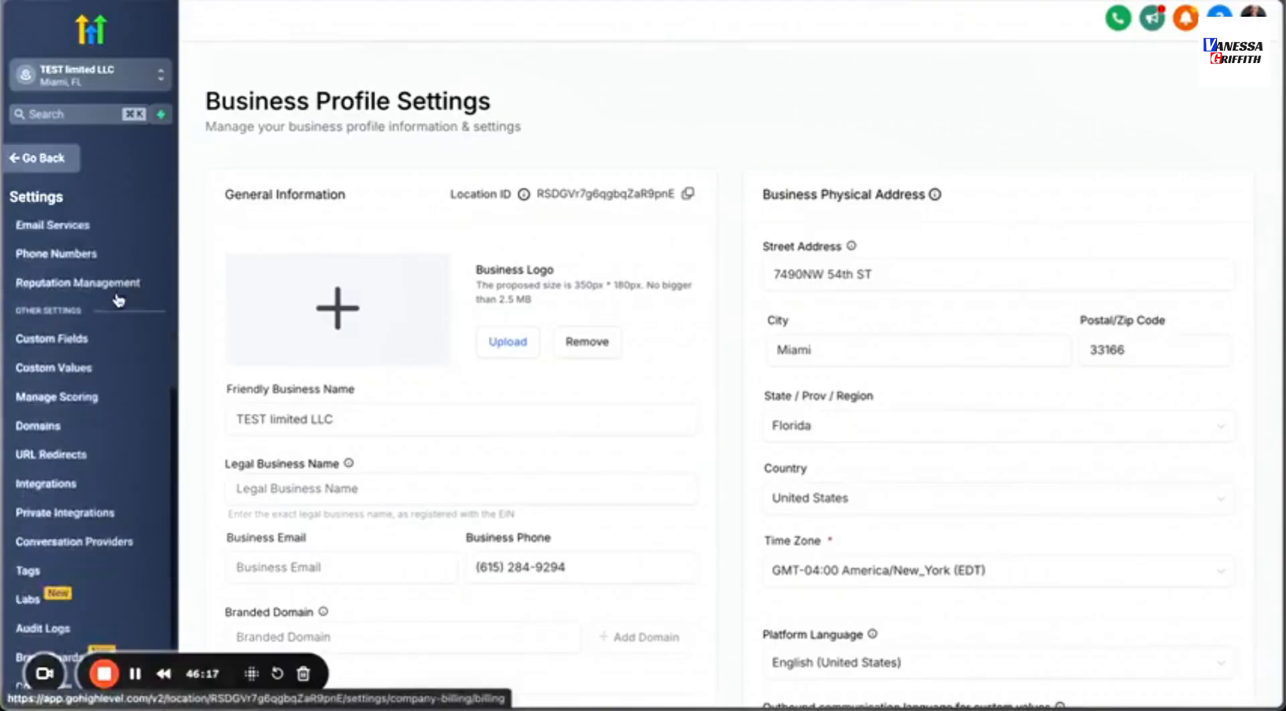
pyautogui.click(100, 350)
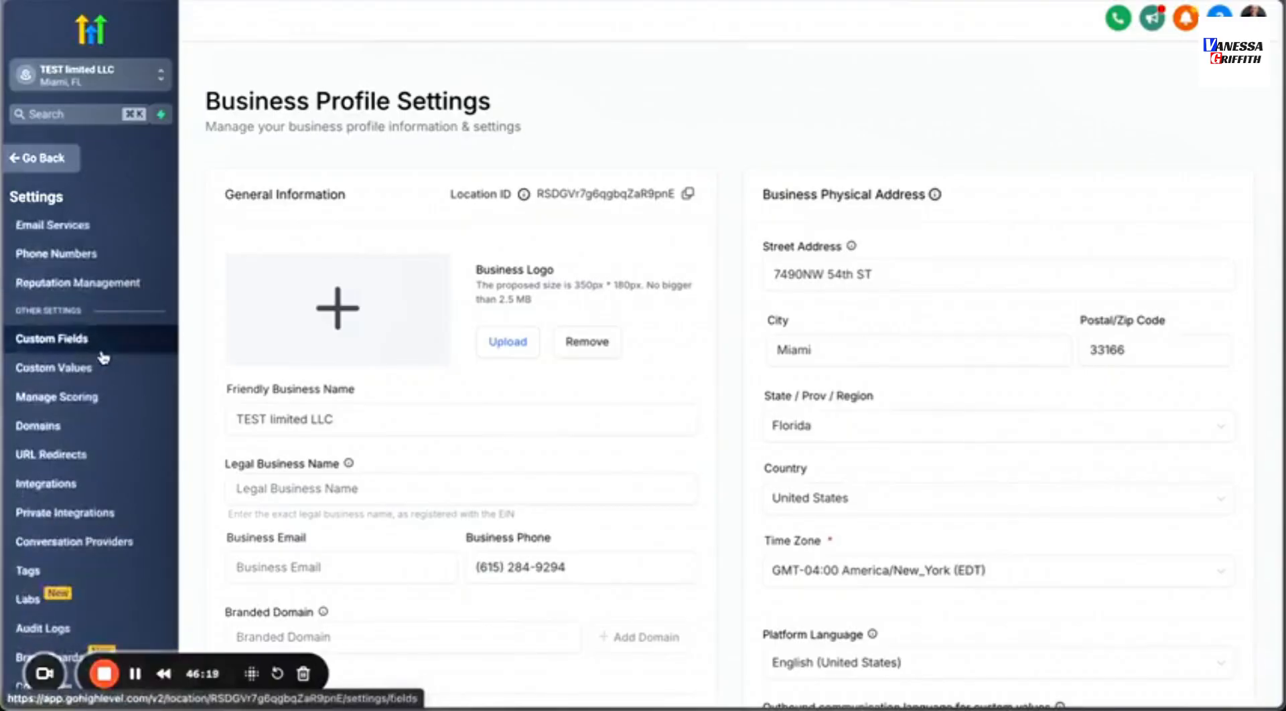
pyautogui.hotkey('ctrl', 'Tab')
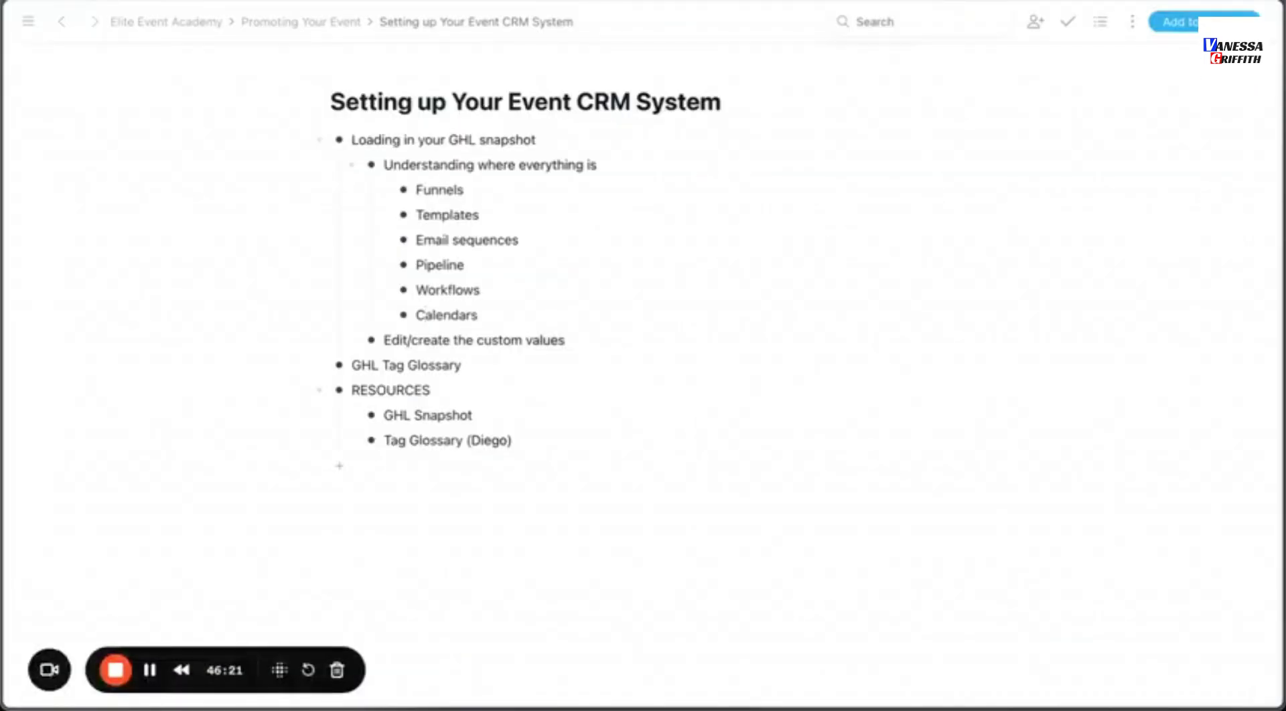
pyautogui.hotkey('ctrl', 'shift', 'Tab')
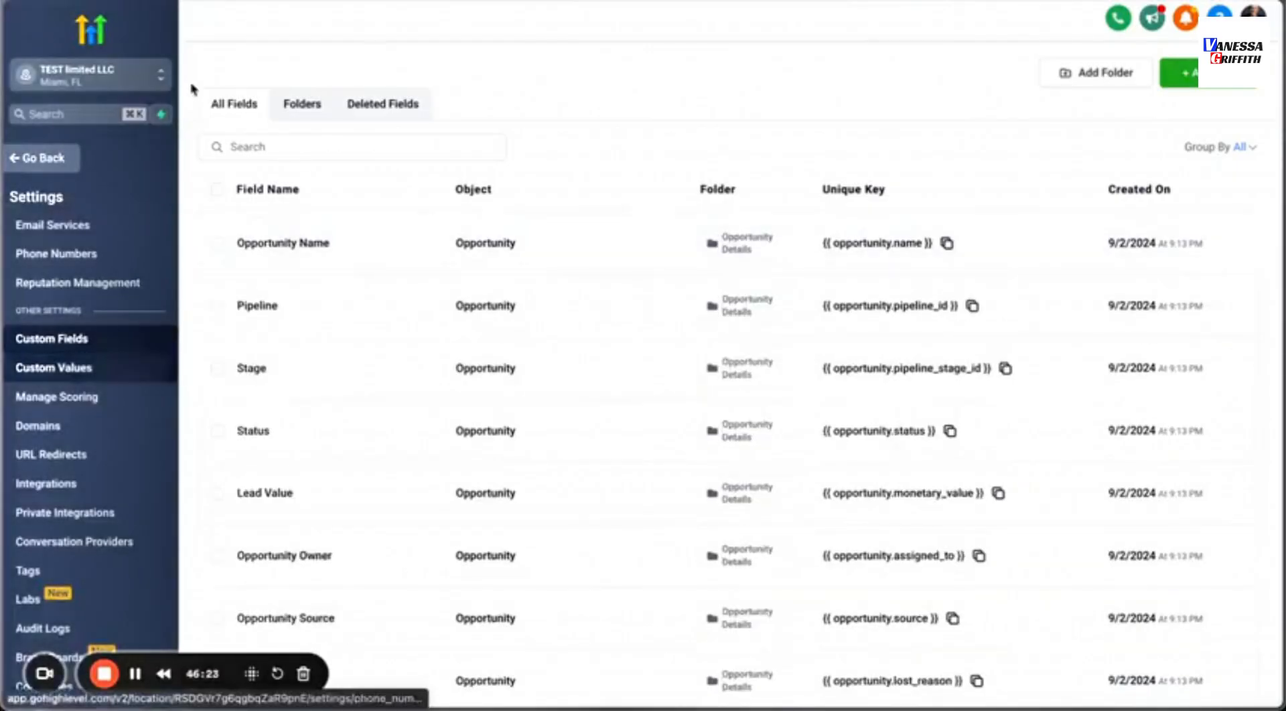
pyautogui.hotkey('ctrl', 'Tab')
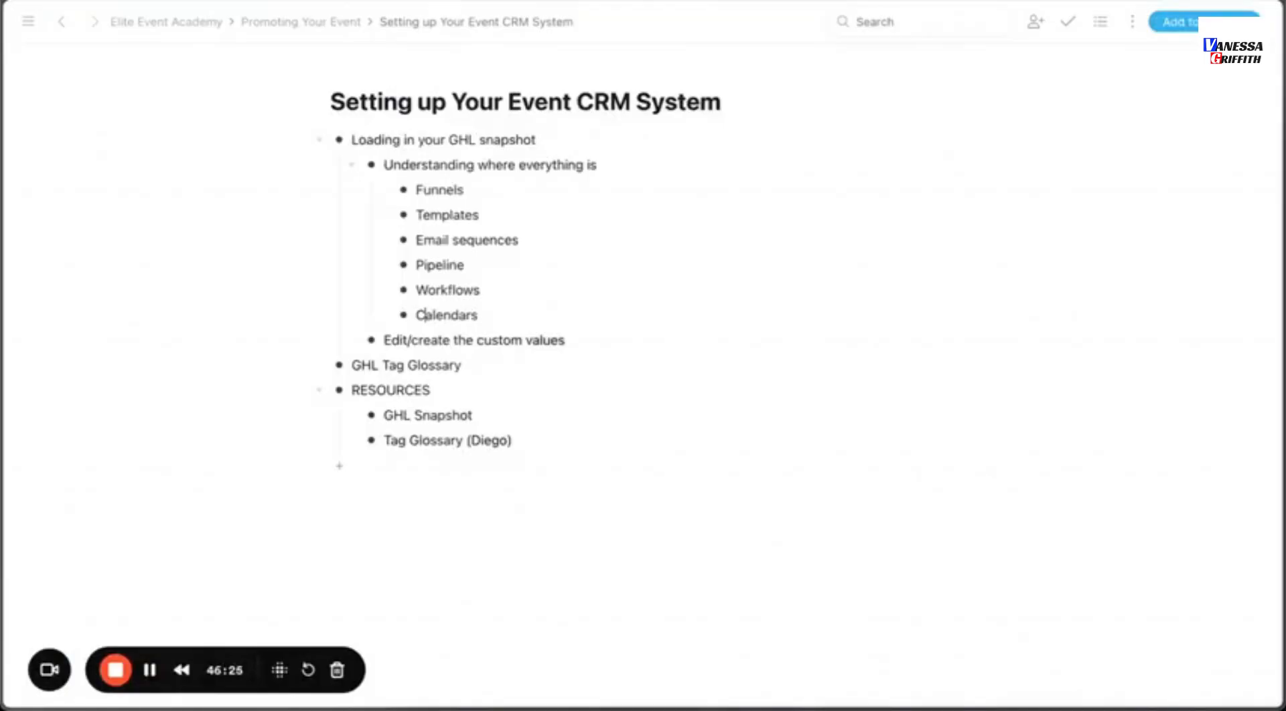
pyautogui.hotkey('ctrl', 'shift', 'Tab')
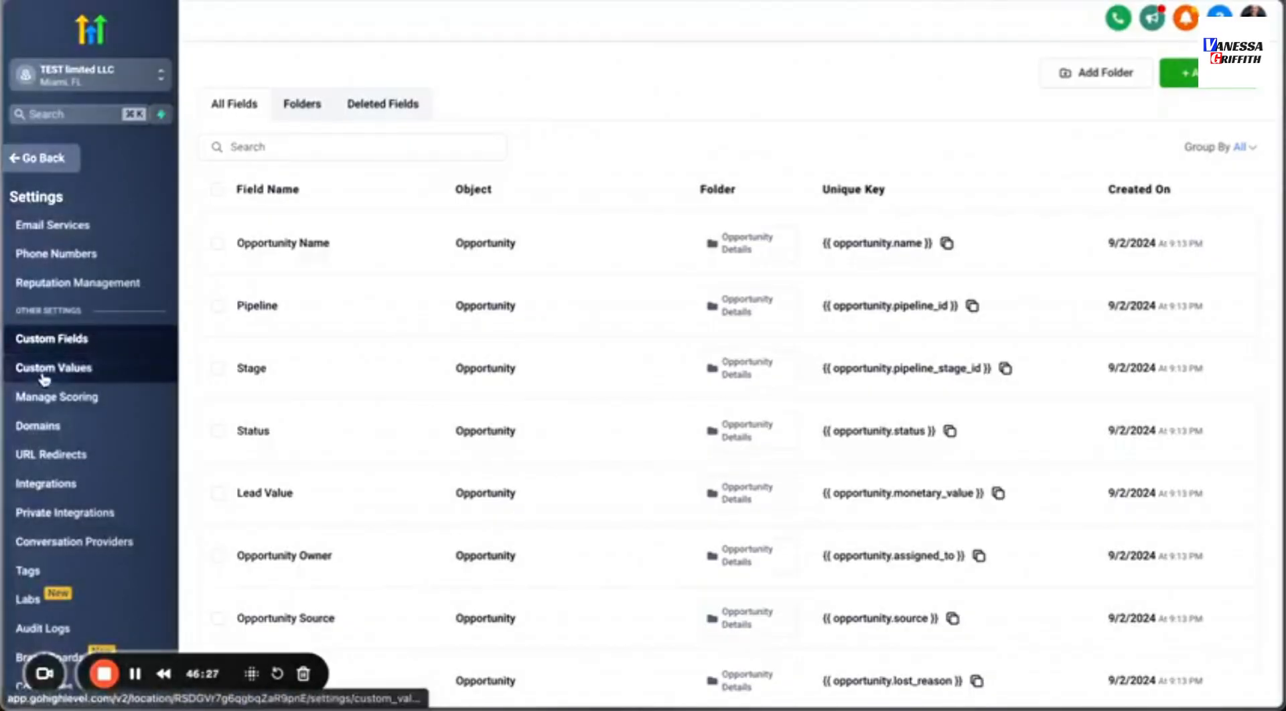
# Compare the Custom Values and Custom Fields lists, and finish on Custom Values to examine the funnel values.
pyautogui.click(44, 380)
pyautogui.click(39, 339)
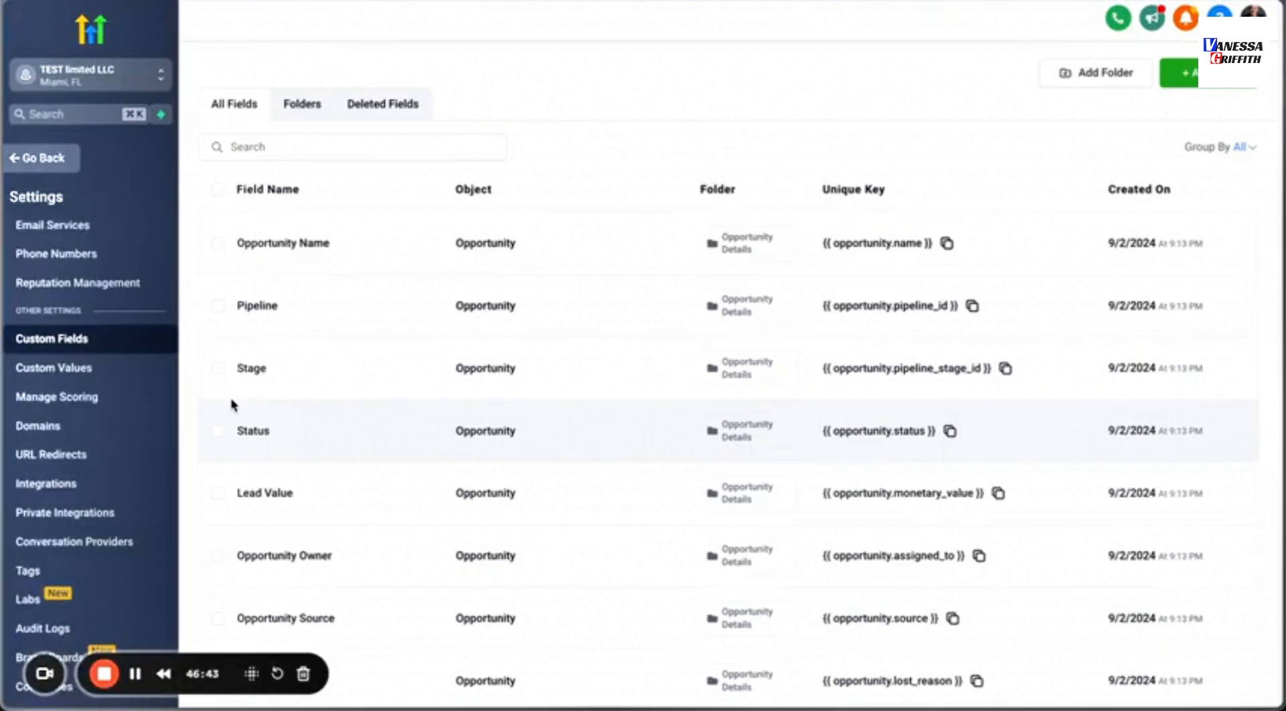
pyautogui.click(79, 369)
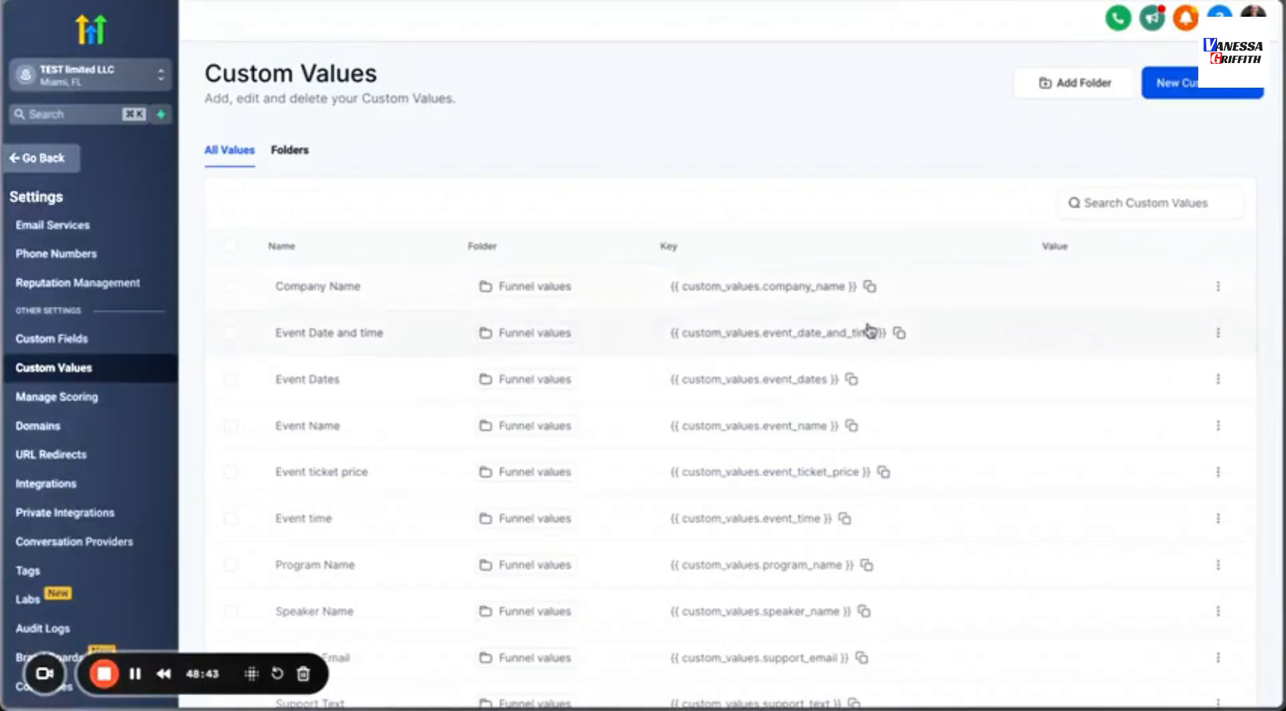
# Set the Event Date and time custom value to "October 30th 2024" and save it.
pyautogui.click(1218, 335)
pyautogui.click(1128, 276)
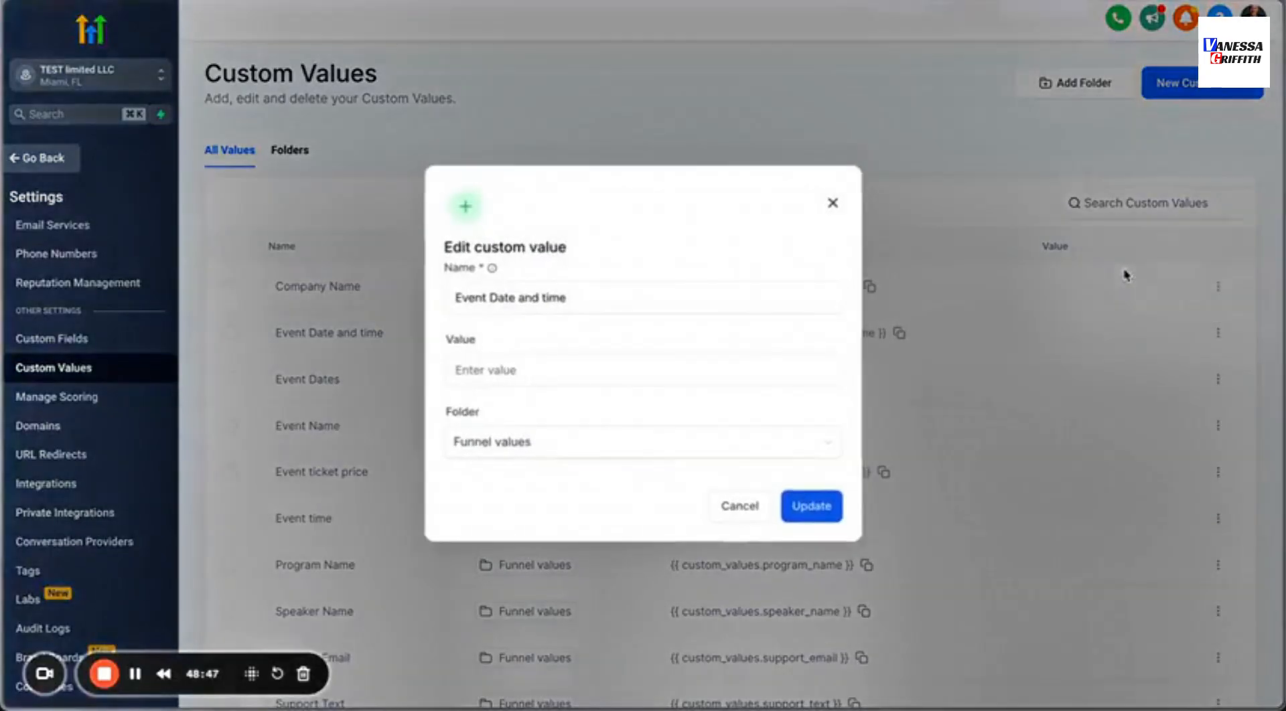
pyautogui.click(640, 367)
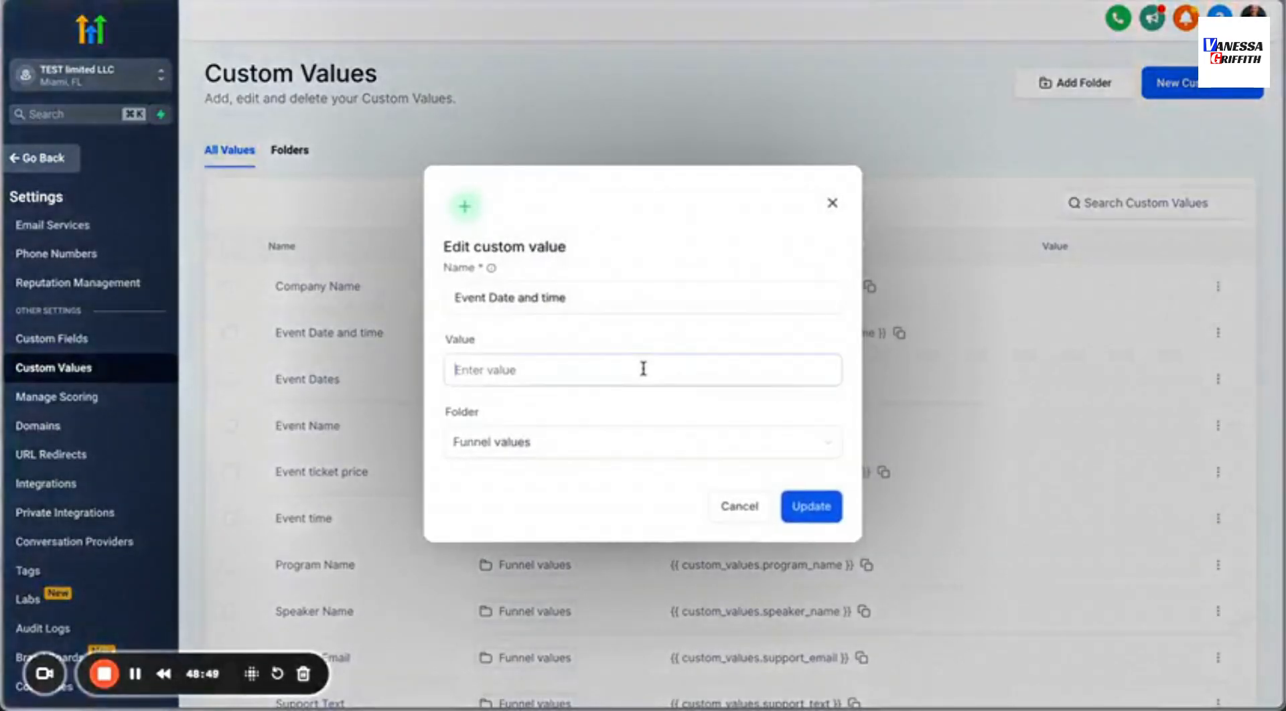
pyautogui.write('Oct')
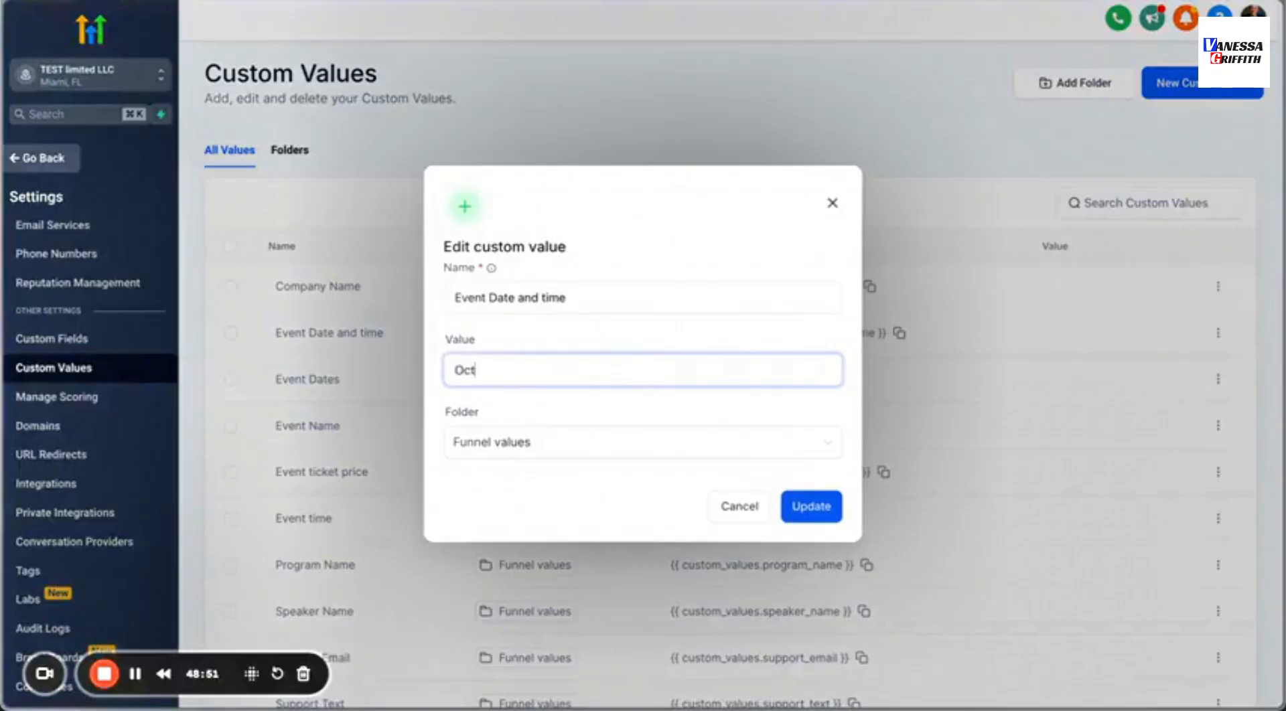
pyautogui.write('ober 4')
pyautogui.press('BackSpace')
pyautogui.write('30th')
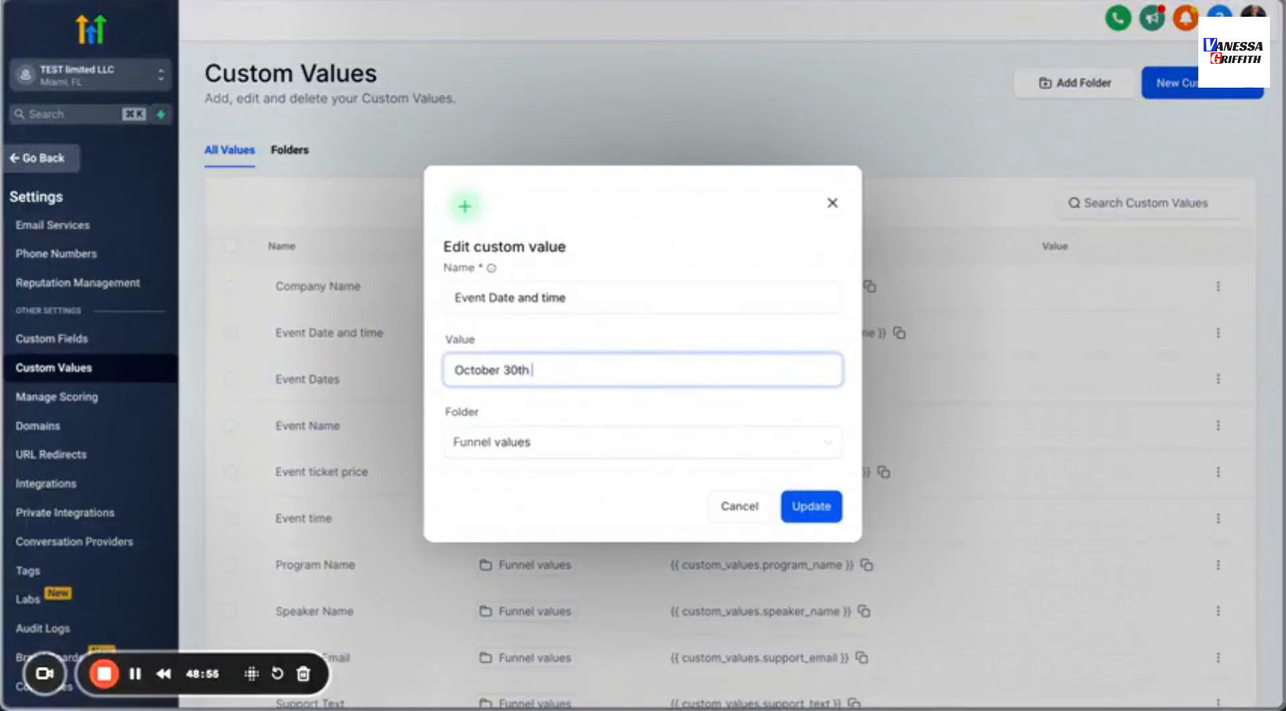
pyautogui.write(' 2024')
pyautogui.click(812, 506)
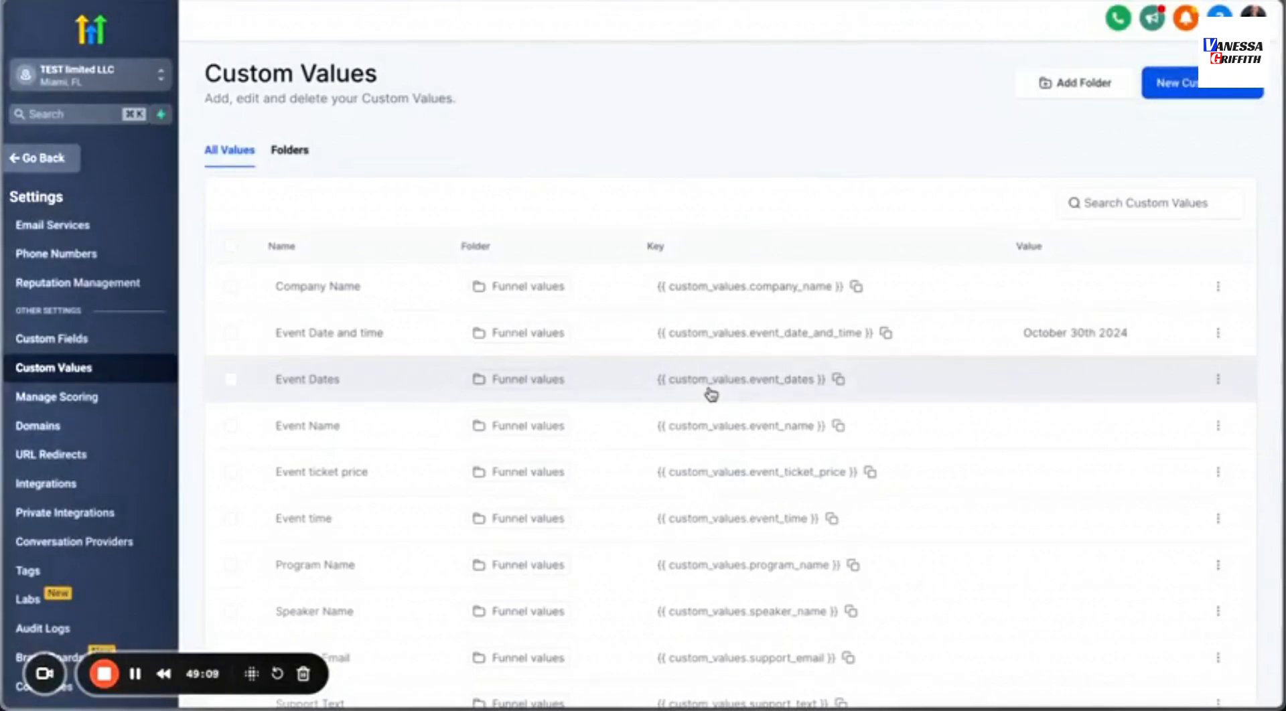
# Check the second page of custom values, and set the Company Name value to "TEST LLC".
pyautogui.scroll(-2, 711, 395)
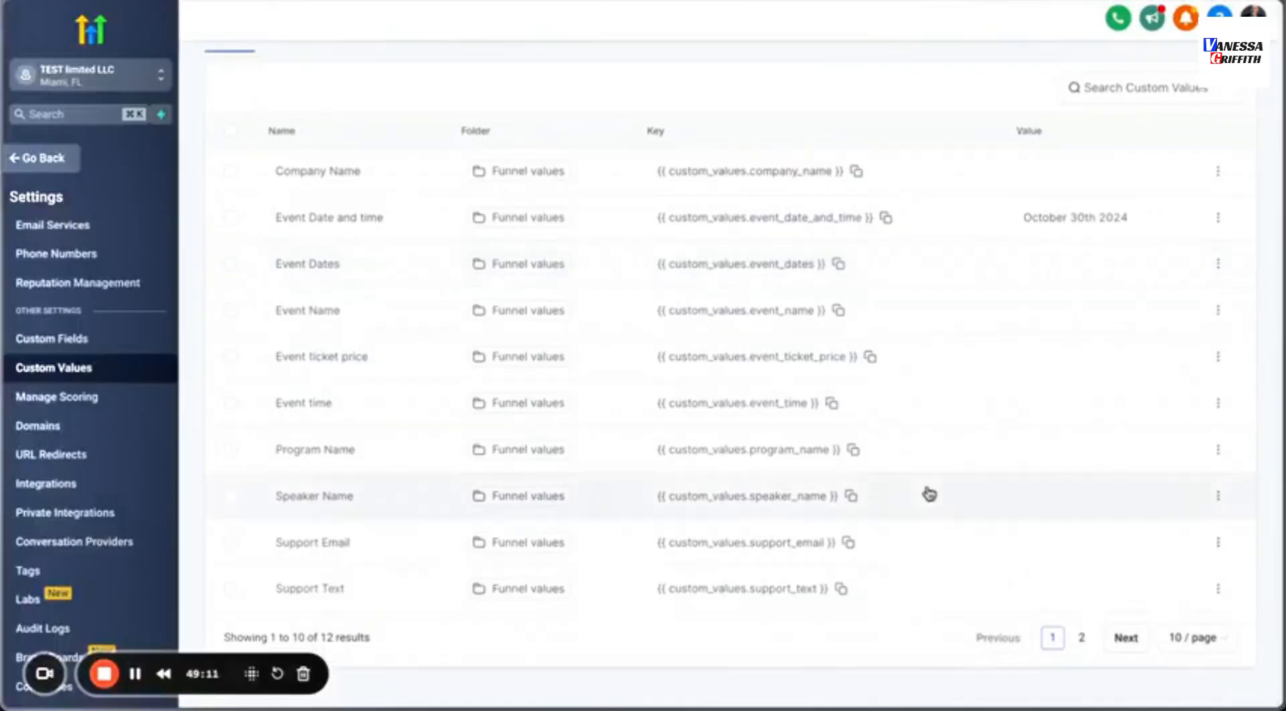
pyautogui.click(1081, 639)
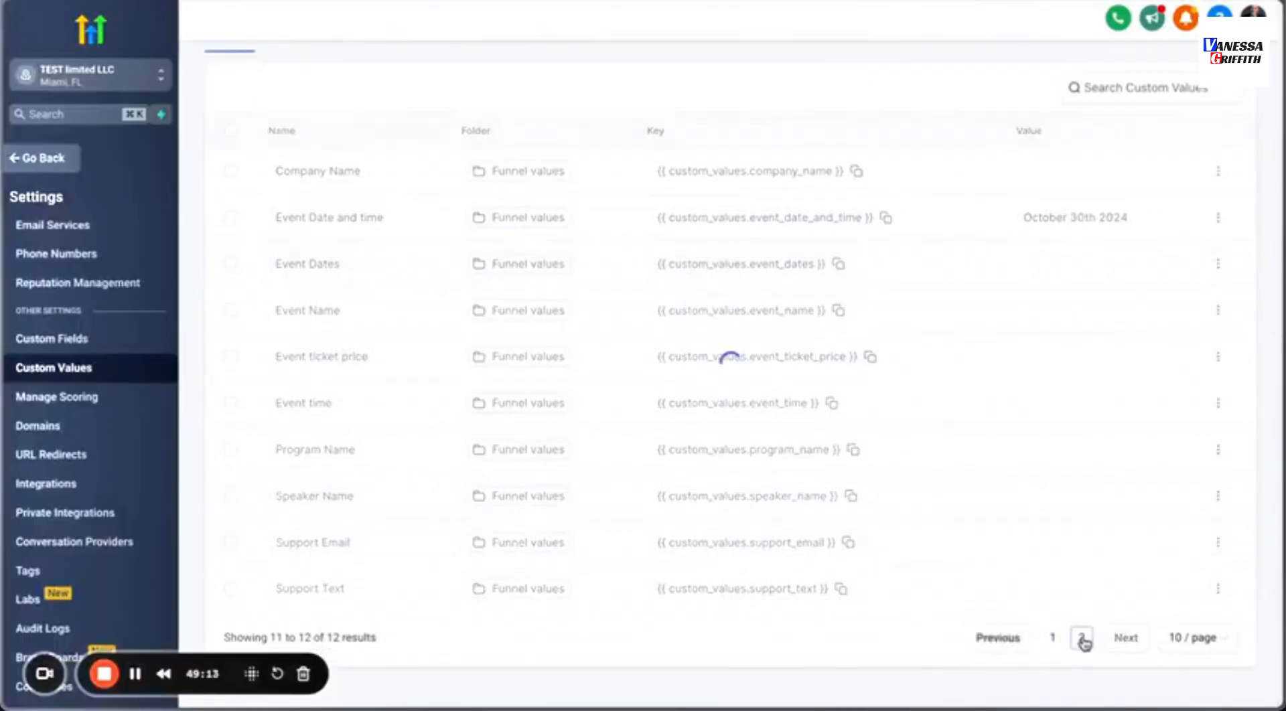
pyautogui.click(1052, 381)
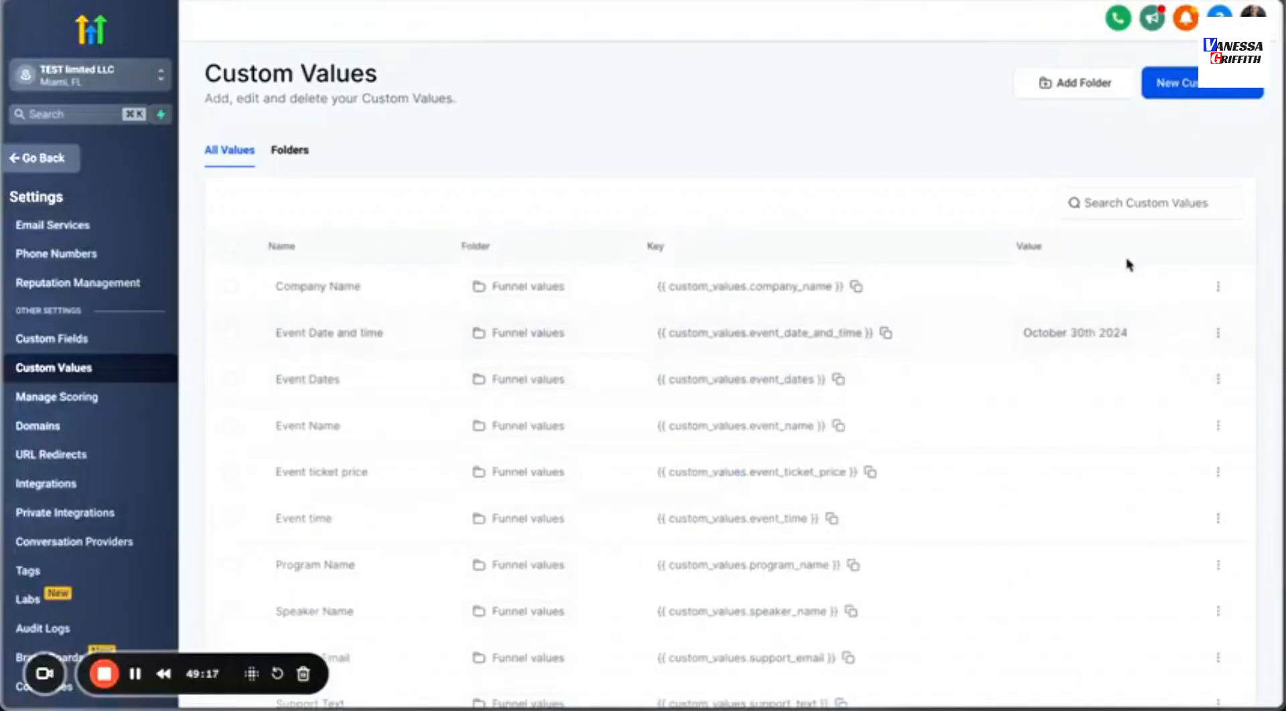
pyautogui.click(1218, 286)
pyautogui.click(1127, 232)
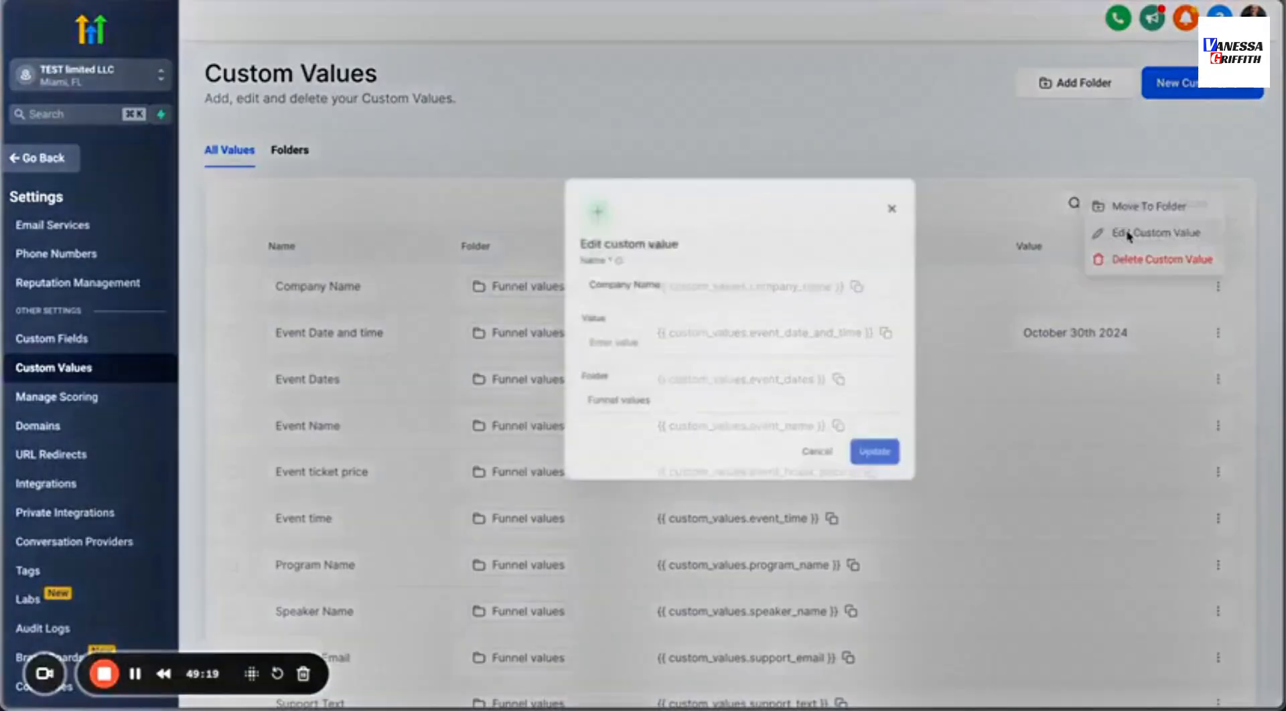
pyautogui.click(660, 368)
pyautogui.write('TEST LLC')
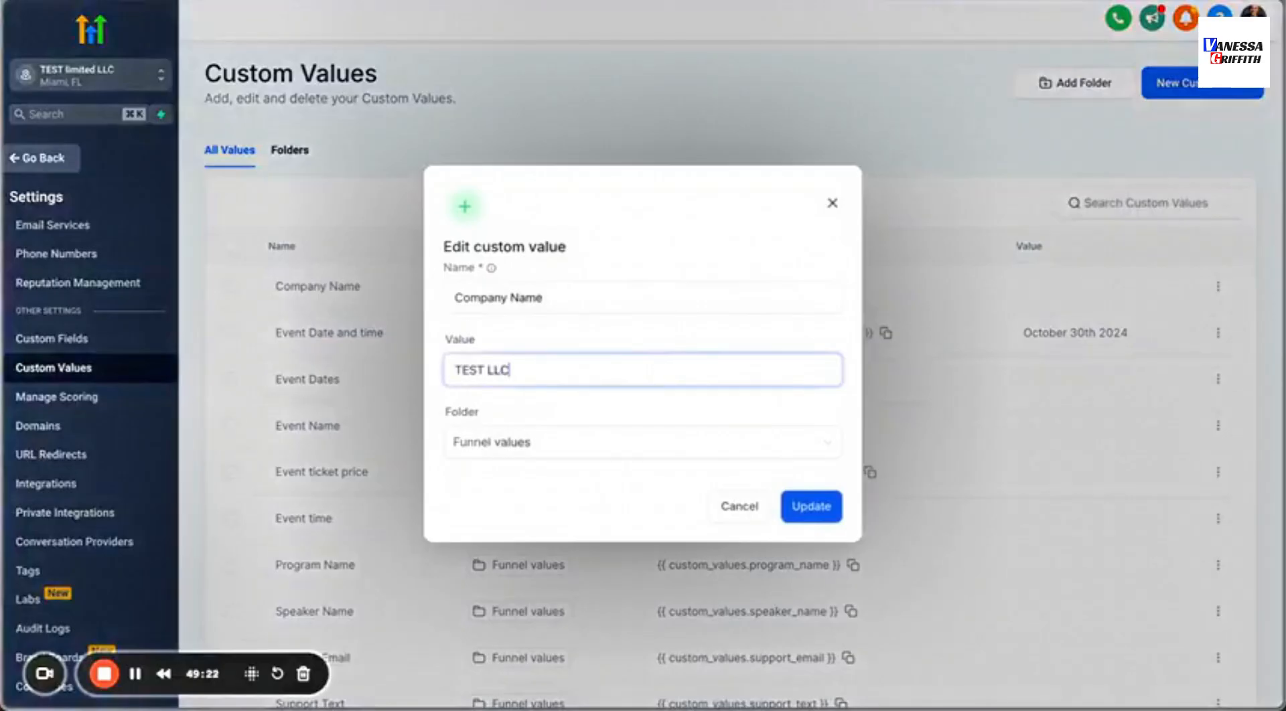
pyautogui.click(797, 506)
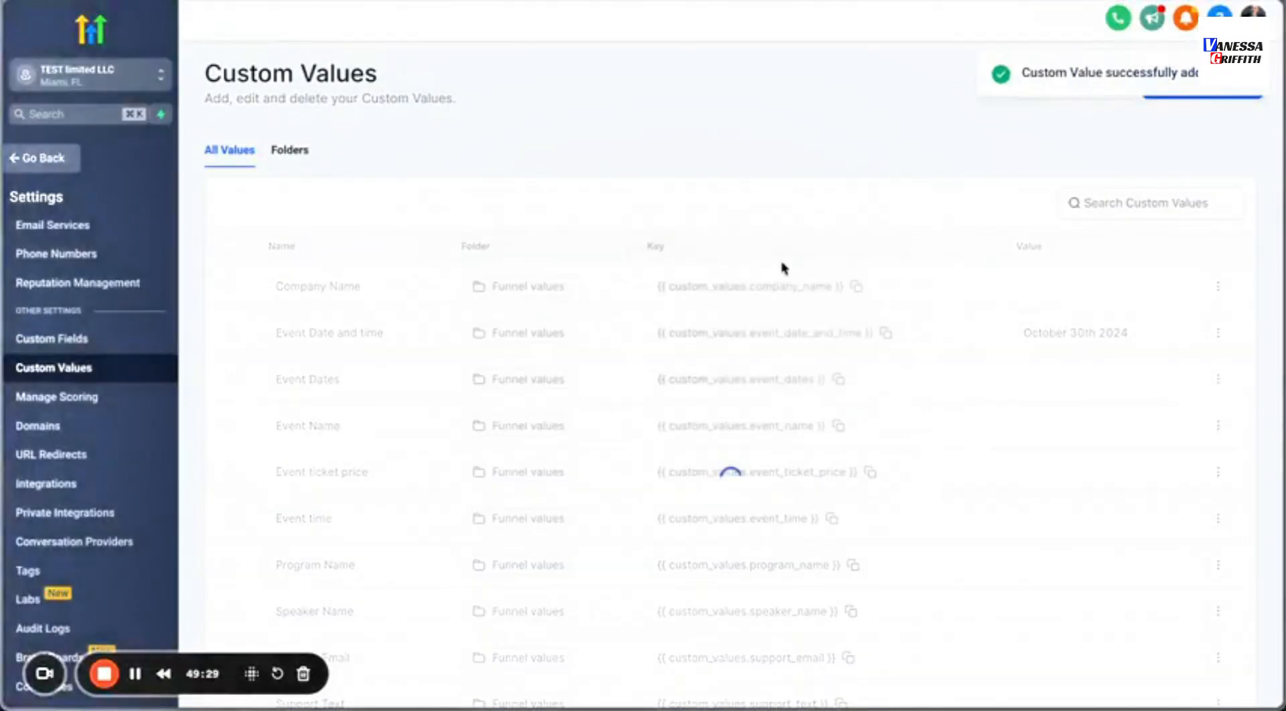
# Reload the Congratulations and VIP upgrade funnel pages and check the company name in their footers.
pyautogui.hotkey('ctrl', 'Tab')
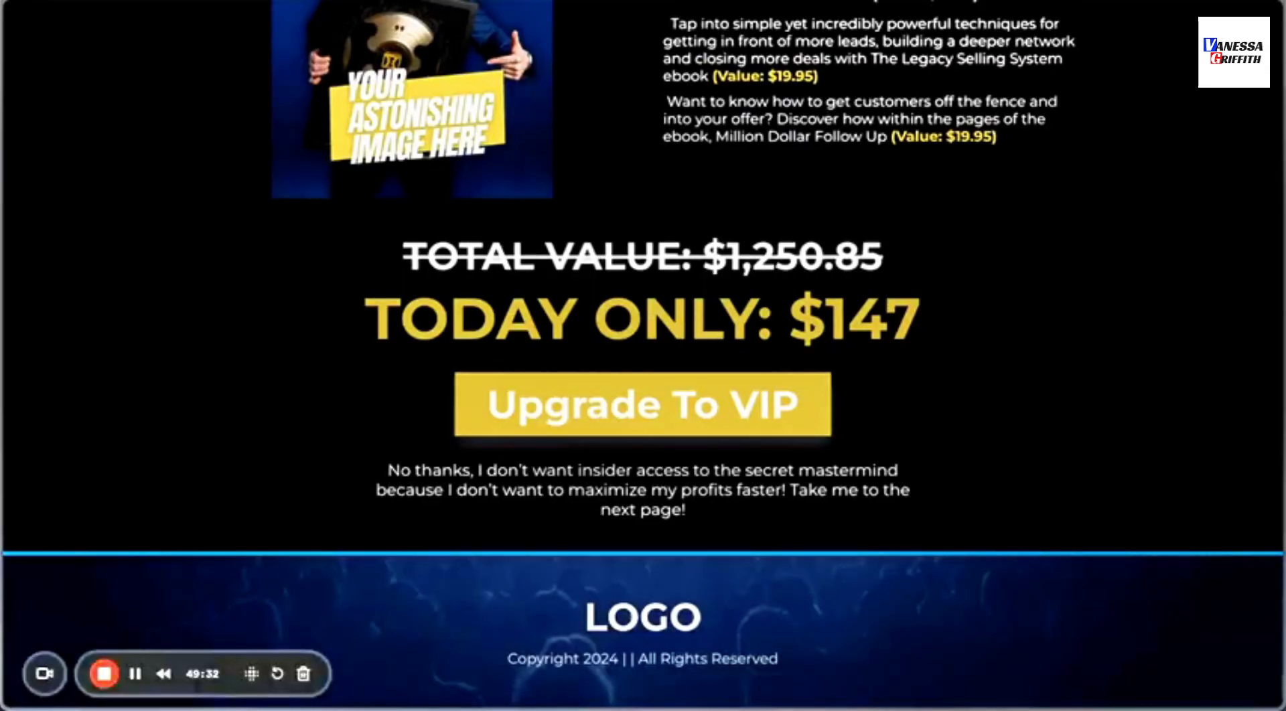
pyautogui.hotkey('ctrl', 'Tab')
pyautogui.scroll(-10, 657, 192)
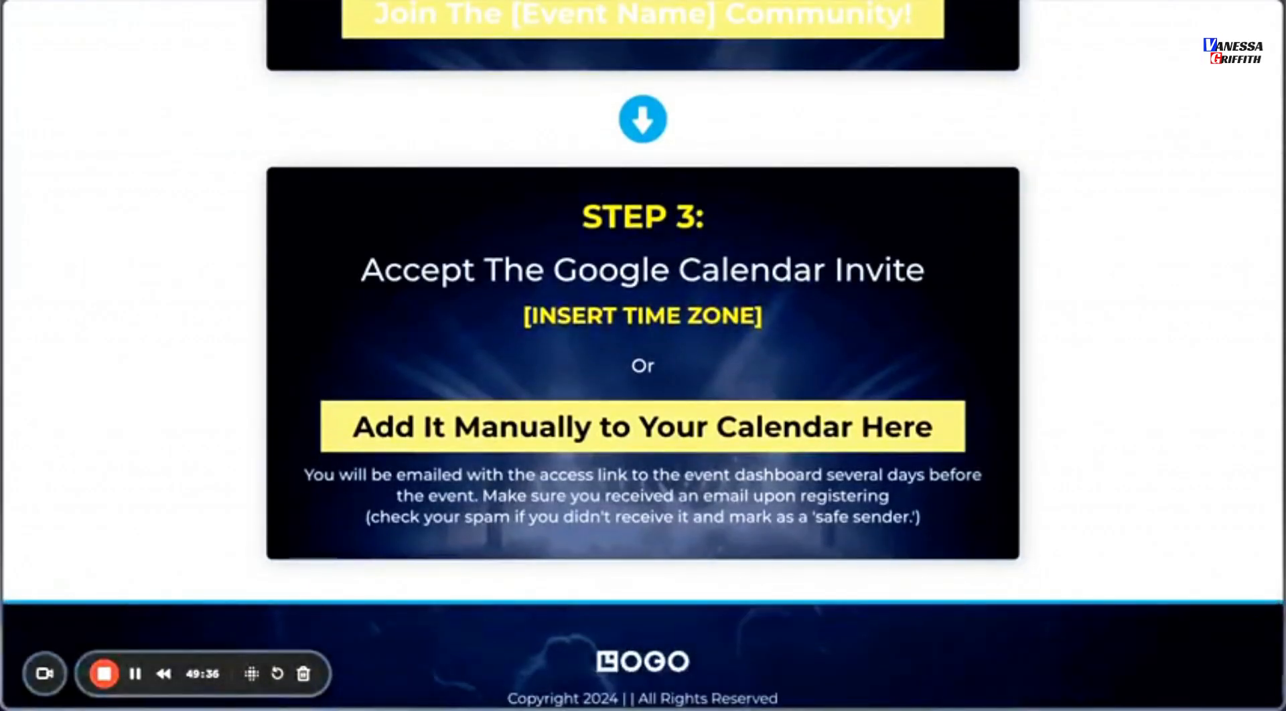
pyautogui.press('F5')
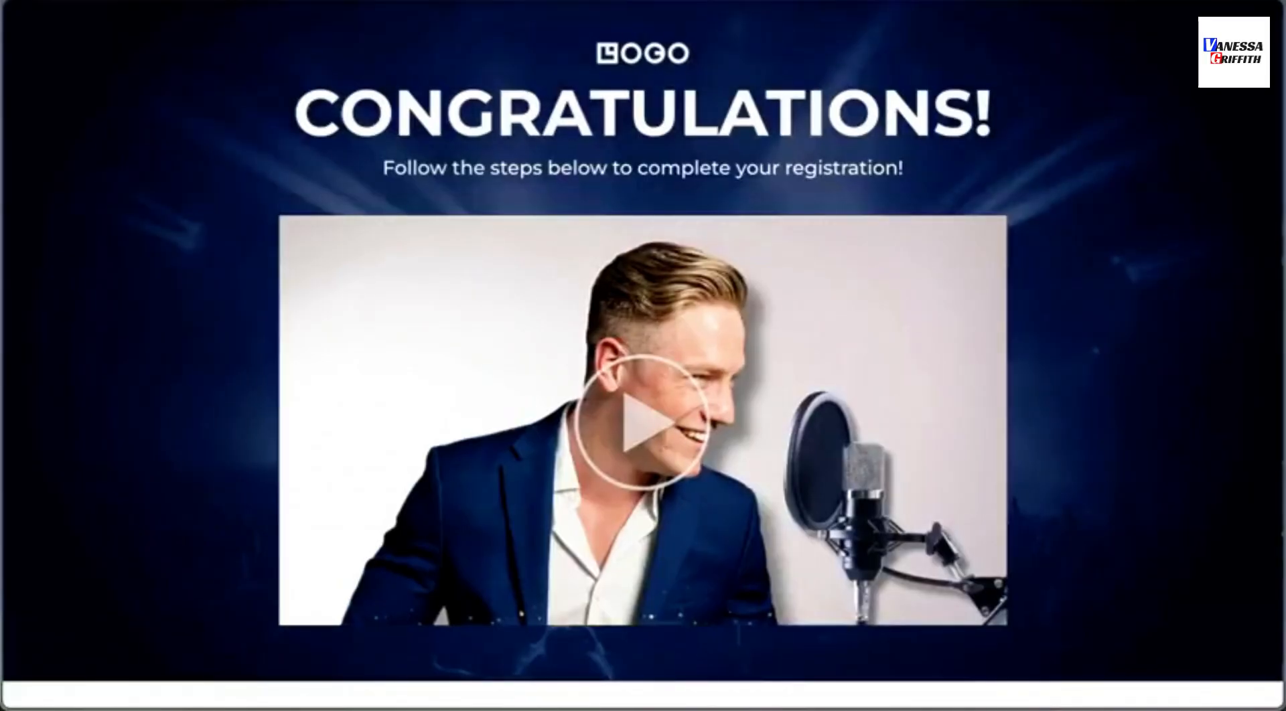
pyautogui.scroll(-2, 124, 313)
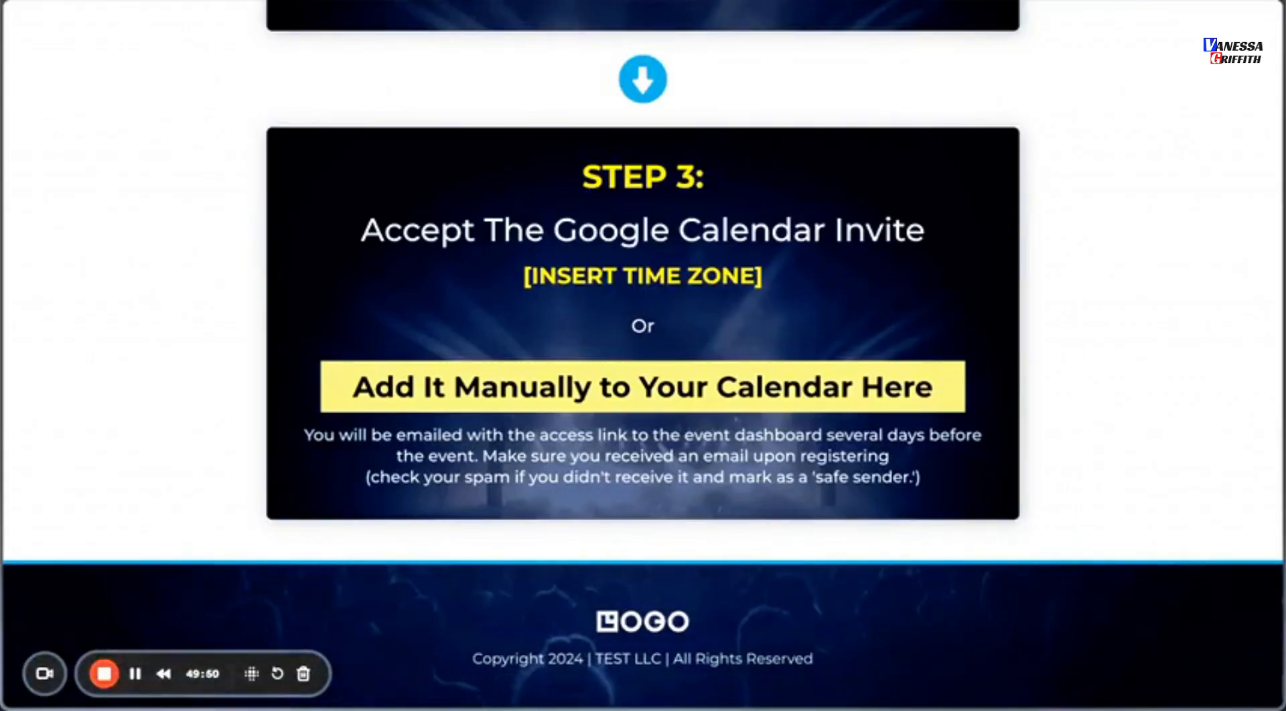
pyautogui.click(702, 2)
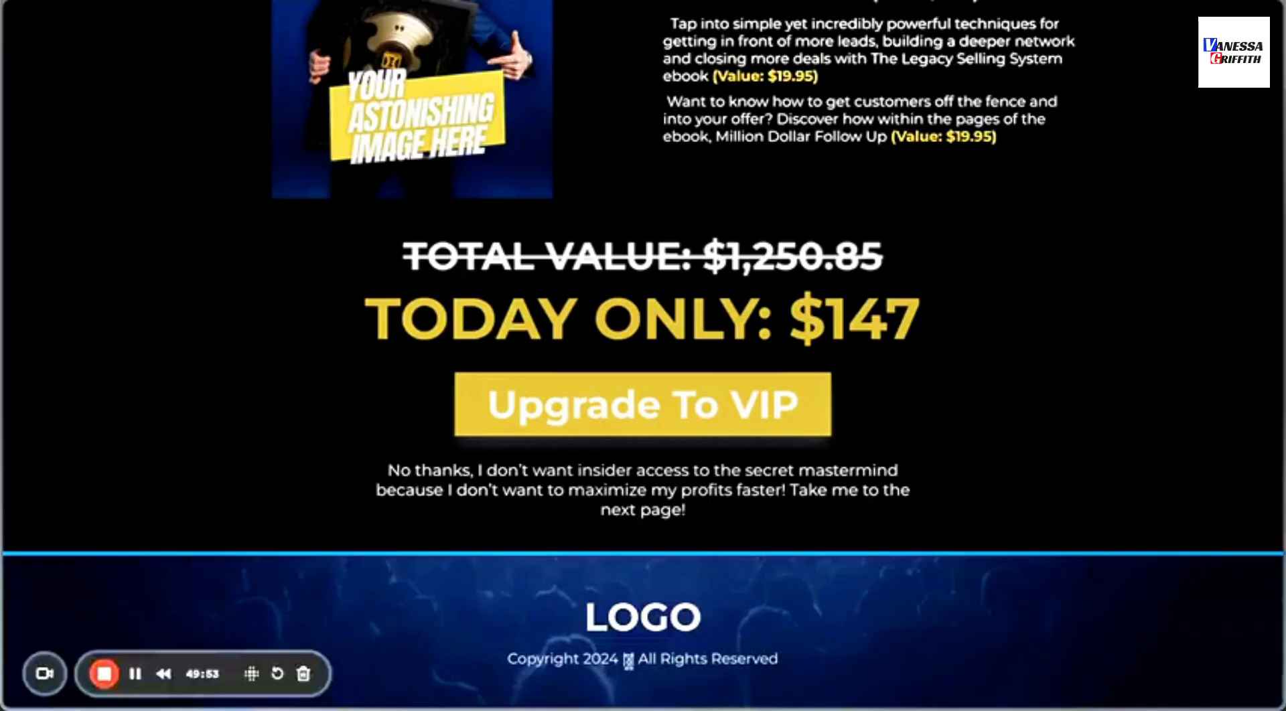
pyautogui.click(154, 2)
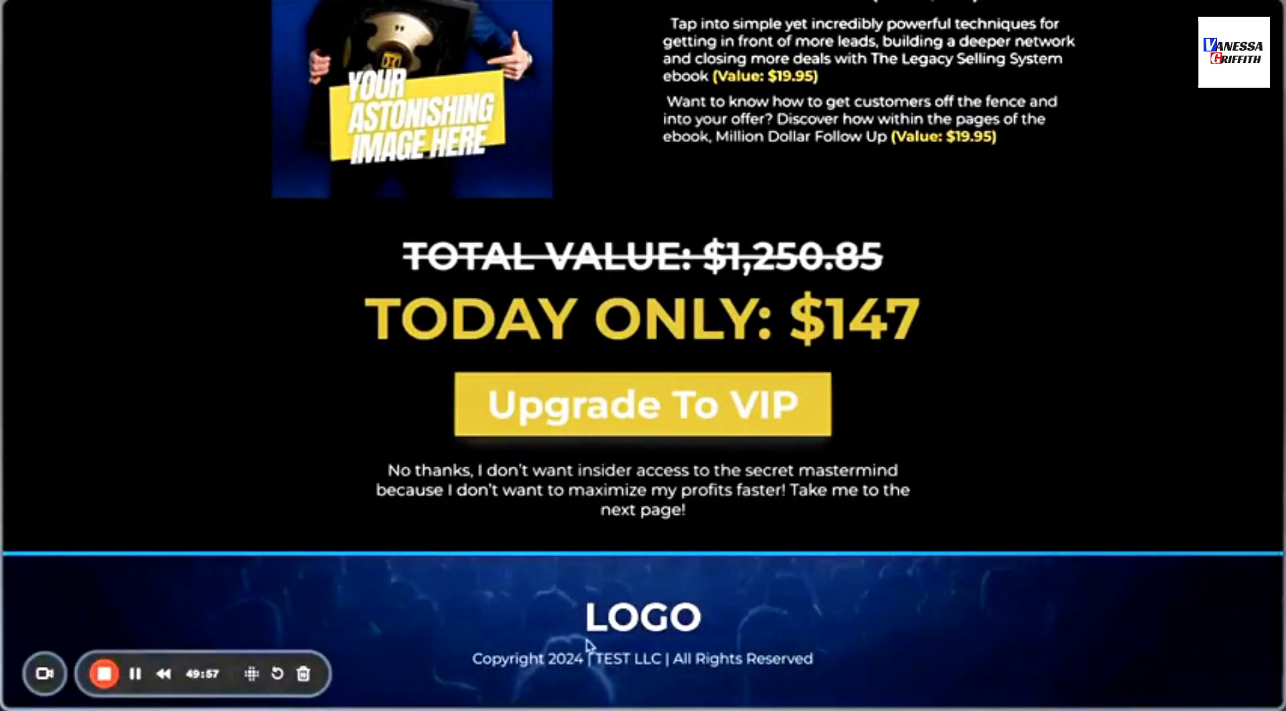
pyautogui.hotkey('ctrl', 'Tab')
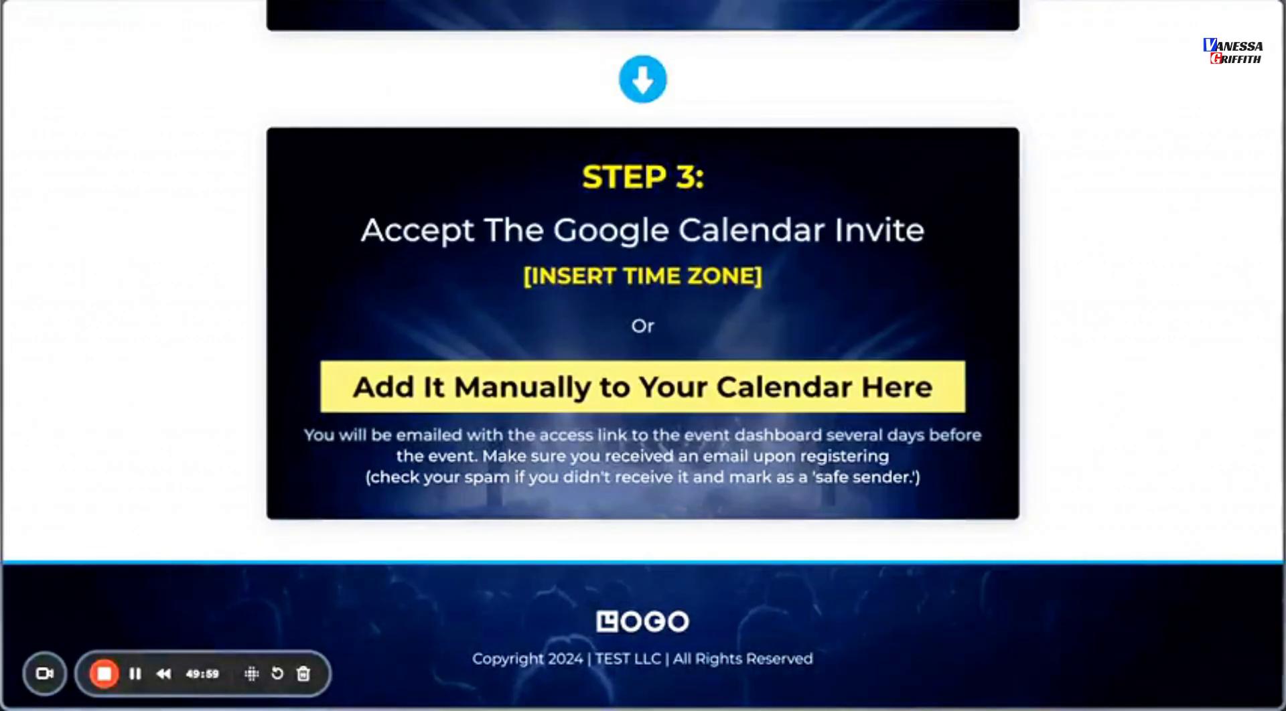
# Return to Custom Values and update Event Date and time to "October 30th 8:00AM EST 2024".
pyautogui.hotkey('ctrl', 'Tab')
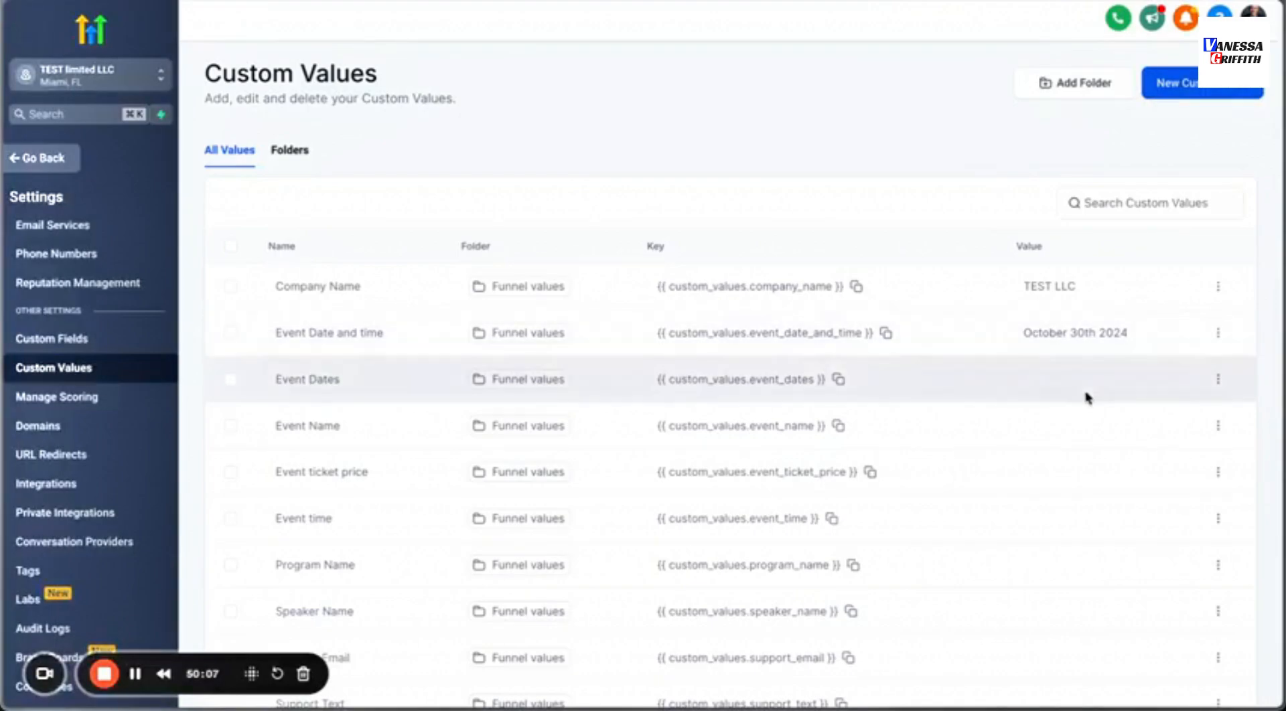
pyautogui.click(1217, 335)
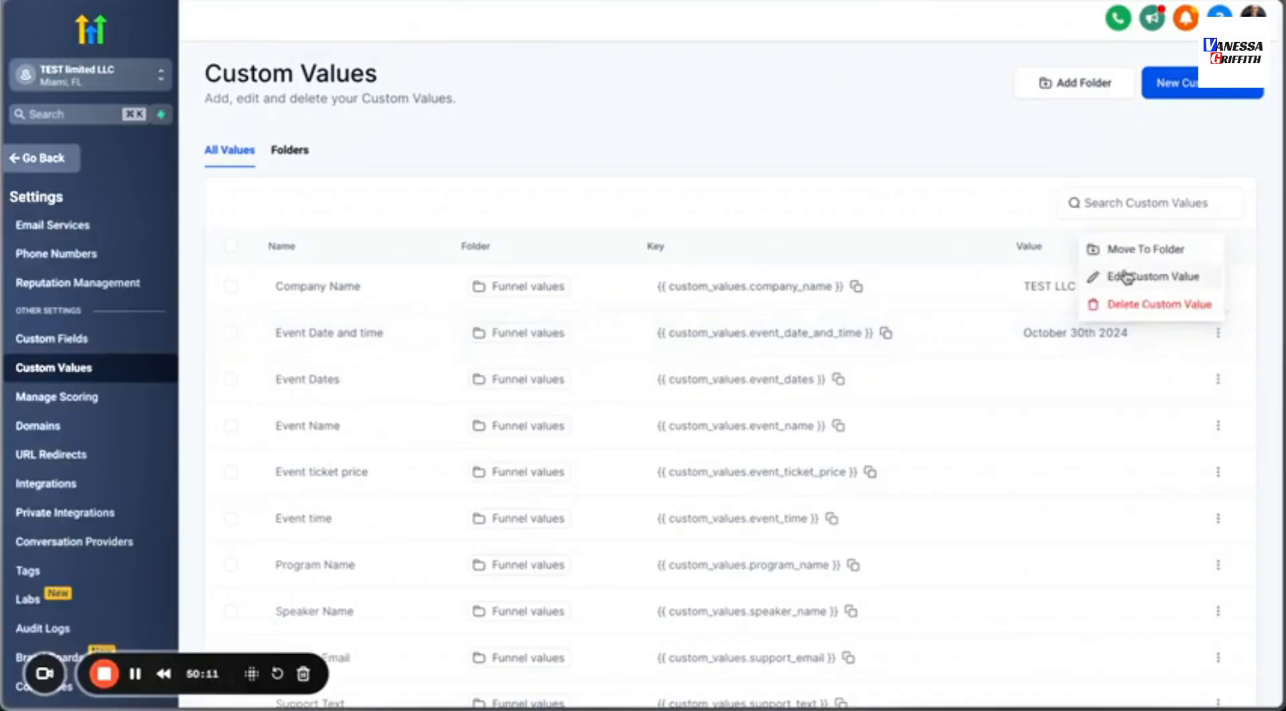
pyautogui.click(1127, 276)
pyautogui.click(643, 367)
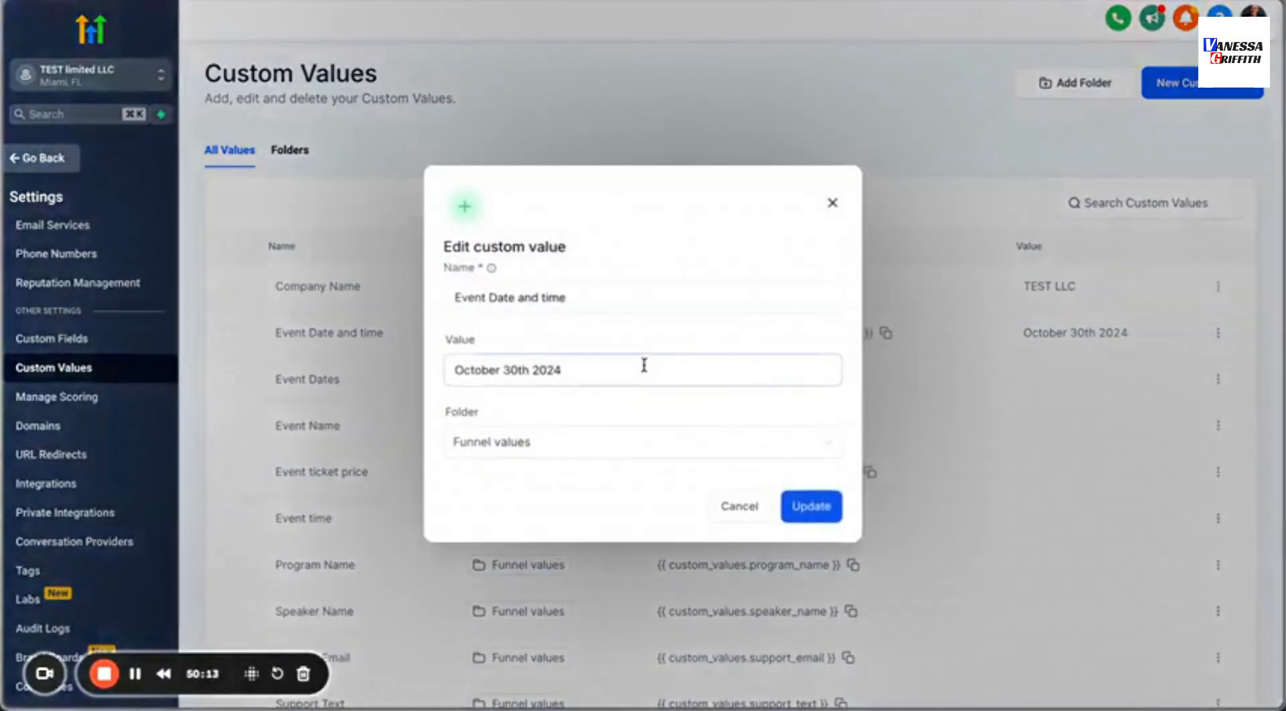
pyautogui.click(530, 370)
pyautogui.write('8 ')
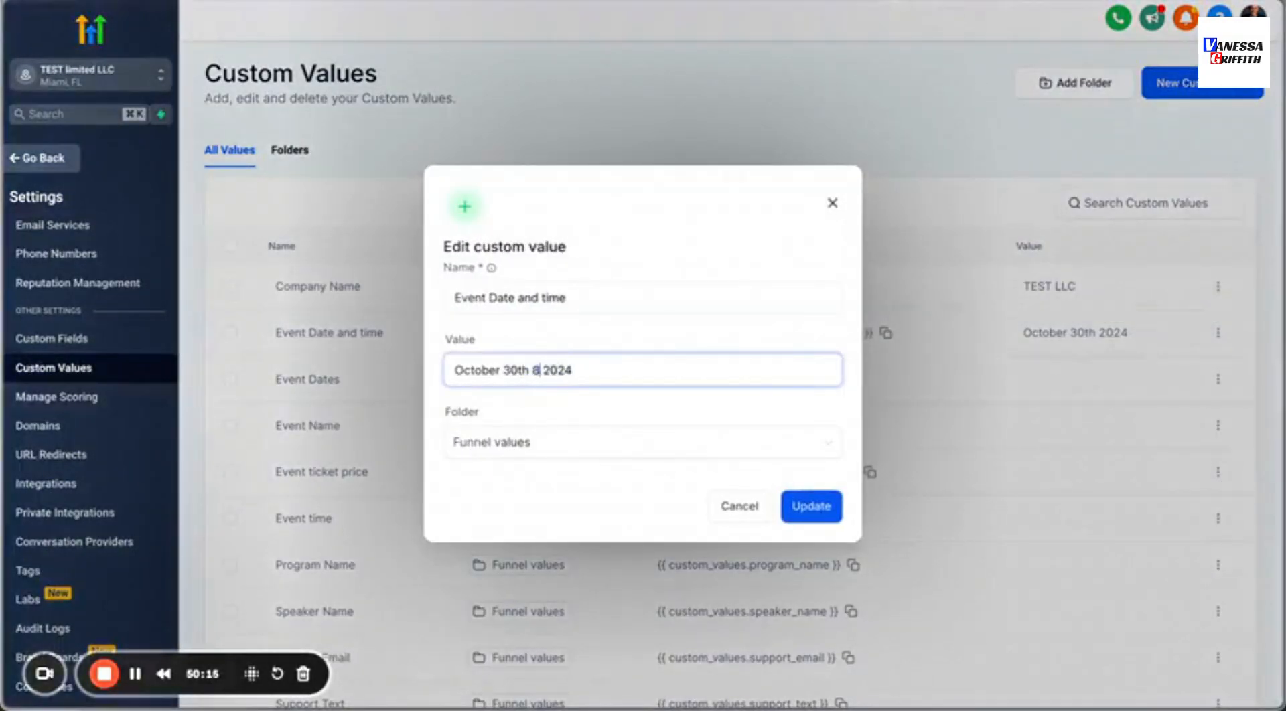
pyautogui.write(':00')
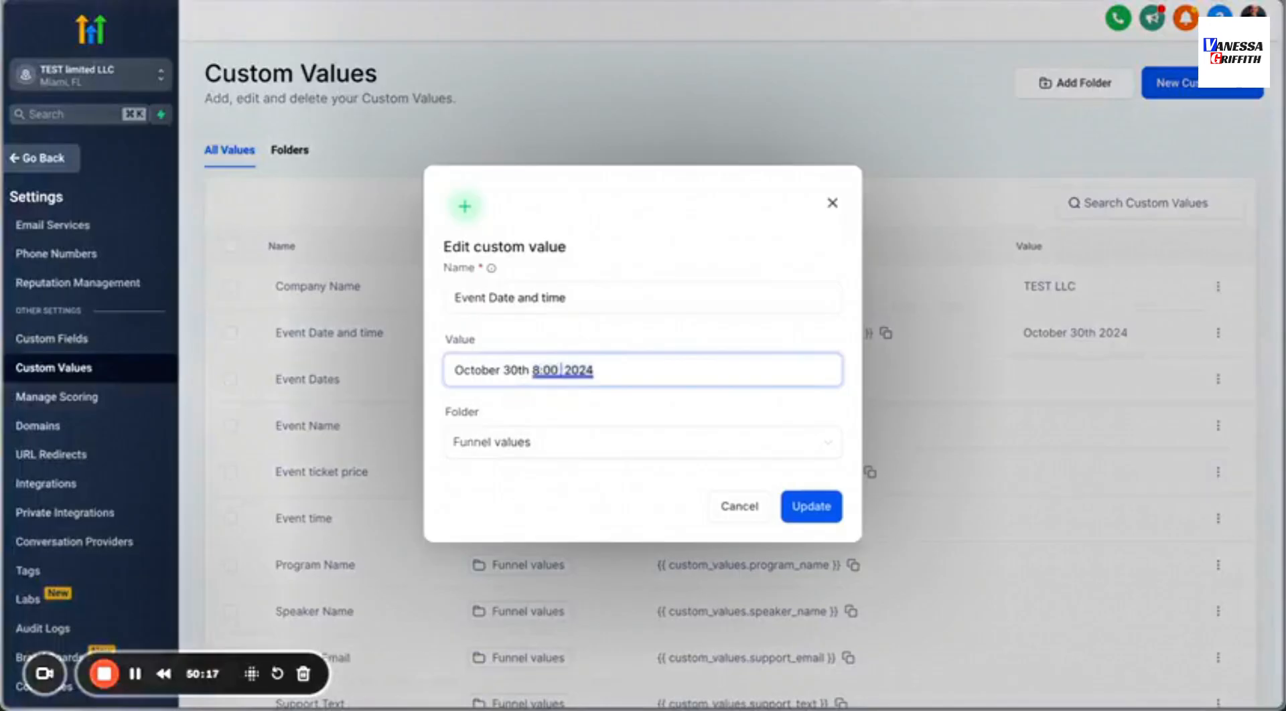
pyautogui.write('AM EST')
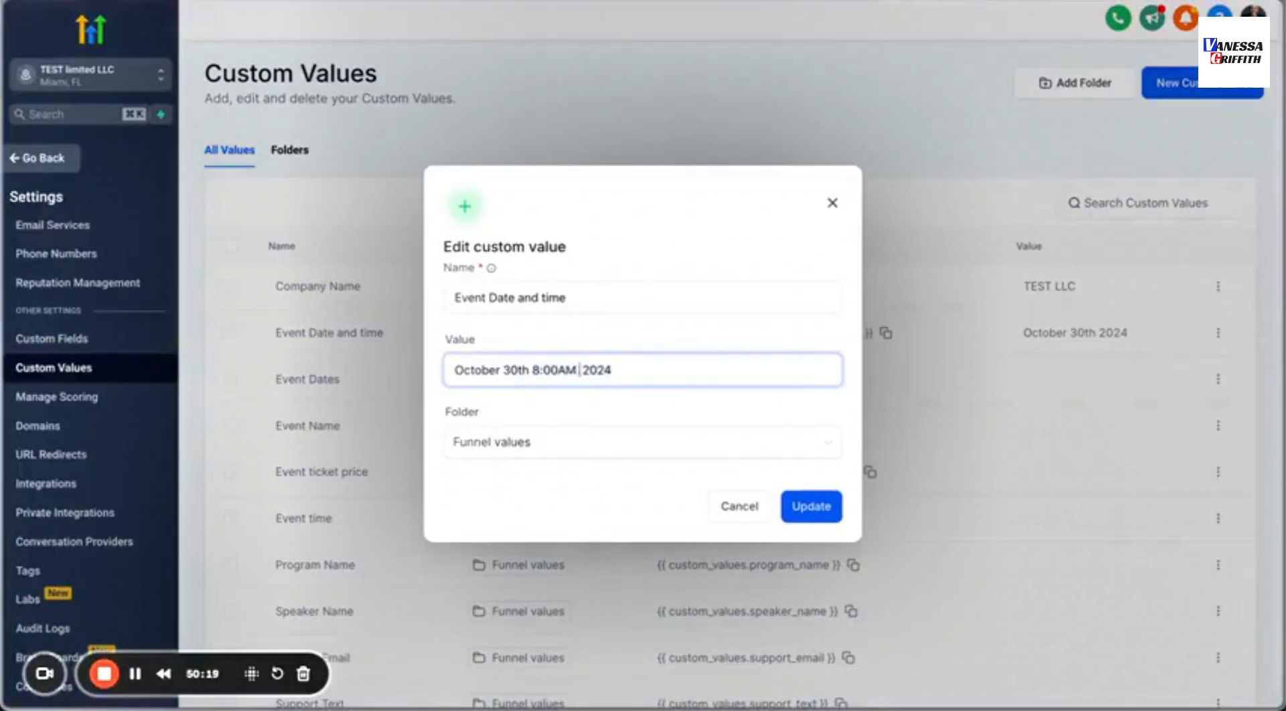
pyautogui.click(808, 507)
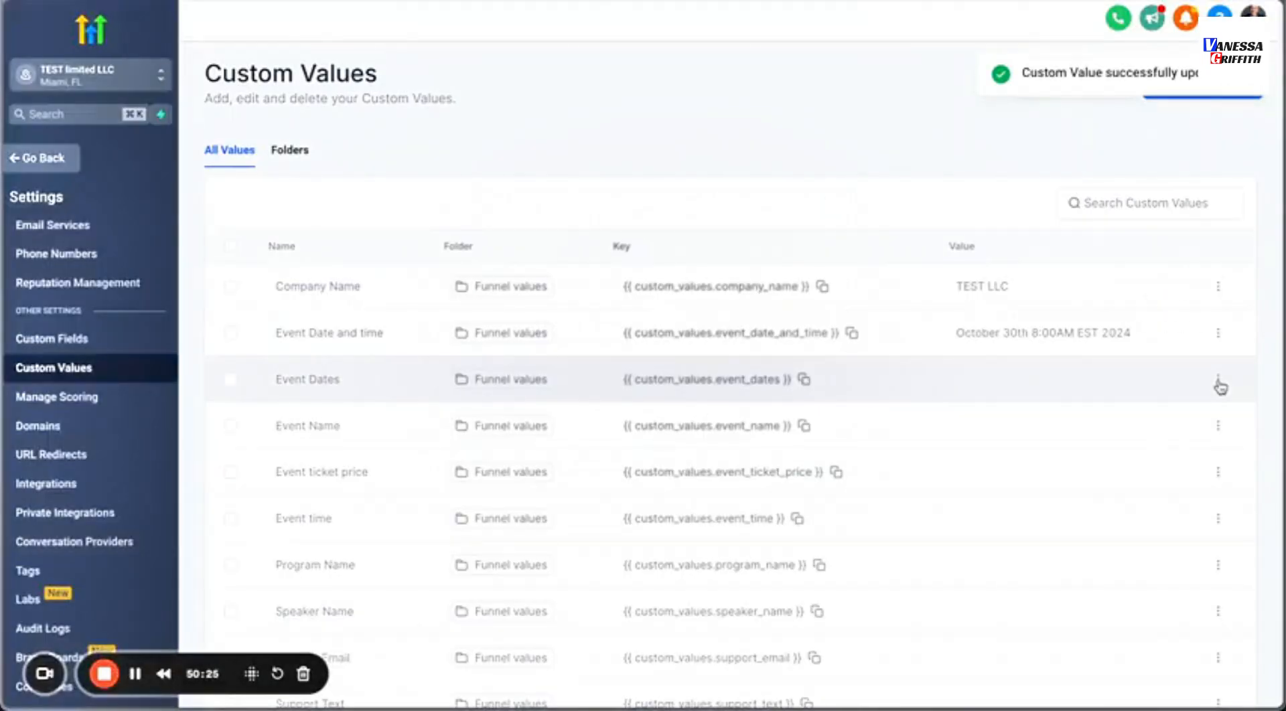
# Set the Event Dates custom value to "October 30th - November 2nd" and save it.
pyautogui.click(1218, 379)
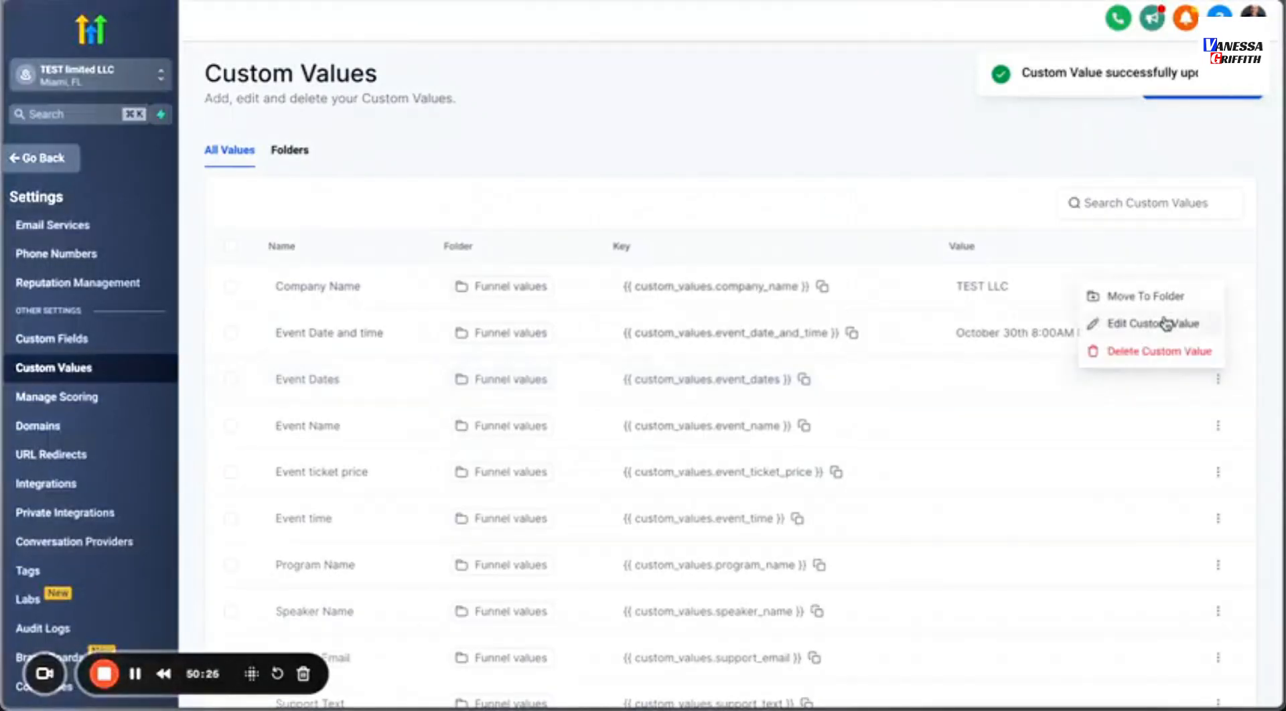
pyautogui.click(1105, 324)
pyautogui.click(690, 366)
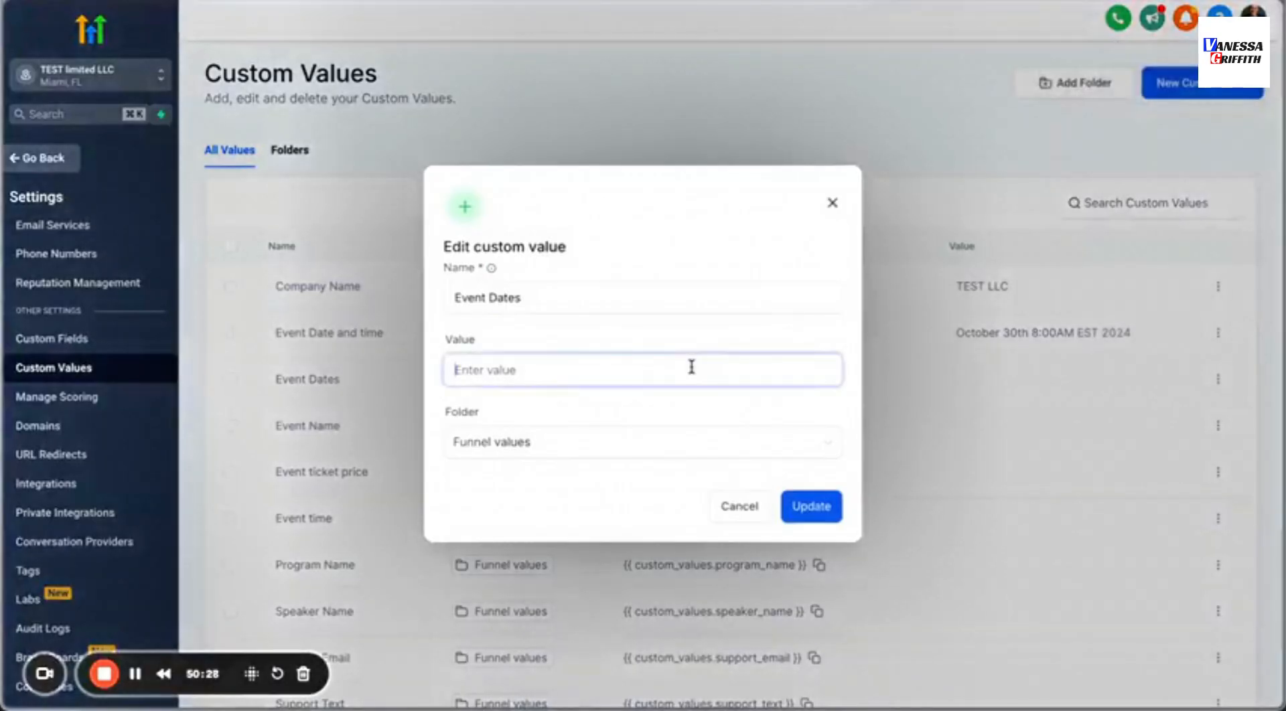
pyautogui.write('Oc')
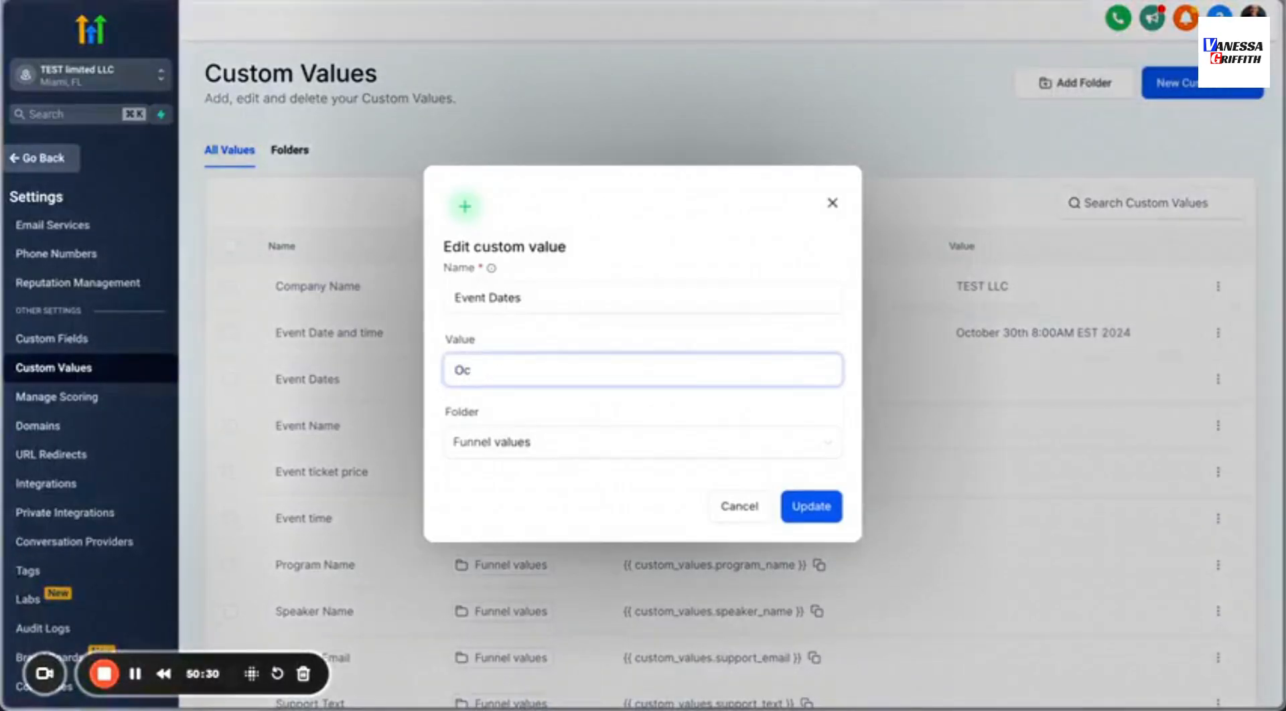
pyautogui.write('tober')
pyautogui.press('BackSpace')
pyautogui.press('BackSpace')
pyautogui.write('ber 3')
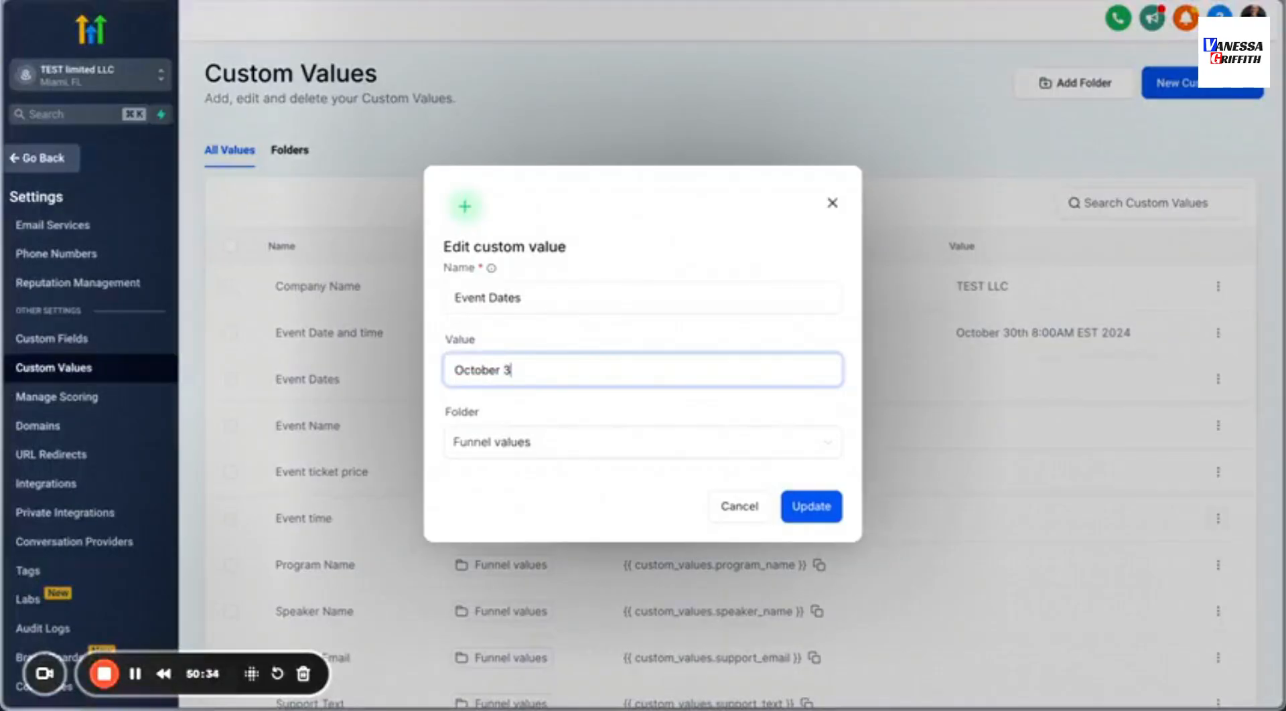
pyautogui.write('0th - Novermber')
pyautogui.press('BackSpace')
pyautogui.press('BackSpace')
pyautogui.press('BackSpace')
pyautogui.press('BackSpace')
pyautogui.press('BackSpace')
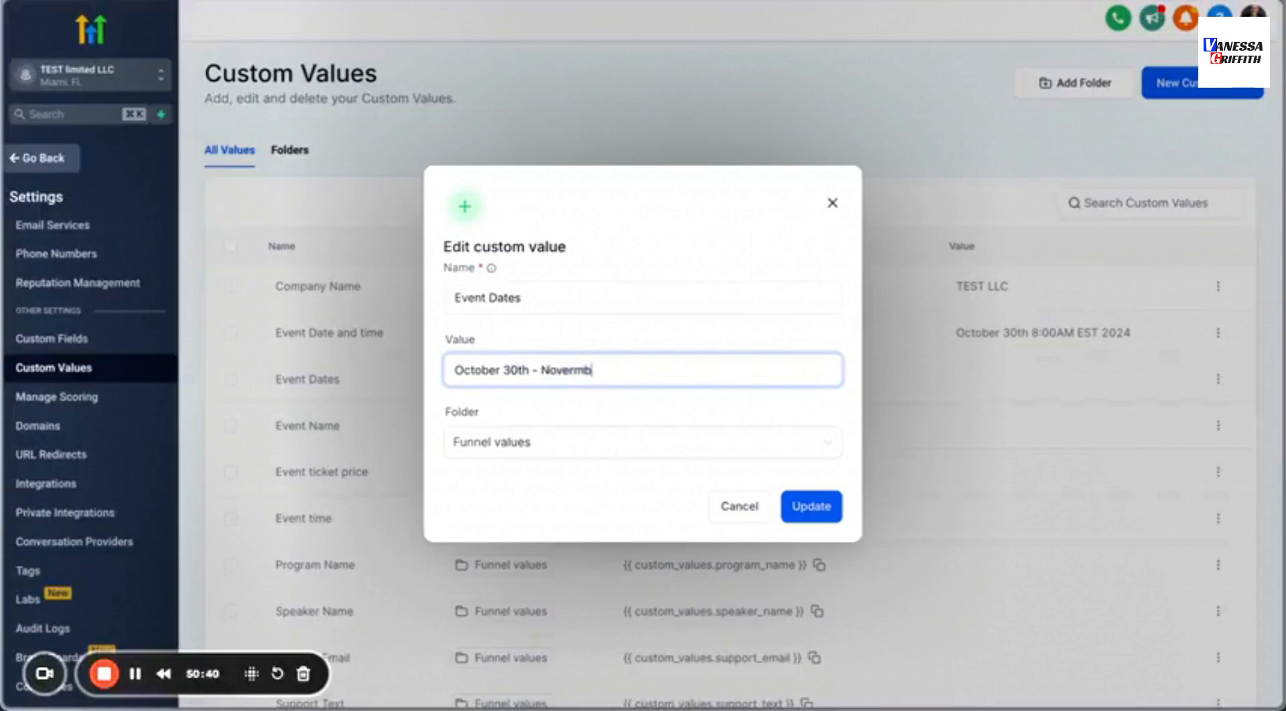
pyautogui.write('mber 2nd')
pyautogui.click(806, 506)
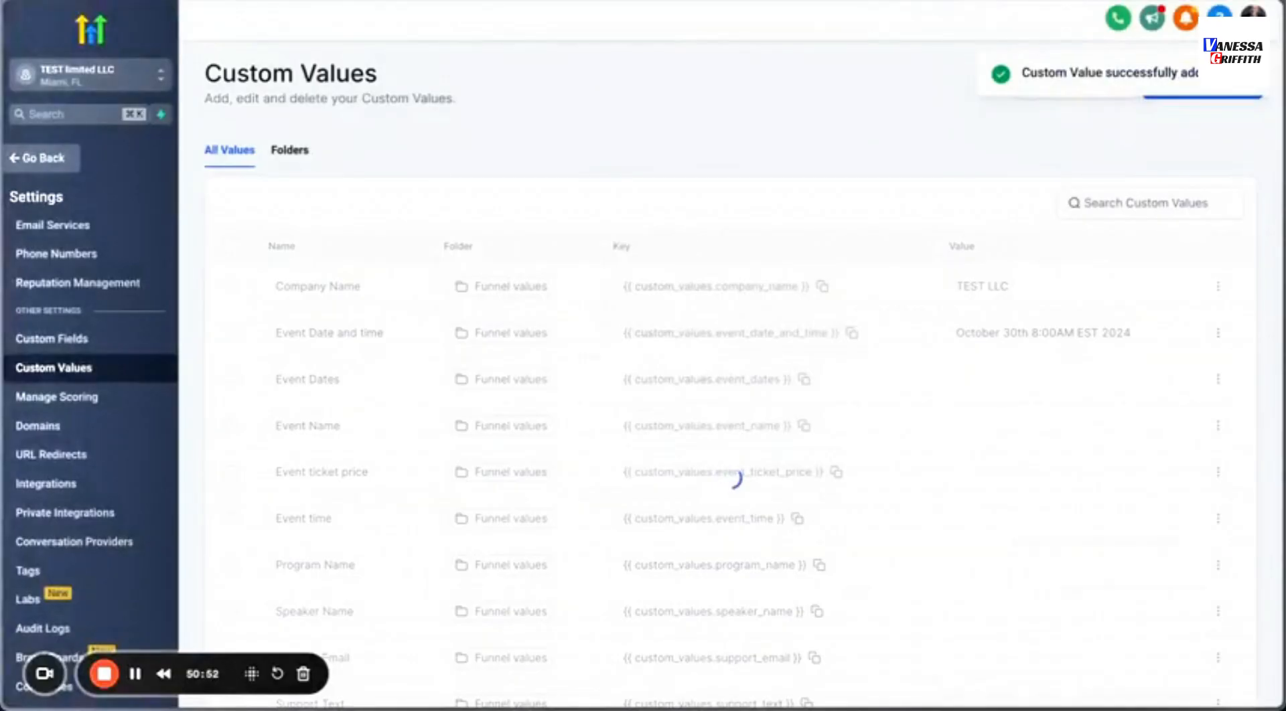
# Check the event dates in Step 3 of the Congratulations page, look at the VIP upgrade page, and return to Custom Values.
pyautogui.click(4, 2)
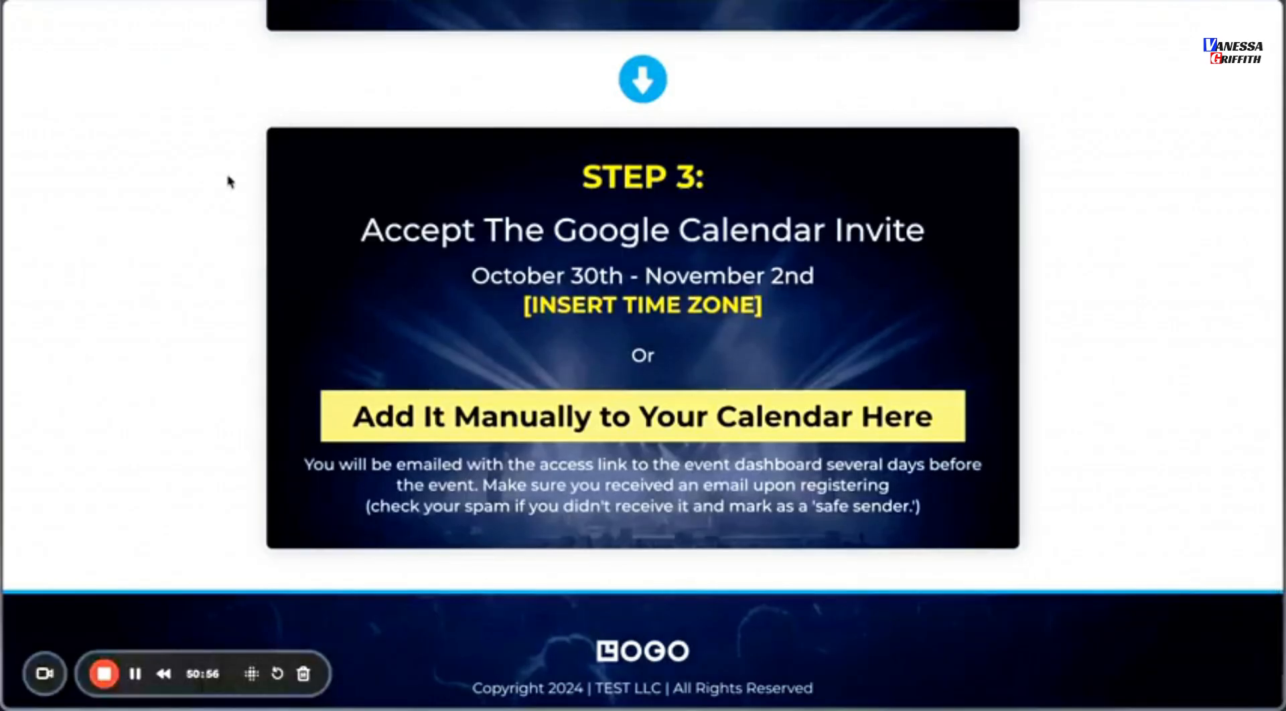
pyautogui.moveTo(479, 271); pyautogui.dragTo(849, 288)
pyautogui.click(805, 296)
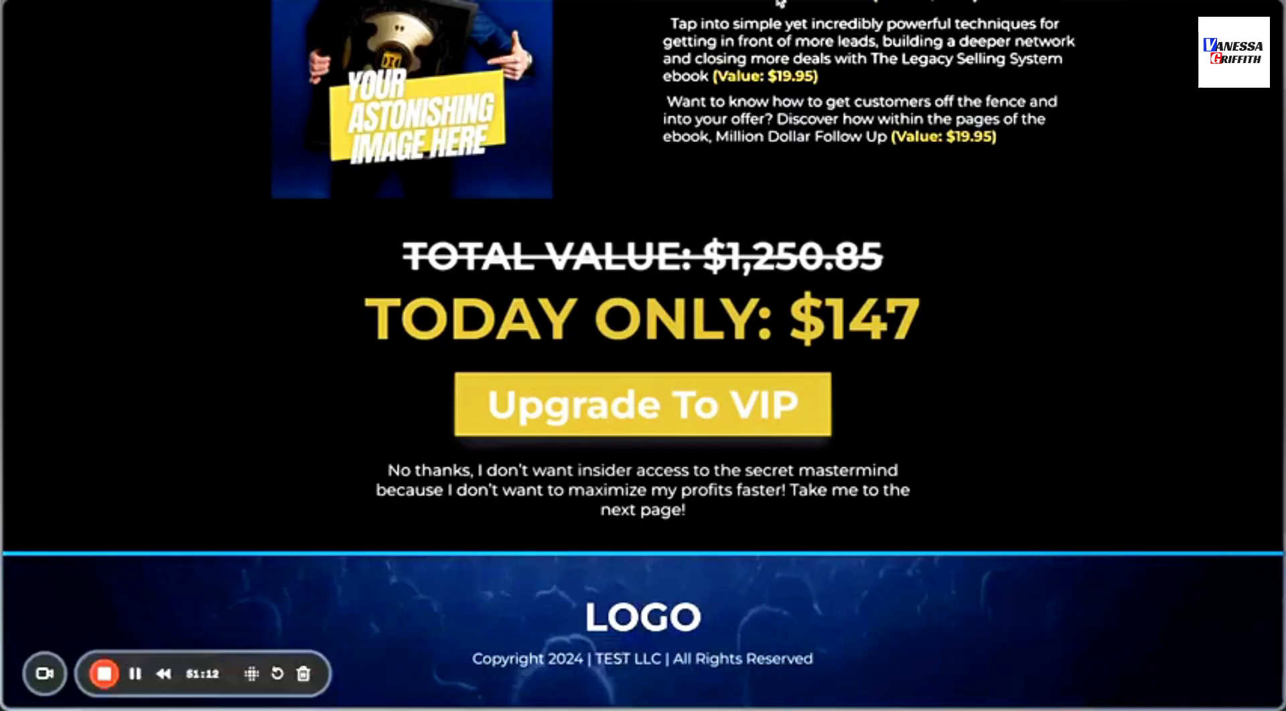
pyautogui.click(509, 1)
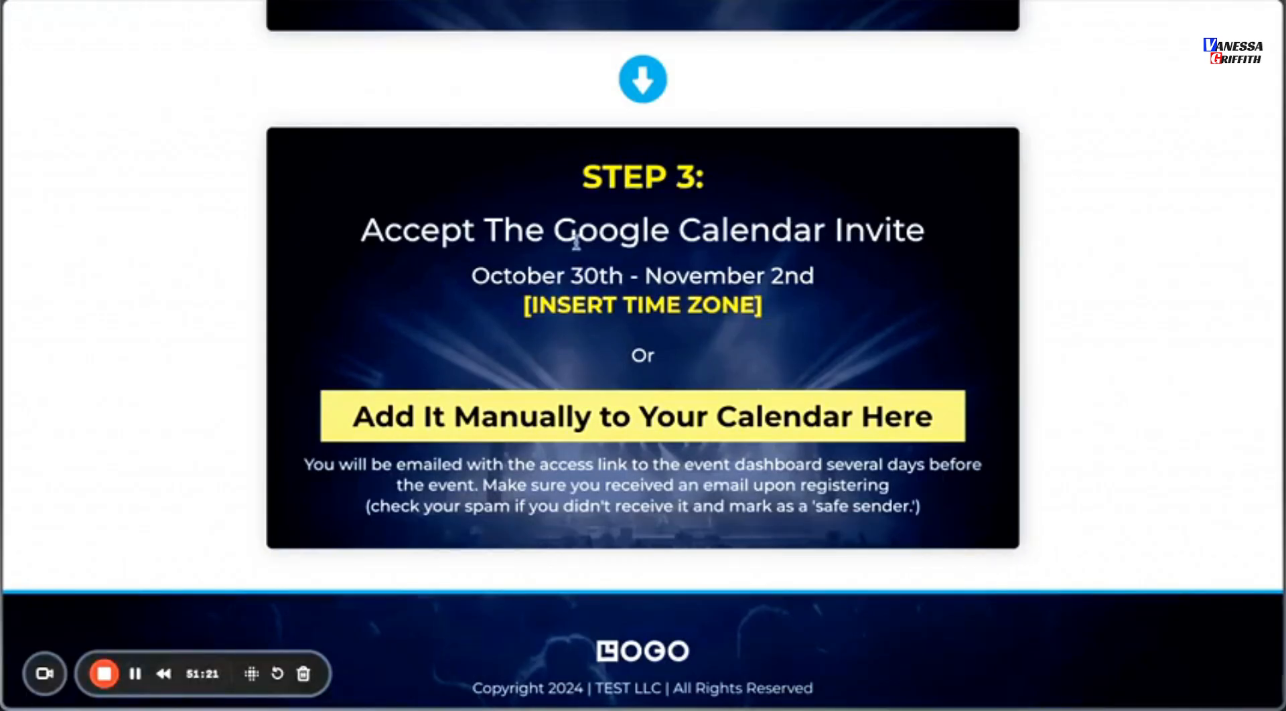
pyautogui.click(402, 2)
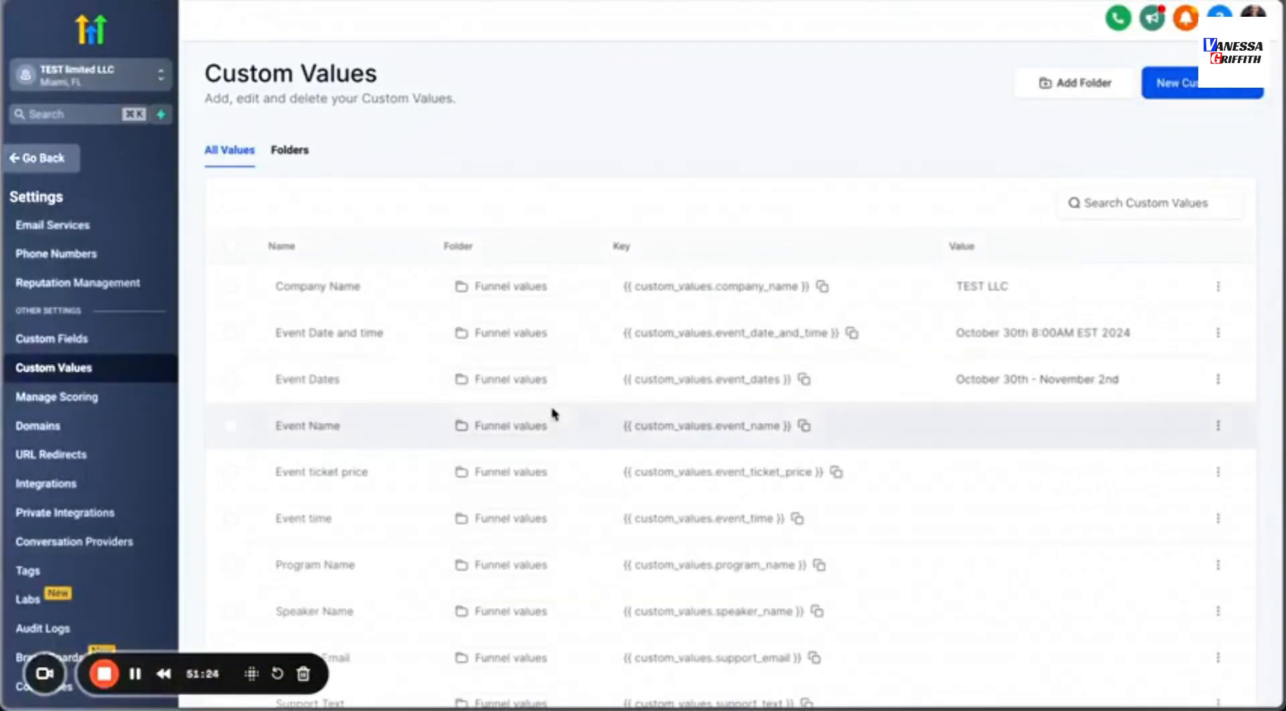
# Review the remaining custom values, check the "Setting up Your Event CRM System" outline, and return to Custom Values.
pyautogui.scroll(-2, 554, 413)
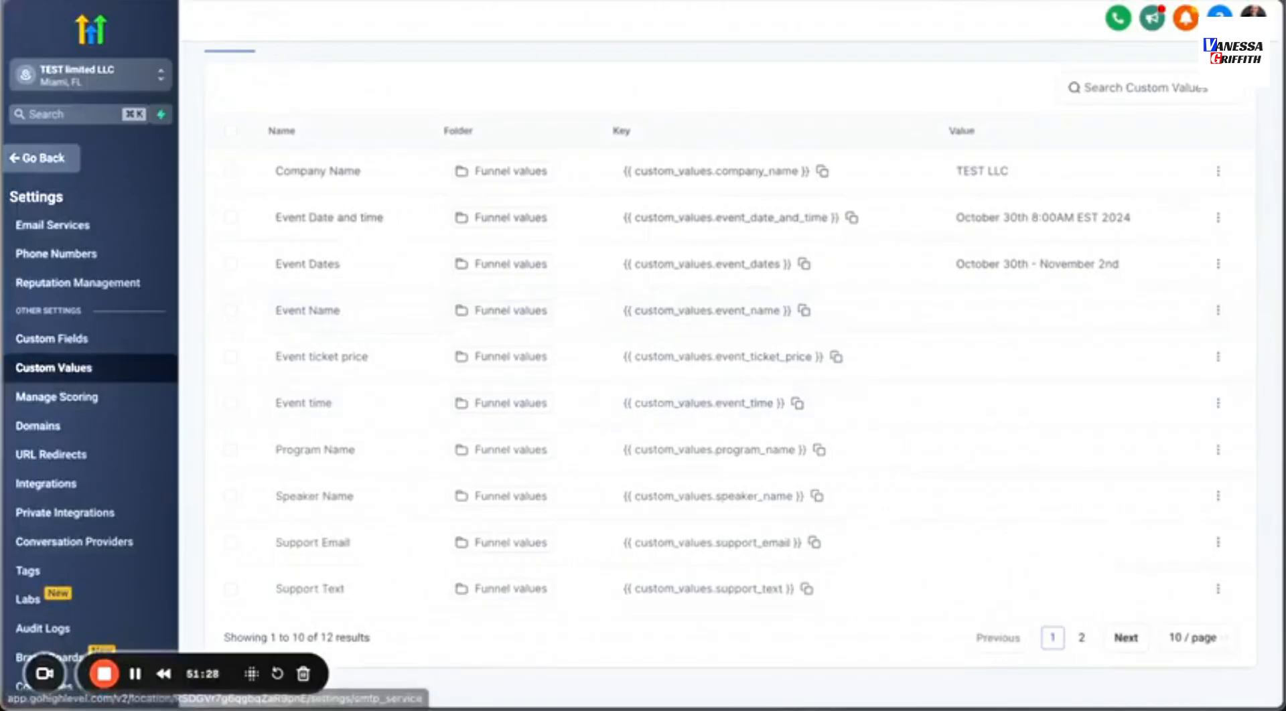
pyautogui.hotkey('ctrl', 'Tab')
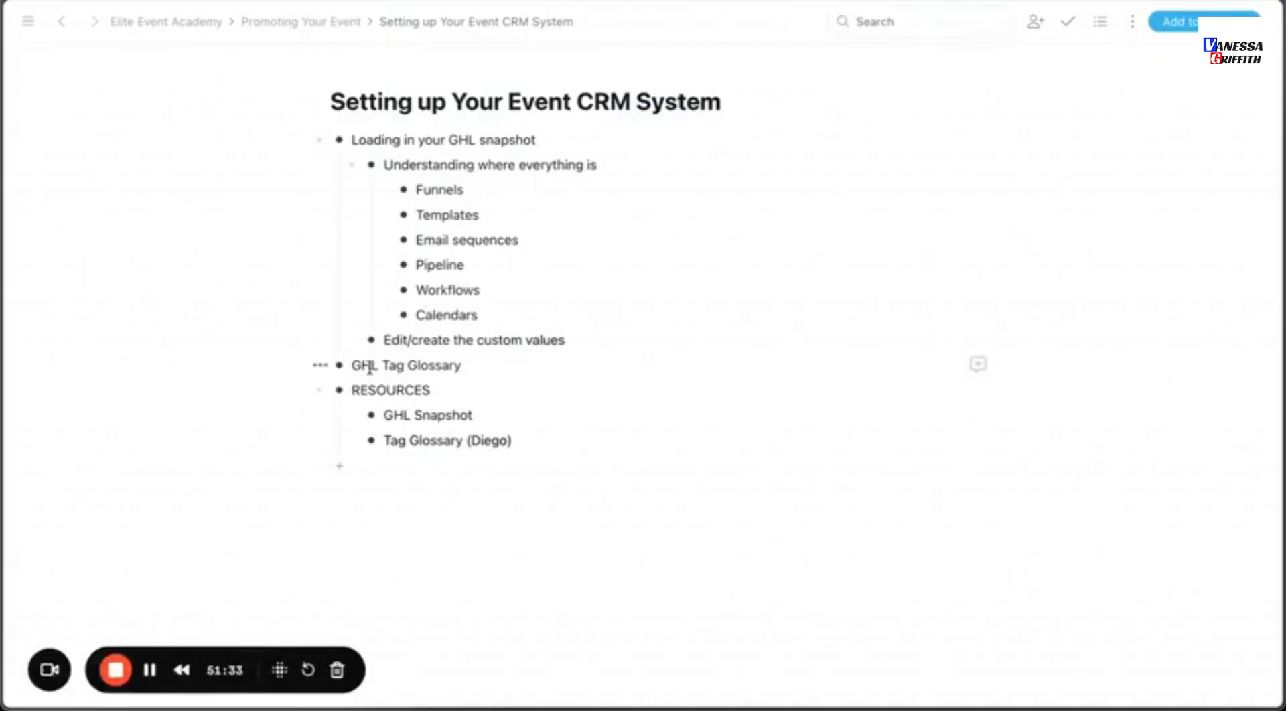
pyautogui.hotkey('ctrl', 'Tab')
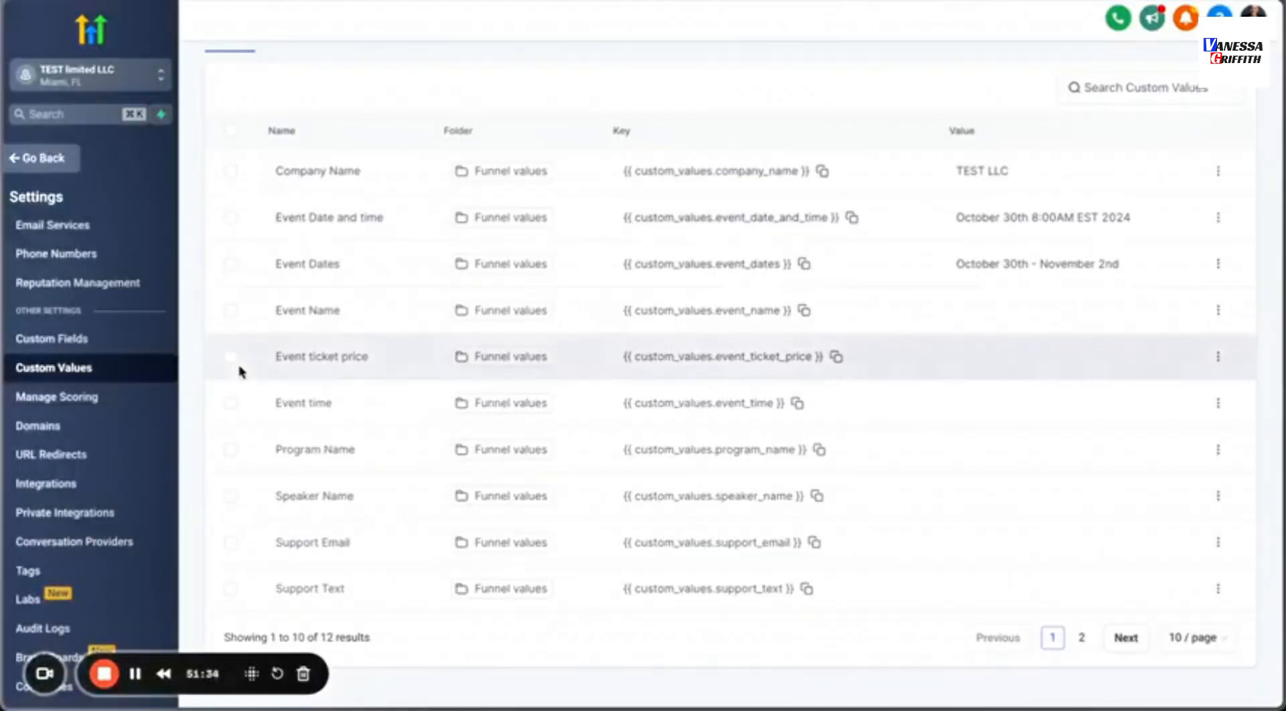
# Open the sub-account's Tags settings and show 50 tags per page.
pyautogui.click(54, 571)
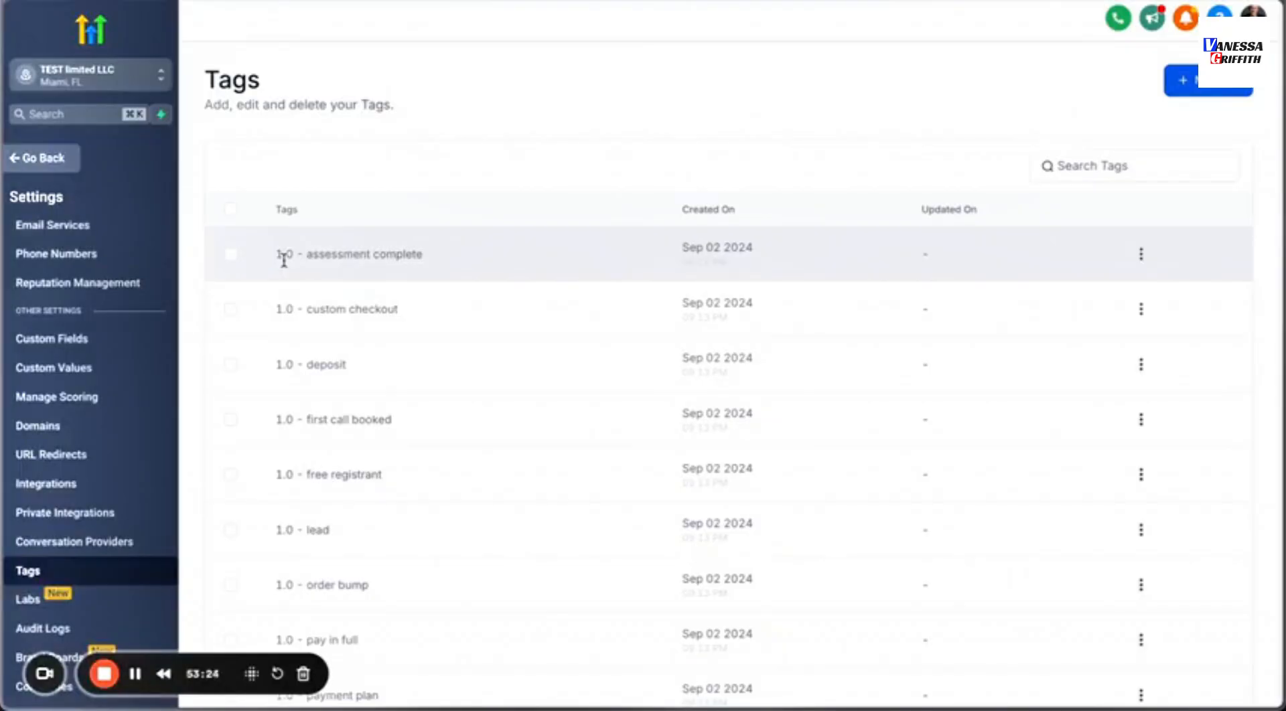
pyautogui.scroll(-2, 348, 415)
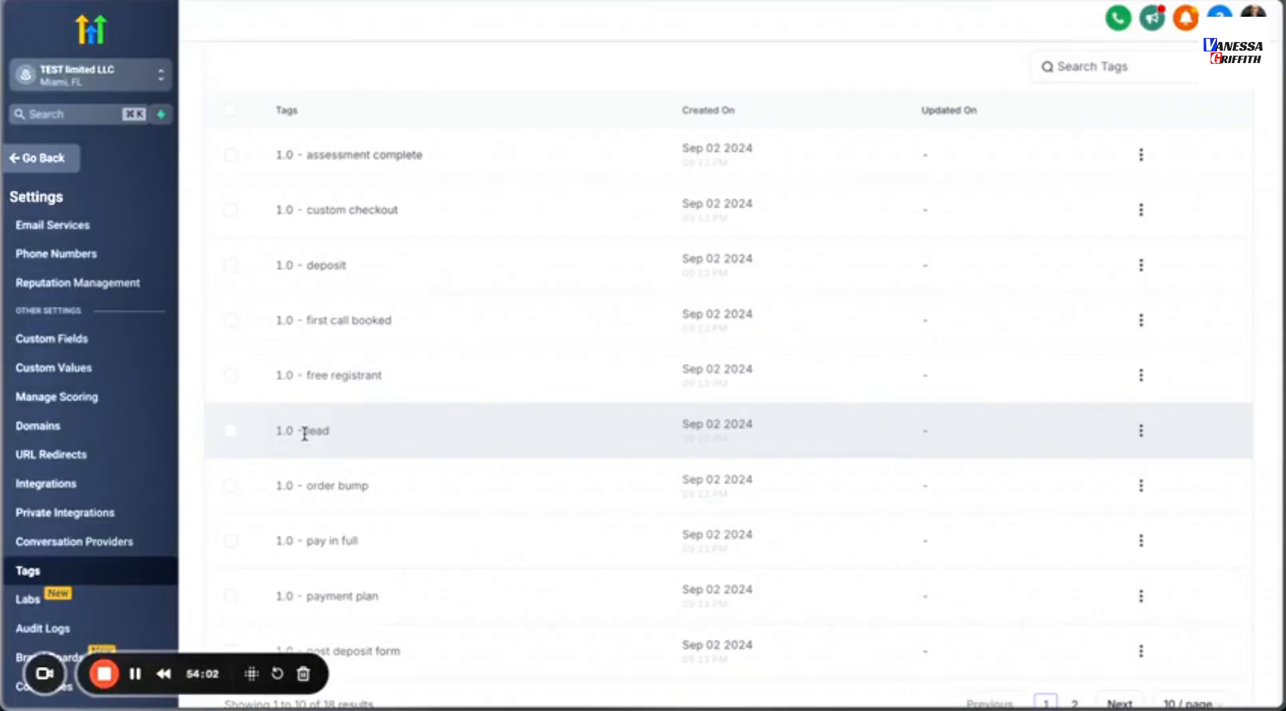
pyautogui.scroll(-1, 307, 432)
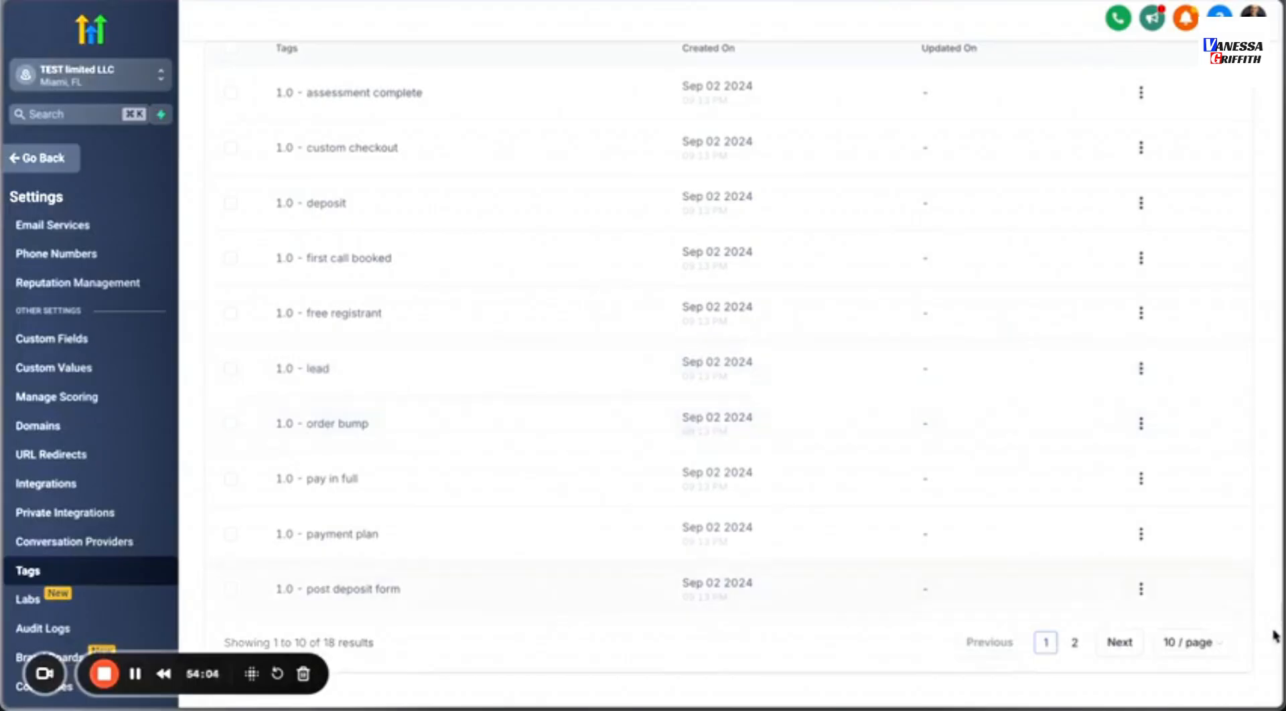
pyautogui.click(1189, 642)
pyautogui.click(1184, 584)
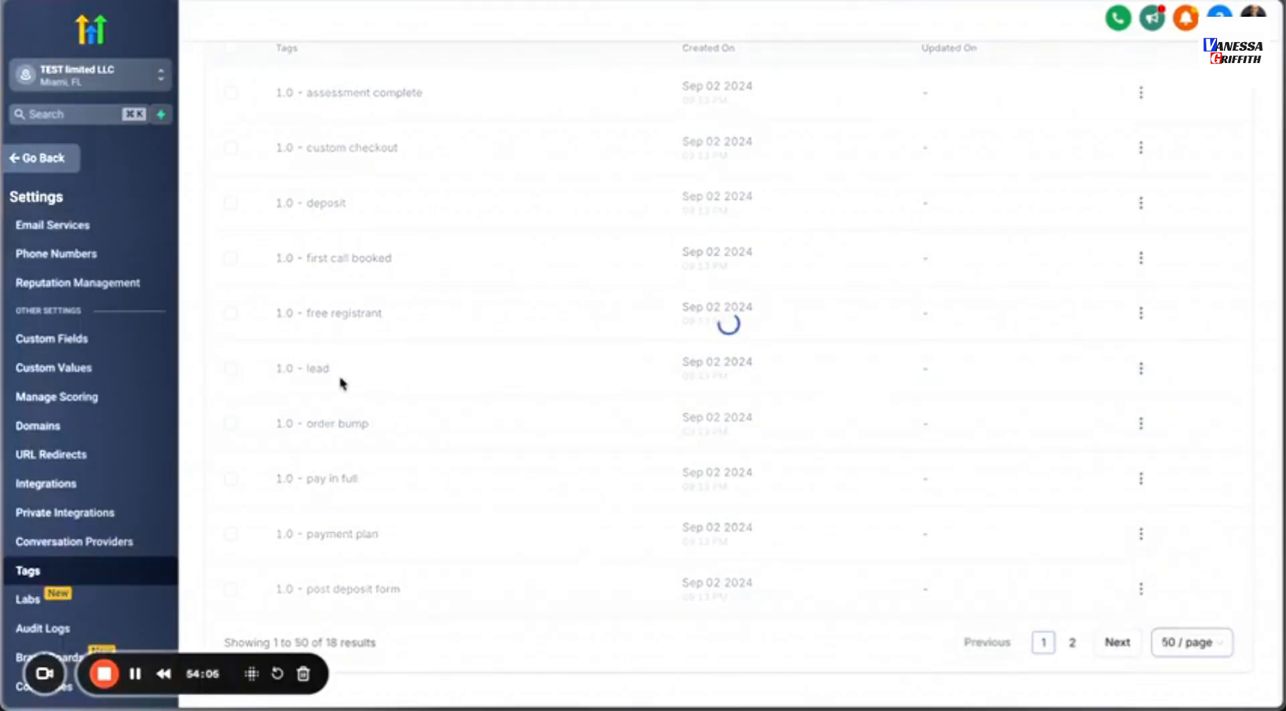
# Examine the full list of snapshot tags, from "1.0 - assessment complete" through "unsubscribed - email".
pyautogui.scroll(-4, 339, 375)
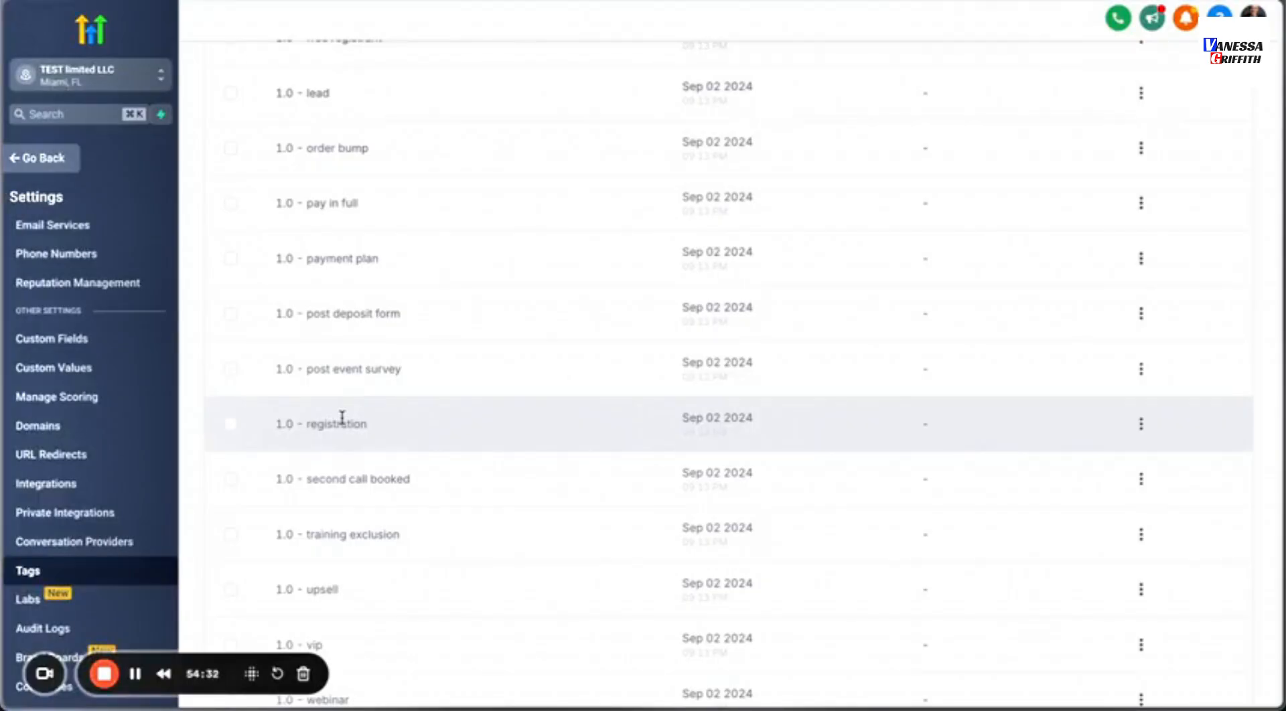
pyautogui.scroll(6, 342, 417)
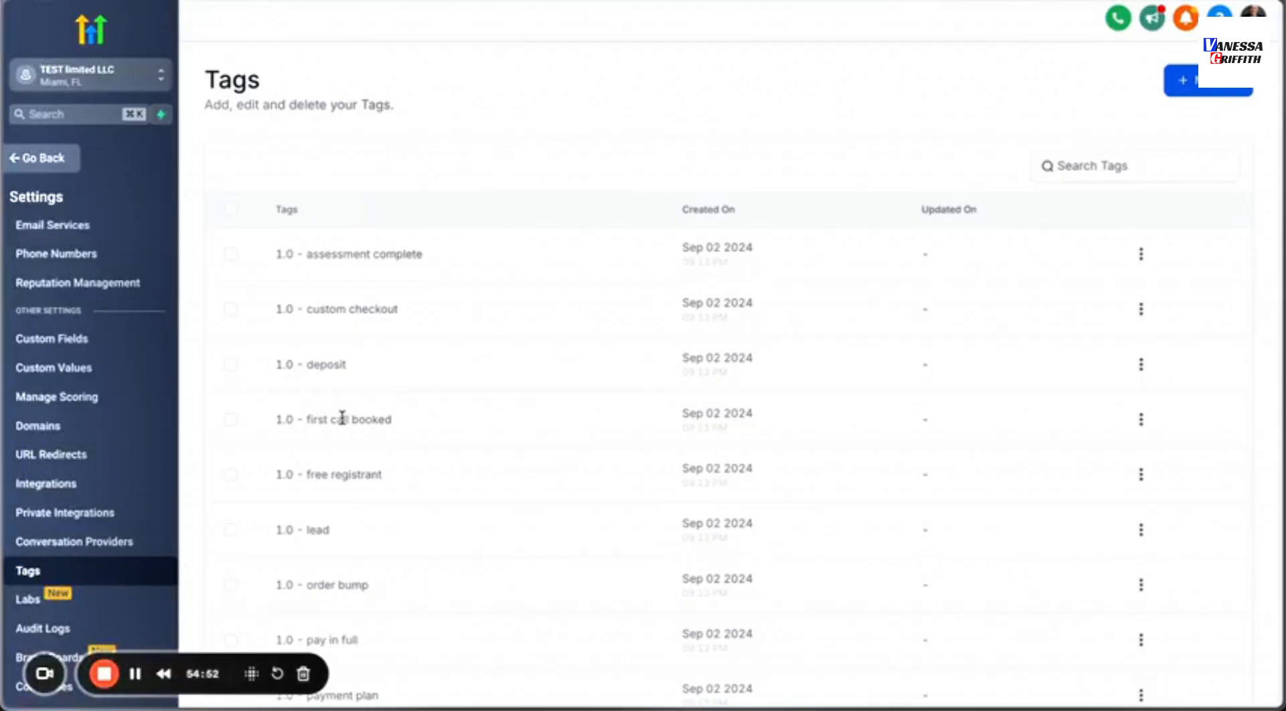
pyautogui.scroll(-8, 342, 419)
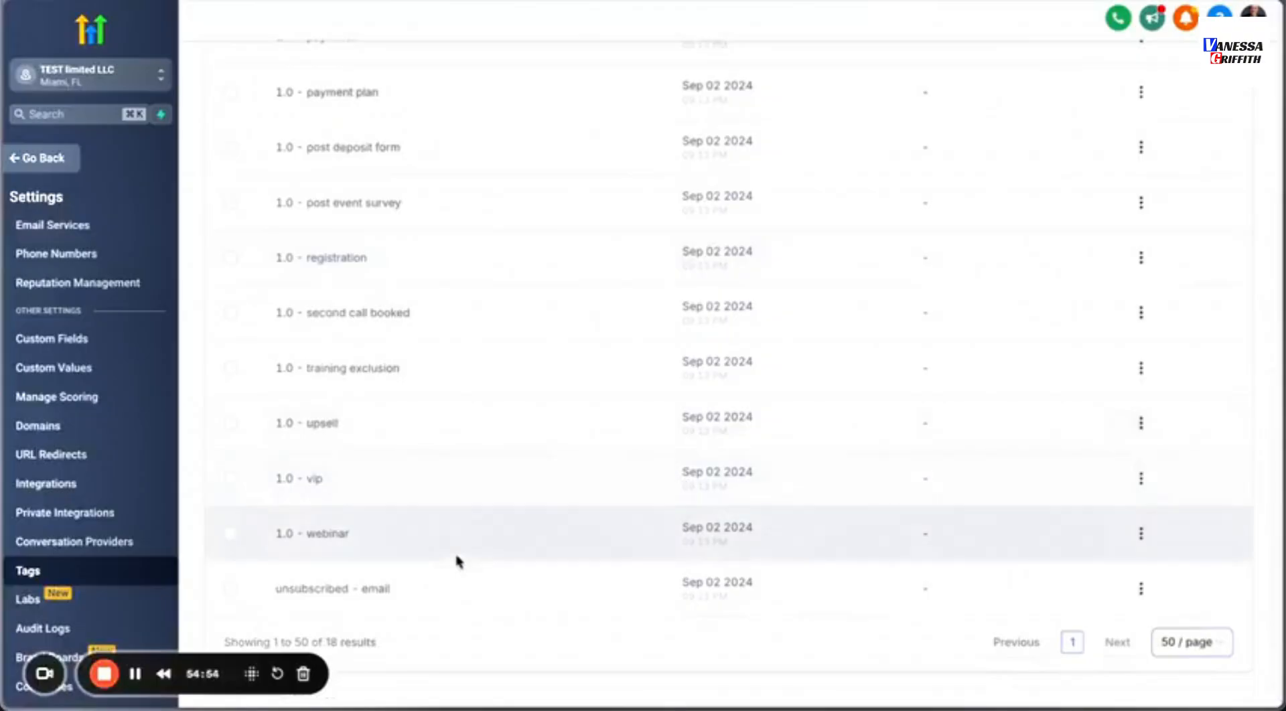
pyautogui.scroll(9, 452, 410)
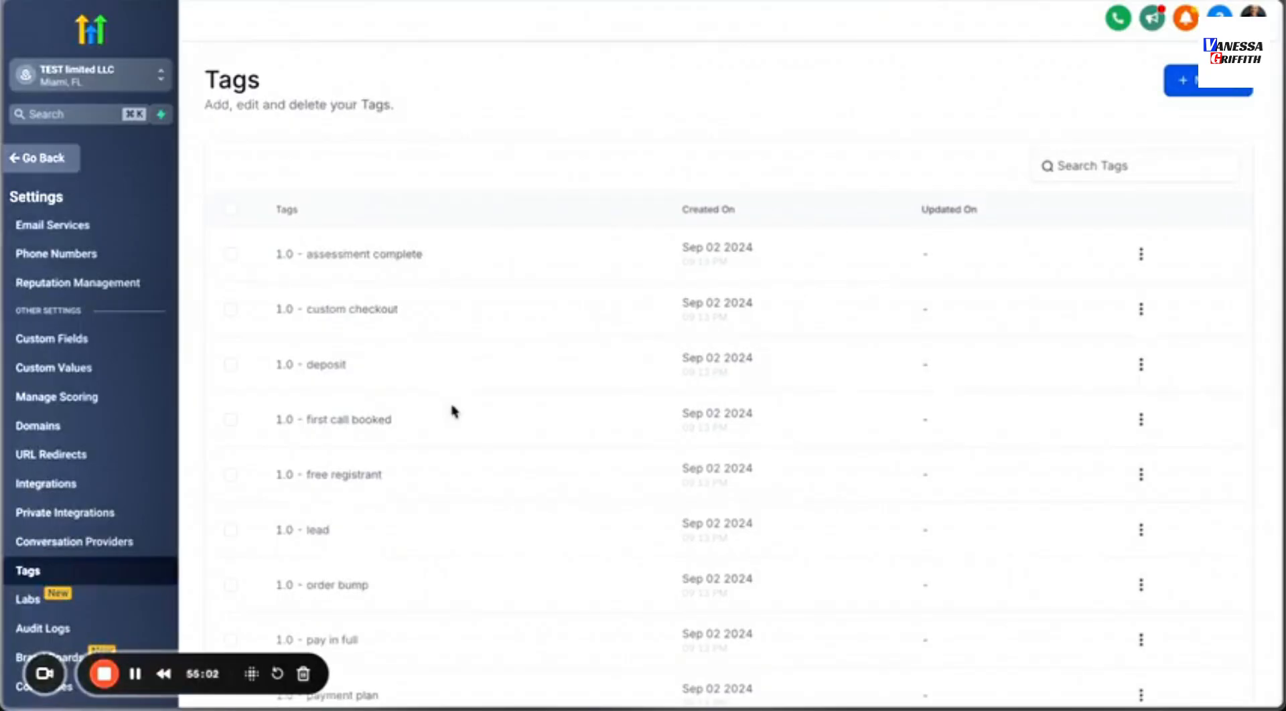
pyautogui.scroll(-6, 452, 410)
pyautogui.scroll(4, 453, 410)
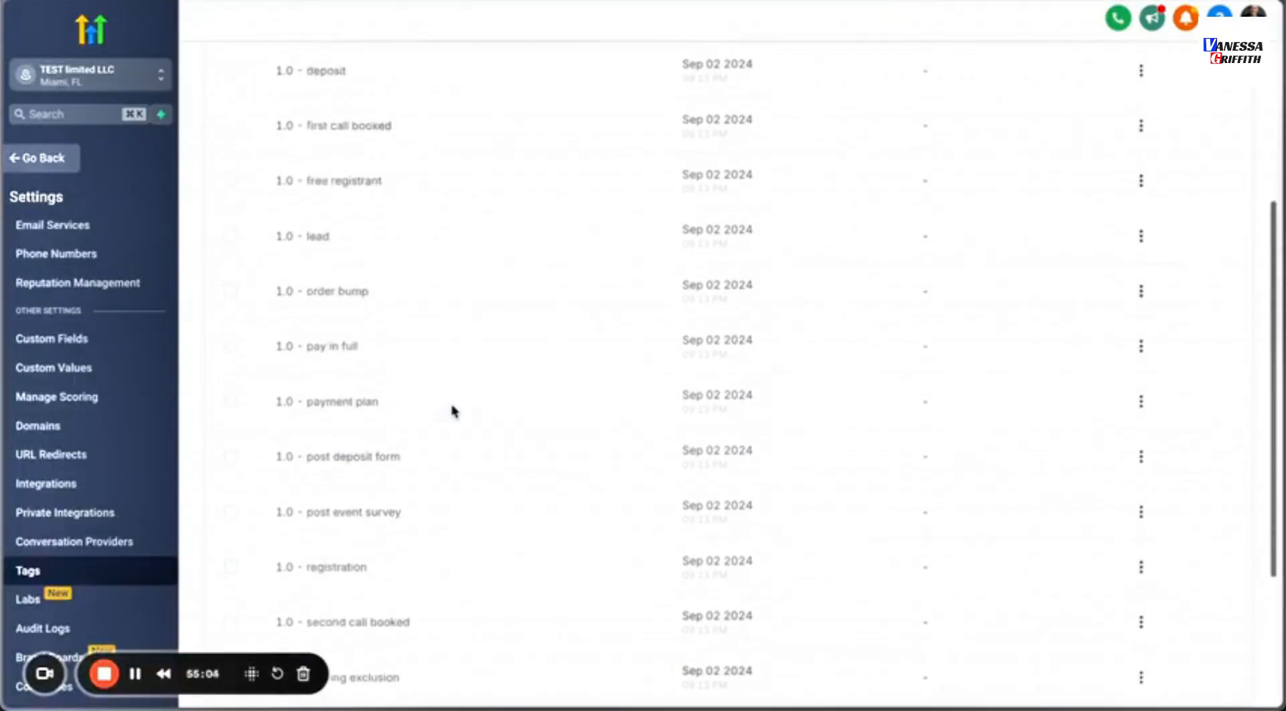
pyautogui.scroll(2, 453, 411)
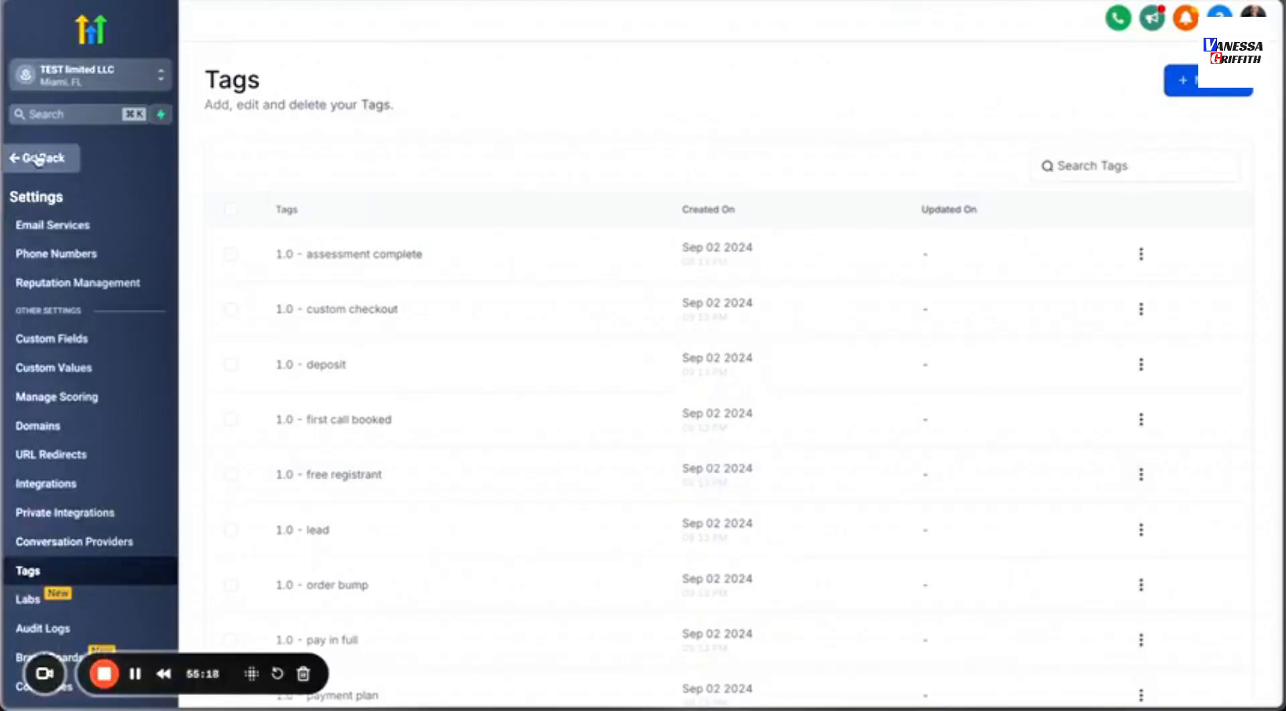
# Open the only contact's record and go to its Tags section.
pyautogui.click(95, 278)
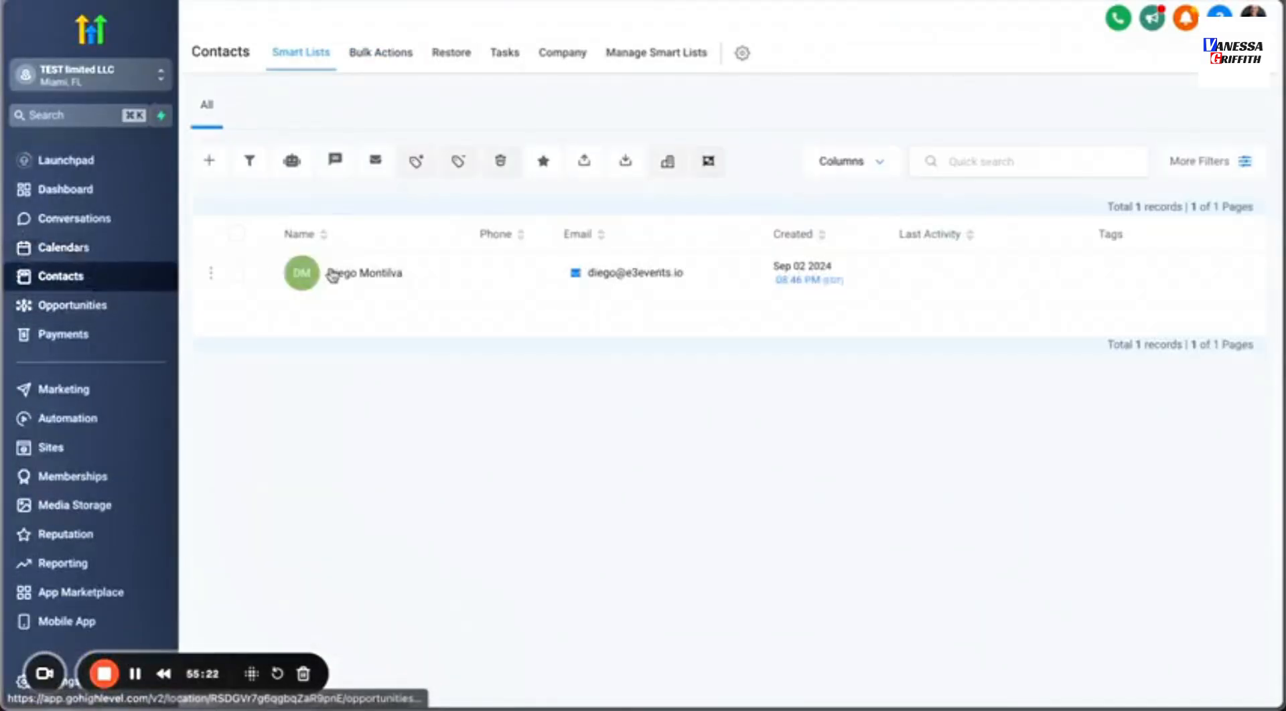
pyautogui.click(348, 340)
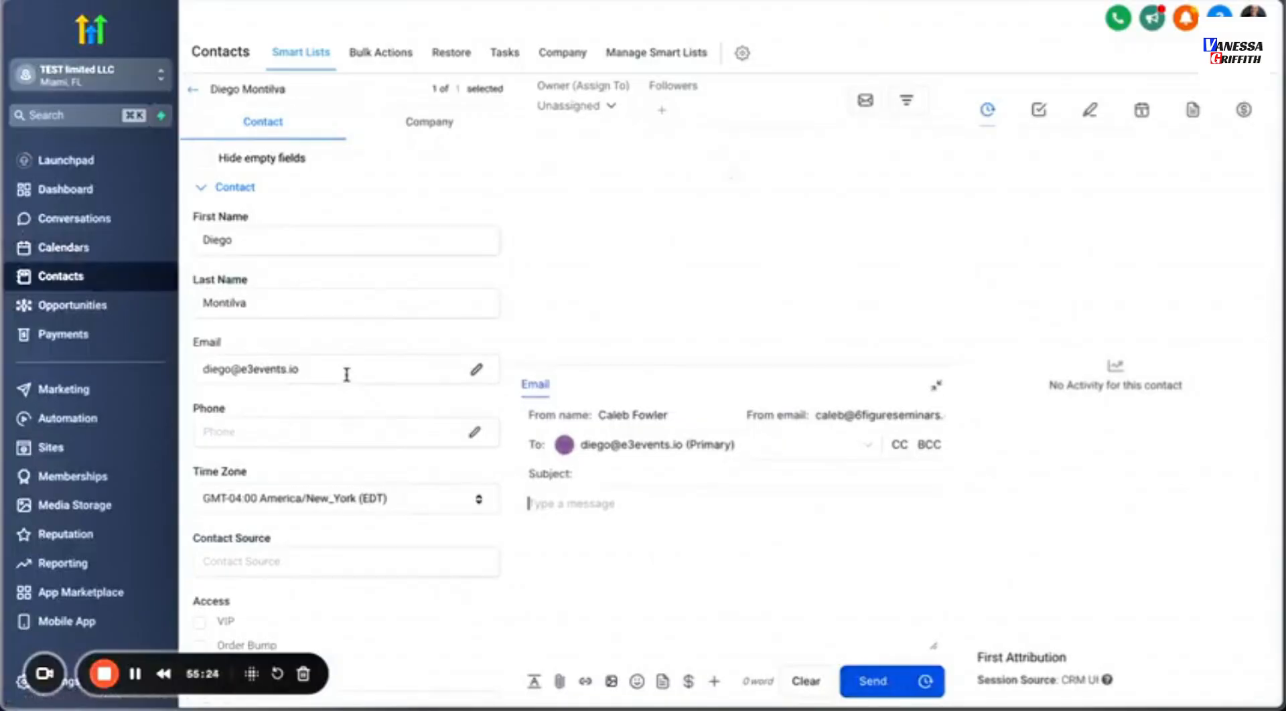
pyautogui.scroll(-10, 347, 375)
pyautogui.scroll(-8, 347, 375)
pyautogui.scroll(2, 348, 302)
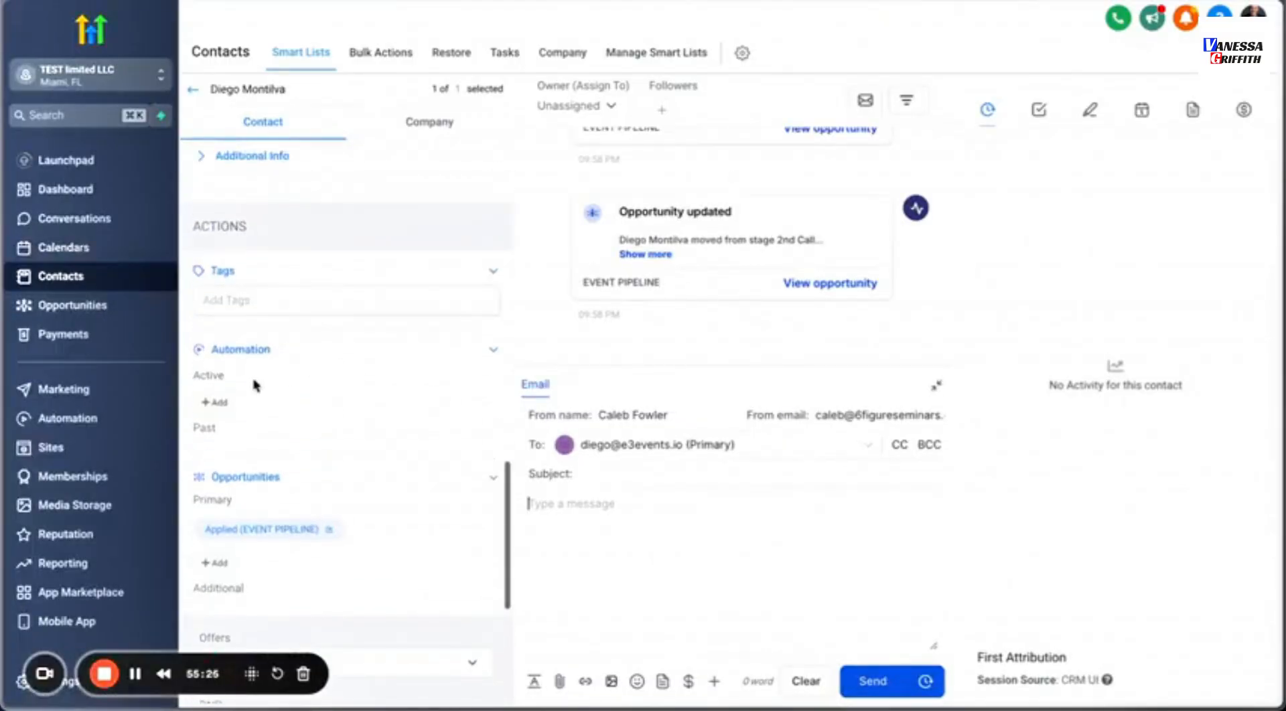
# Create the new tag "1.0 - Super special offer" on the contact.
pyautogui.click(260, 300)
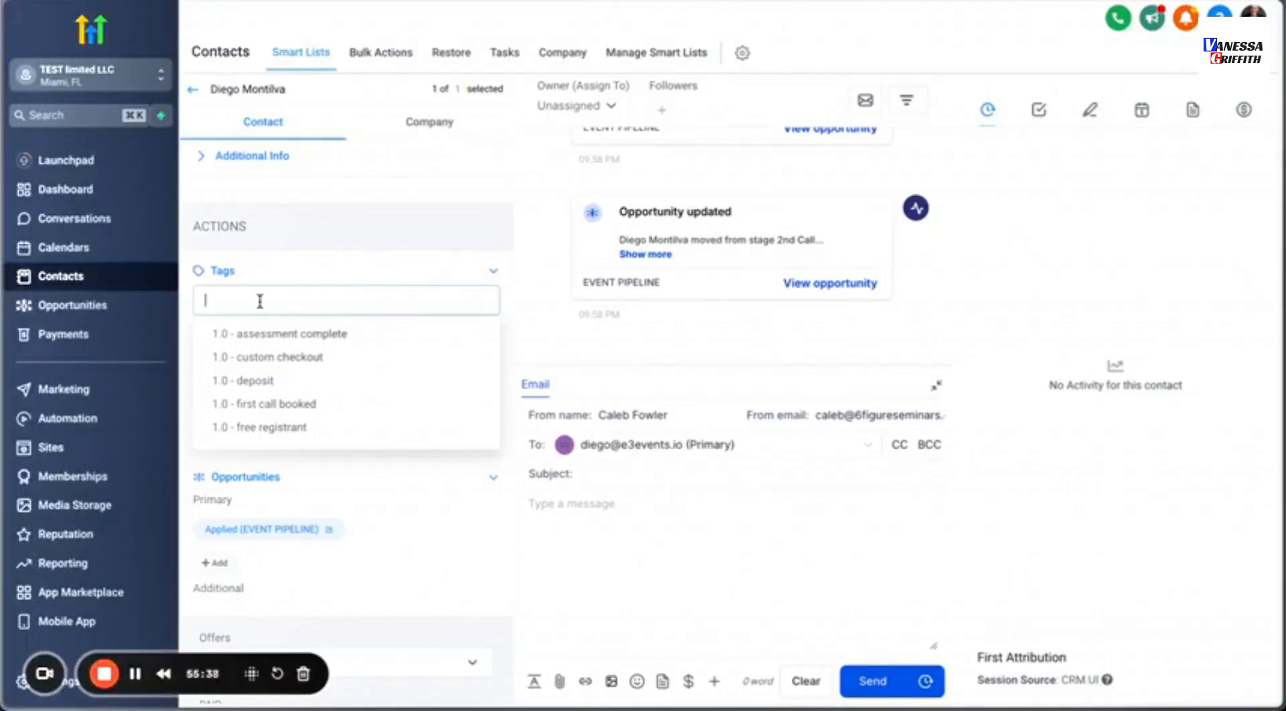
pyautogui.write('1.0 -')
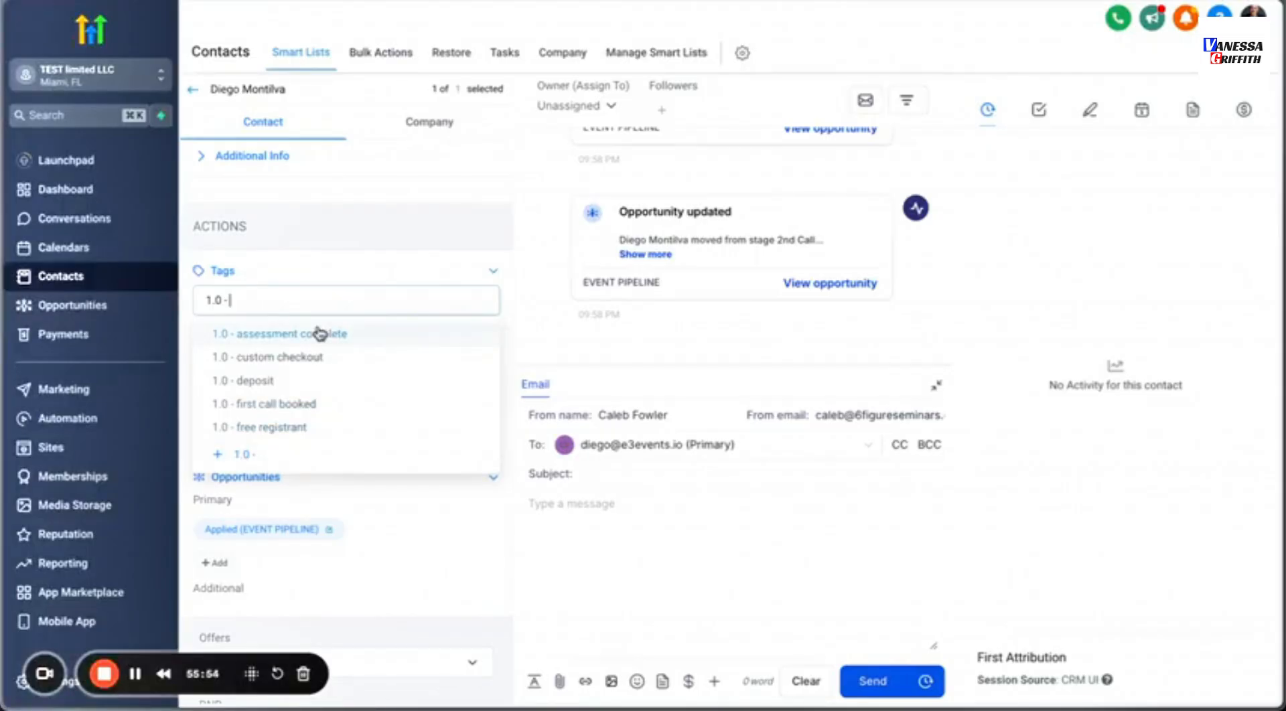
pyautogui.write('Su')
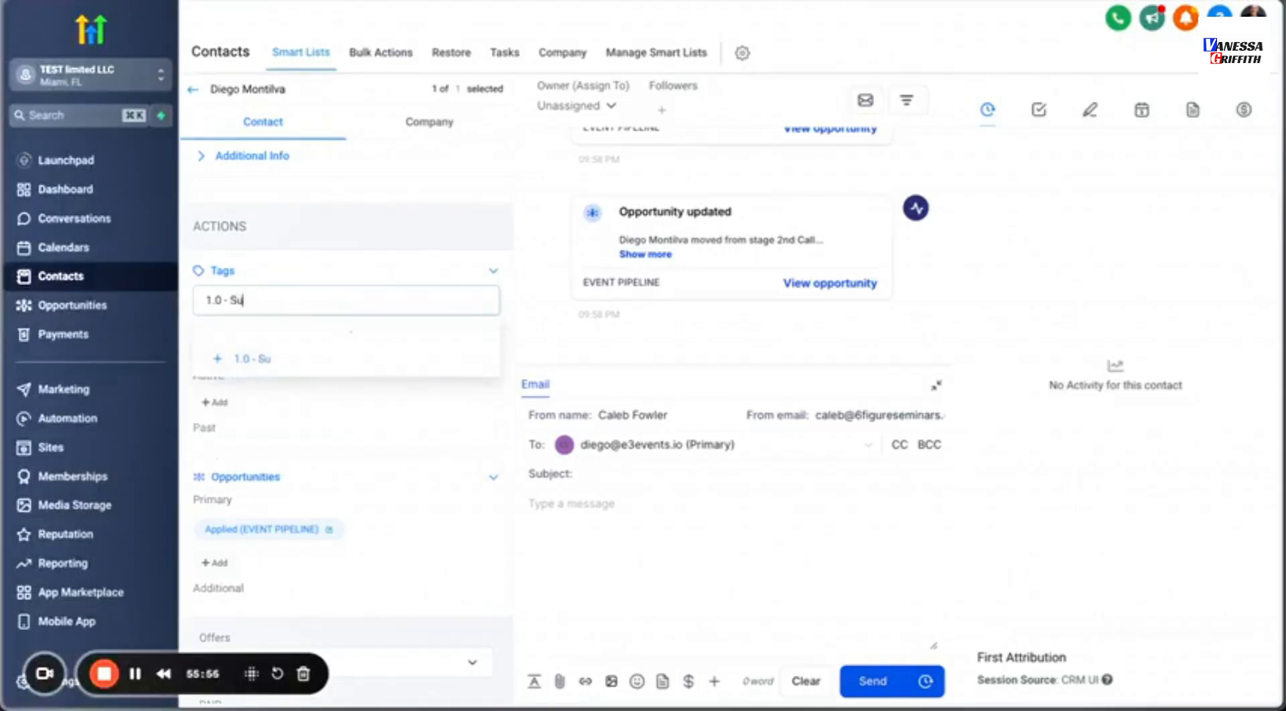
pyautogui.write('per spe')
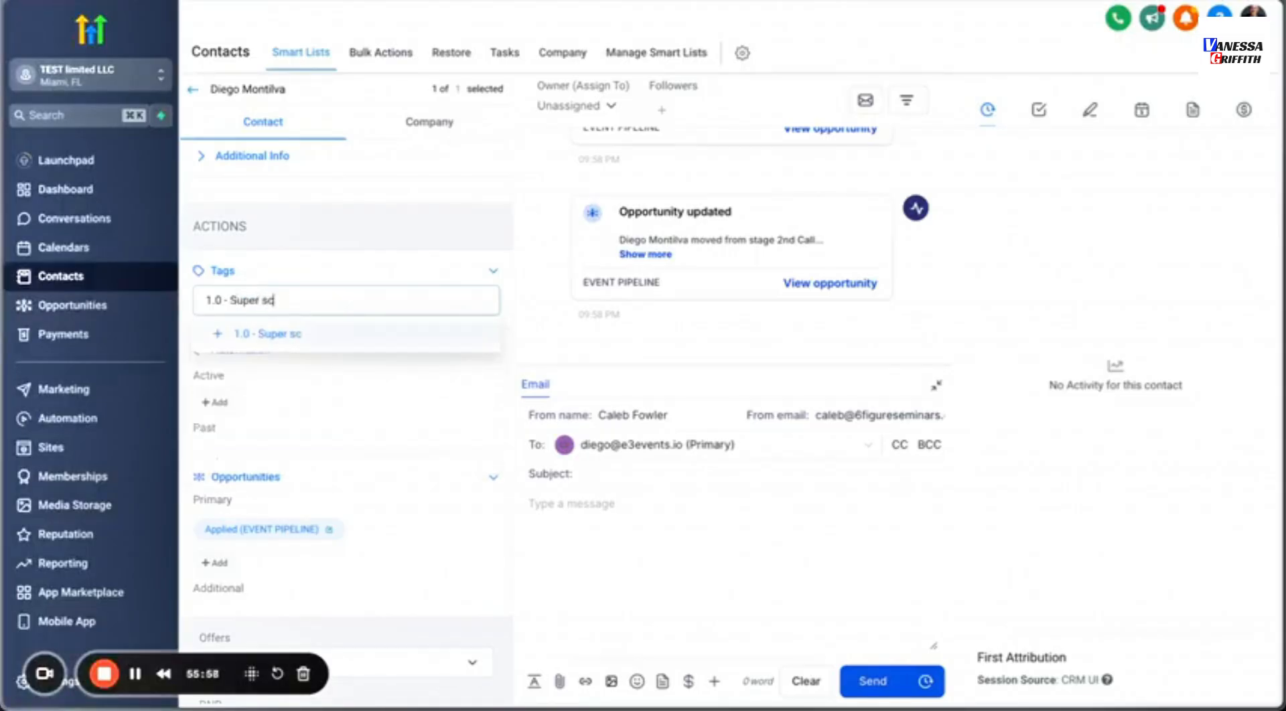
pyautogui.write('cial')
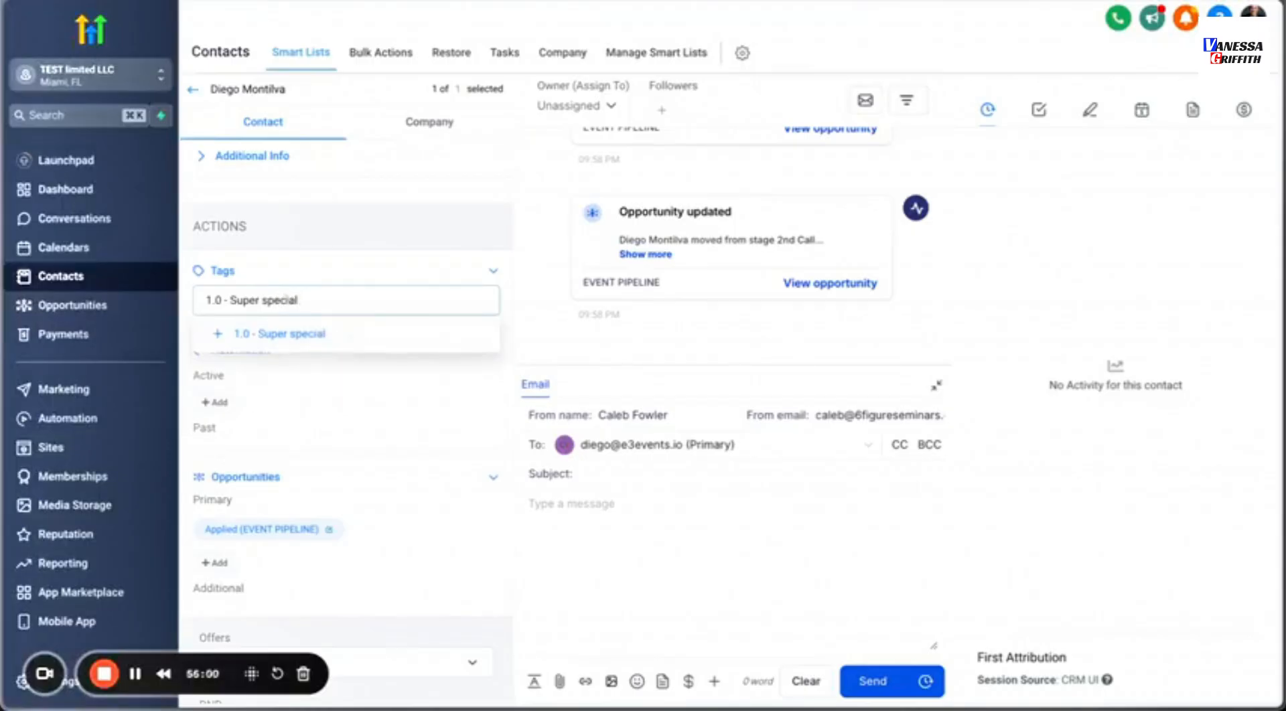
pyautogui.write(' offer')
pyautogui.click(303, 331)
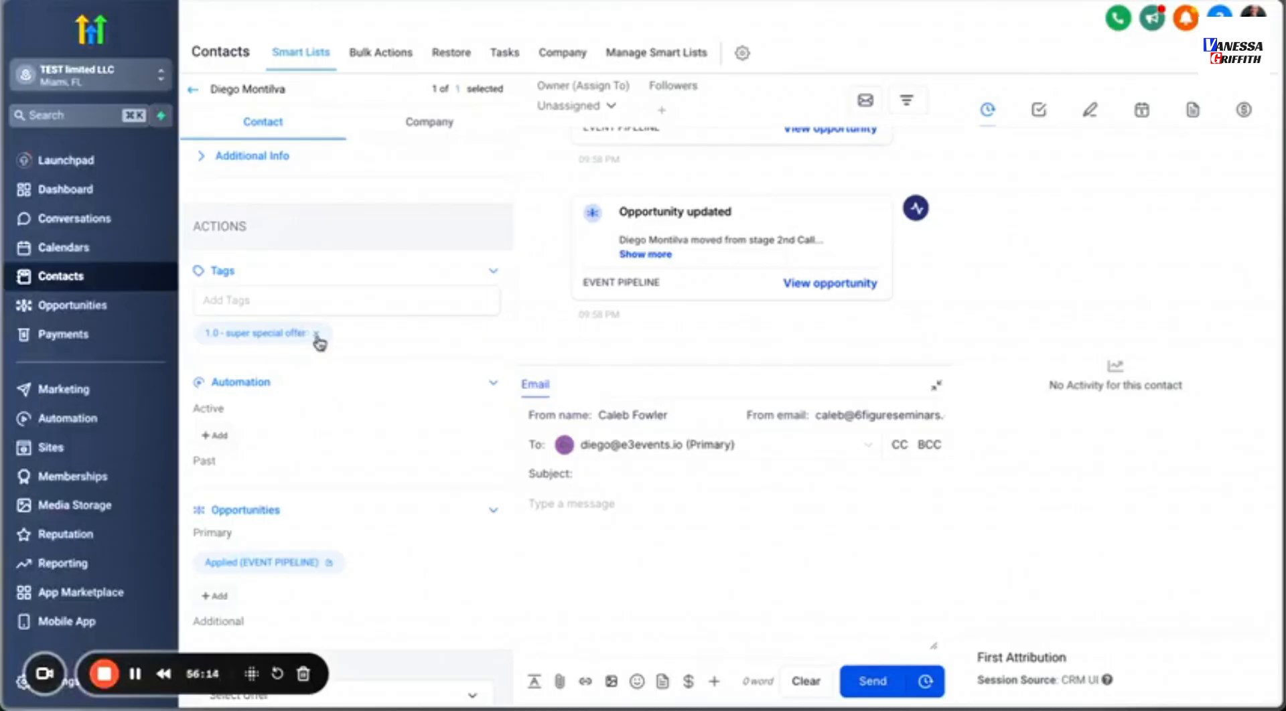
# Remove the special offer tag from the contact and look up "1.0 - super" among the available tags.
pyautogui.click(316, 337)
pyautogui.click(315, 299)
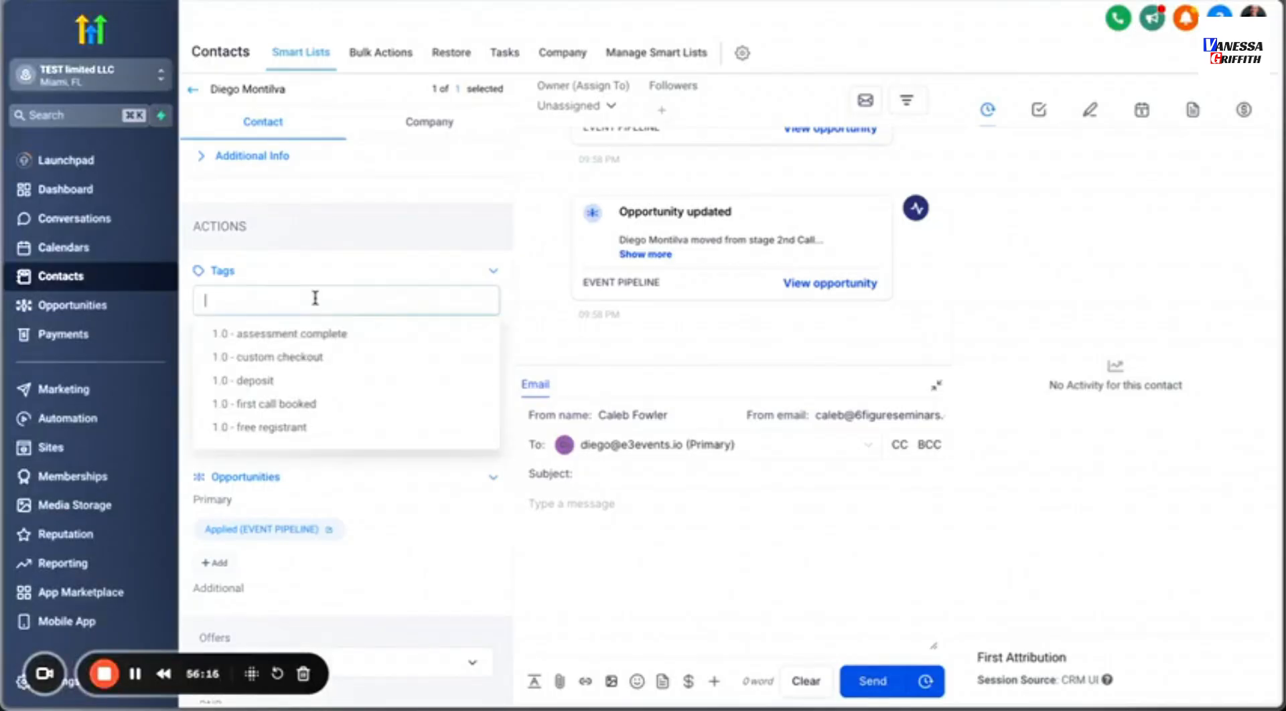
pyautogui.write('1.0 -')
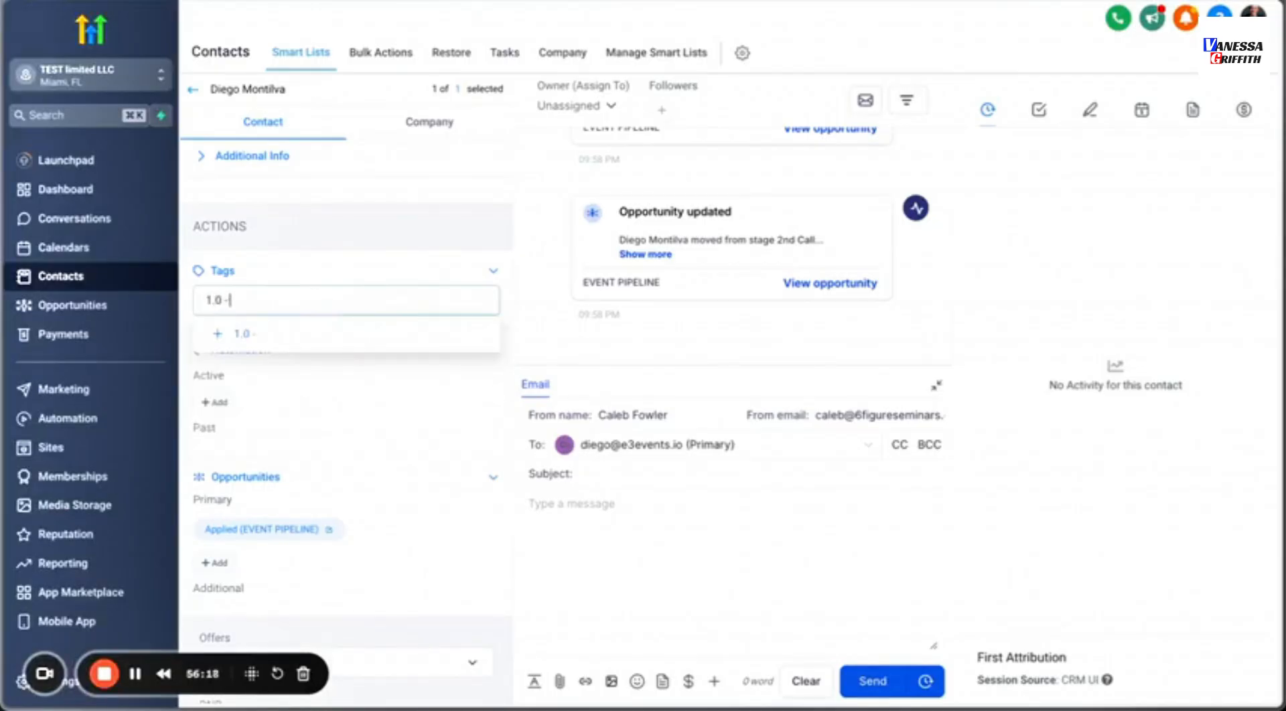
pyautogui.write(' super')
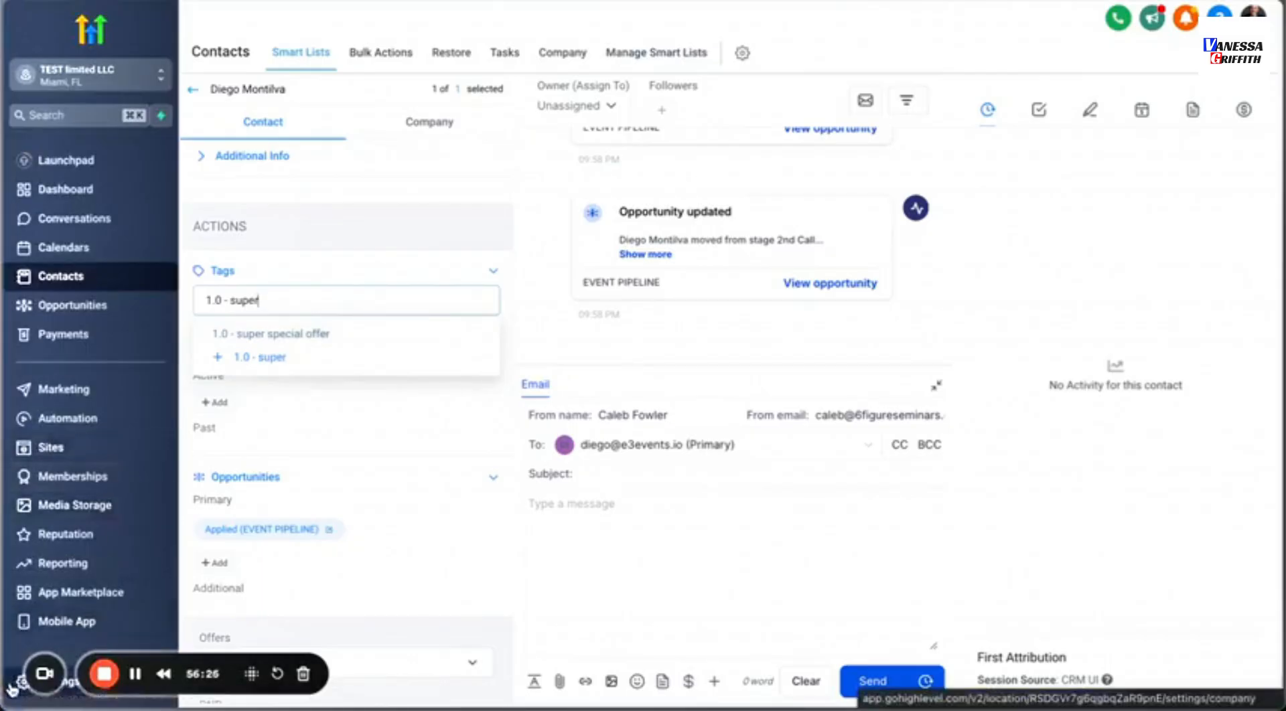
# Return to the Tags settings and search the tags for "super speci".
pyautogui.click(20, 680)
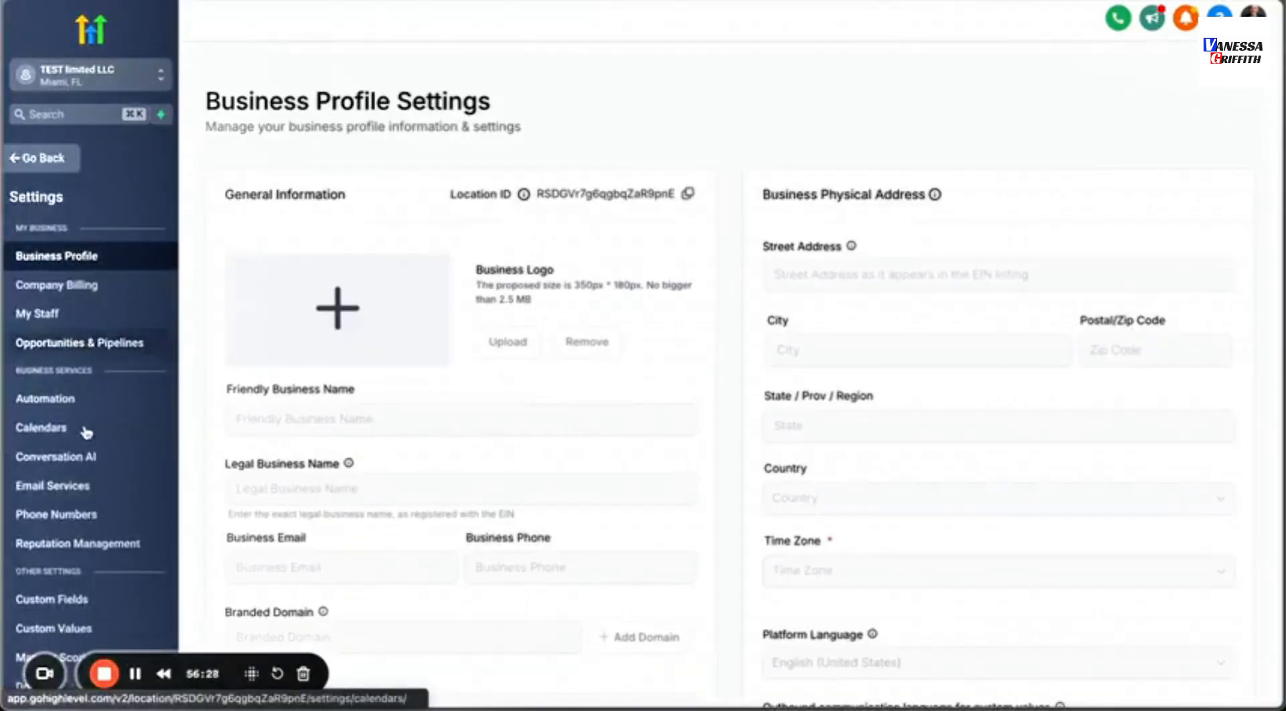
pyautogui.scroll(-4, 87, 355)
pyautogui.click(28, 570)
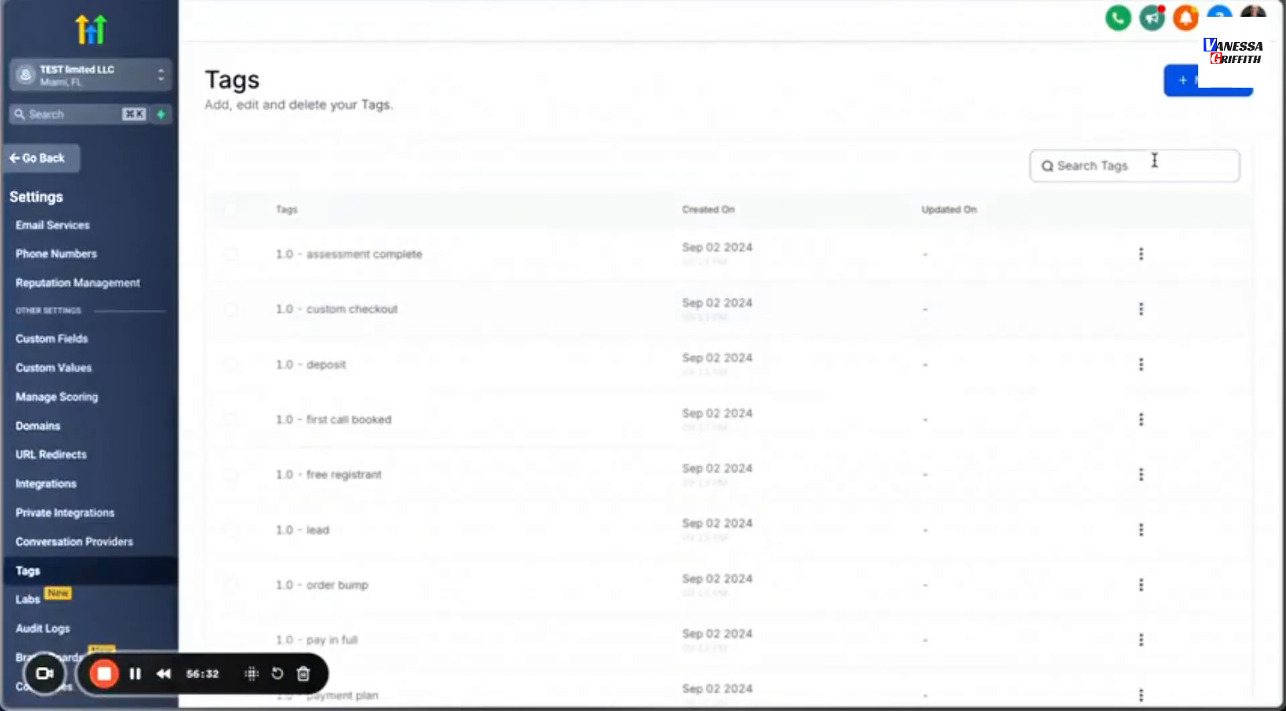
pyautogui.click(1155, 161)
pyautogui.write('super specua')
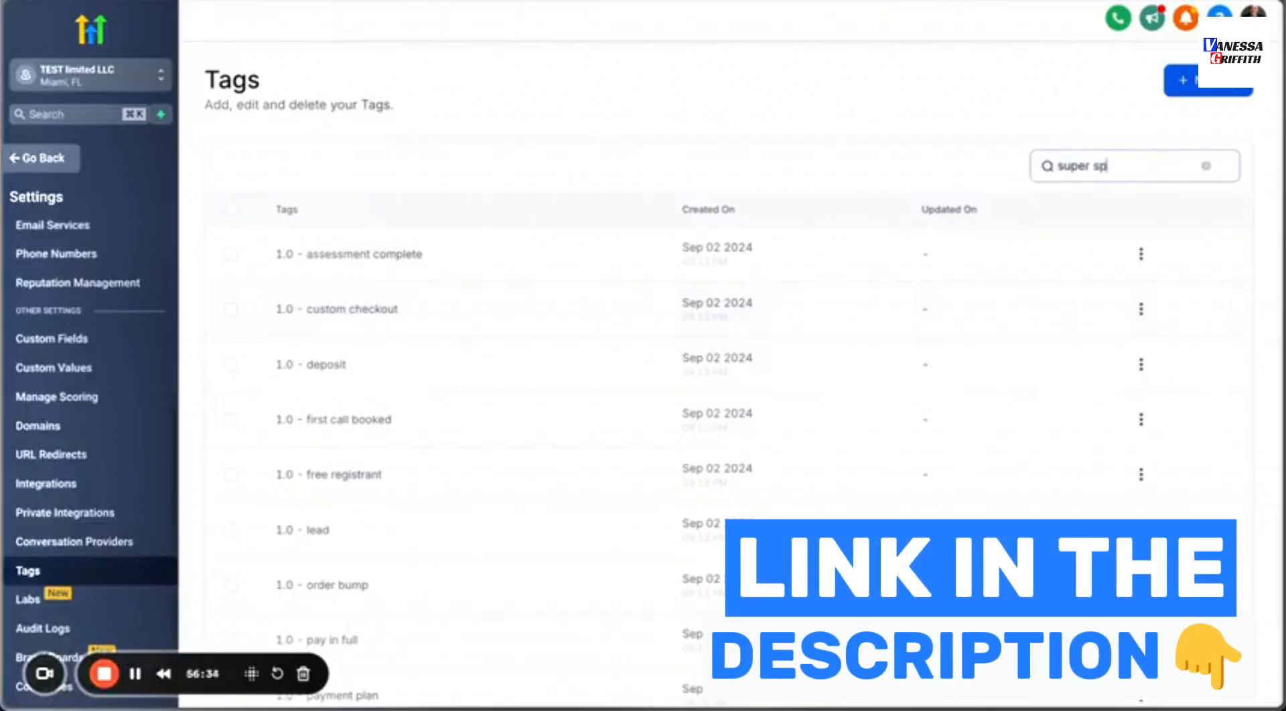
pyautogui.press('BackSpace')
pyautogui.press('BackSpace')
pyautogui.write('i')
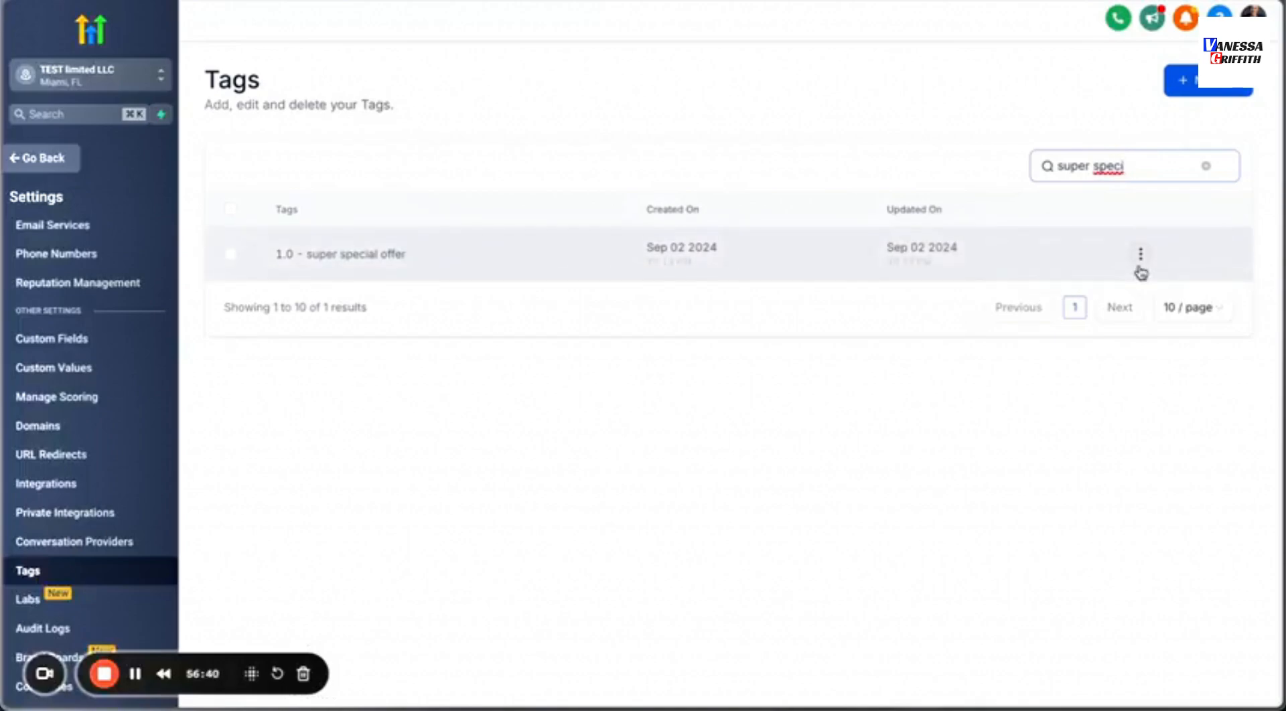
# Rename the "1.0 - super special offer" tag to "1.0 - SSO" and save it.
pyautogui.click(1140, 267)
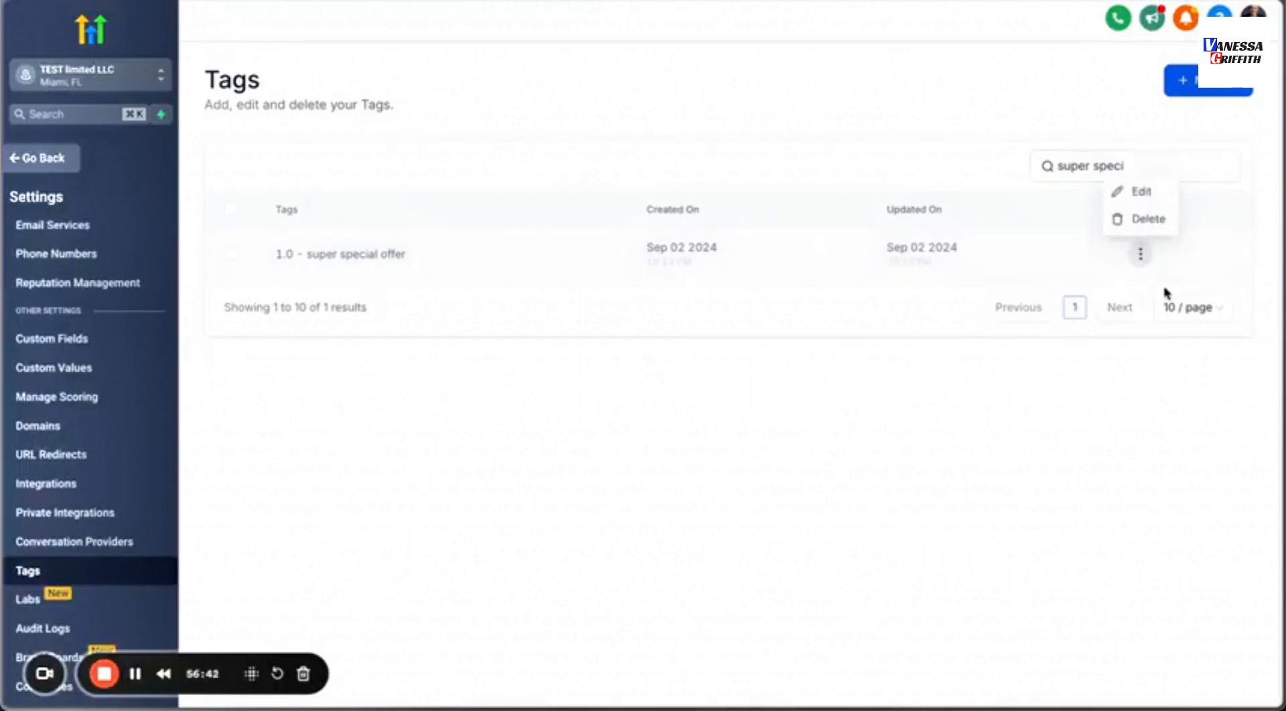
pyautogui.click(1138, 192)
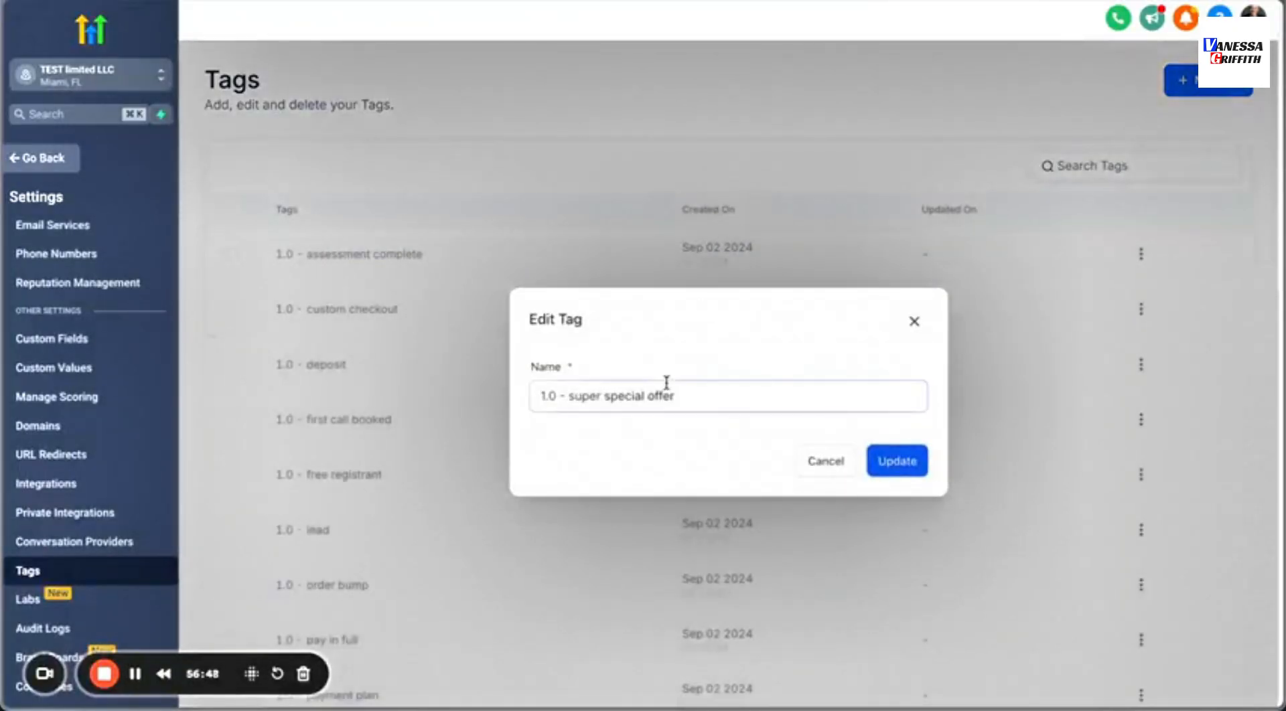
pyautogui.moveTo(697, 395); pyautogui.dragTo(566, 394)
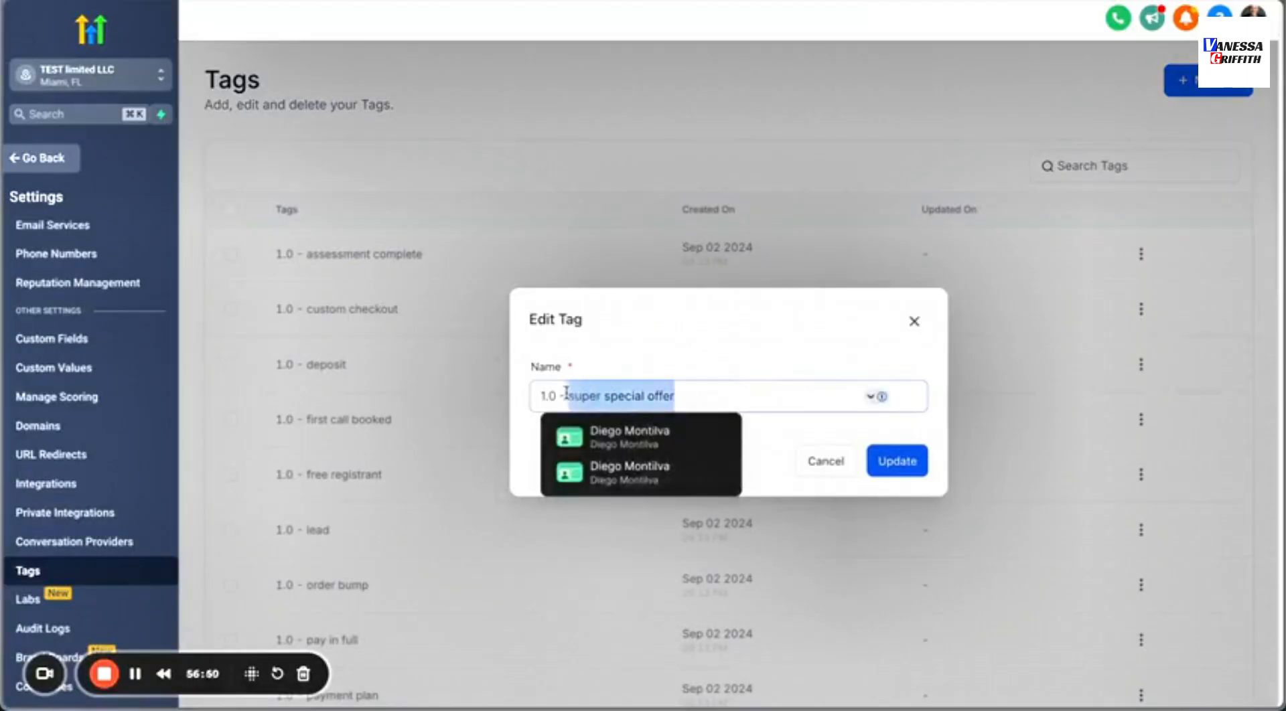
pyautogui.press('BackSpace')
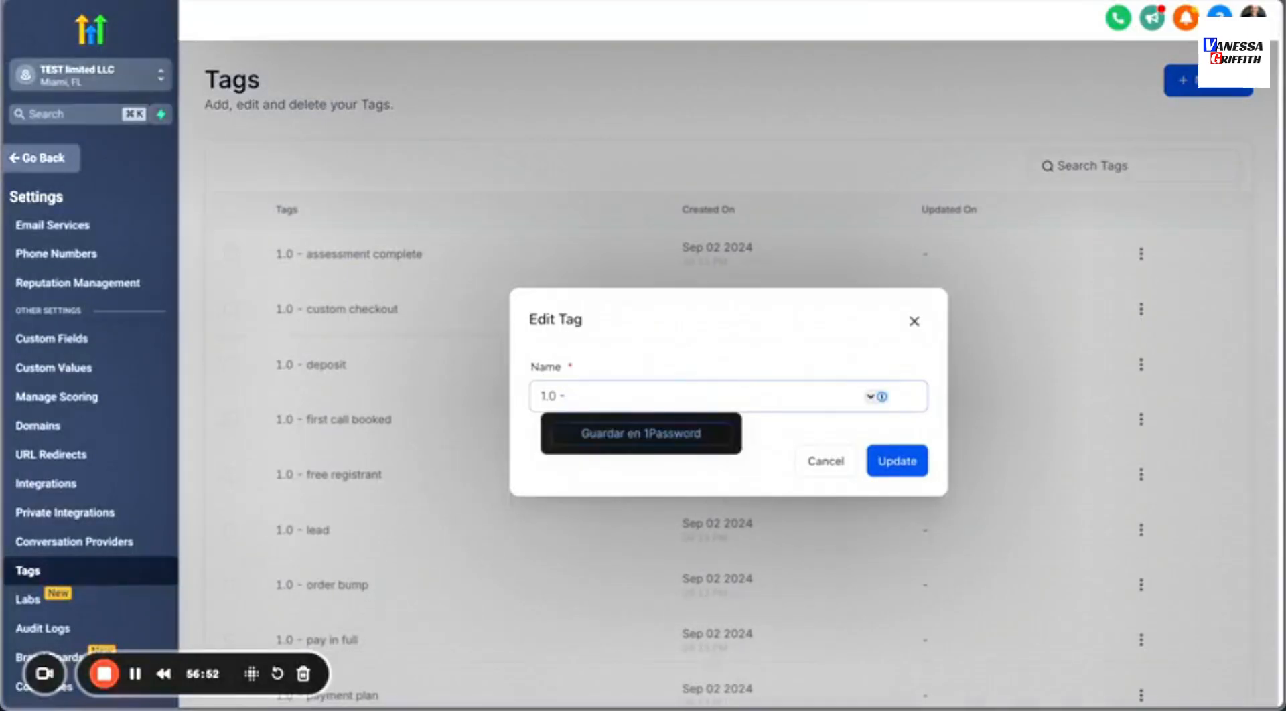
pyautogui.write('SSO')
pyautogui.press('Return')
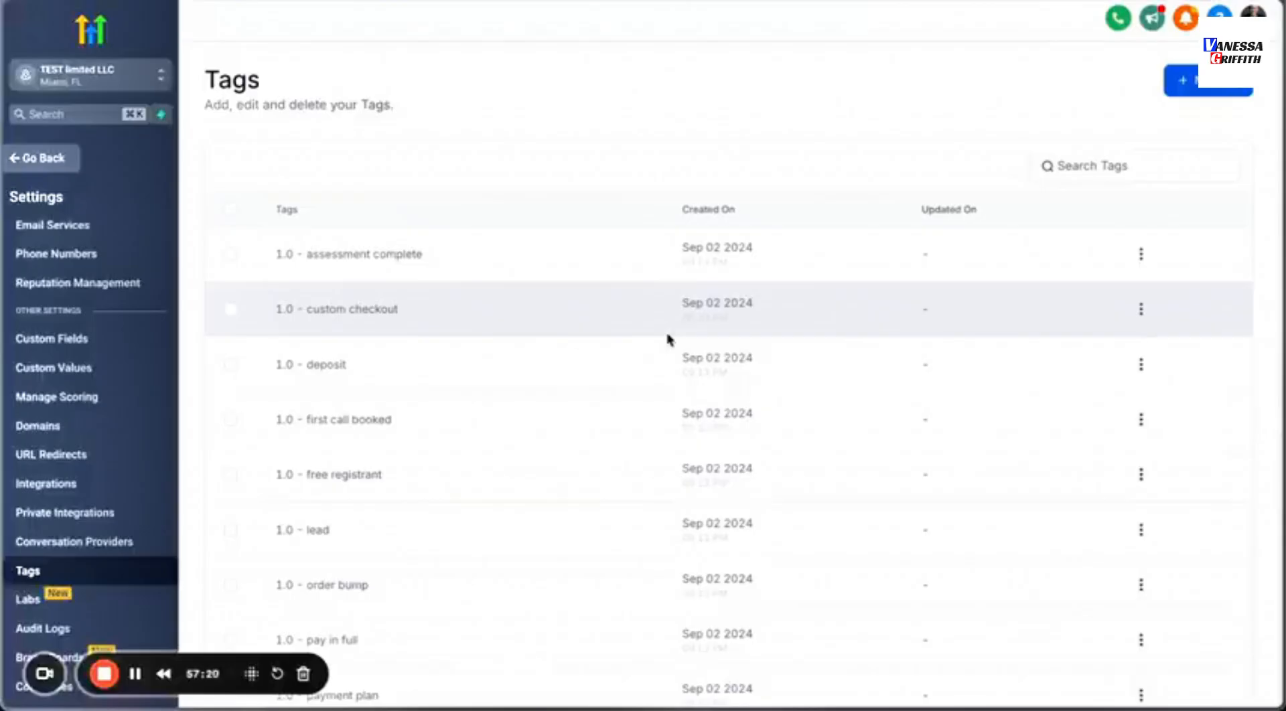
pyautogui.click(231, 210)
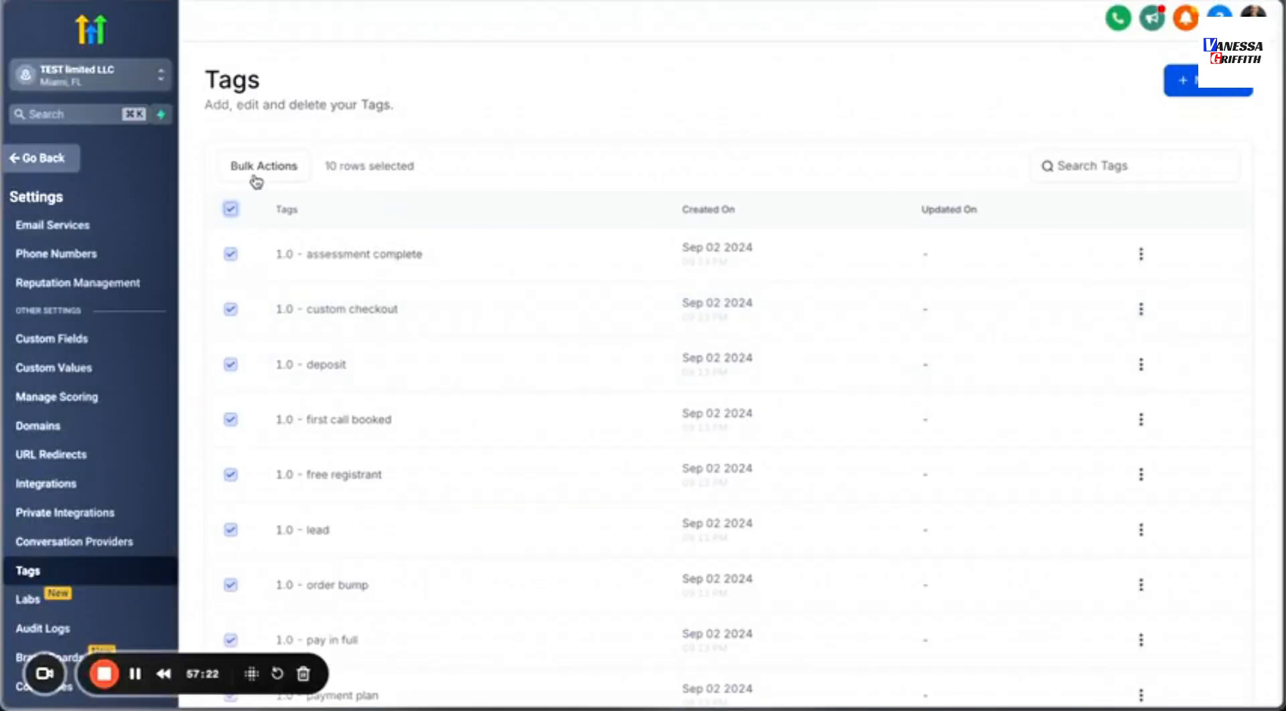
pyautogui.click(256, 180)
pyautogui.click(365, 134)
pyautogui.click(232, 208)
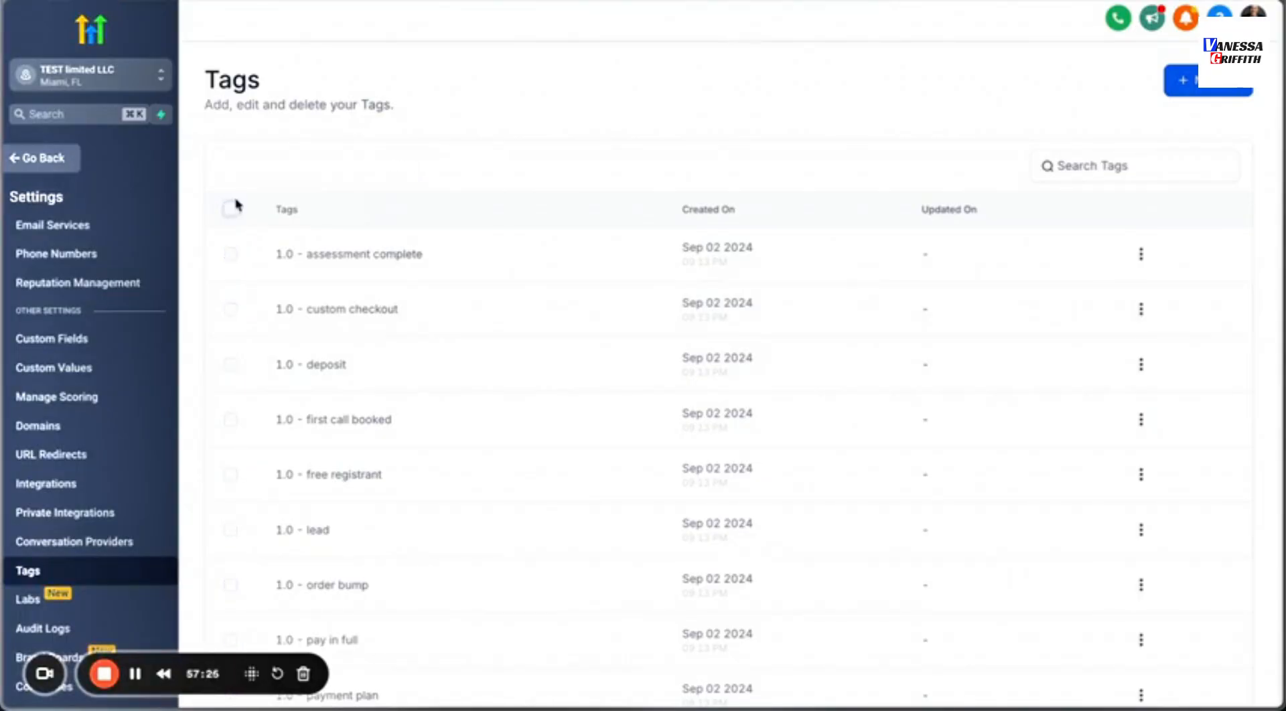
# Set the tags list to show 50 tags per page.
pyautogui.scroll(-2, 360, 379)
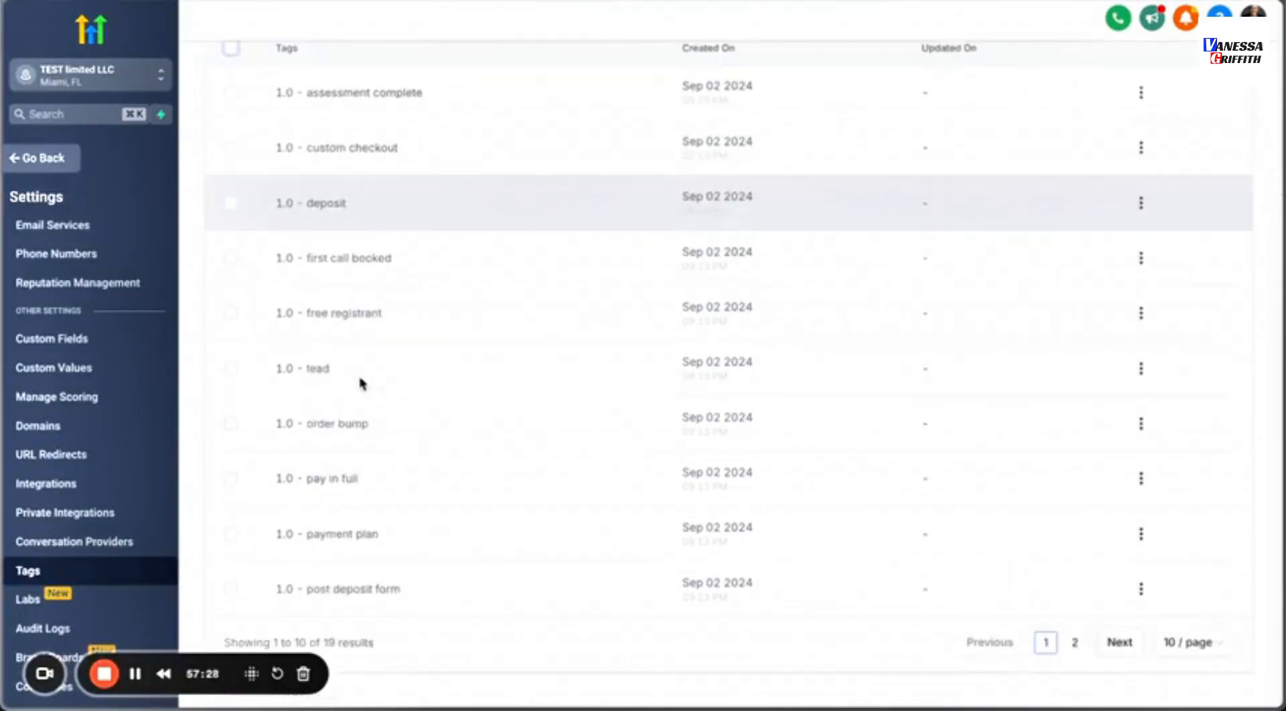
pyautogui.click(1191, 643)
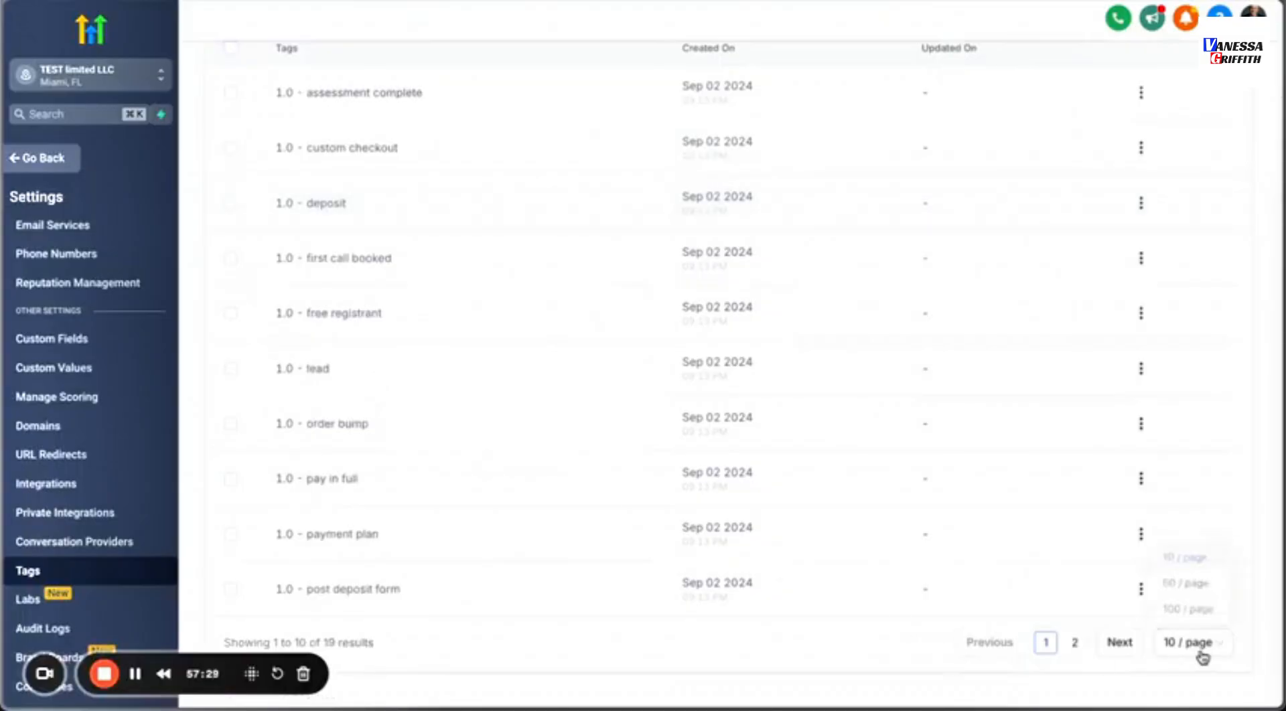
pyautogui.click(1187, 584)
pyautogui.scroll(3, 483, 364)
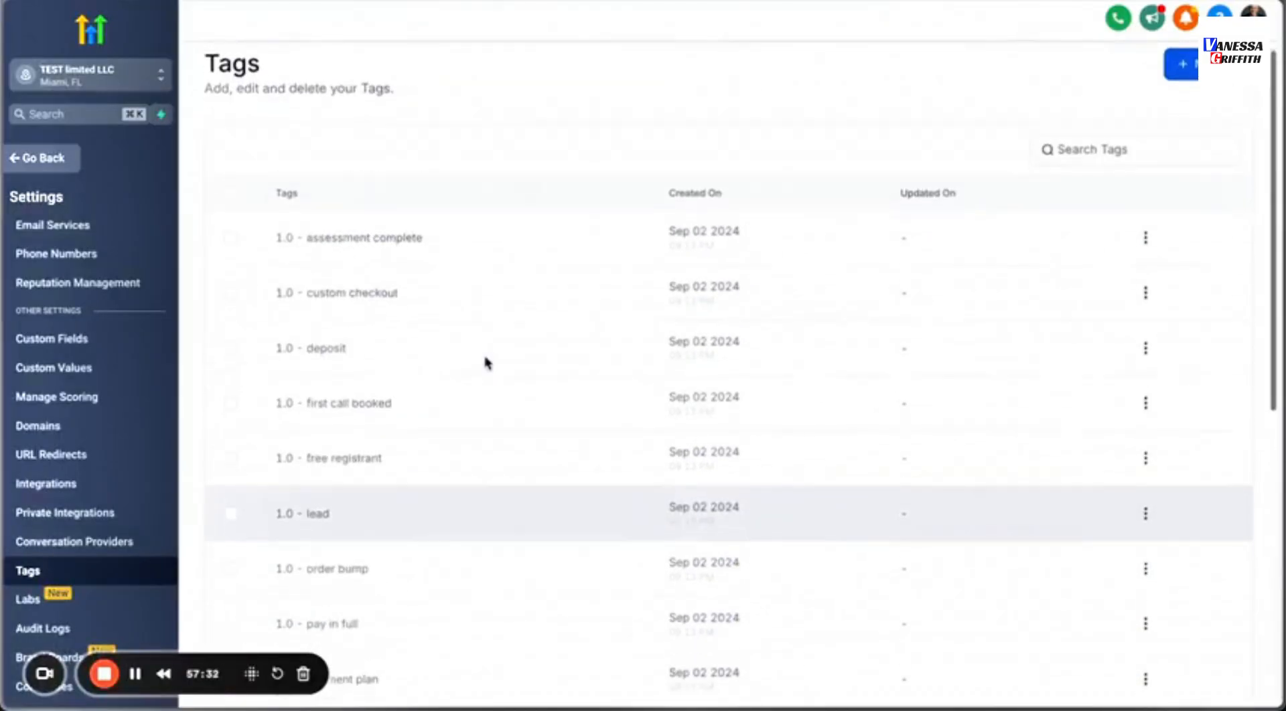
# Find the "1.0 - sso" tag in the list and delete it.
pyautogui.scroll(-10, 484, 364)
pyautogui.scroll(10, 487, 363)
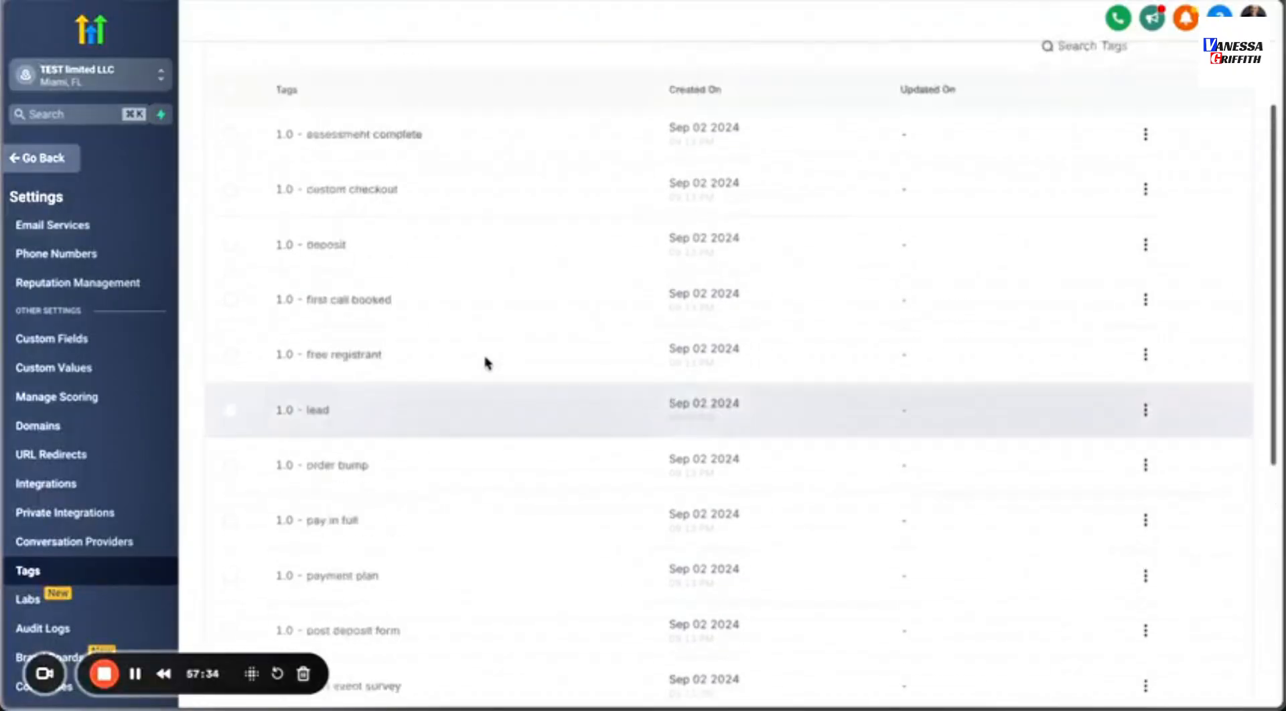
pyautogui.scroll(-7, 468, 371)
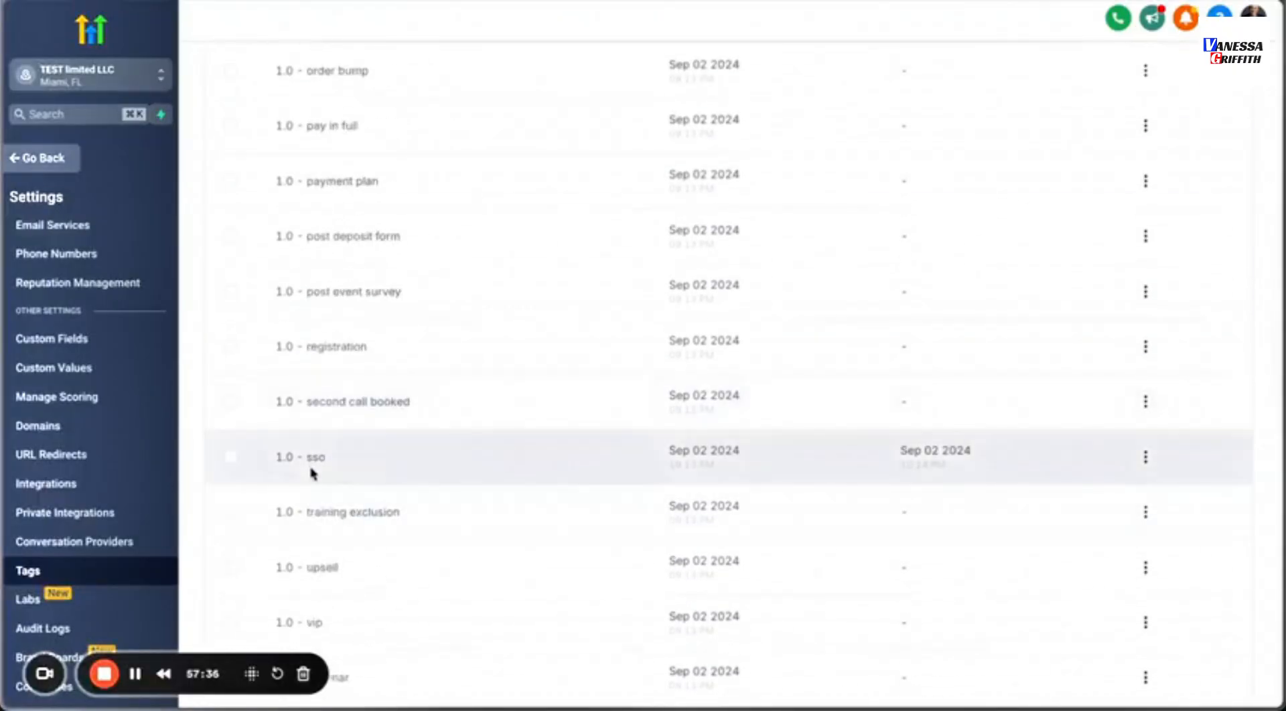
pyautogui.click(1145, 459)
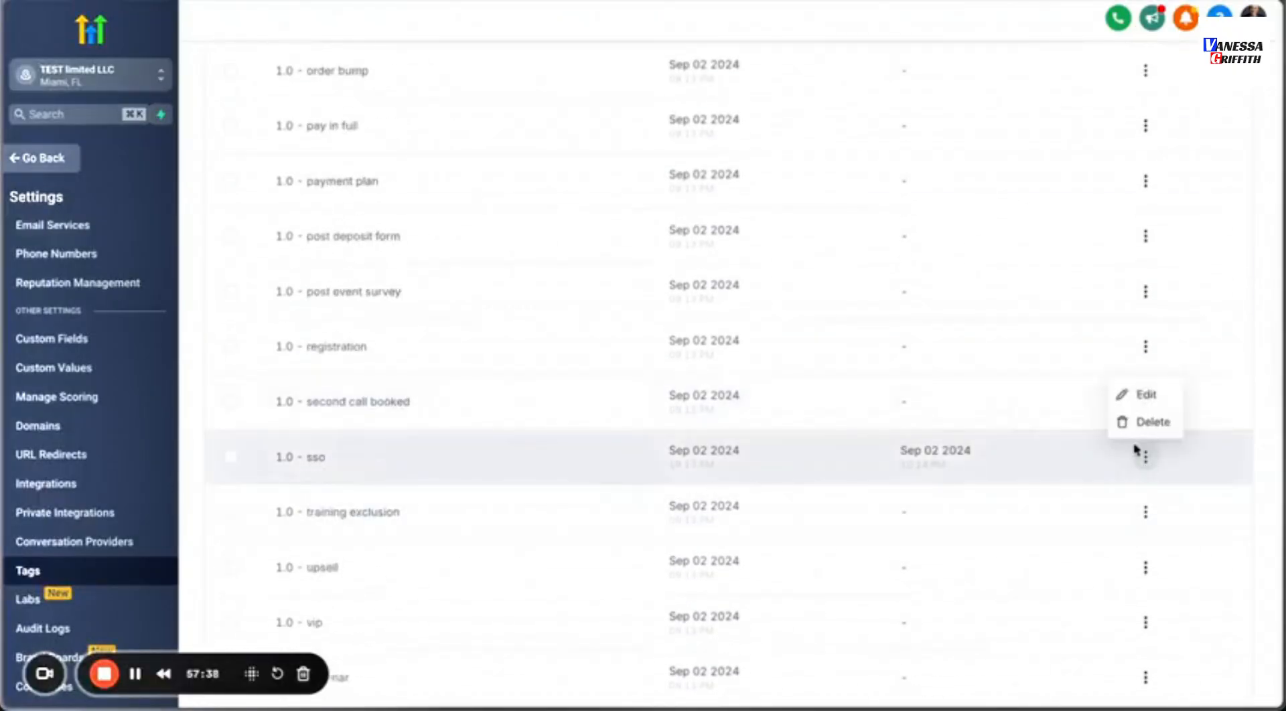
pyautogui.click(1147, 422)
pyautogui.click(882, 461)
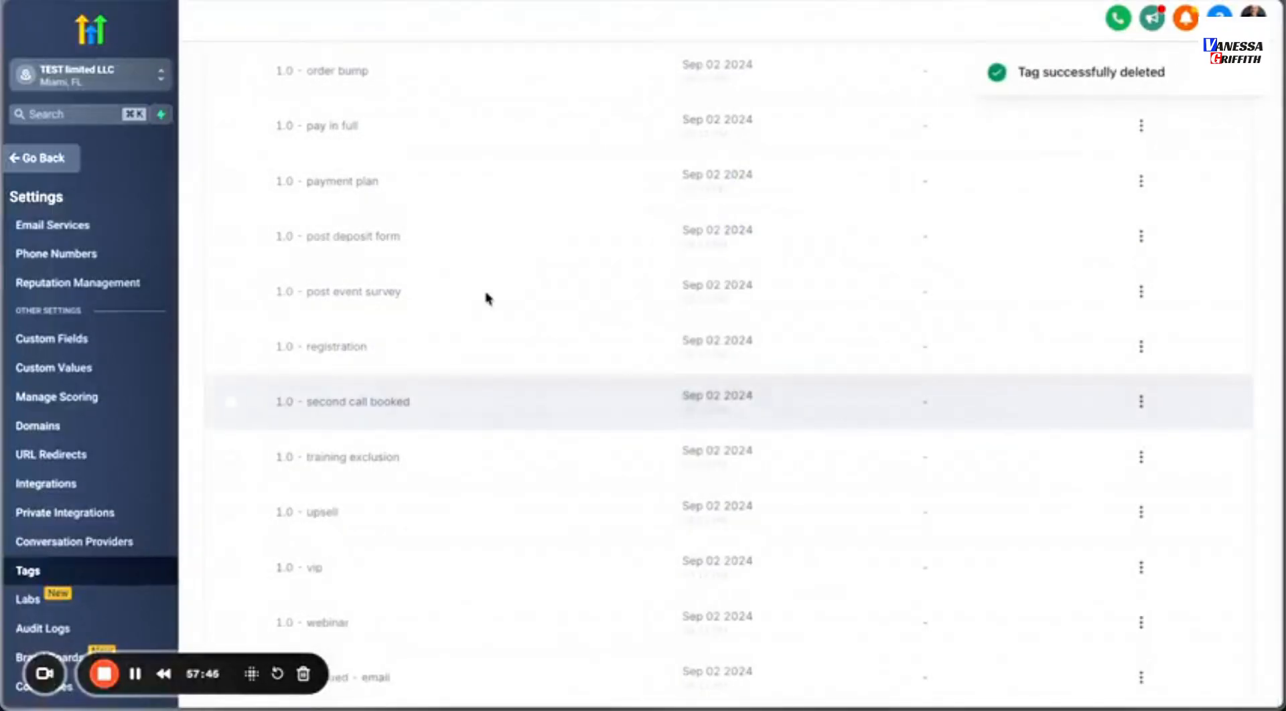
# Review the full list of remaining tags, from "1.0 - assessment complete" through "unsubscribed - email".
pyautogui.scroll(6, 445, 298)
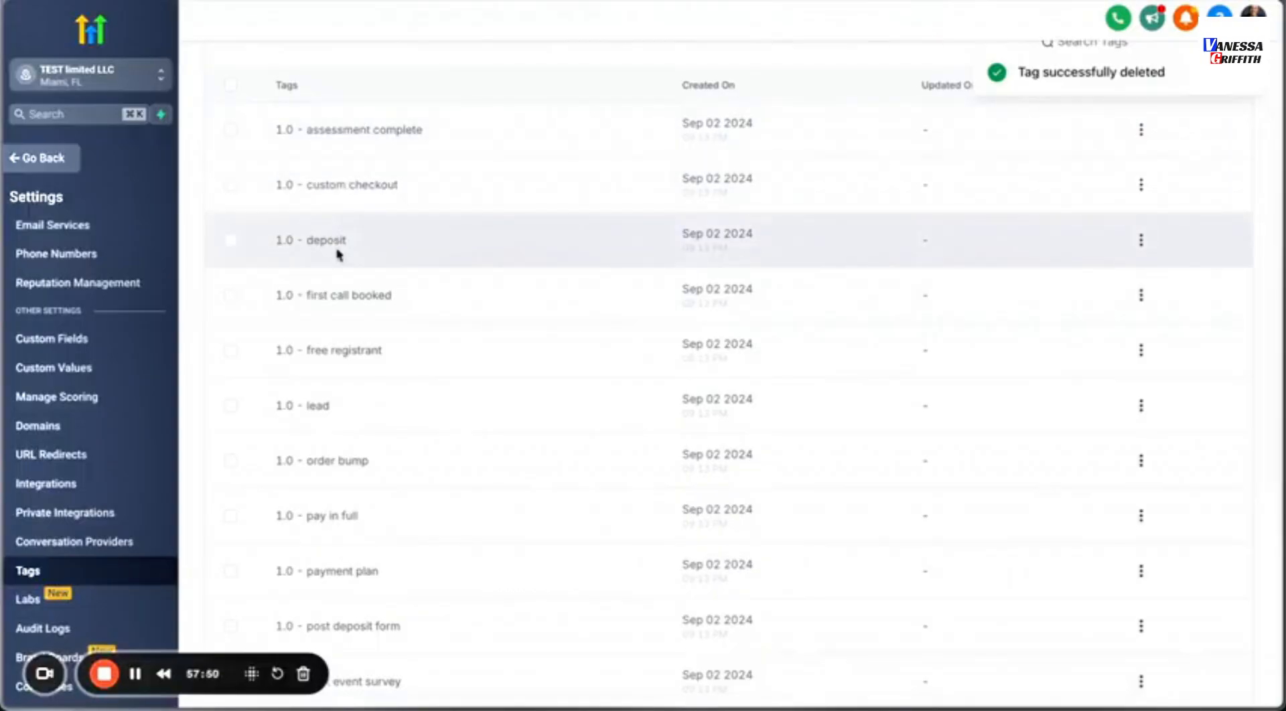
pyautogui.scroll(-3, 341, 335)
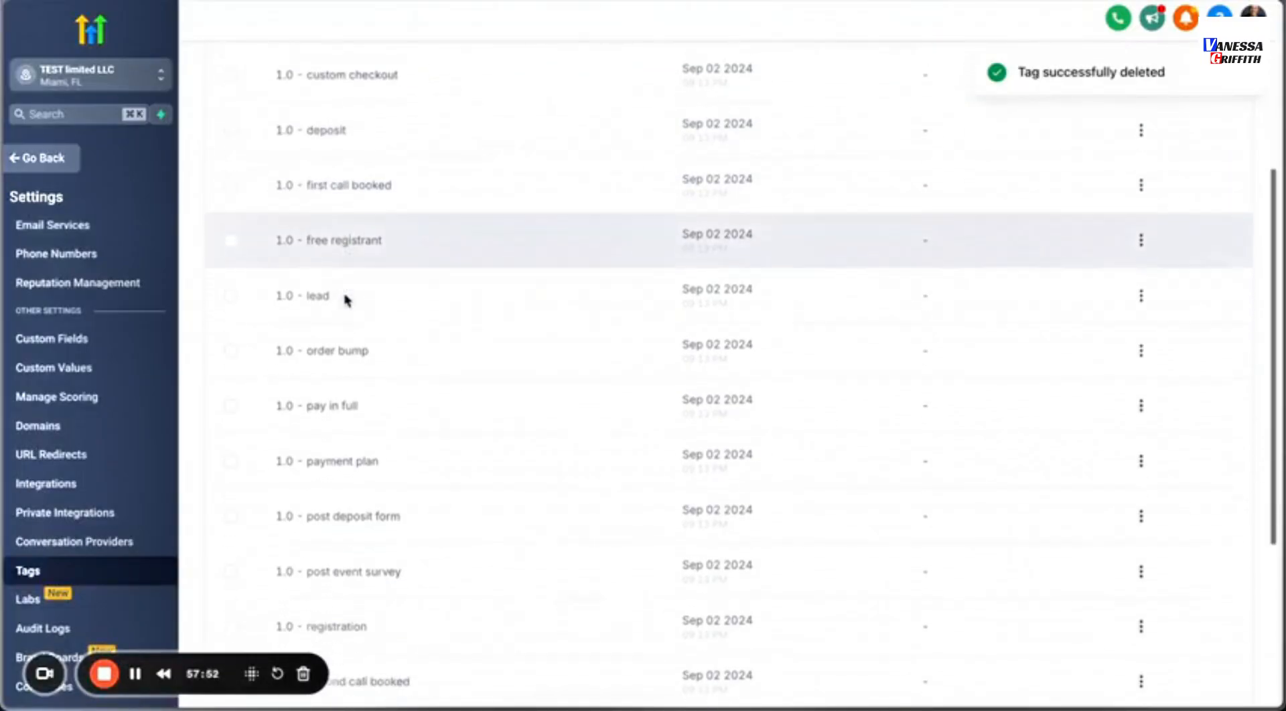
pyautogui.scroll(-2, 335, 314)
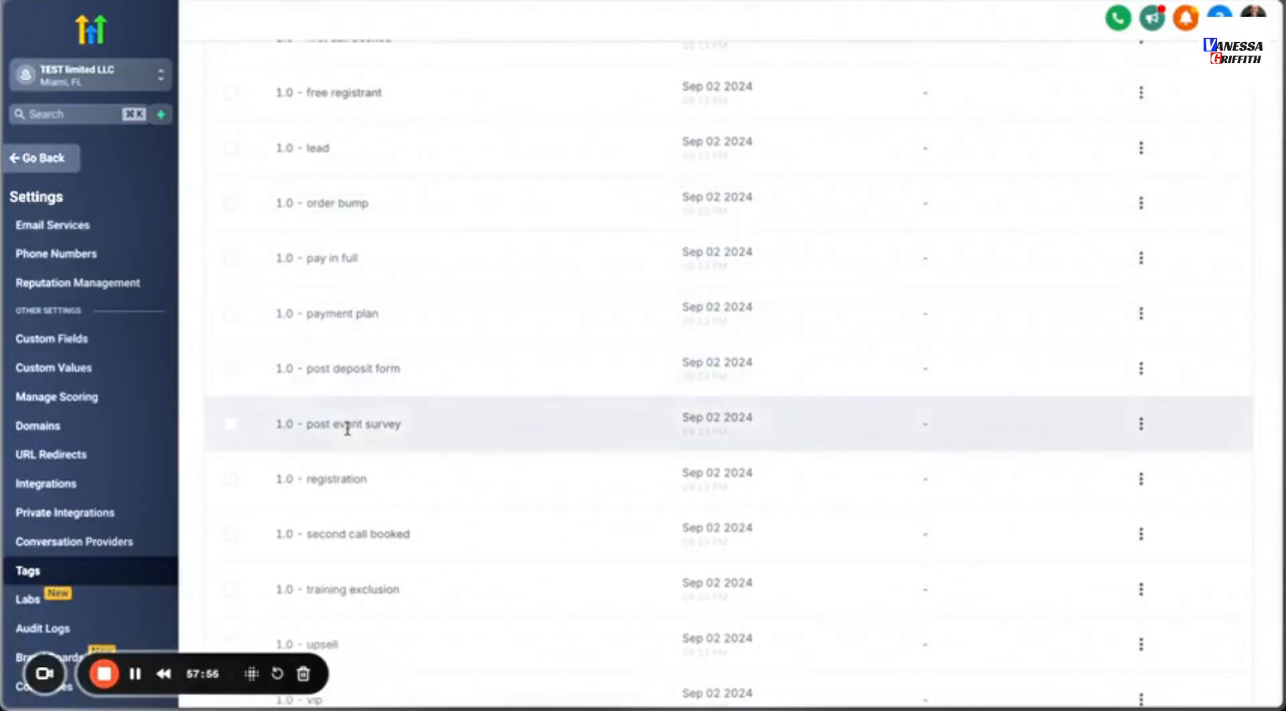
pyautogui.scroll(-3, 346, 426)
pyautogui.scroll(-1, 347, 428)
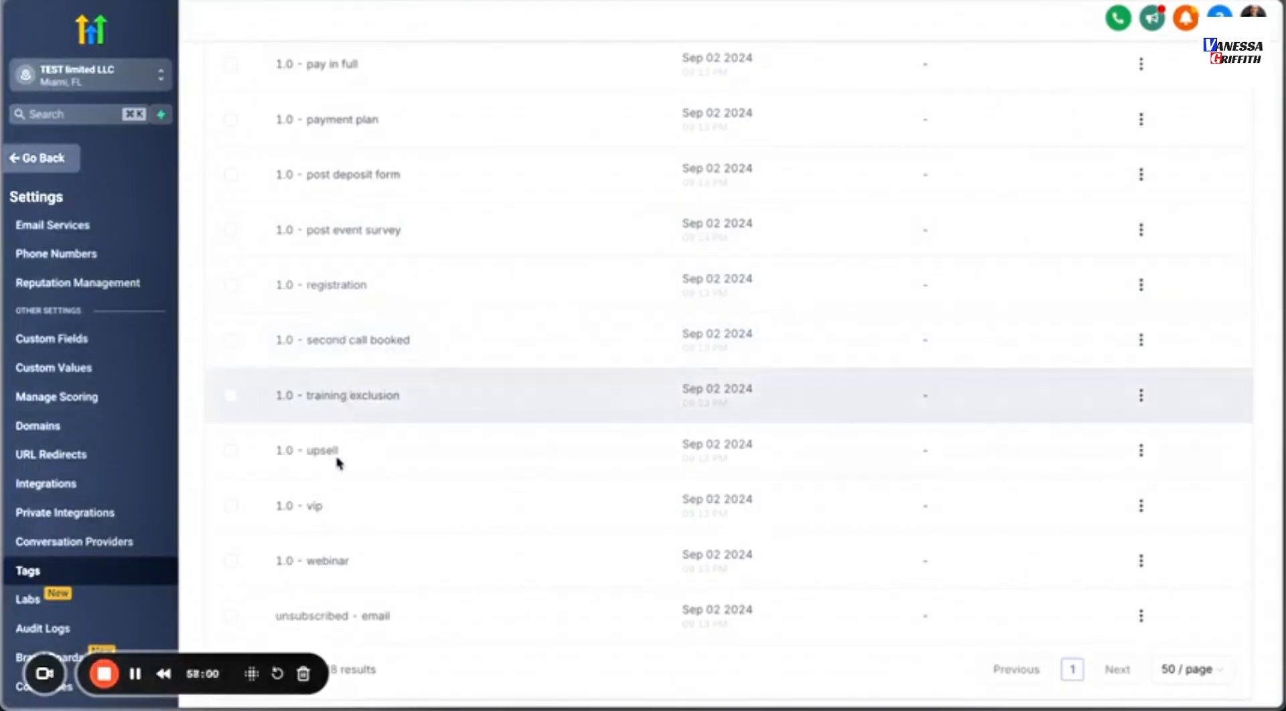
pyautogui.scroll(-1, 338, 556)
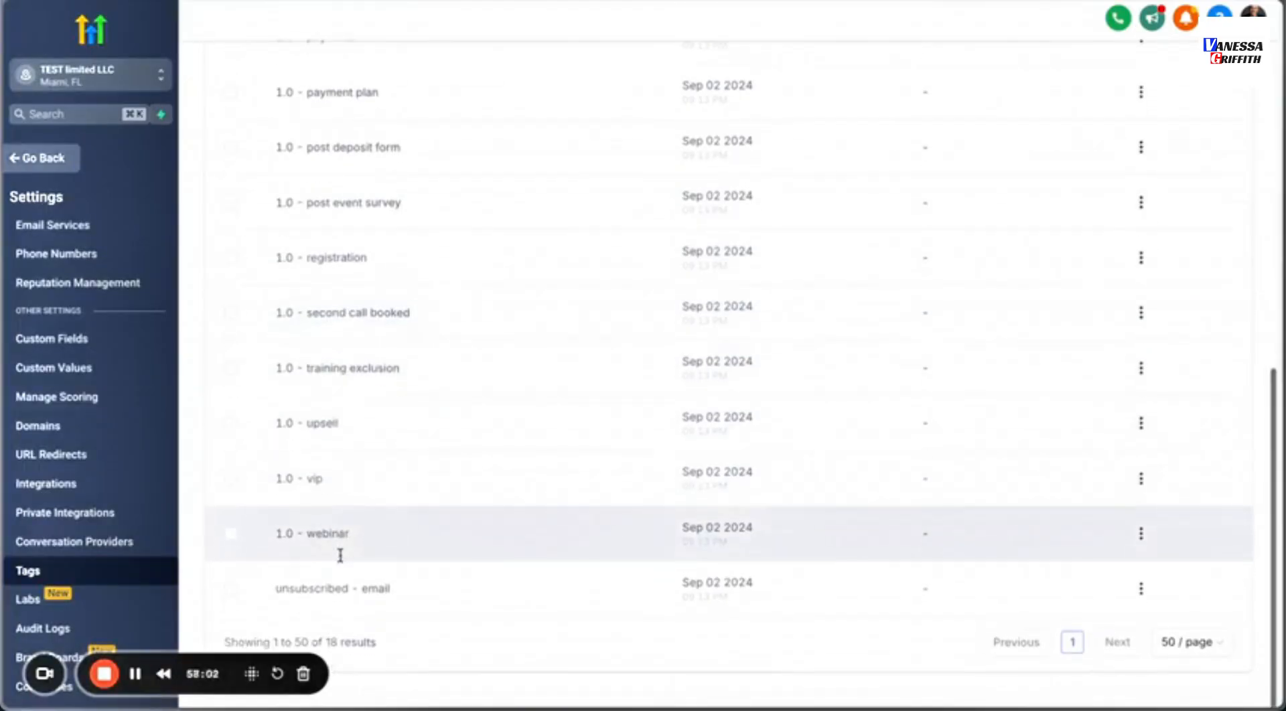
pyautogui.scroll(3, 335, 582)
pyautogui.scroll(10, 336, 585)
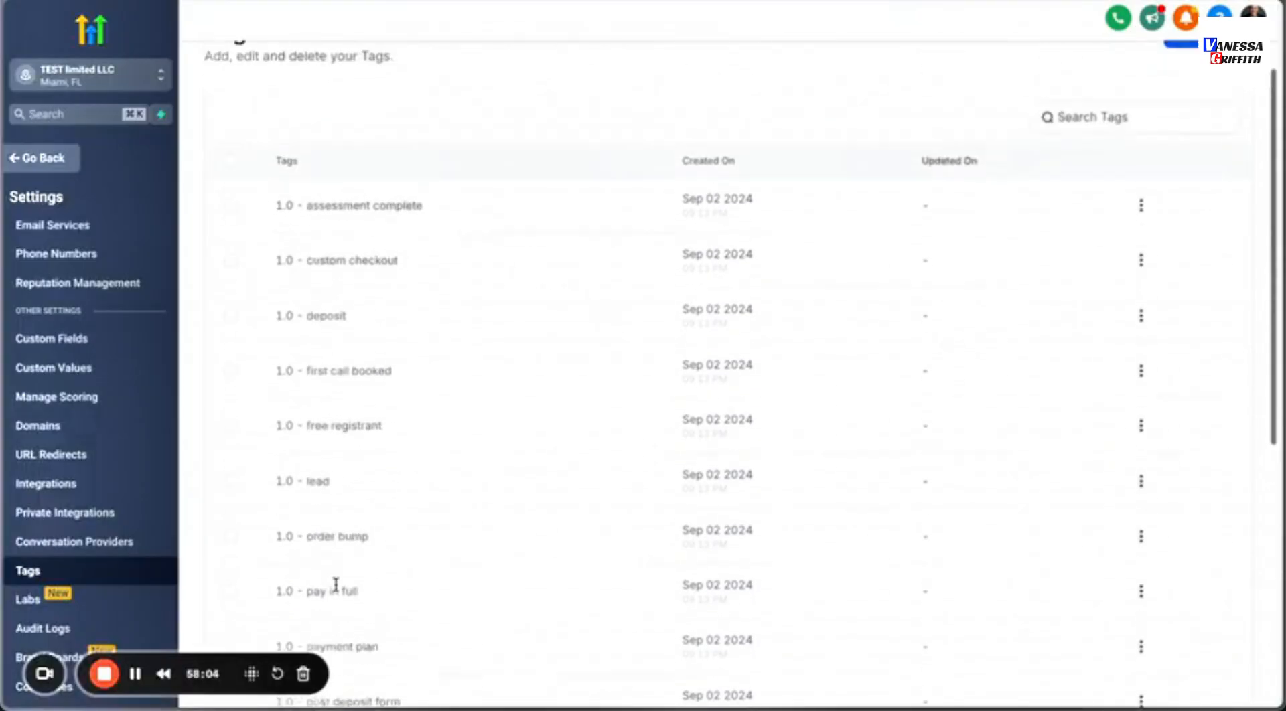
pyautogui.scroll(-4, 335, 584)
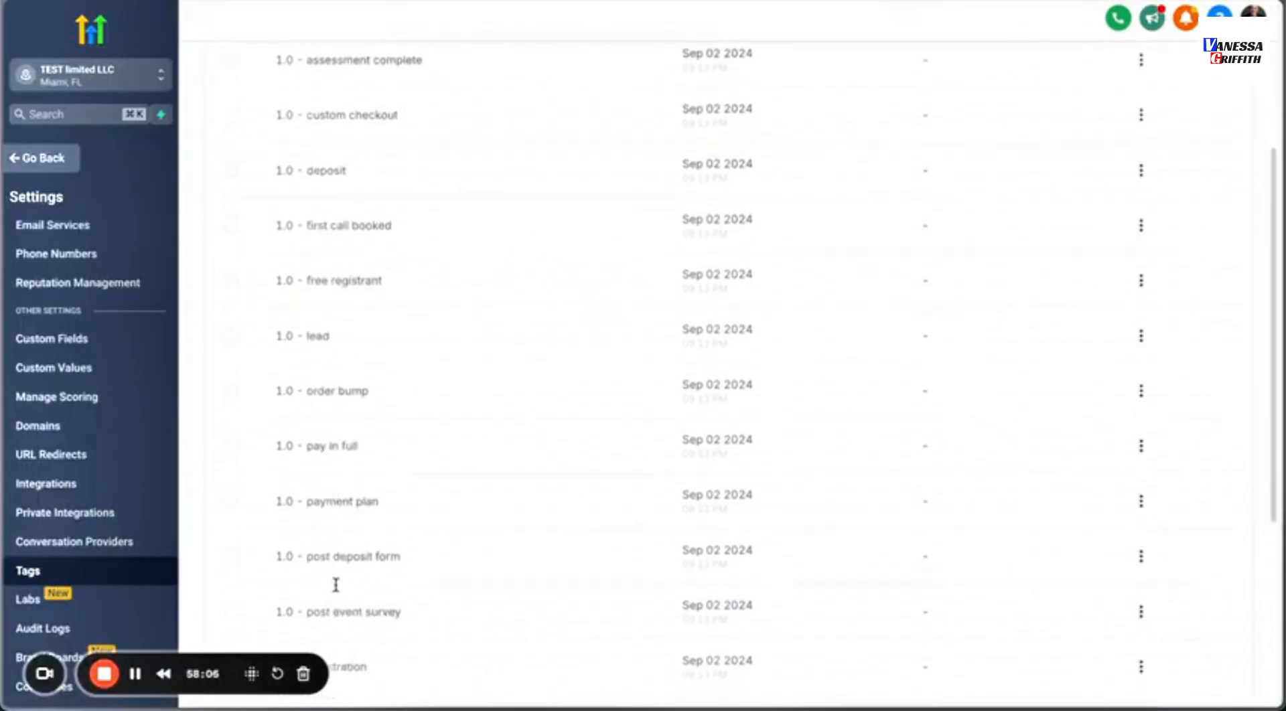
pyautogui.scroll(-4, 336, 584)
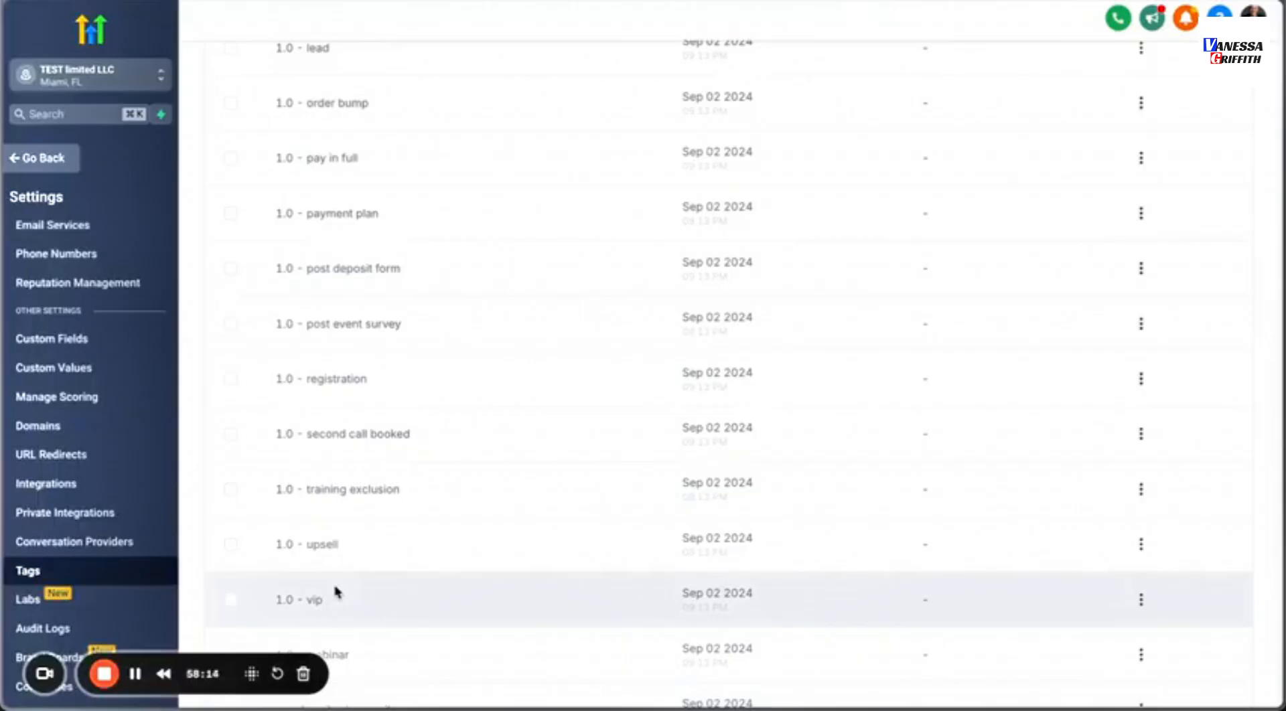
pyautogui.scroll(-2, 337, 591)
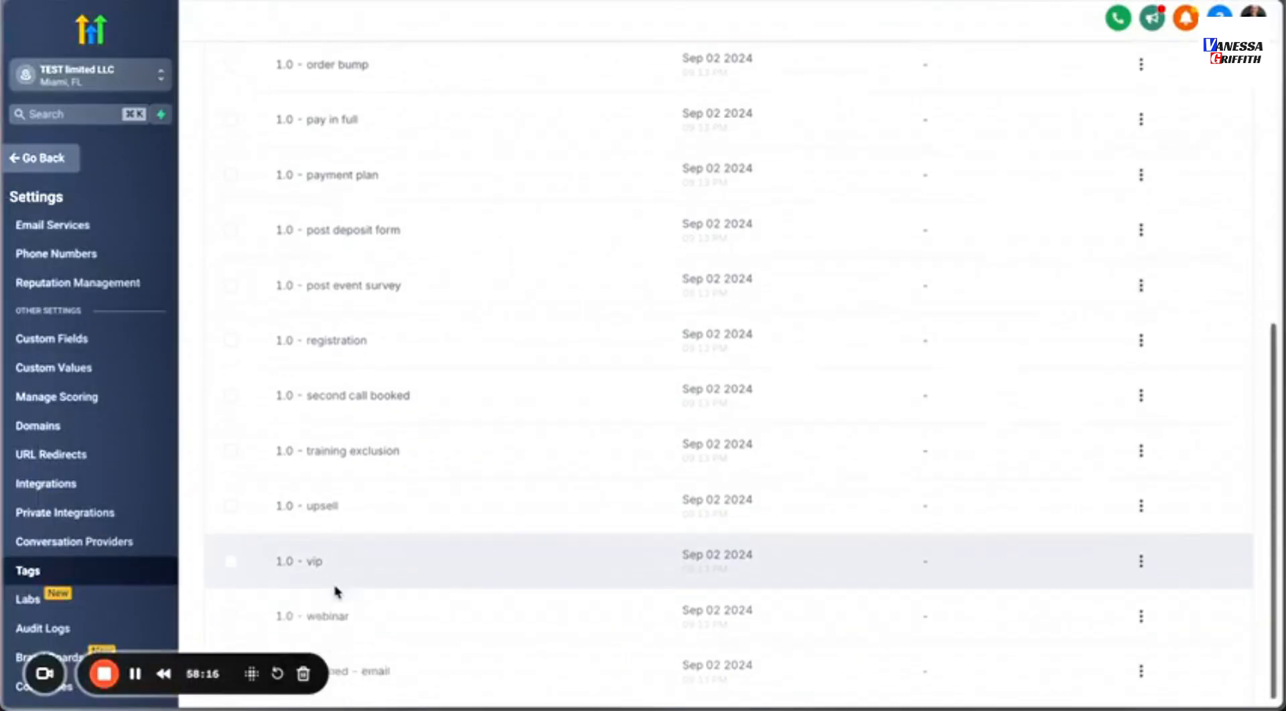
pyautogui.scroll(3, 337, 591)
pyautogui.scroll(3, 337, 591)
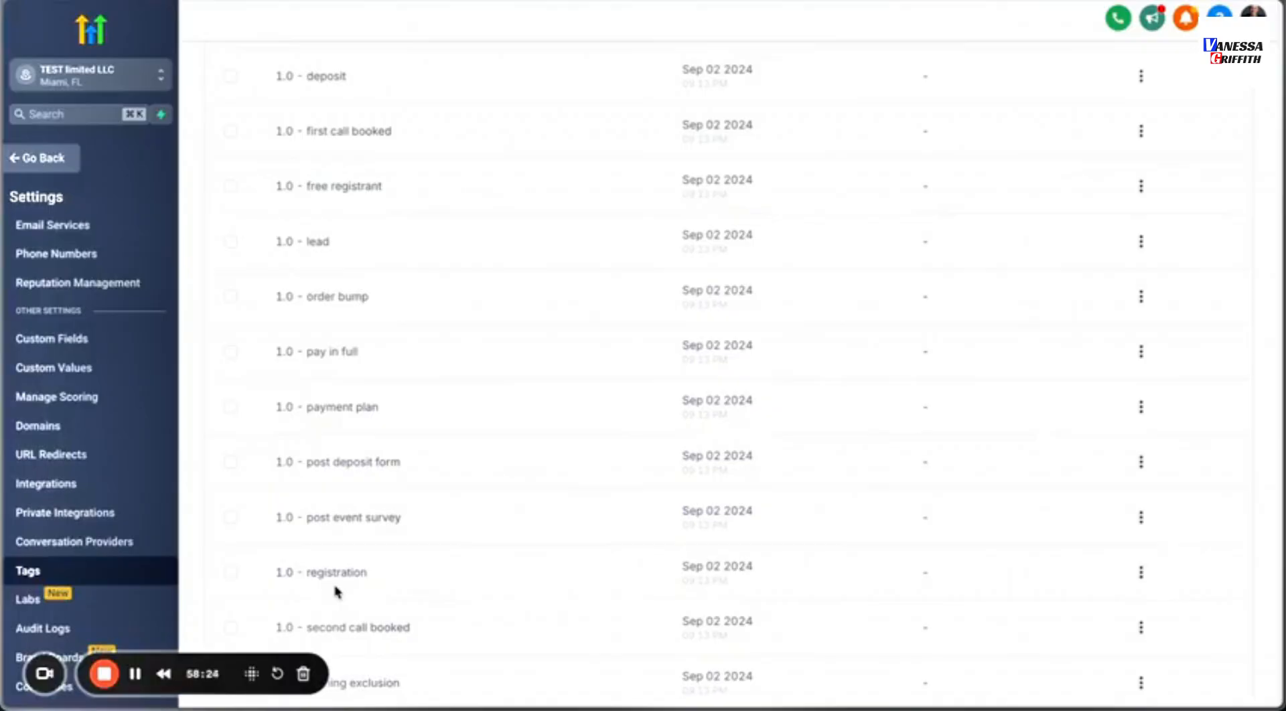
# Check the "Setting up Your Event CRM System" outline, and return to GoHighLevel to leave the settings area.
pyautogui.click(293, 2)
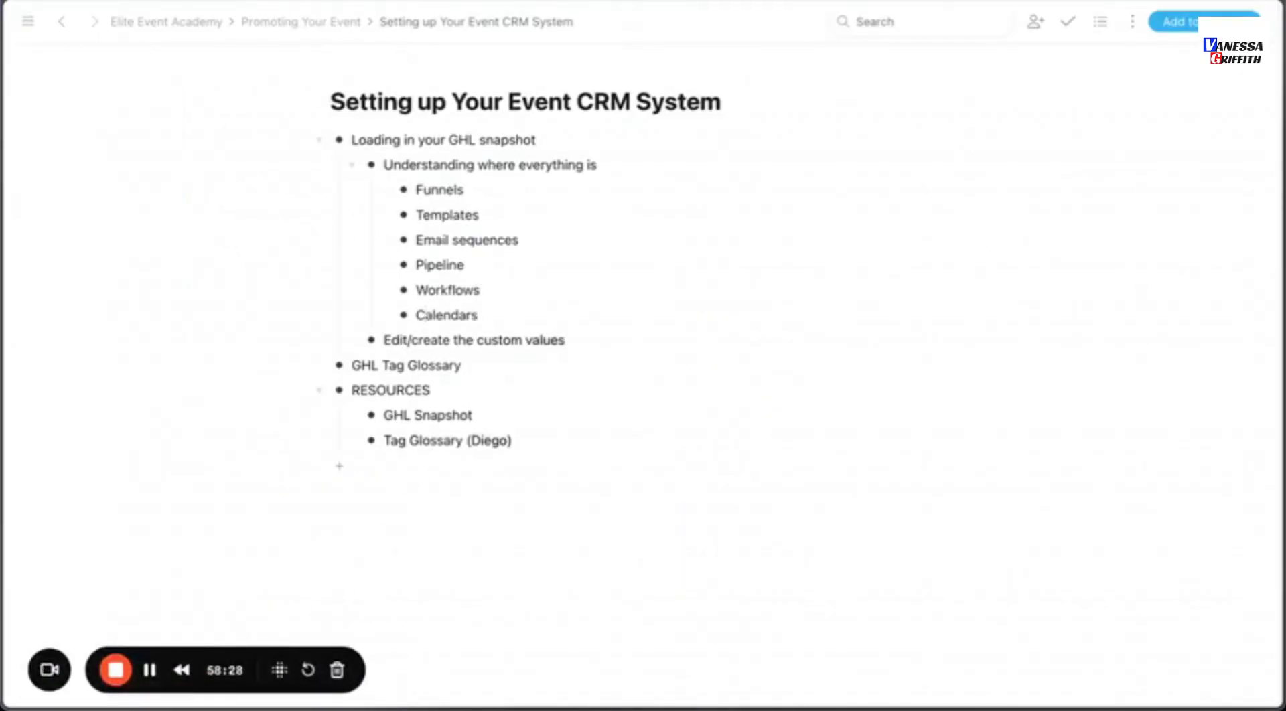
pyautogui.click(302, 2)
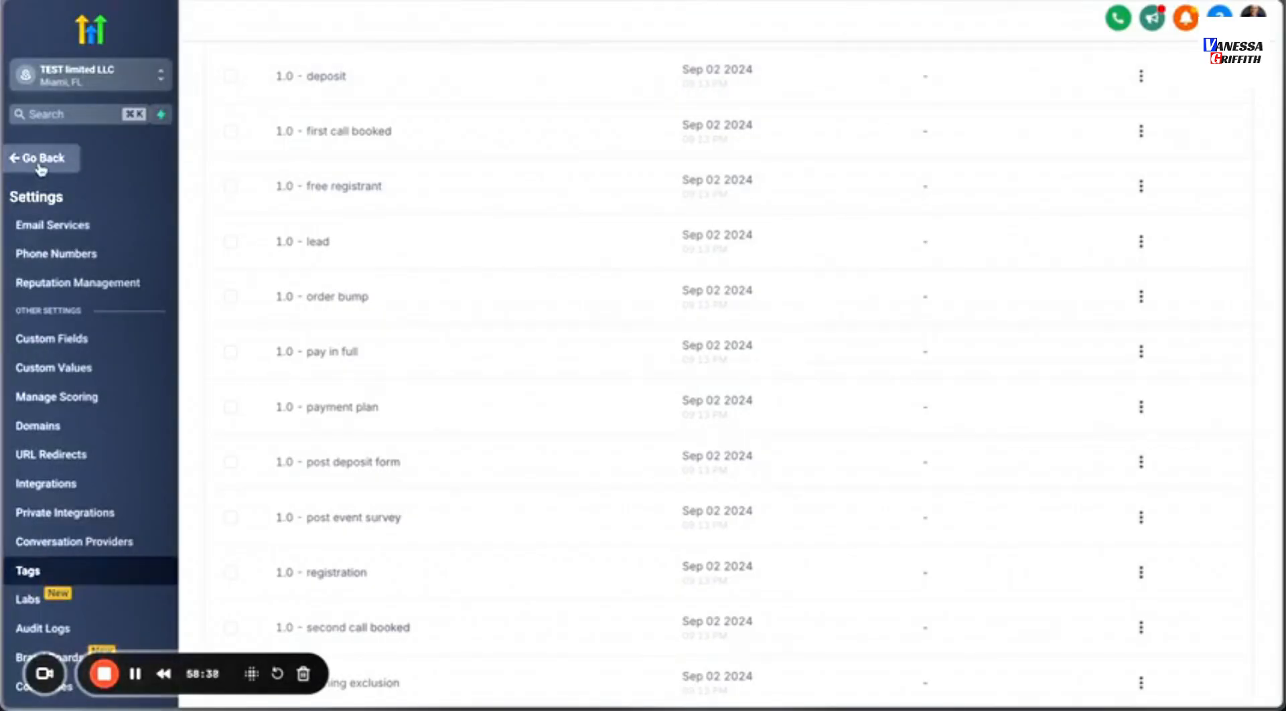
pyautogui.click(40, 161)
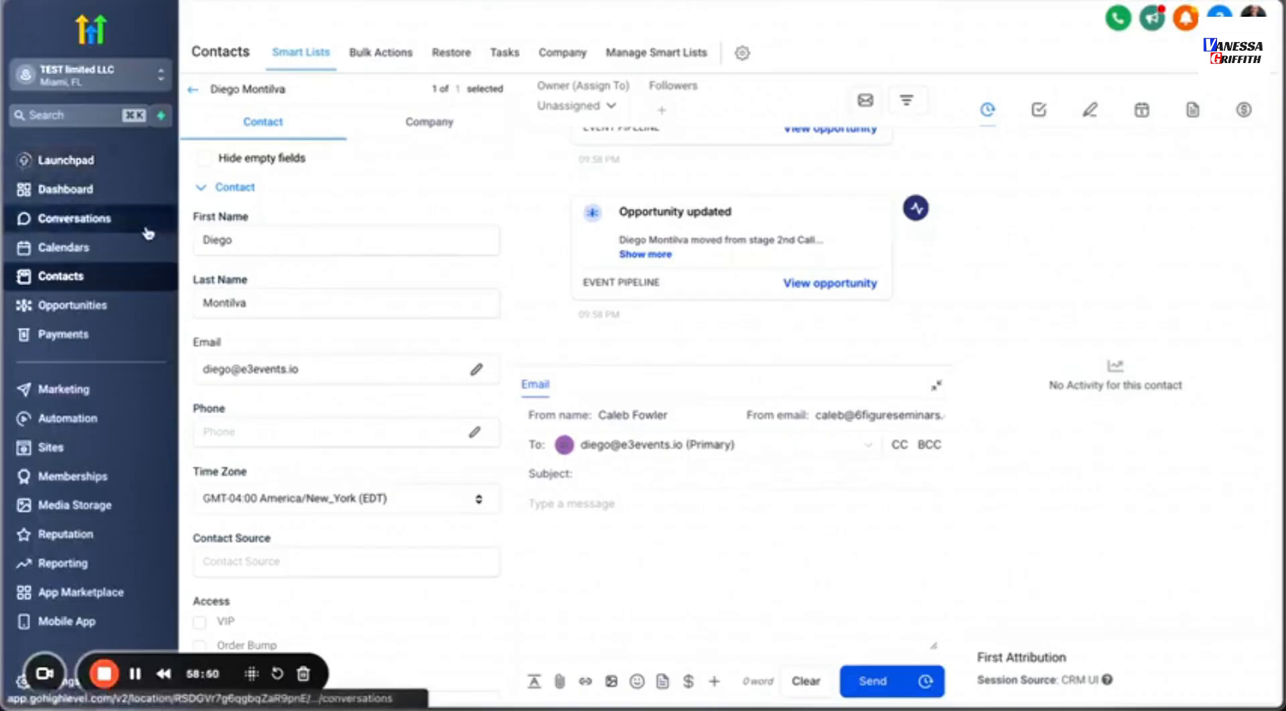
# Open Conversations and look through the Recents, Starred and Unread lists.
pyautogui.click(112, 228)
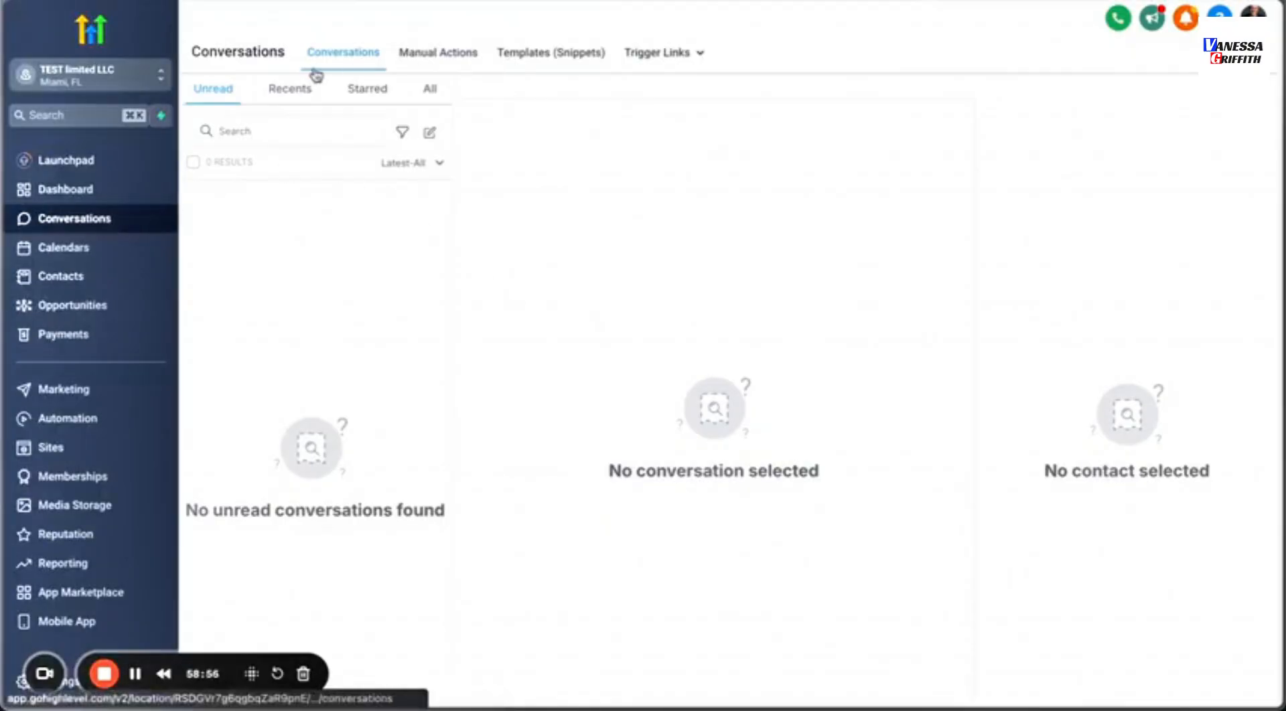
pyautogui.click(303, 89)
pyautogui.click(349, 89)
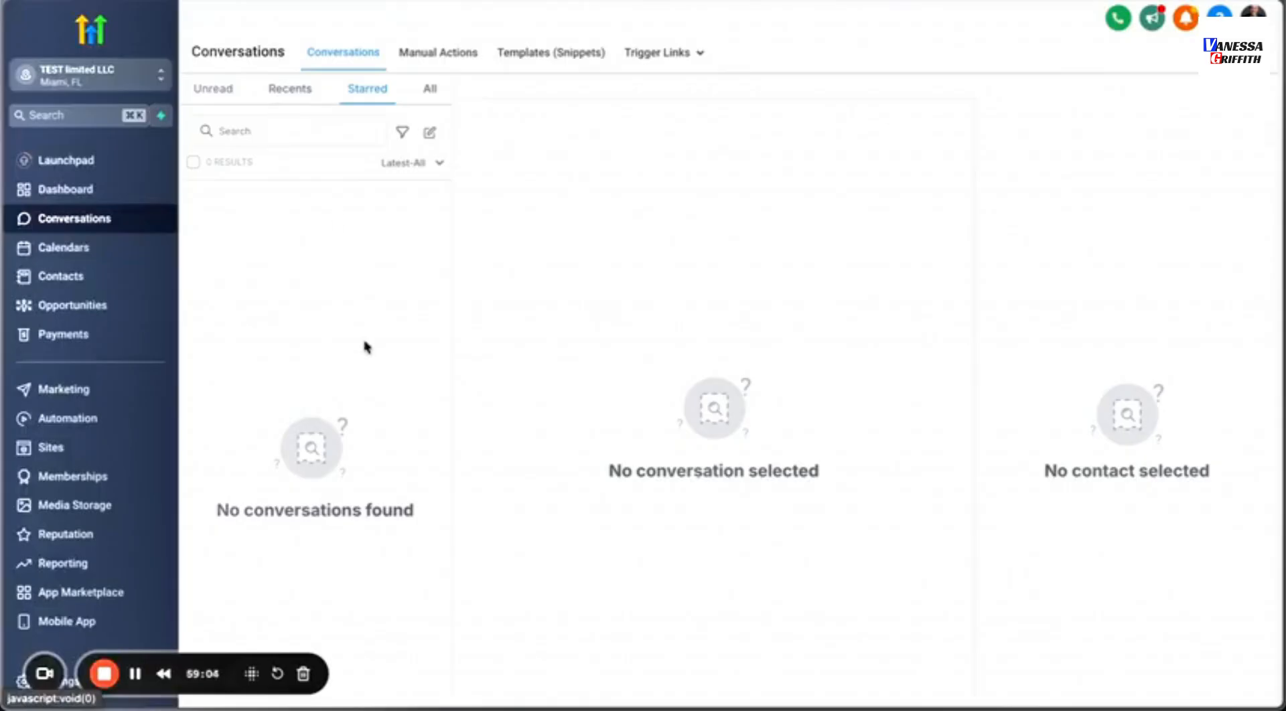
pyautogui.click(213, 89)
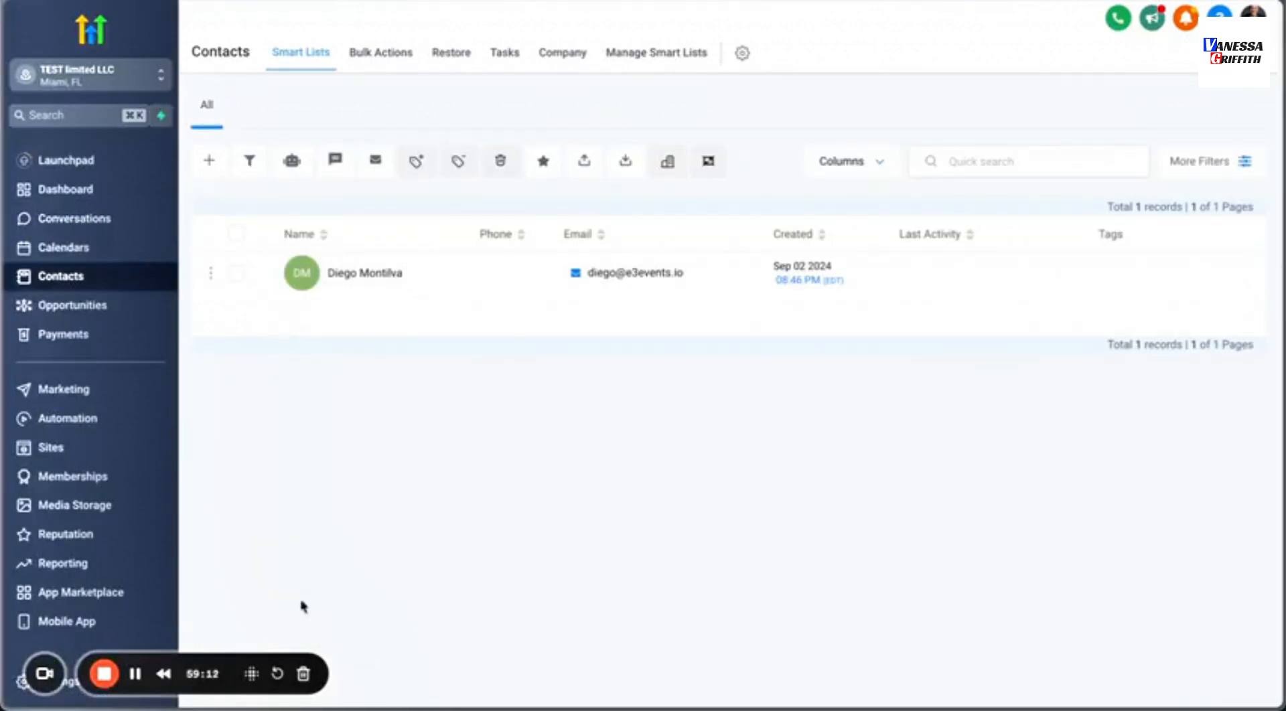
# Return from Contacts to Conversations, look through Recents, Starred and All, and view the message sorting options.
pyautogui.click(75, 231)
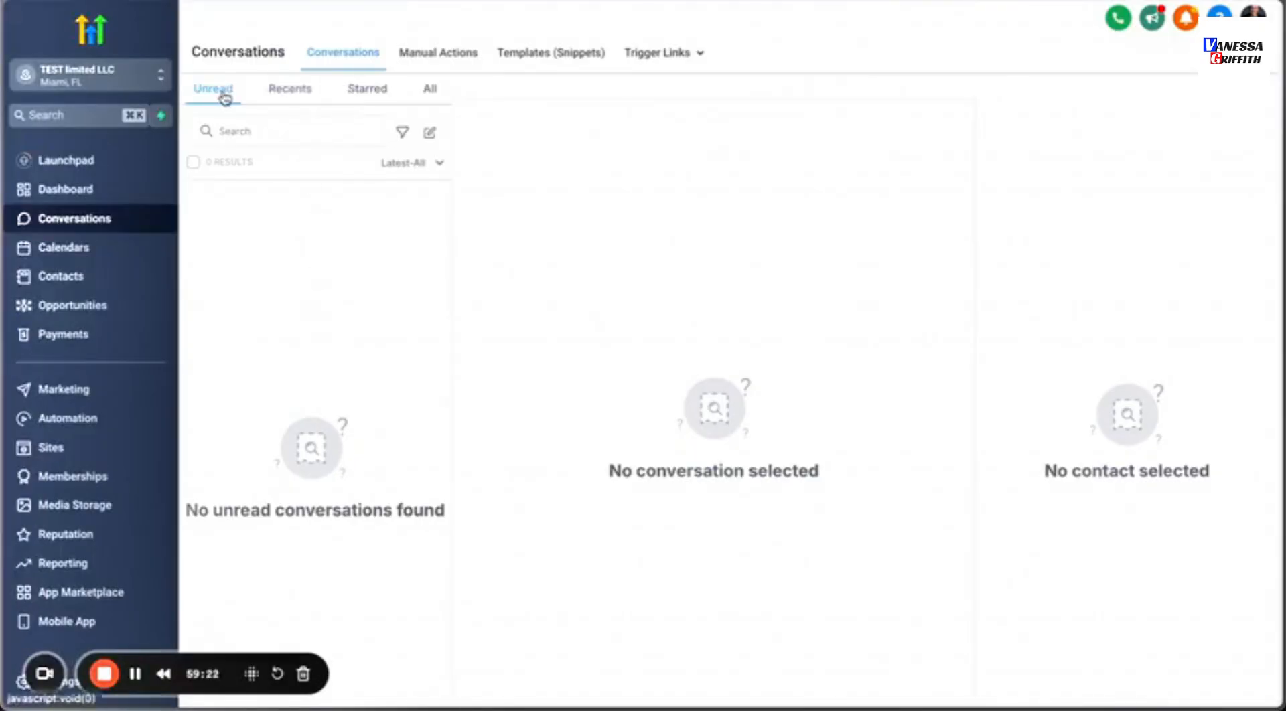
pyautogui.click(288, 94)
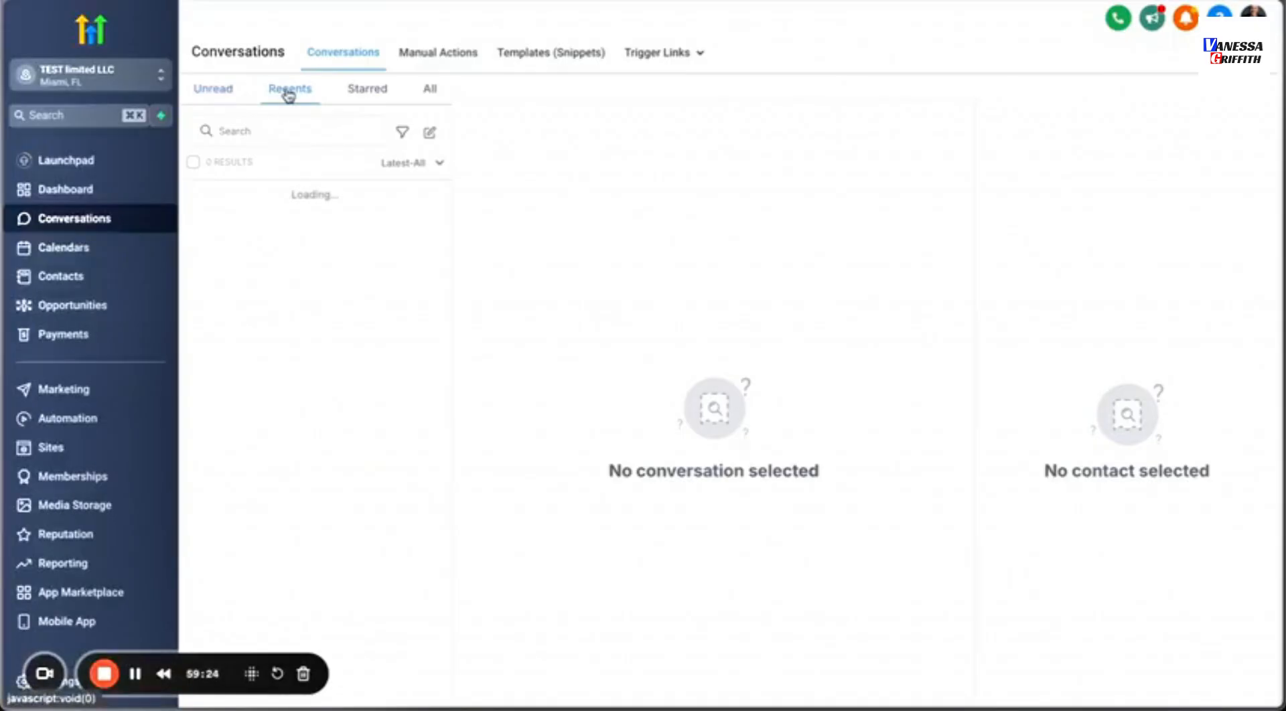
pyautogui.click(367, 93)
pyautogui.click(433, 98)
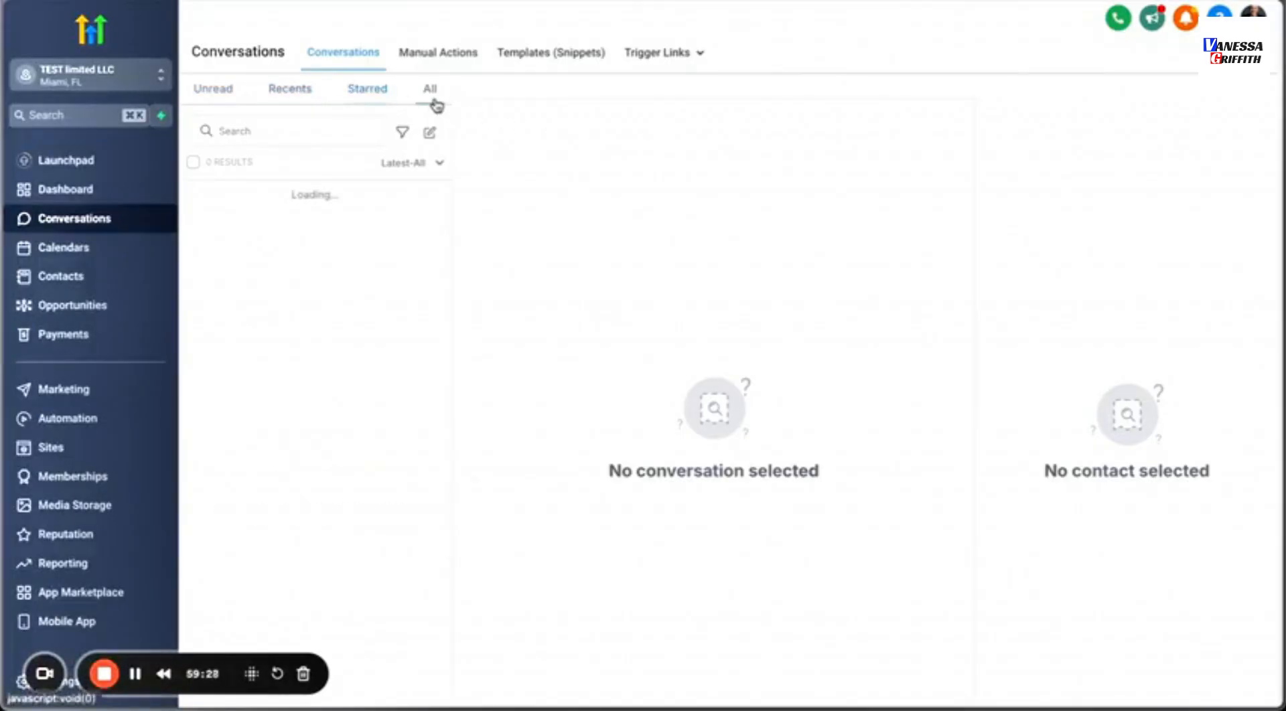
pyautogui.click(425, 168)
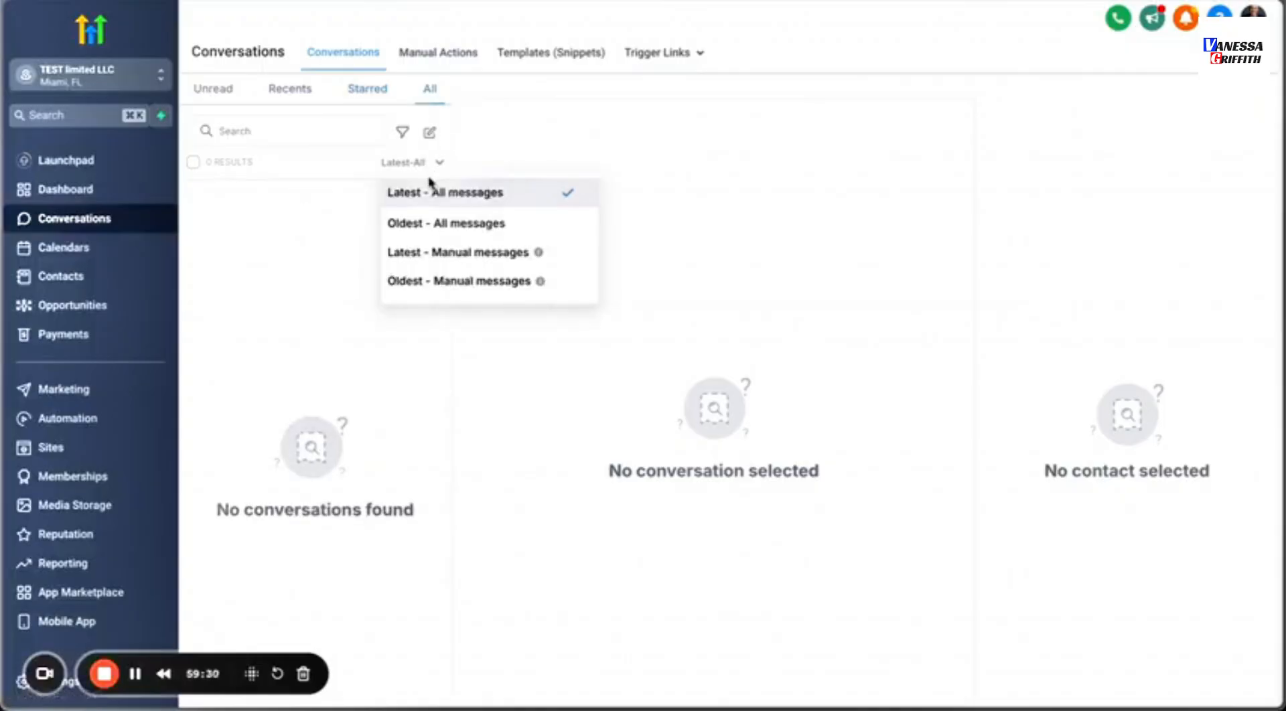
pyautogui.click(416, 168)
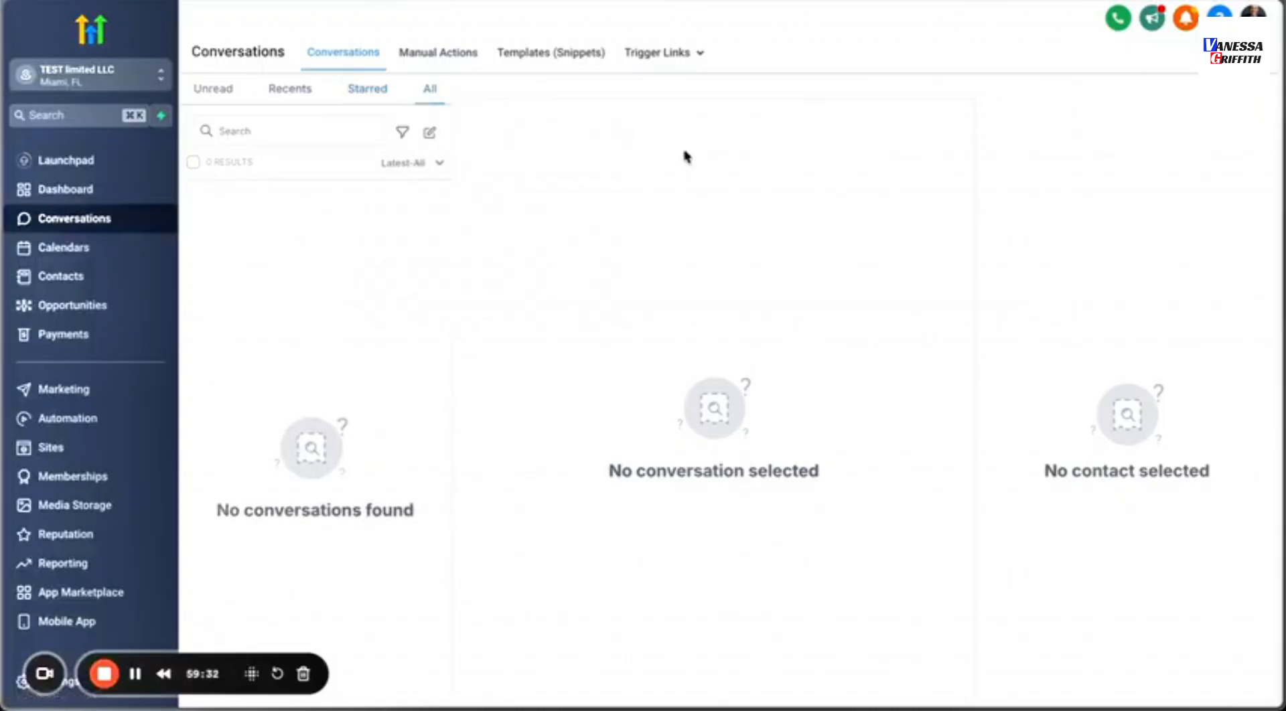